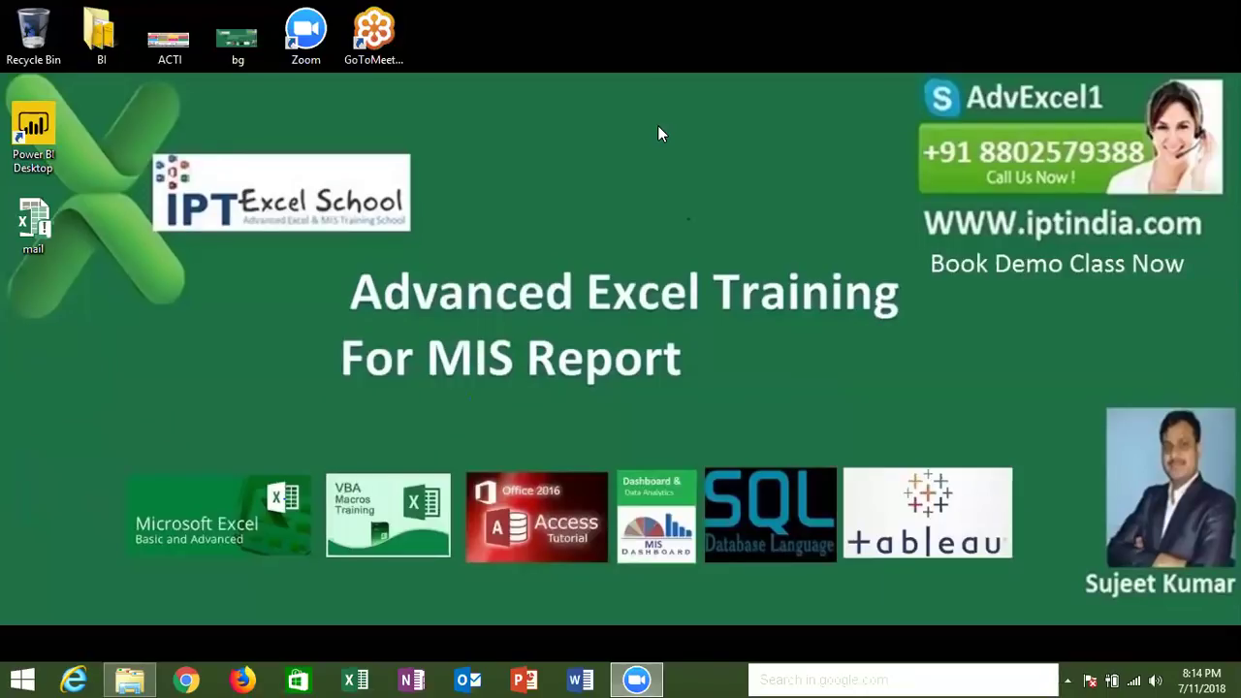
Launch Excel from the taskbar and create a blank workbook.
left_click(371, 681)
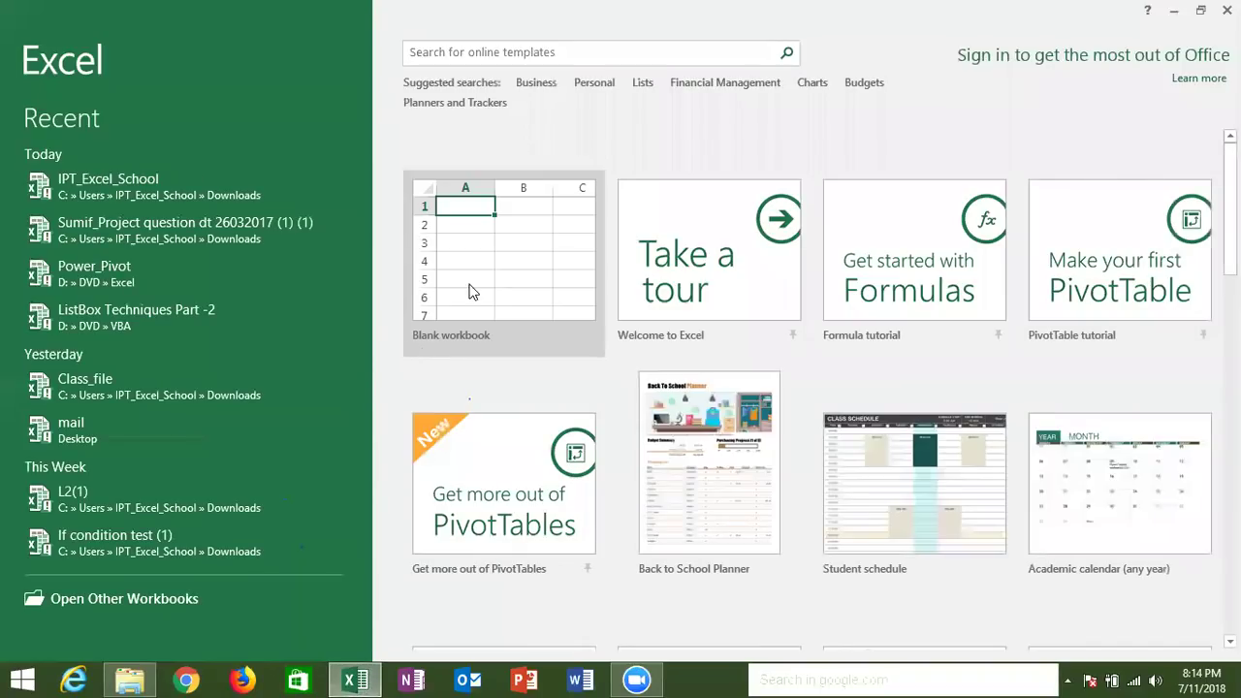
left_click(473, 292)
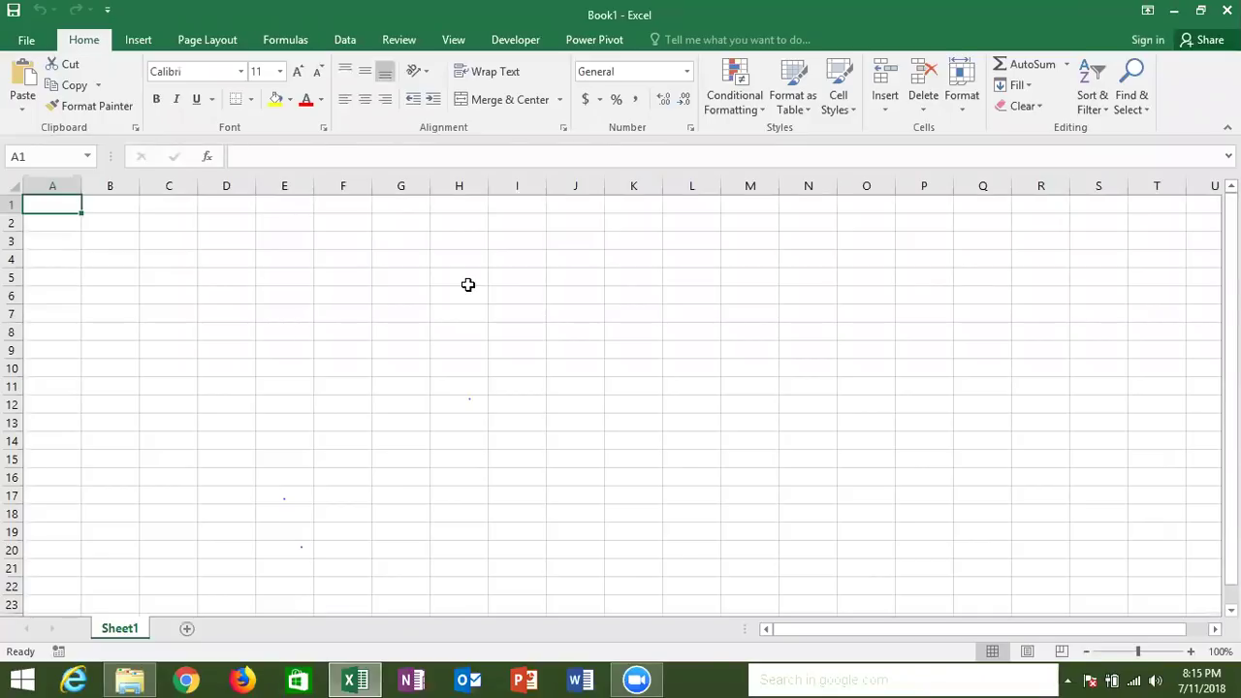
Enter 85 in F1 as a test, then undo it.
left_click(357, 211)
type("85")
key("Return")
key("ctrl+z")
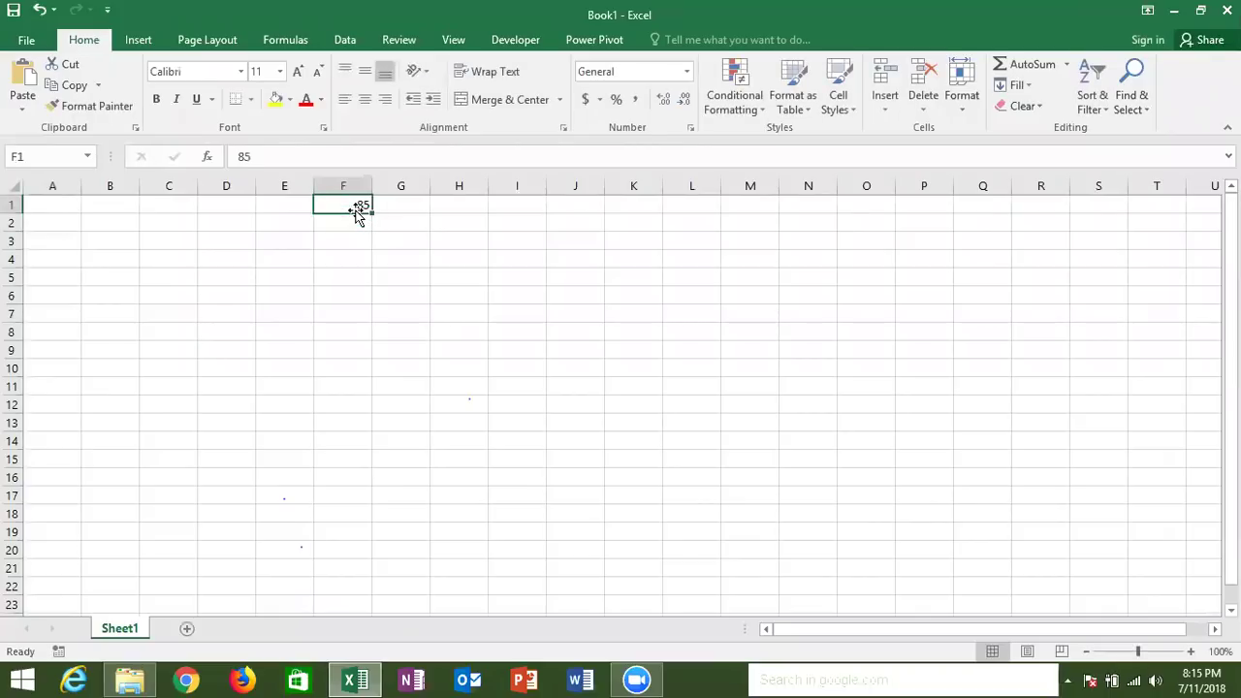
Define the name rn for the range A1:E9 on Sheet1.
left_click(51, 207)
left_click(296, 348, "shift")
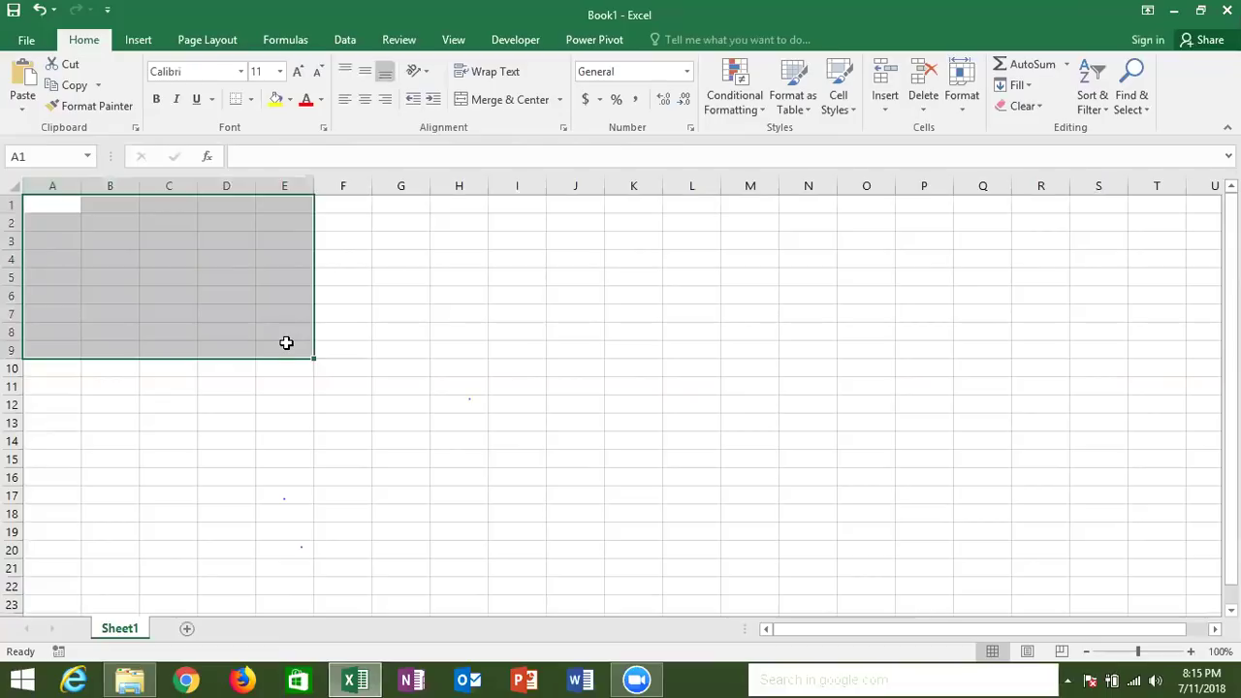
left_click(294, 42)
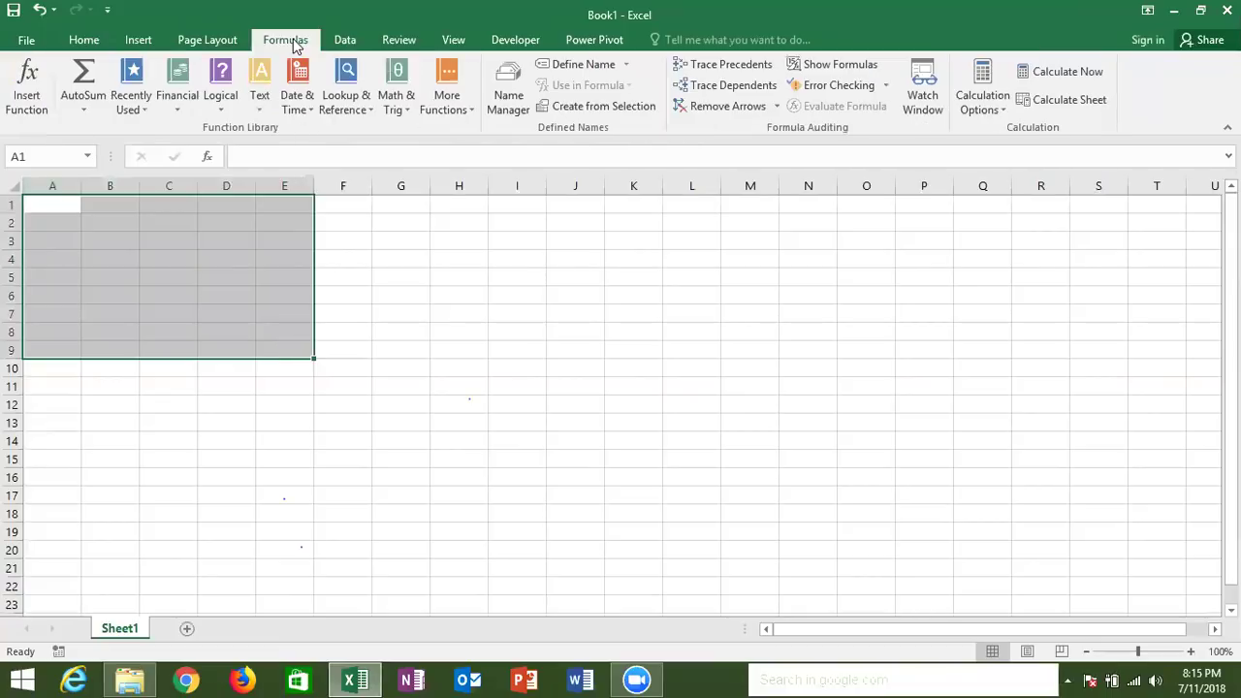
left_click(578, 65)
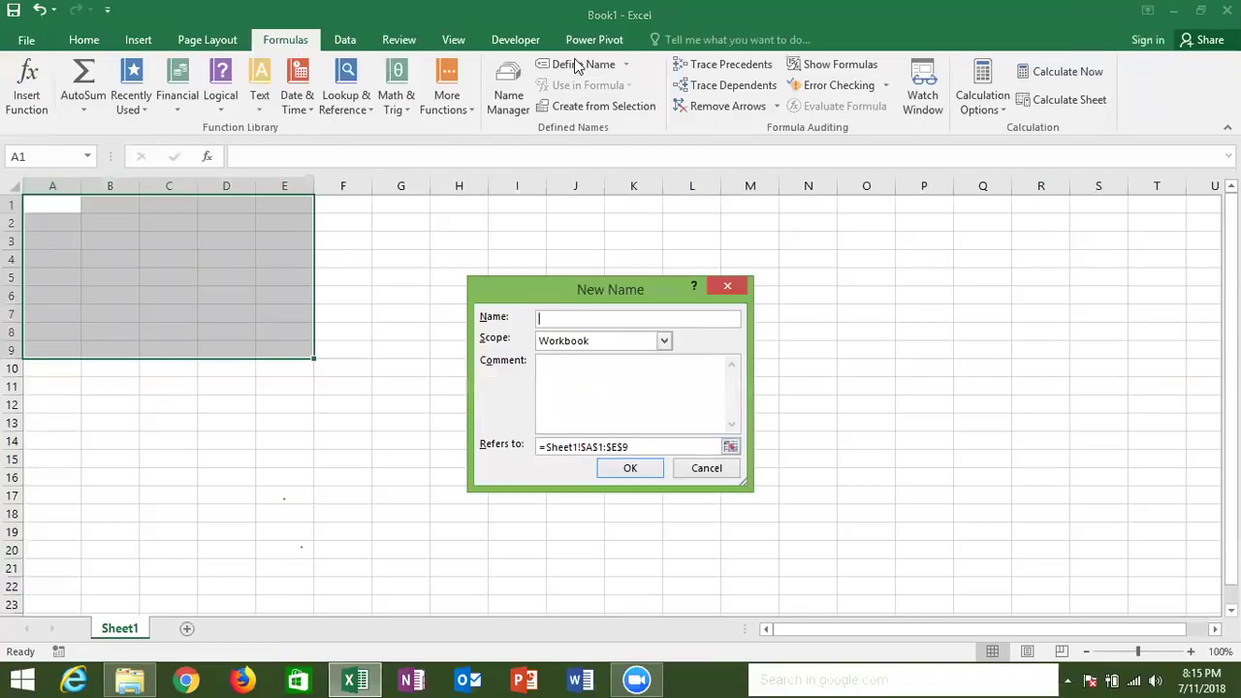
type("rn")
key("Return")
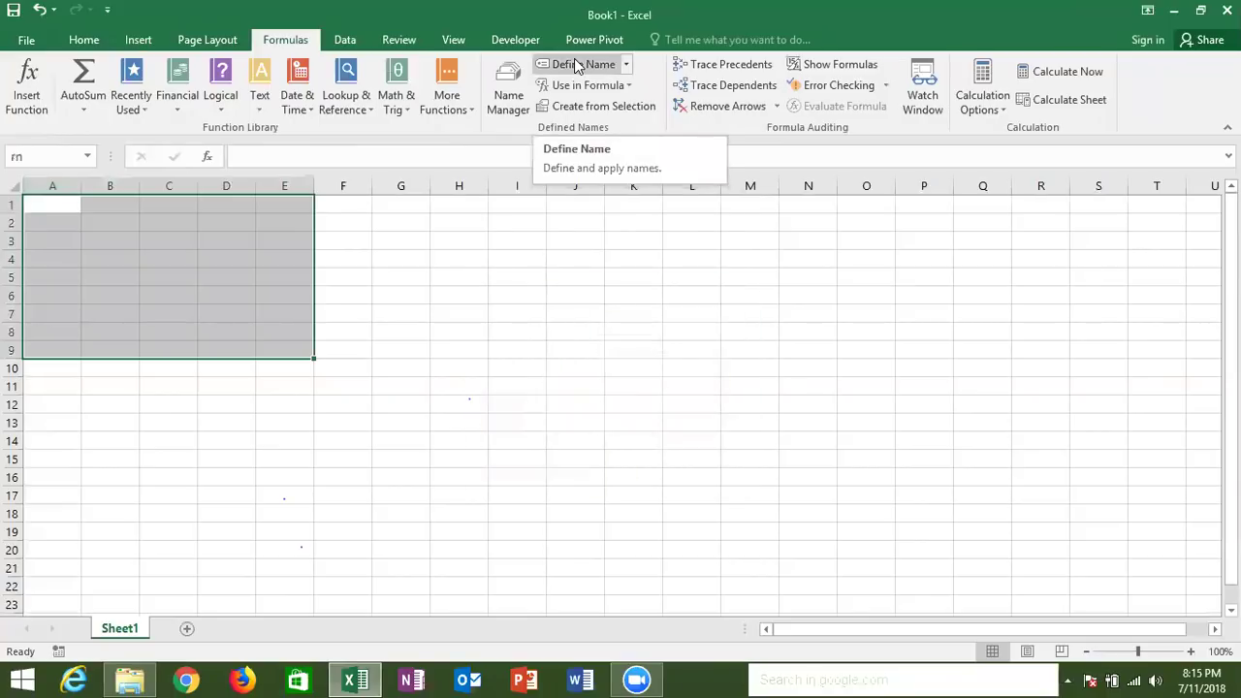
left_click(479, 226)
Enter =SUM(rn) in H2.
type("=su")
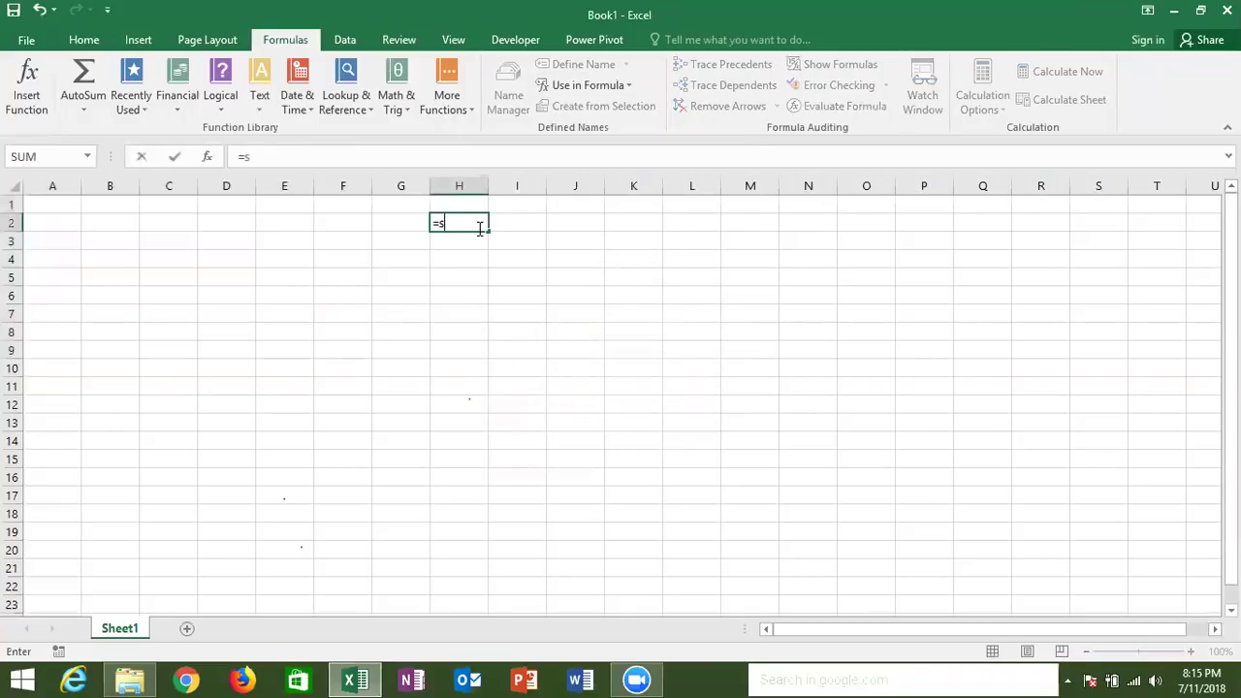
key("Tab")
type("rn")
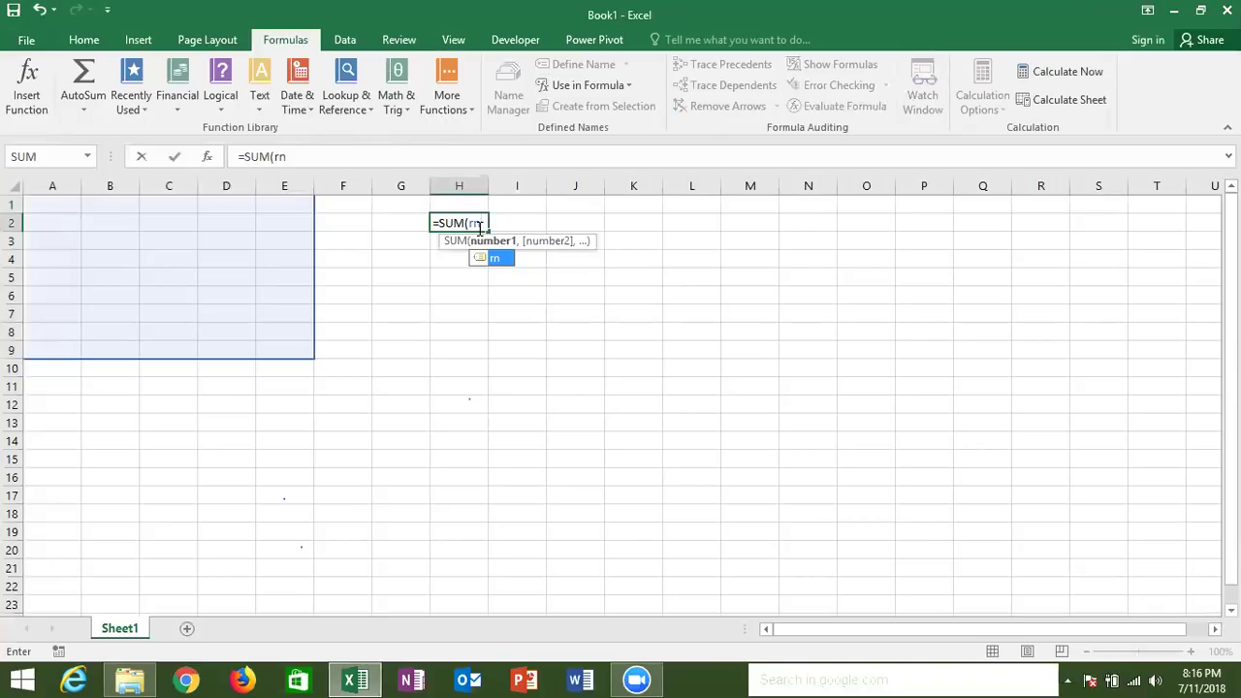
key("Return")
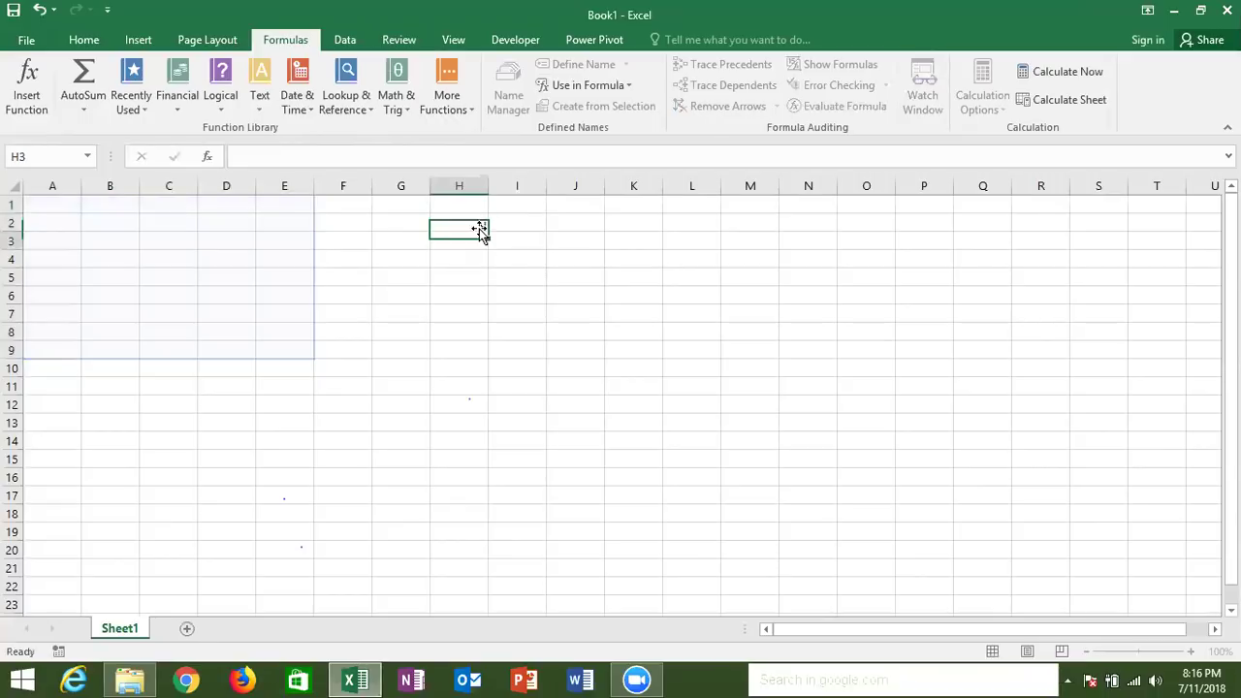
Fill the =SUM(rn) formula down to H6, check H3, and add Sheet2.
left_click_drag(486, 226, 499, 294)
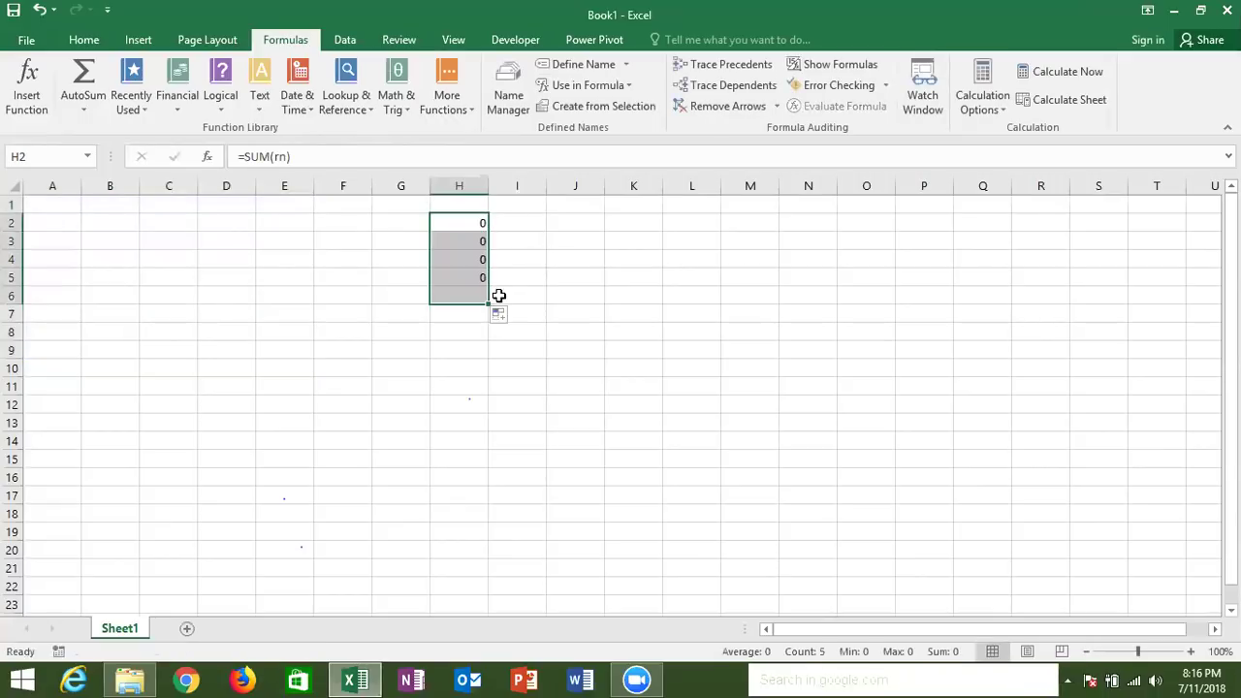
double_click(465, 238)
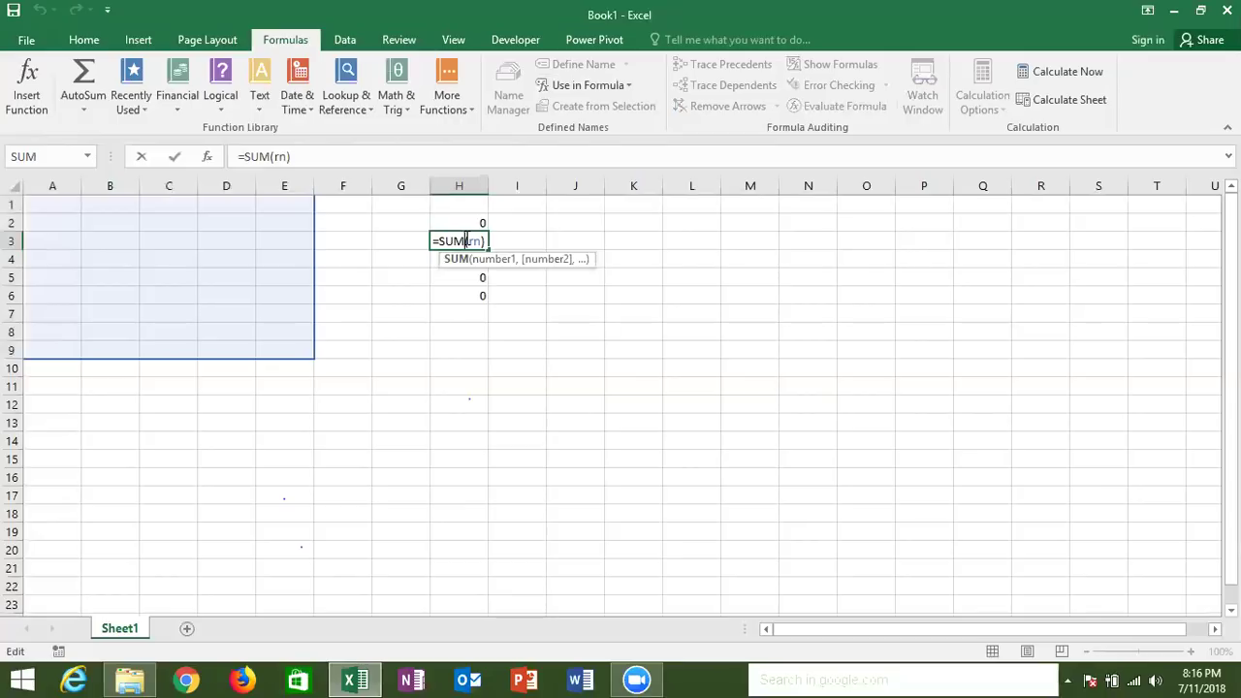
key("ctrl+Return")
left_click(187, 630)
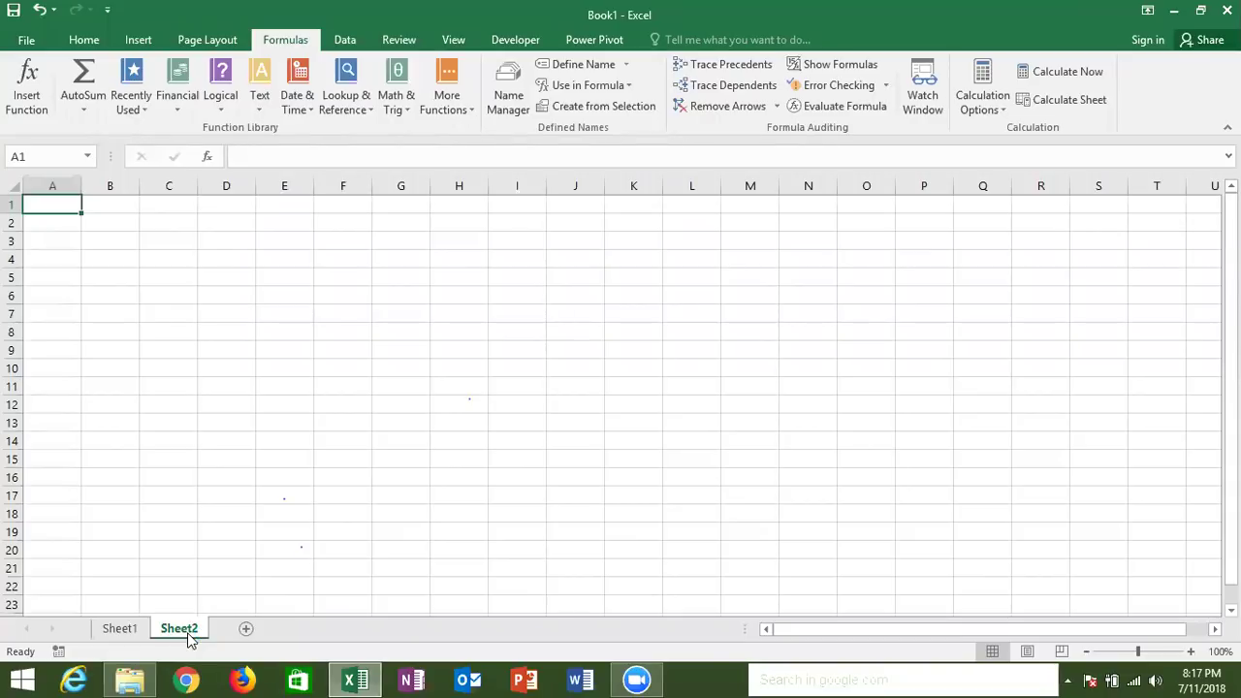
Type the headers P, R, T and int across A1:D1.
key("Down")
key("Down")
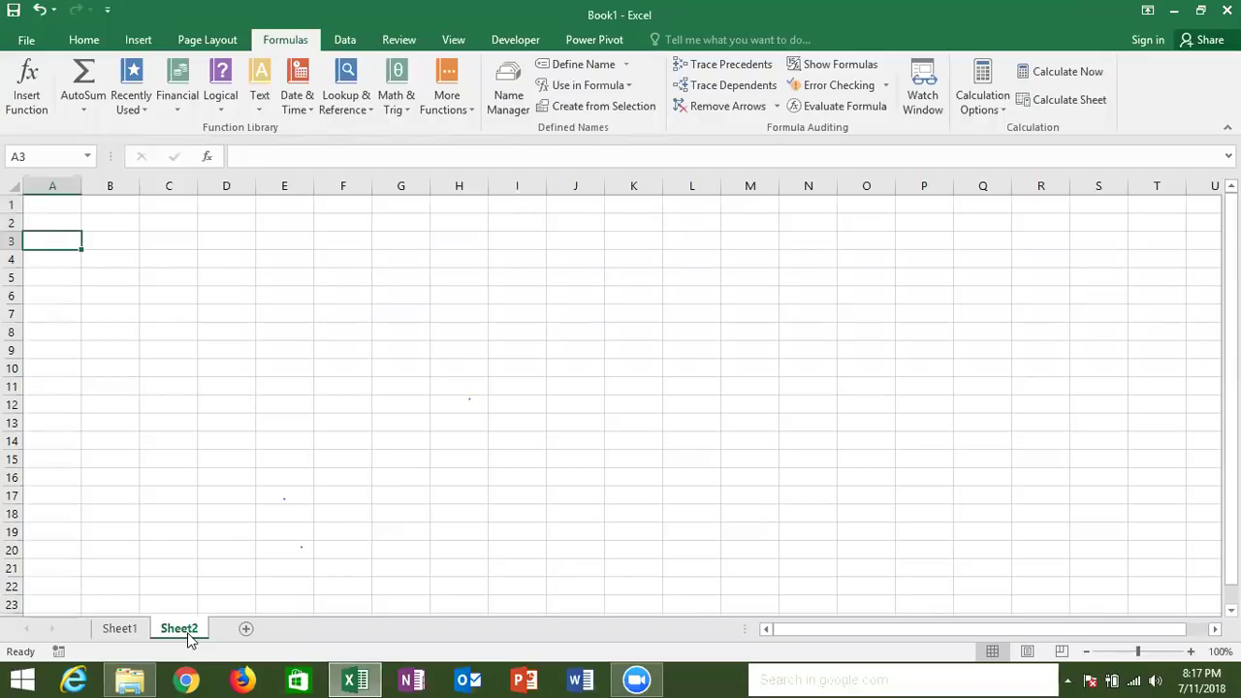
type("MRP")
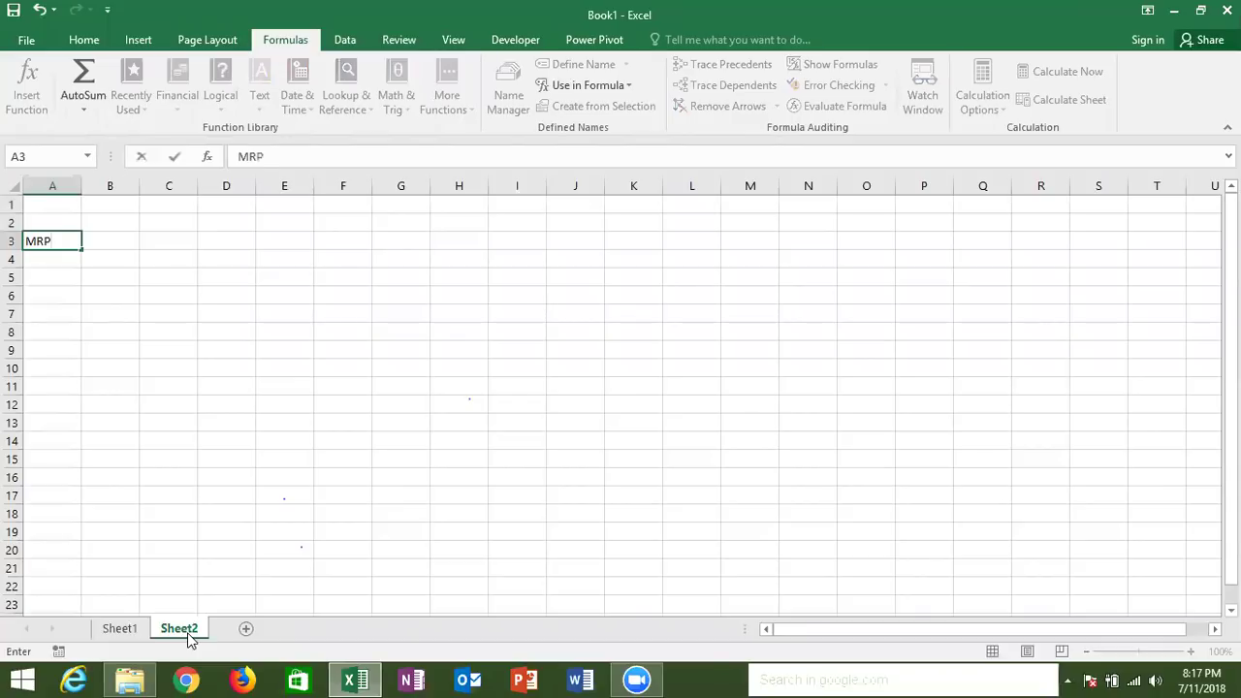
key("Escape")
key("Up")
key("Up")
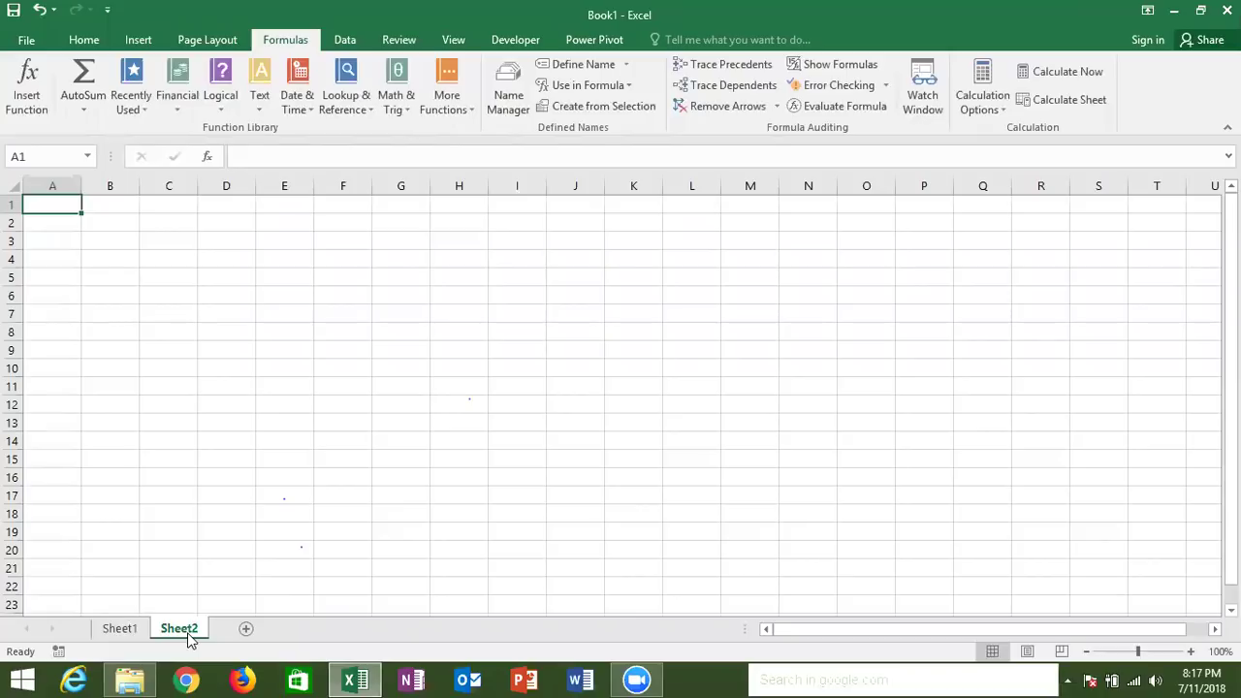
type("P")
key("Tab")
type("R")
key("Tab")
type("T")
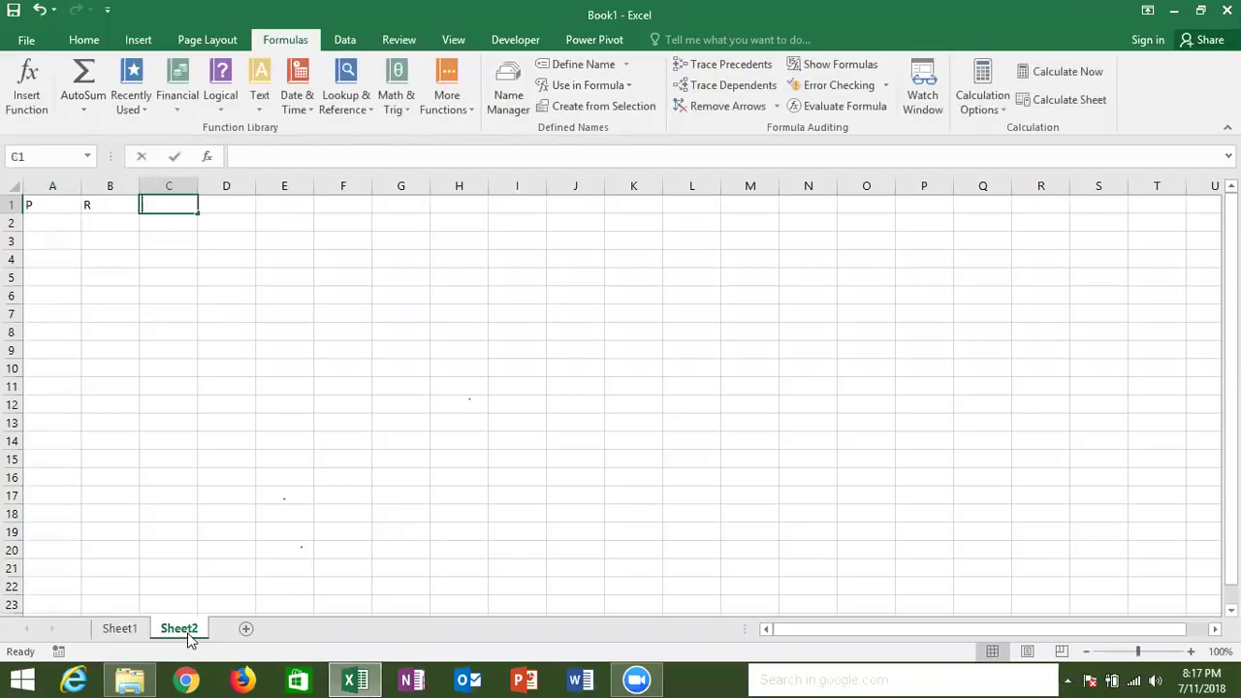
key("Tab")
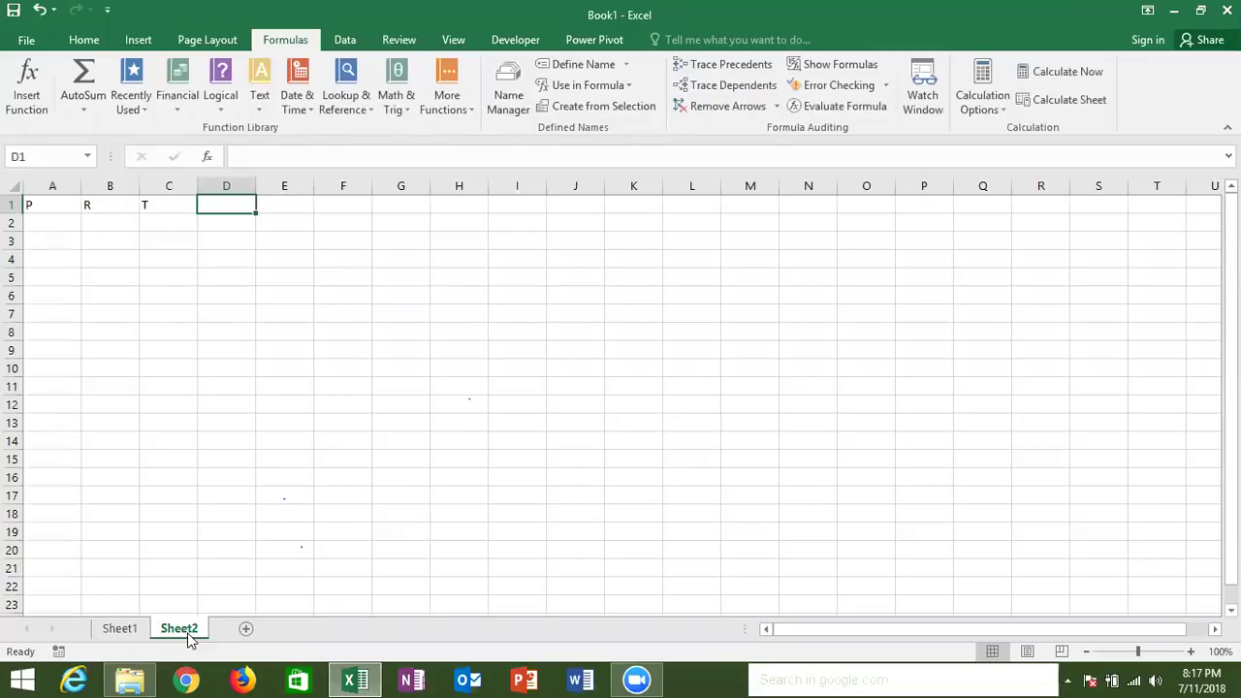
type("int")
key("Return")
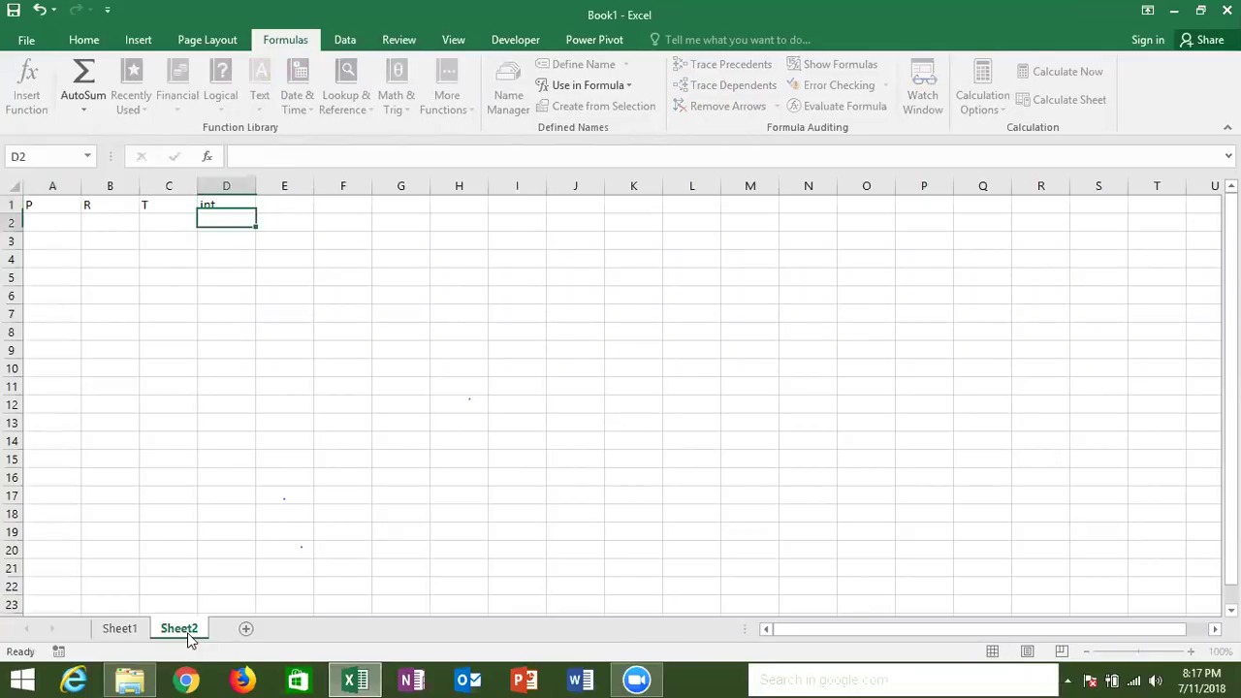
key("Return")
Enter principal 50000, rate 7% and term 3 in A2:C2.
key("Up")
key("Left")
key("Left")
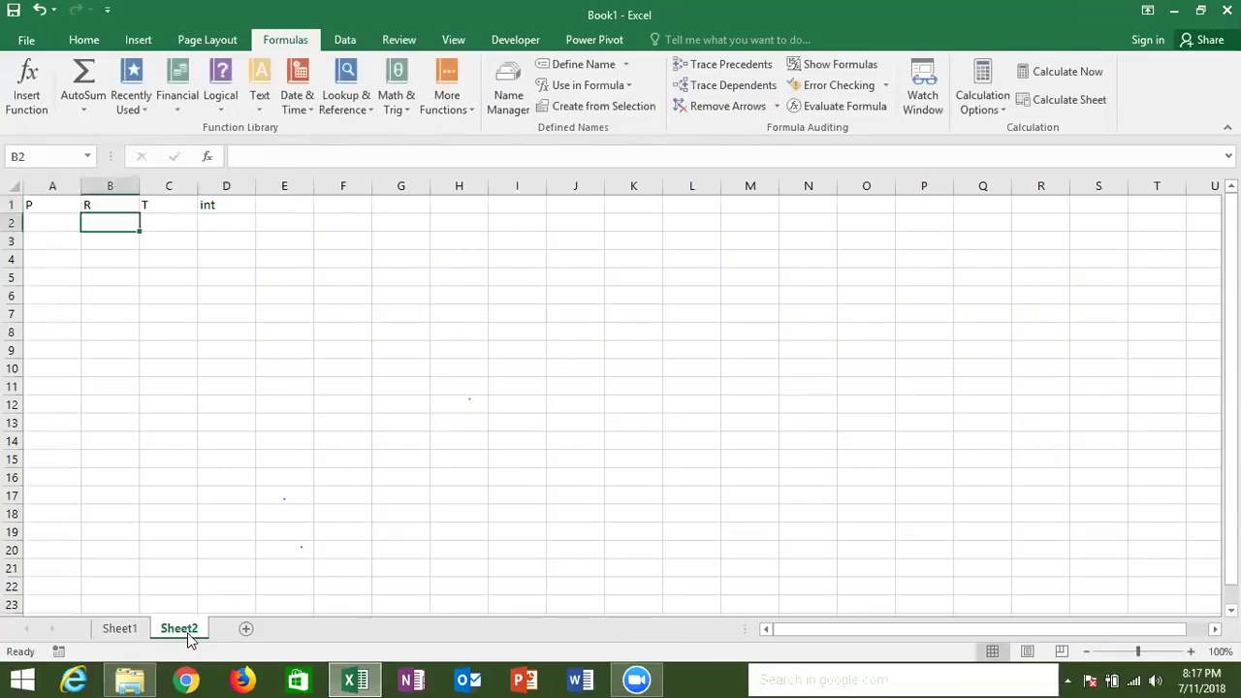
key("Left")
type("50000")
key("ctrl+Return")
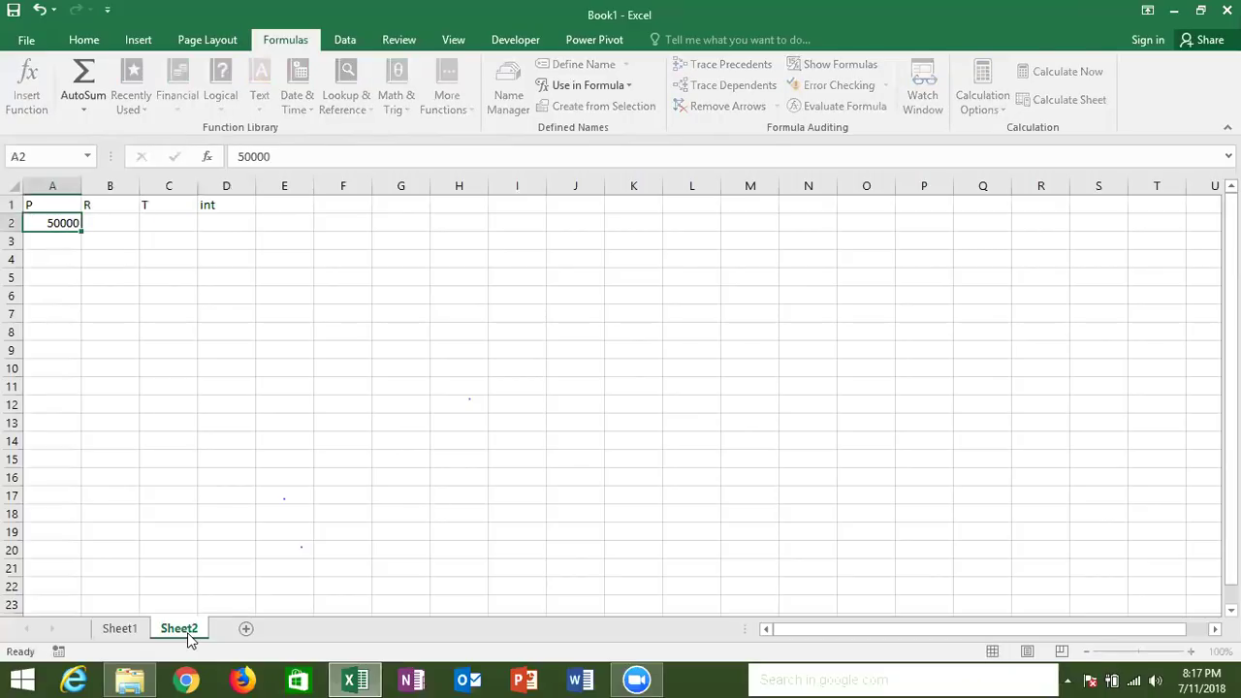
key("Right")
type("2")
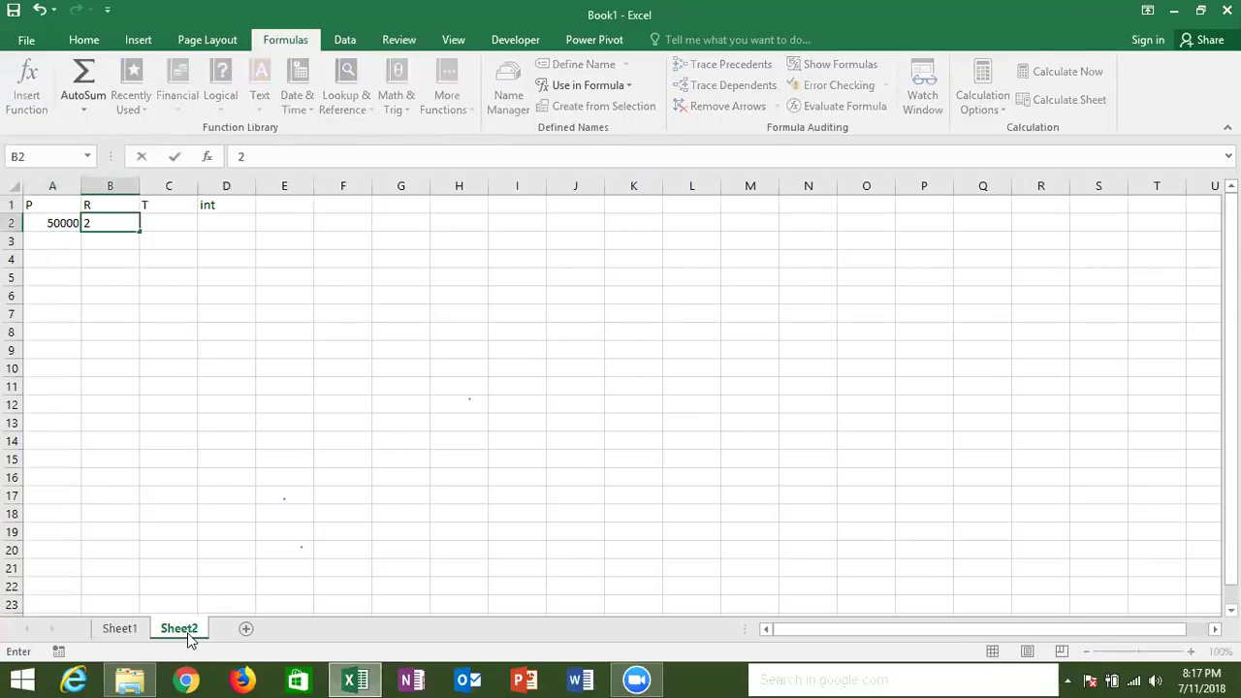
key("BackSpace")
type("%")
key("Tab")
type("3")
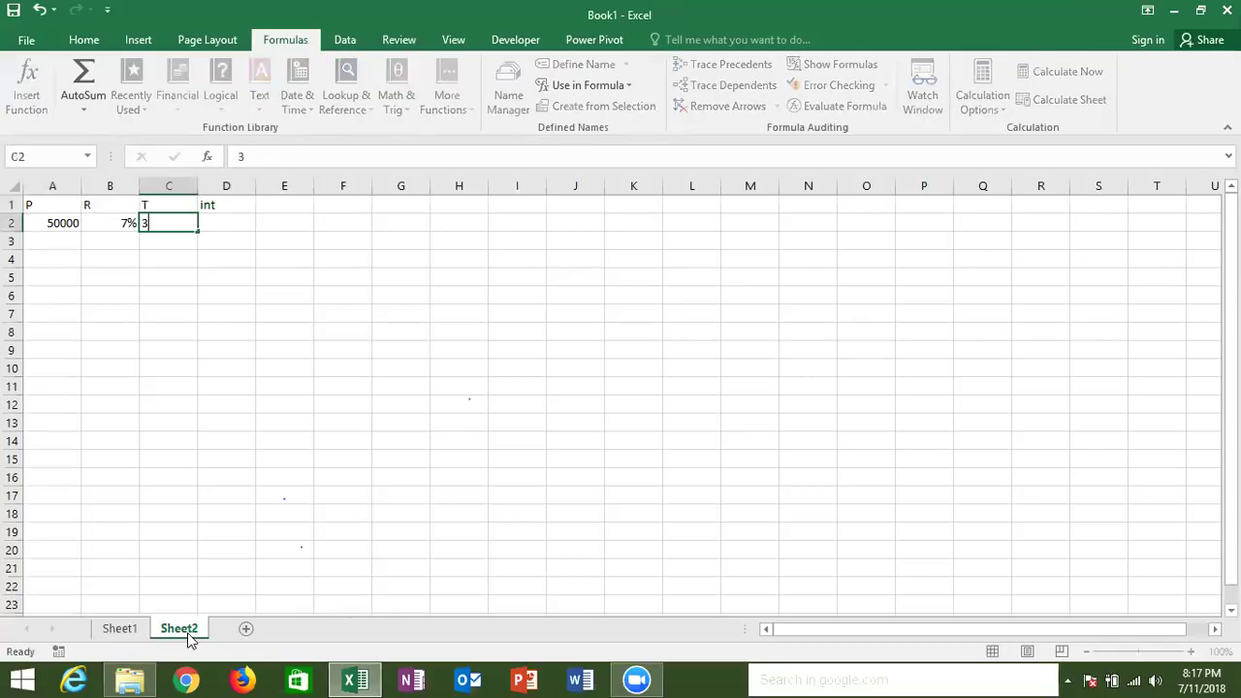
key("Return")
key("Up")
key("Right")
key("Right")
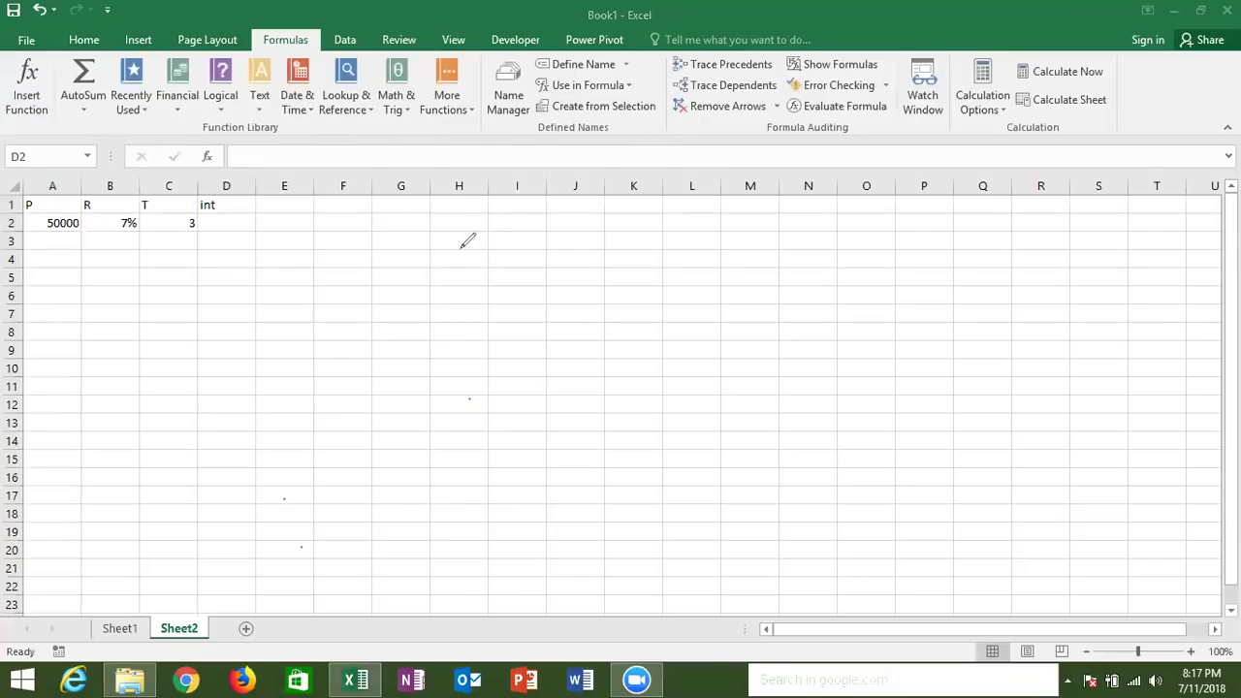
Handwrite the compound-interest formula with its exponent in red ink, then exit ink mode.
mouse_move(464, 296)
left_mouse_down()
mouse_move(521, 267)
mouse_move(541, 241)
mouse_move(587, 229)
mouse_move(581, 252)
left_mouse_up()
mouse_move(590, 208)
left_mouse_down()
mouse_move(595, 251)
mouse_move(626, 242)
mouse_move(635, 204)
mouse_move(630, 215)
mouse_move(659, 197)
mouse_move(674, 228)
mouse_move(700, 207)
mouse_move(752, 202)
left_mouse_up()
mouse_move(696, 126)
left_mouse_down()
mouse_move(700, 160)
mouse_move(748, 147)
mouse_move(704, 143)
mouse_move(749, 115)
mouse_move(749, 144)
mouse_move(756, 128)
left_mouse_up()
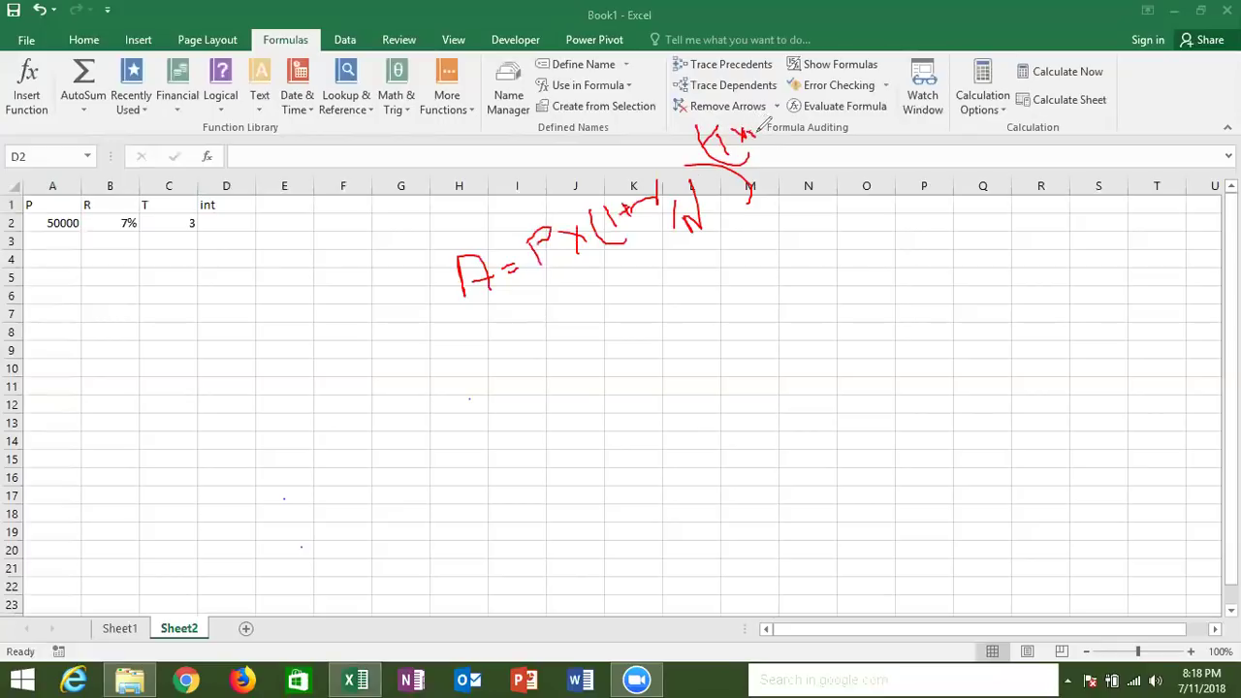
left_click_drag(768, 119, 774, 136)
key("Escape")
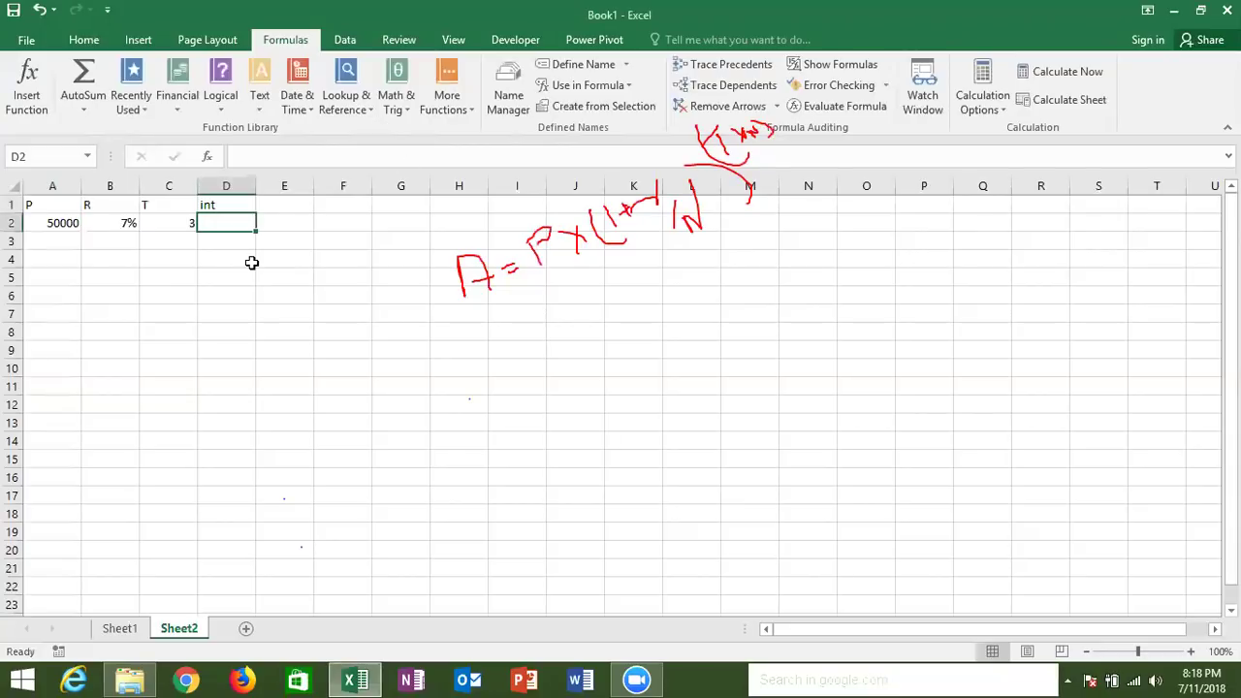
Enter =A2*((1+(B2/12))^(C2*12)) in D2 for 61646.28, then move it to E2.
type("=")
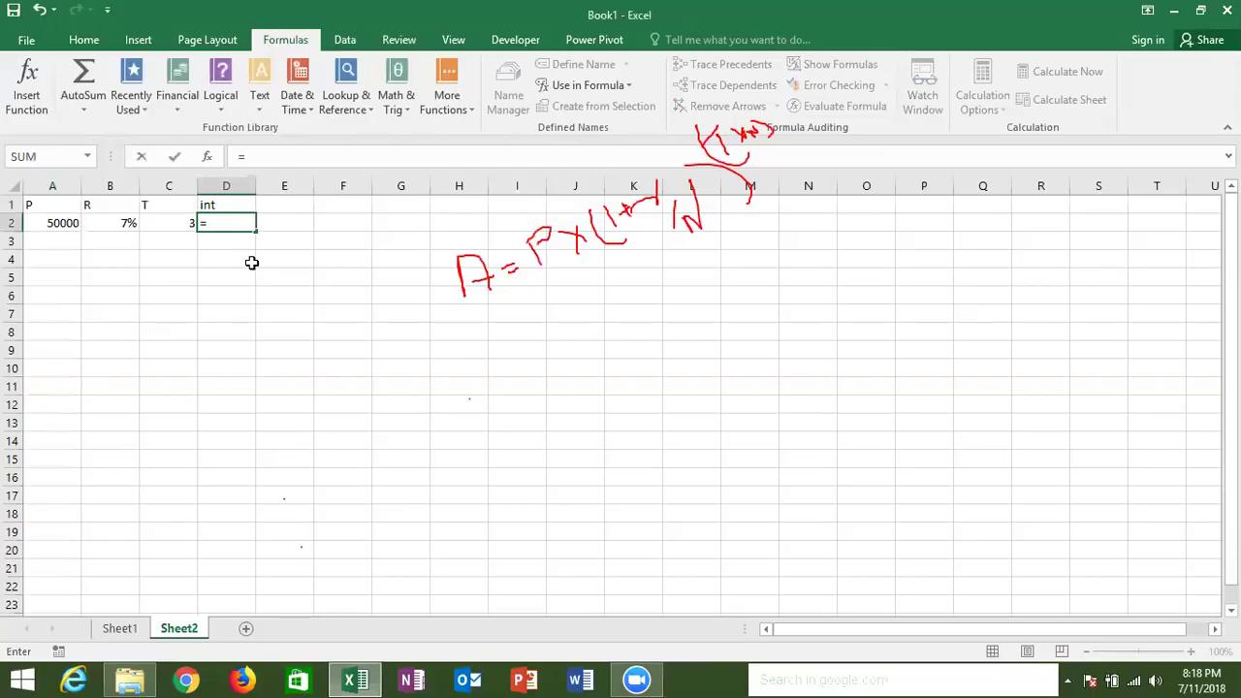
left_click(56, 225)
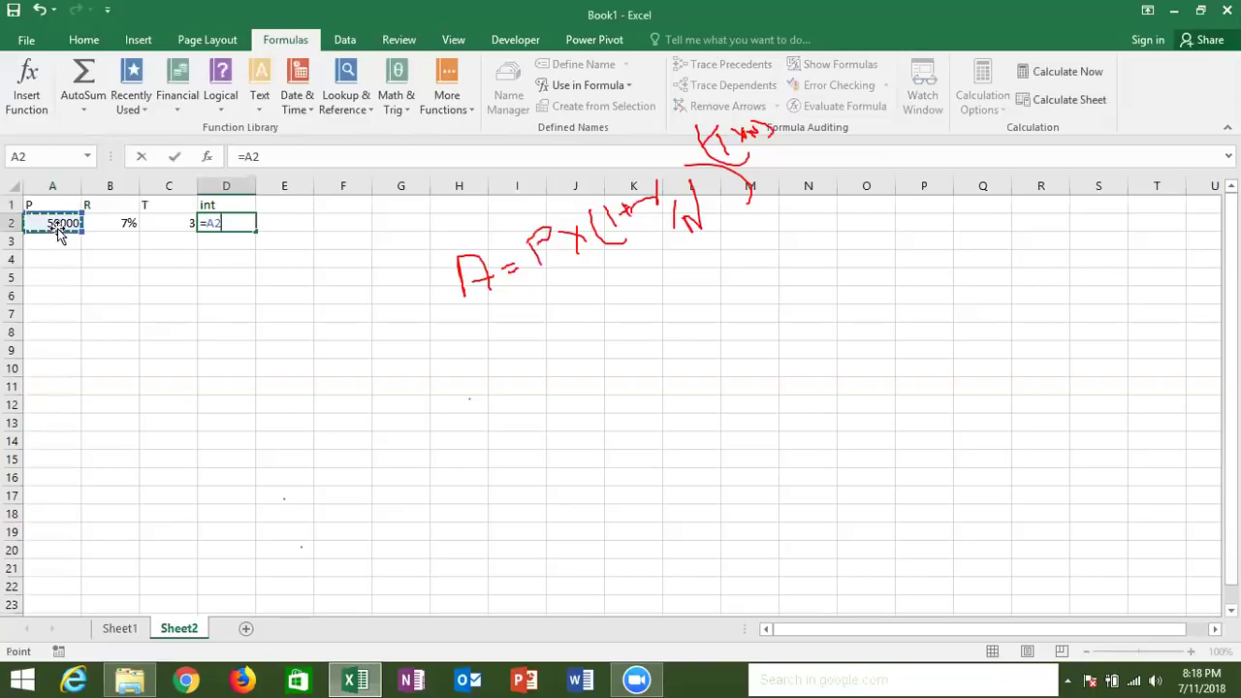
type("*(1+(")
left_click(91, 224)
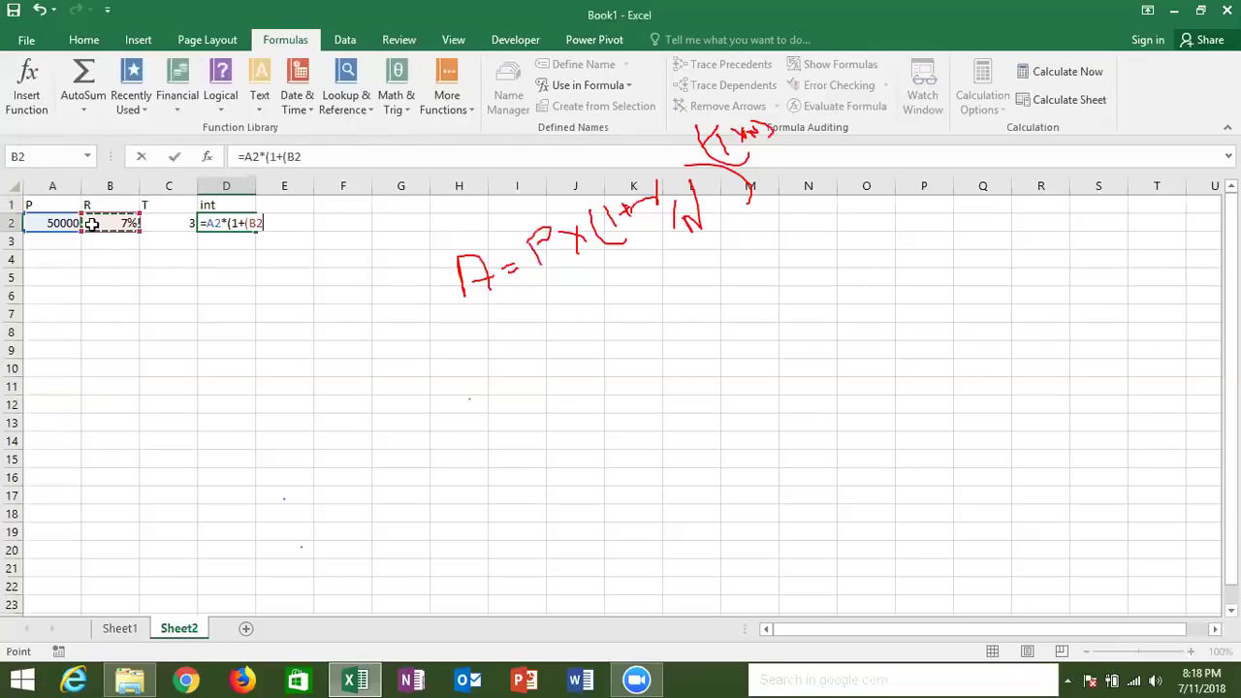
type("/12)")
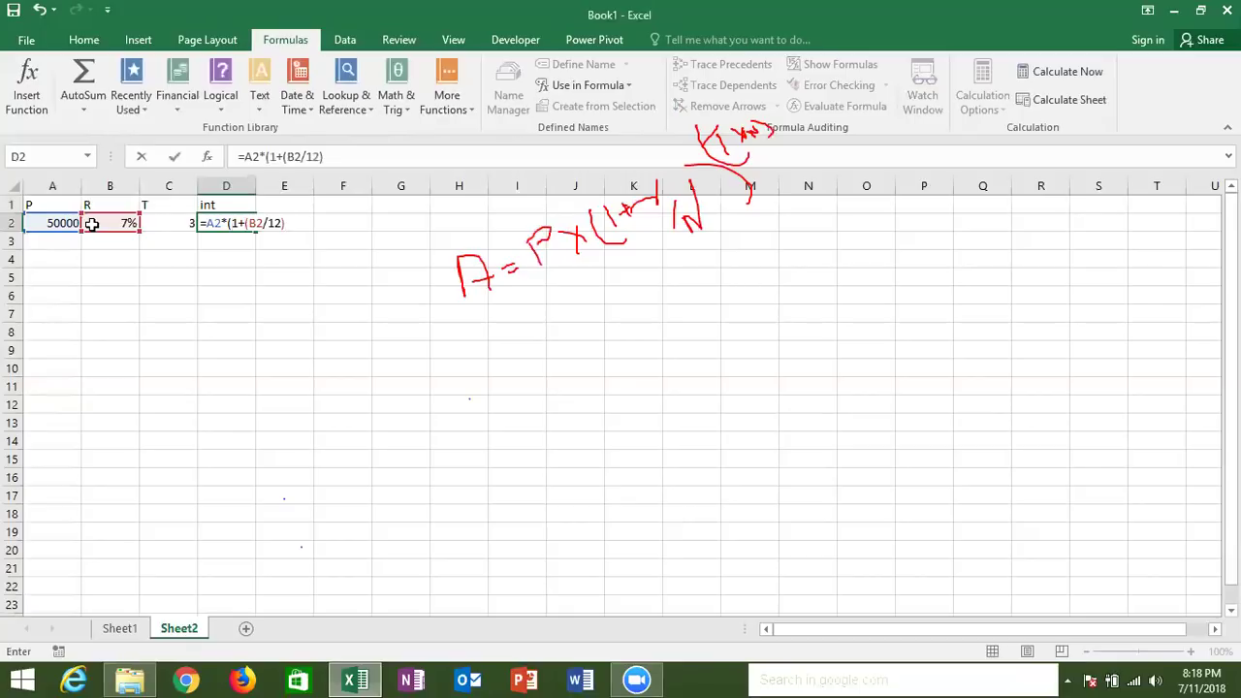
type(")")
type("^(")
left_click(180, 223)
type("*12")
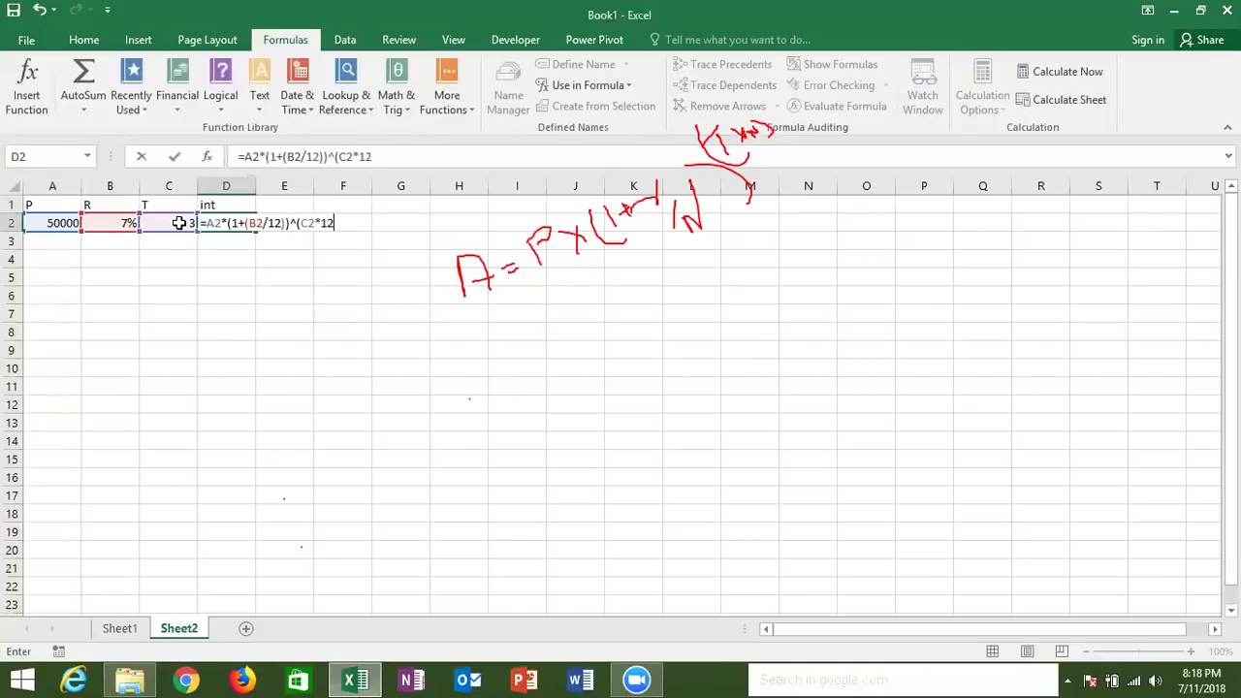
type(")")
left_click(231, 223)
type("(")
left_click(342, 224)
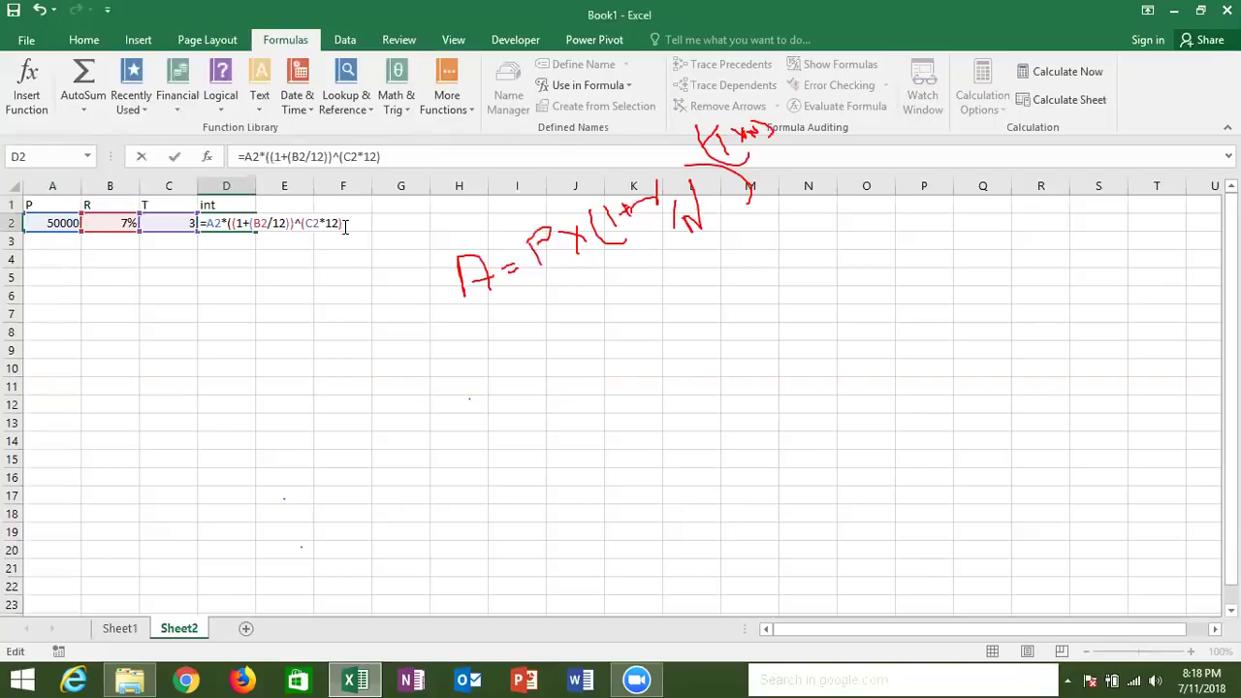
key("ctrl+Return")
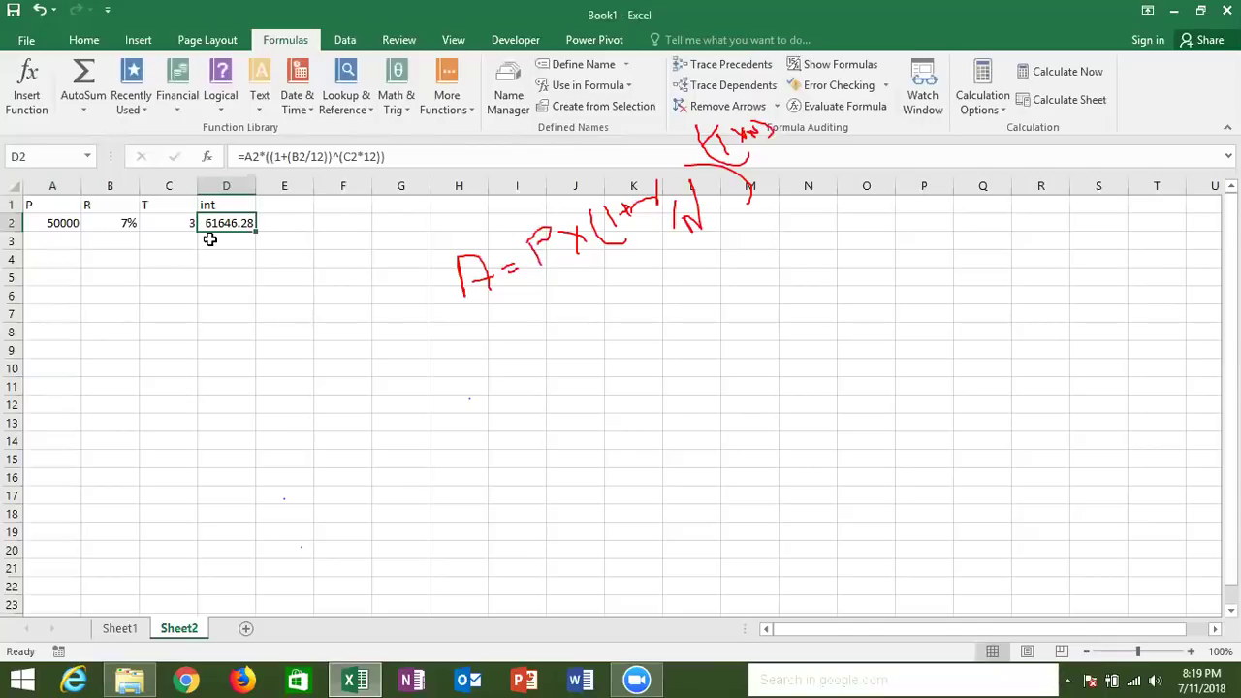
left_click_drag(220, 240, 260, 225)
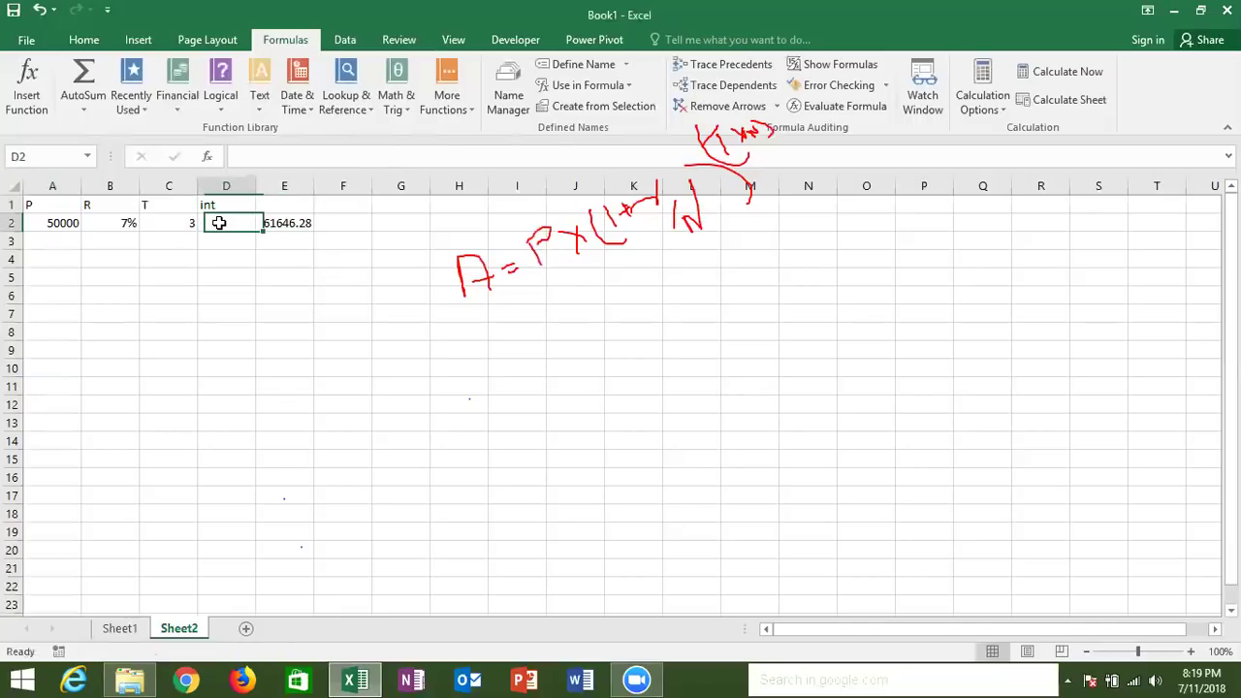
Cancel a first Define Name attempt and review E2's formula text.
left_click(567, 70)
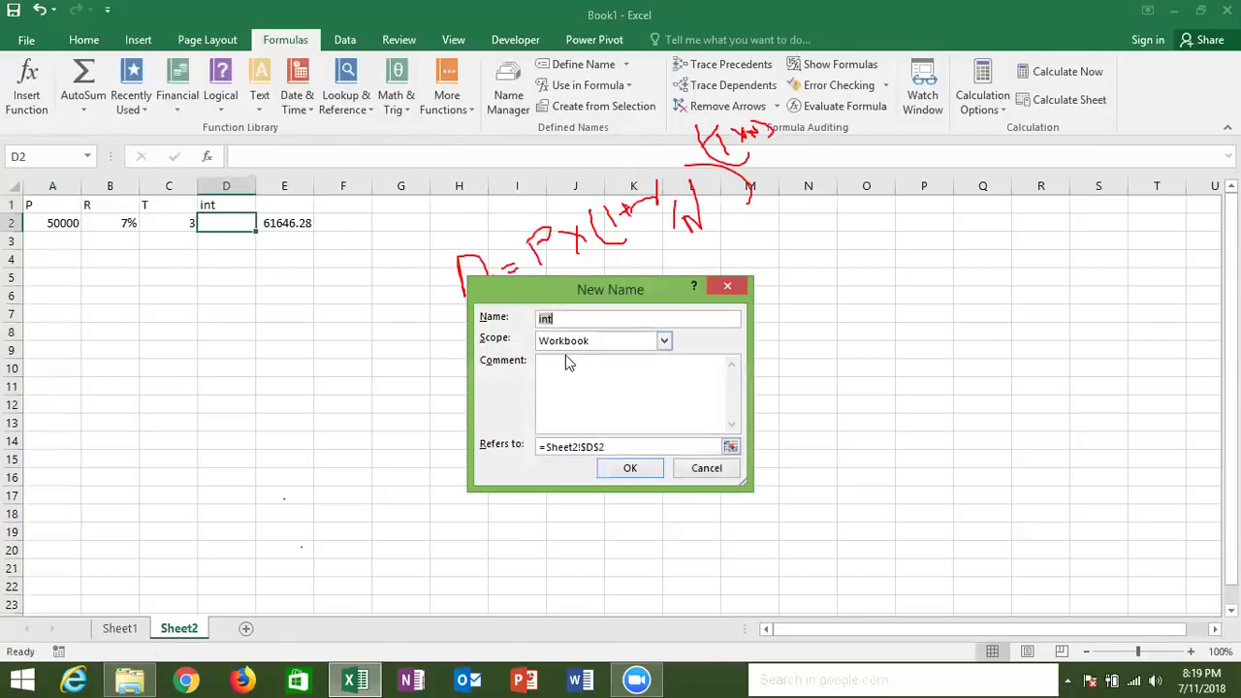
left_click(608, 447)
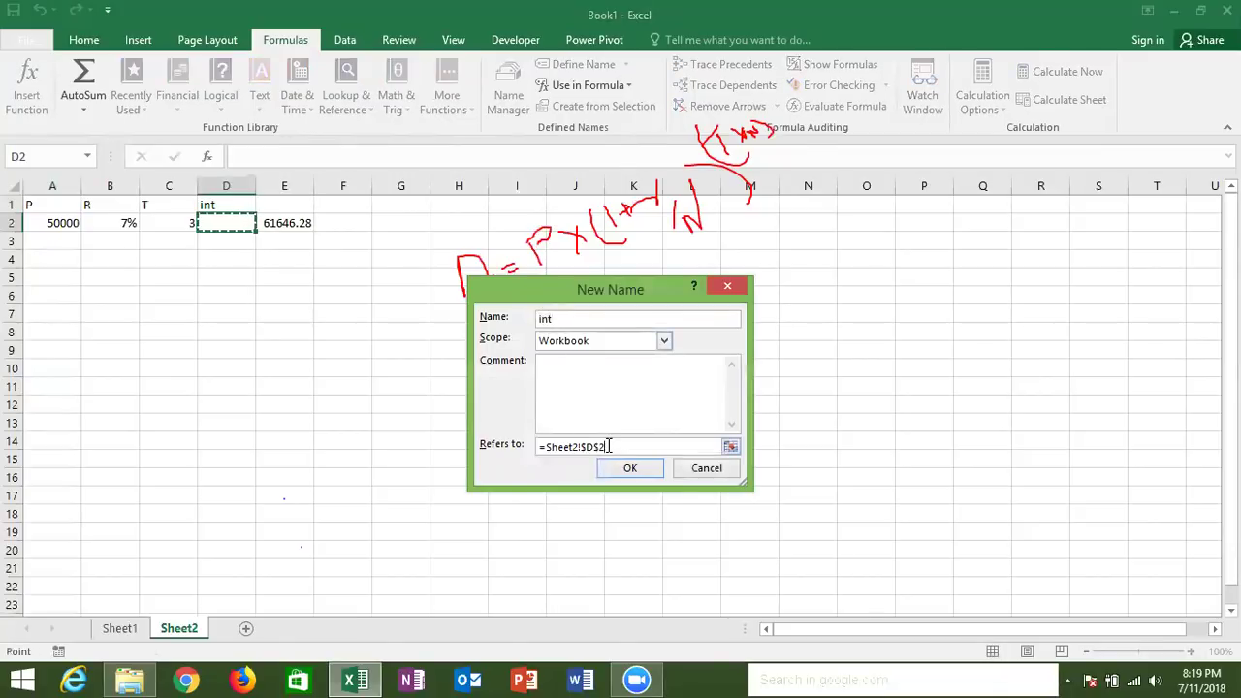
key("Return")
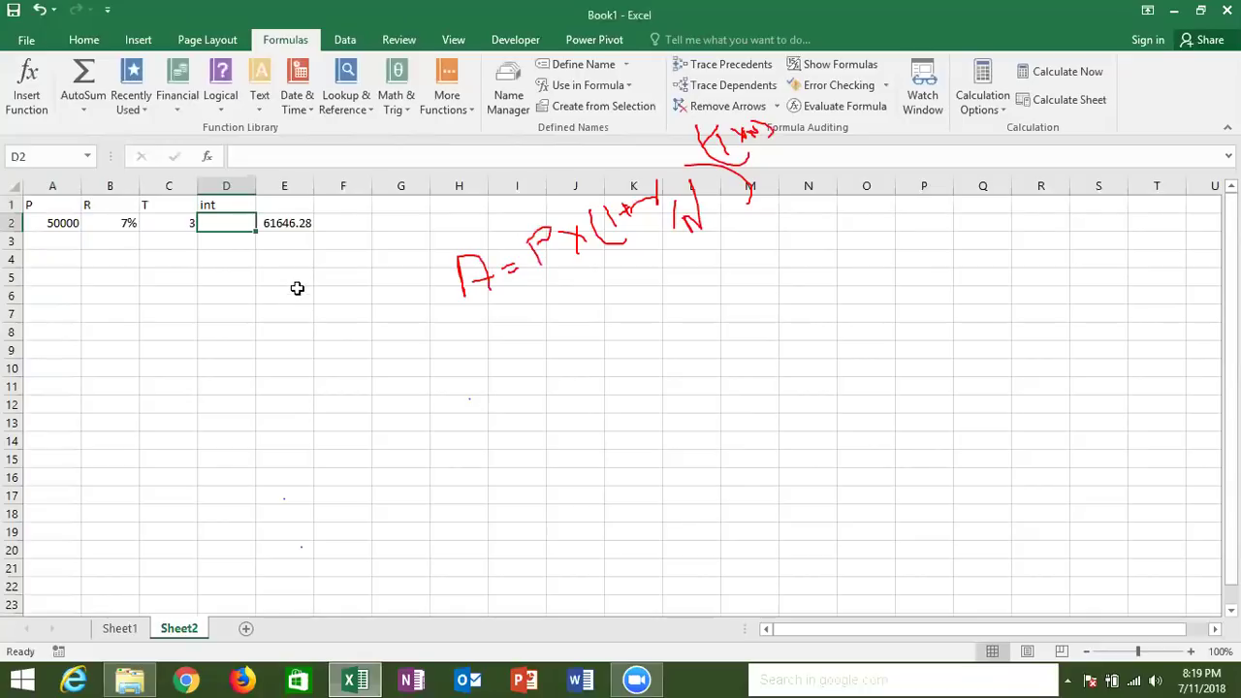
left_click(293, 225)
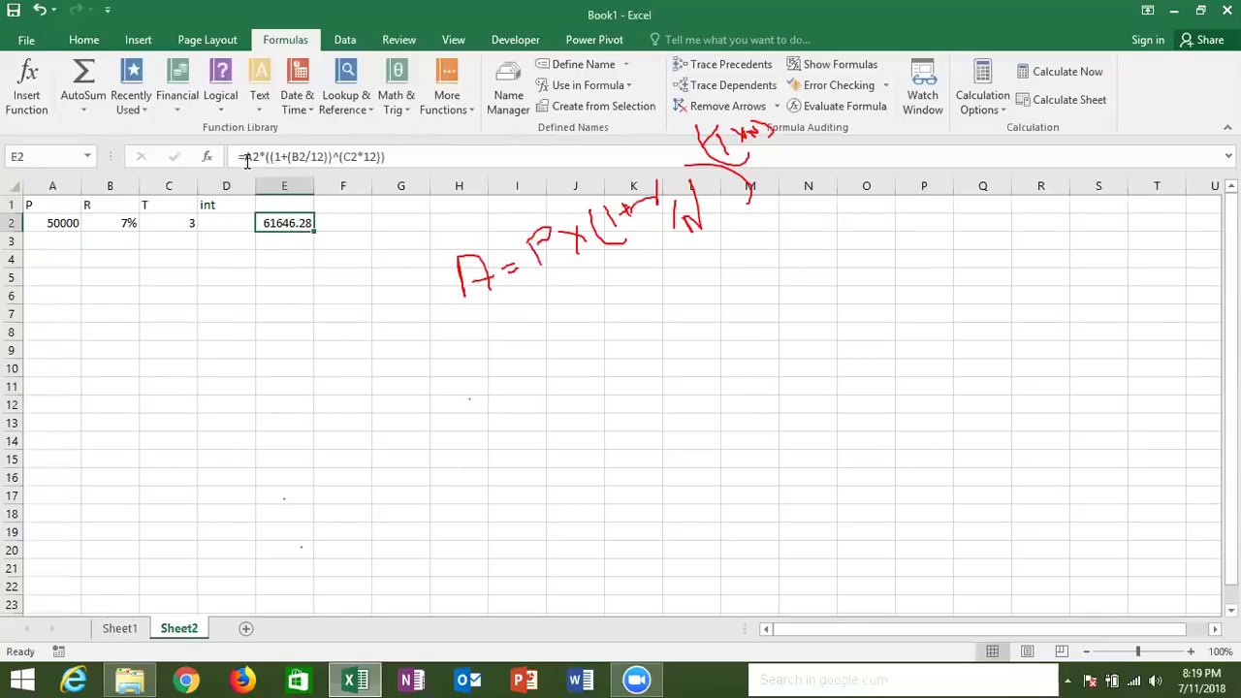
left_click_drag(245, 158, 469, 167)
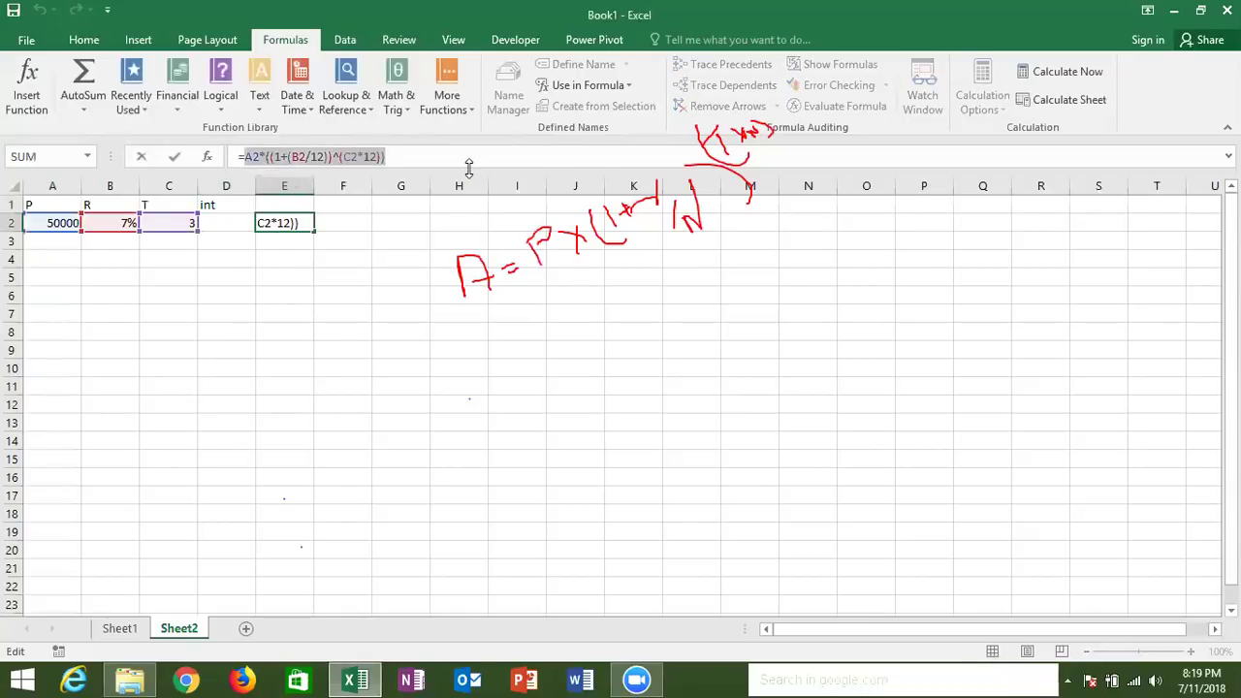
key("Escape")
From D2, define the name int referring to =A2*((1+(B2/12))^(C2*12)).
left_click(220, 219)
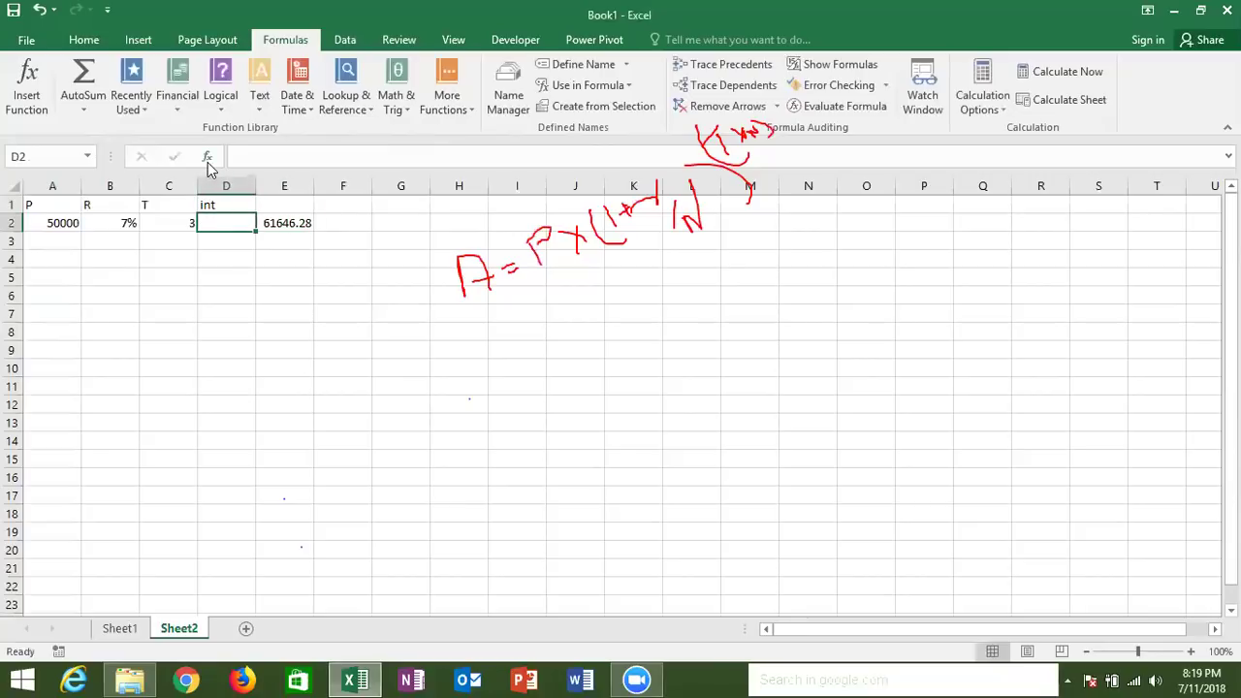
left_click(576, 64)
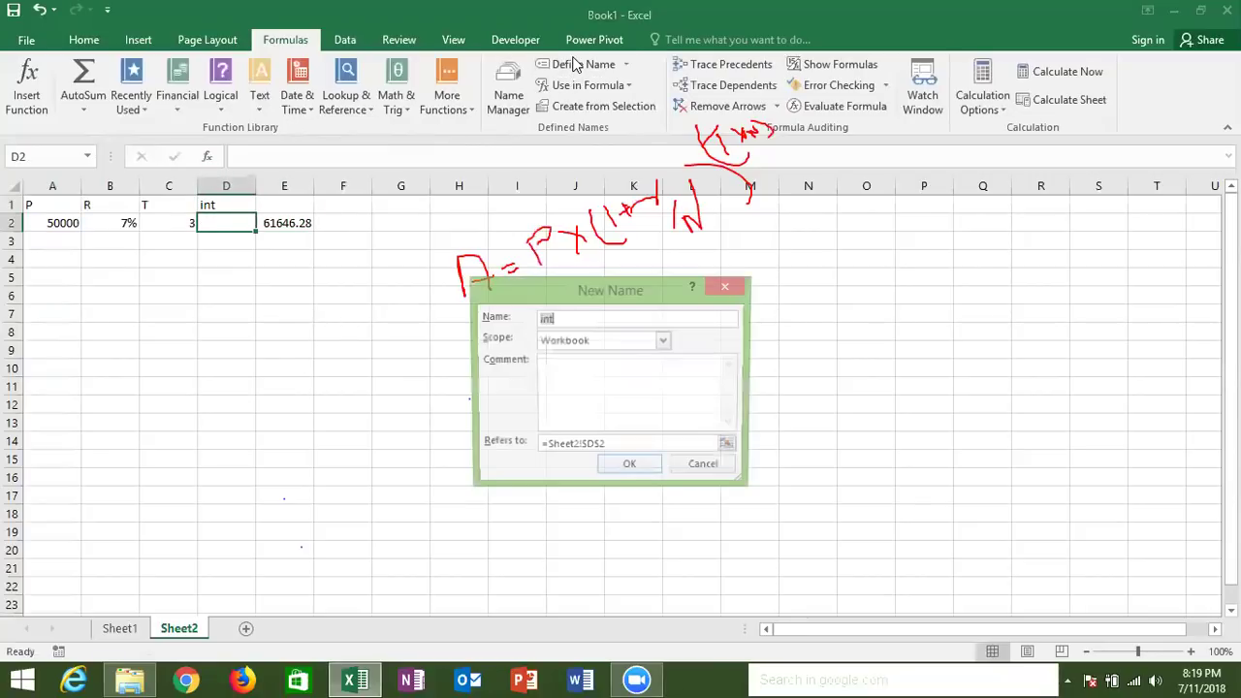
left_click(521, 454)
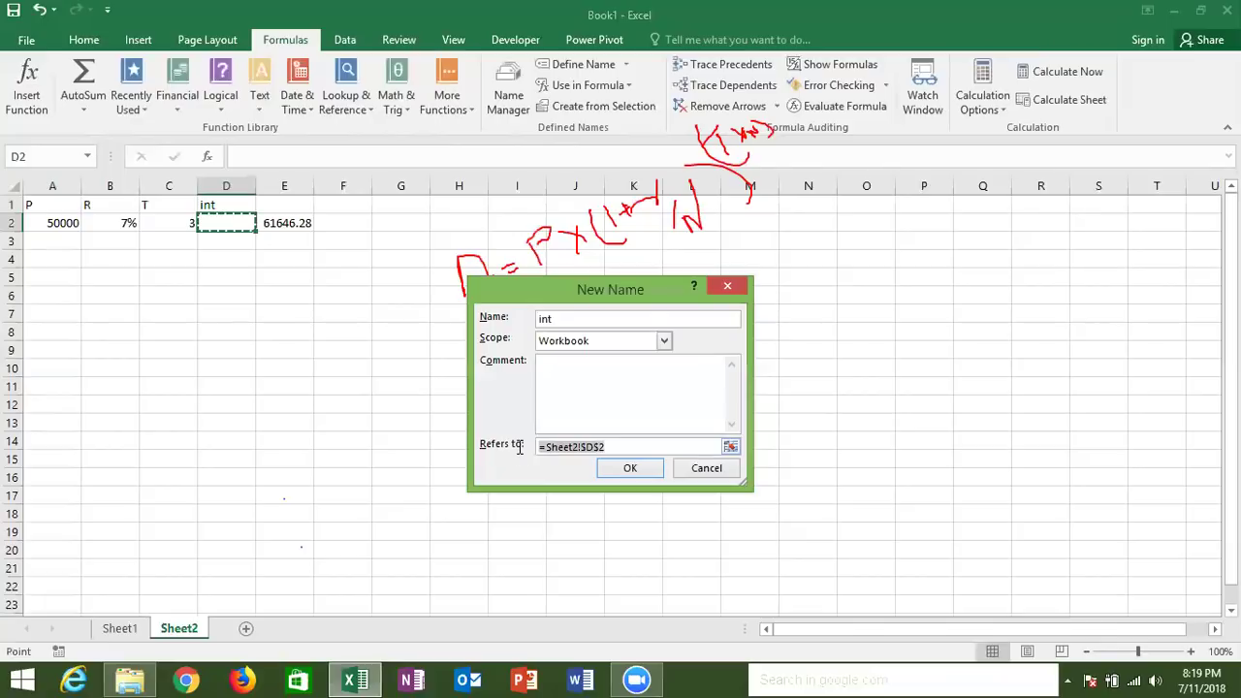
type("=A2*((1+(B2/12))^(C2*12))")
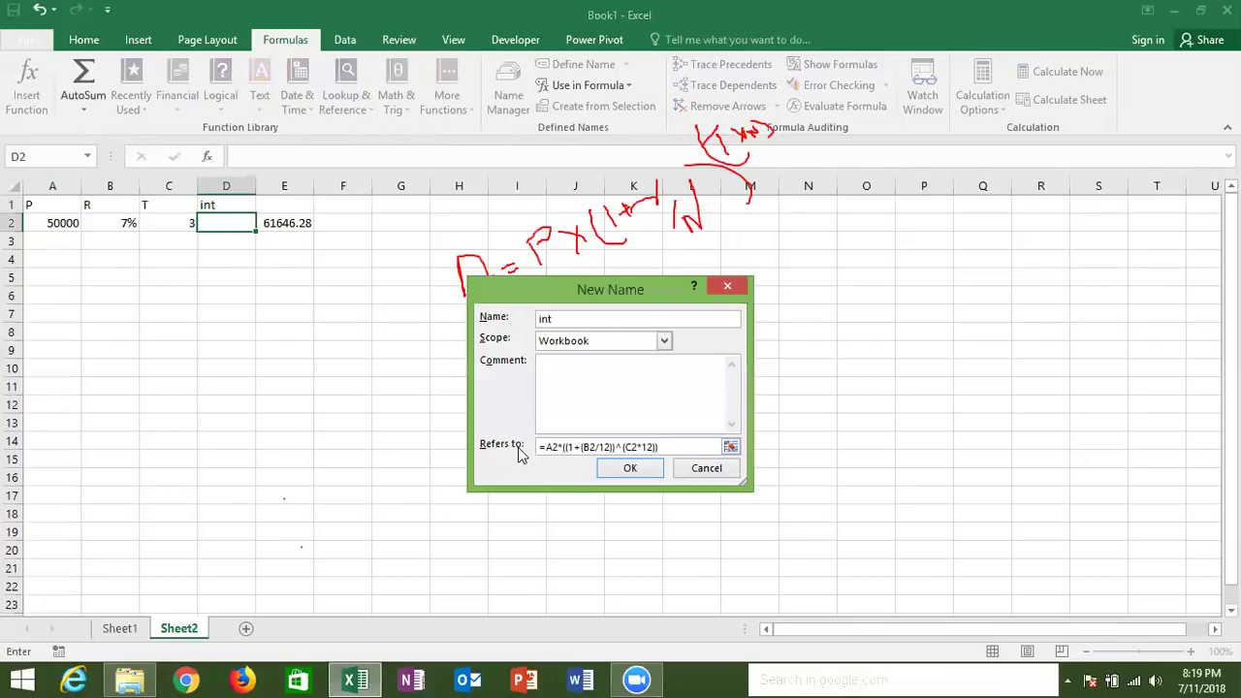
left_click(602, 463)
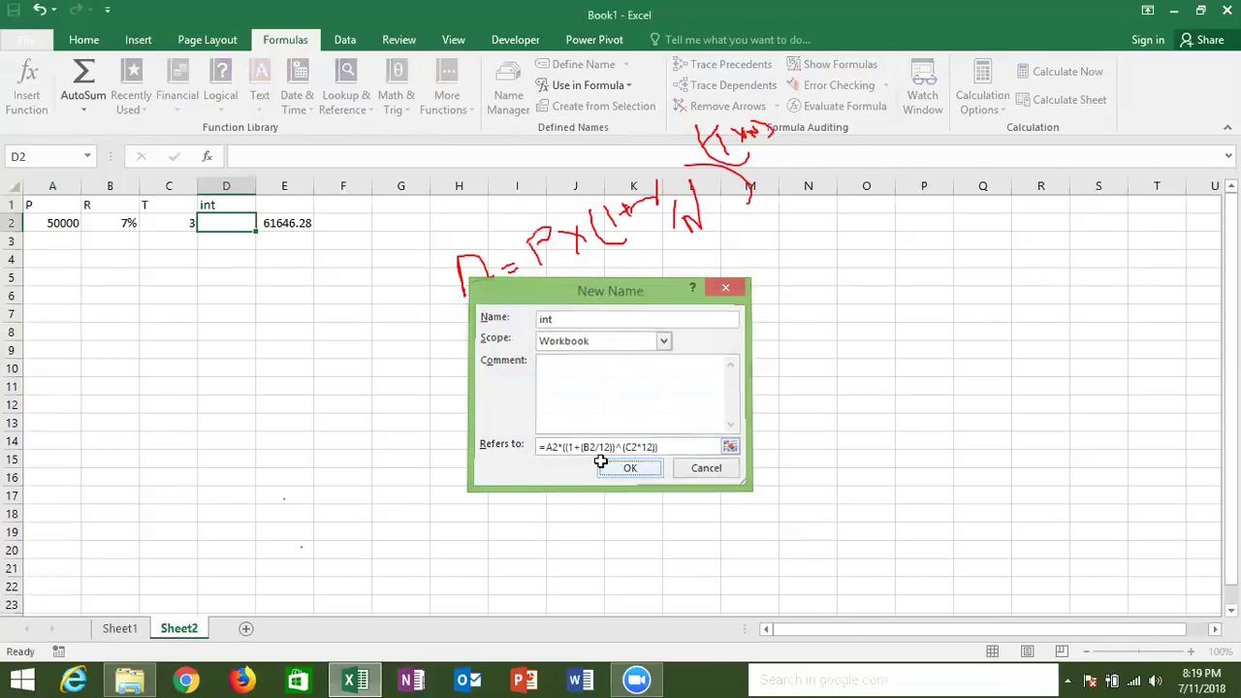
left_click(600, 461)
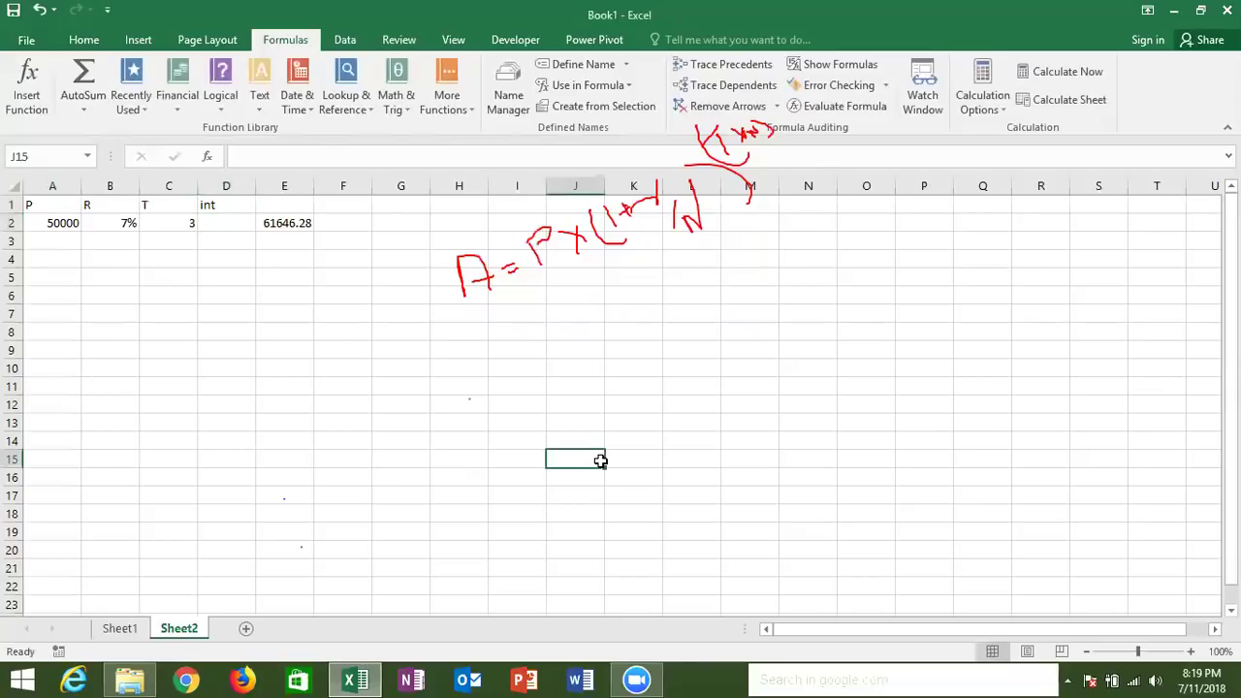
Enter =int in D2 so it returns 61646.28, matching E2.
type("=int")
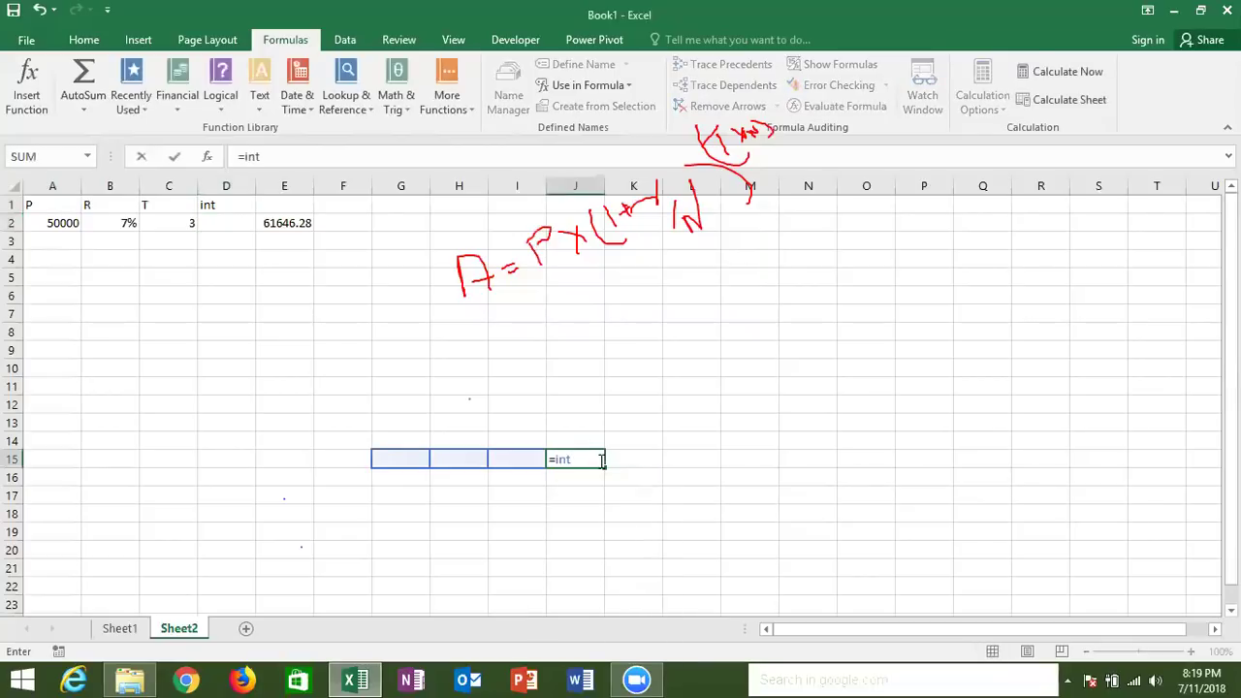
key("Escape")
left_click(237, 220)
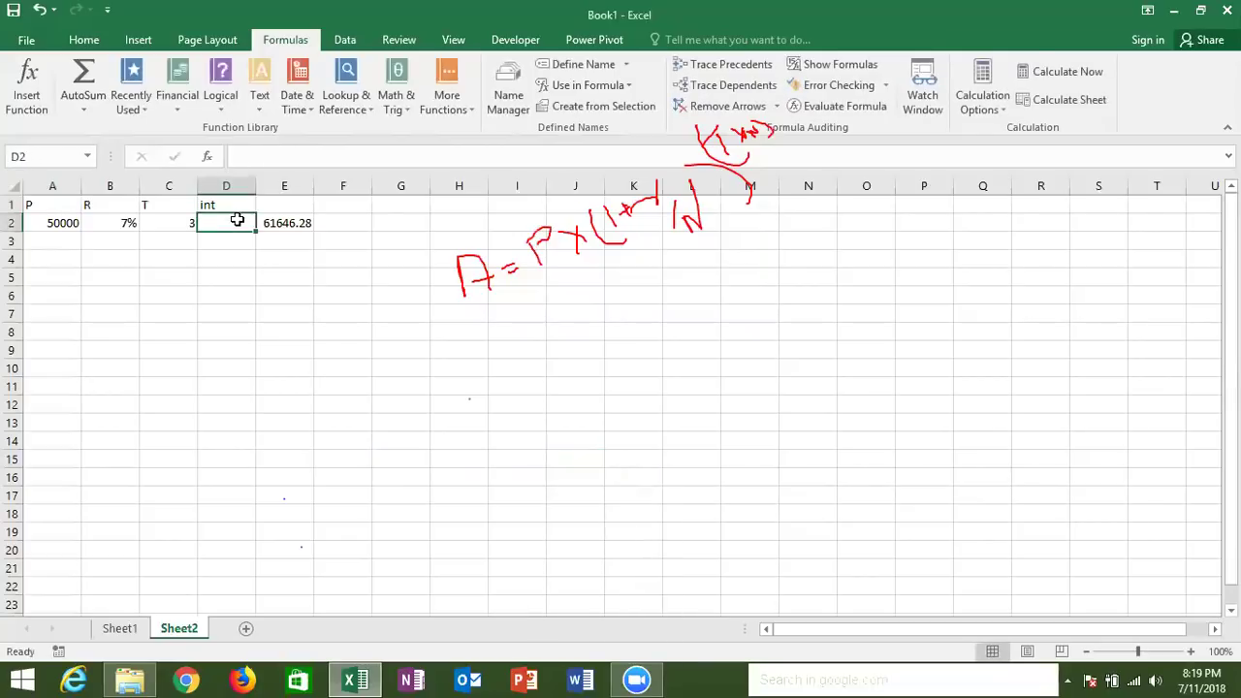
type("=int")
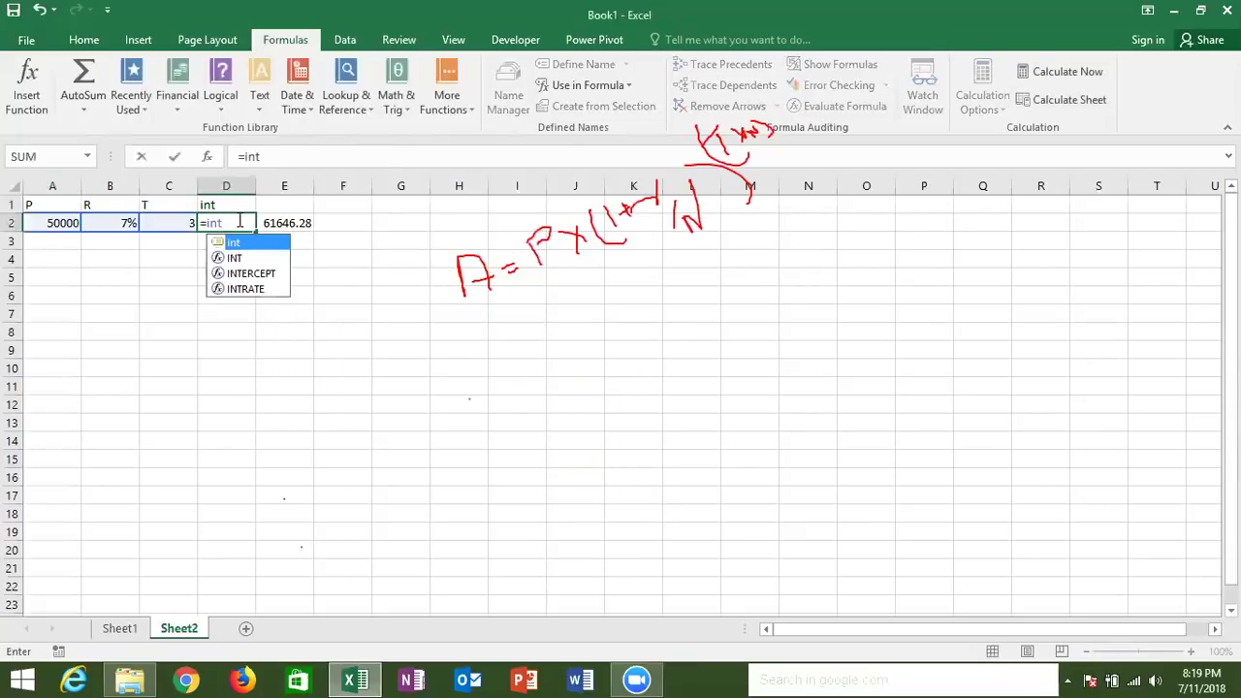
key("Escape")
key("Escape")
key("Return")
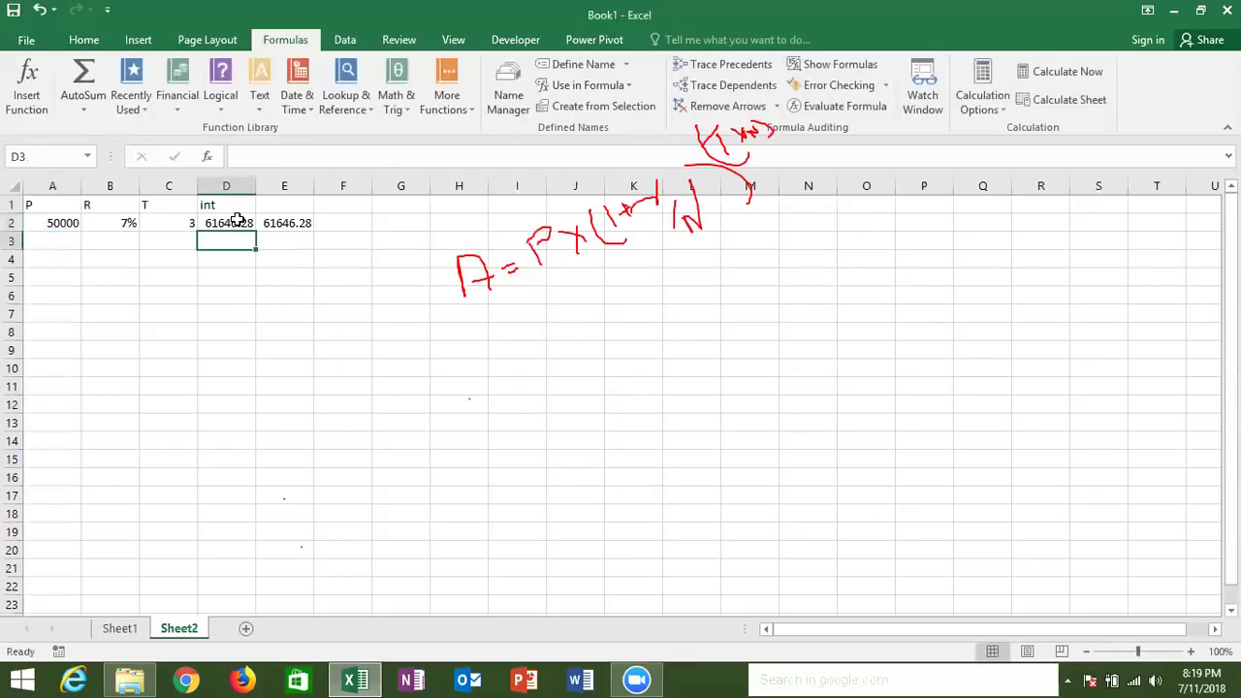
left_click(236, 220)
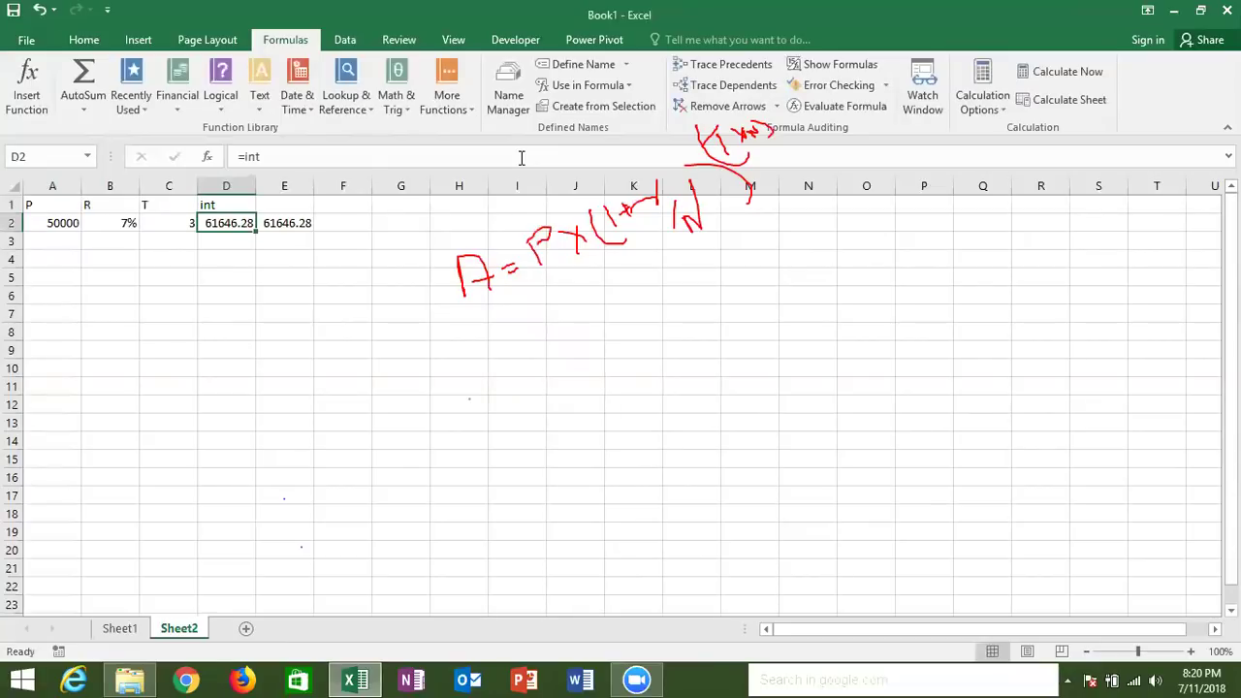
Recheck and confirm the =int formula in D2.
key("Escape")
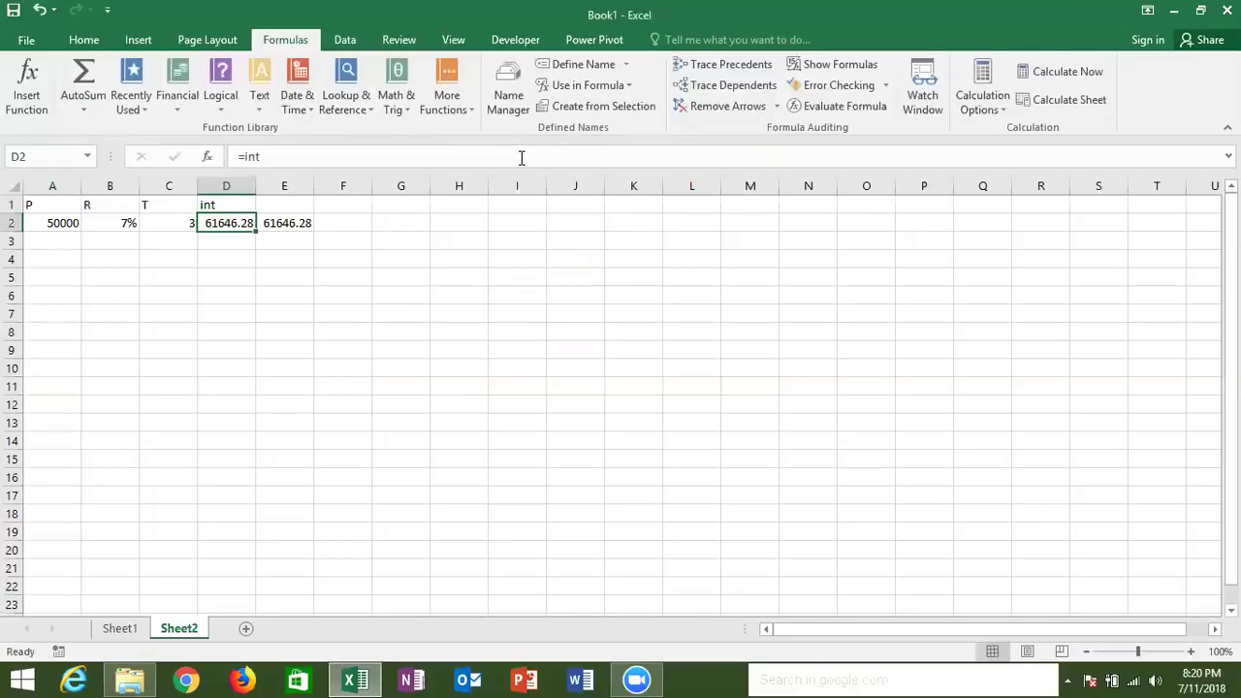
left_click(243, 223)
double_click(243, 223)
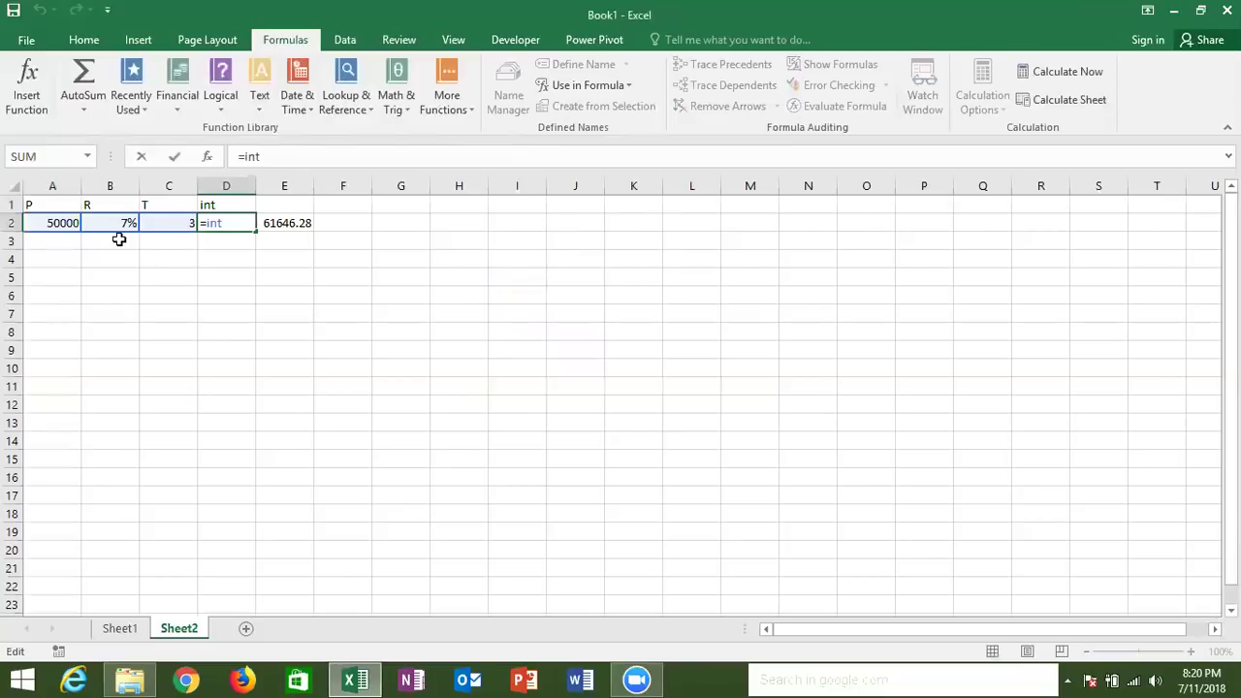
key("ctrl+Return")
Enter principal 60000, rate 3% and term 5 in A3:C3.
left_click(70, 238)
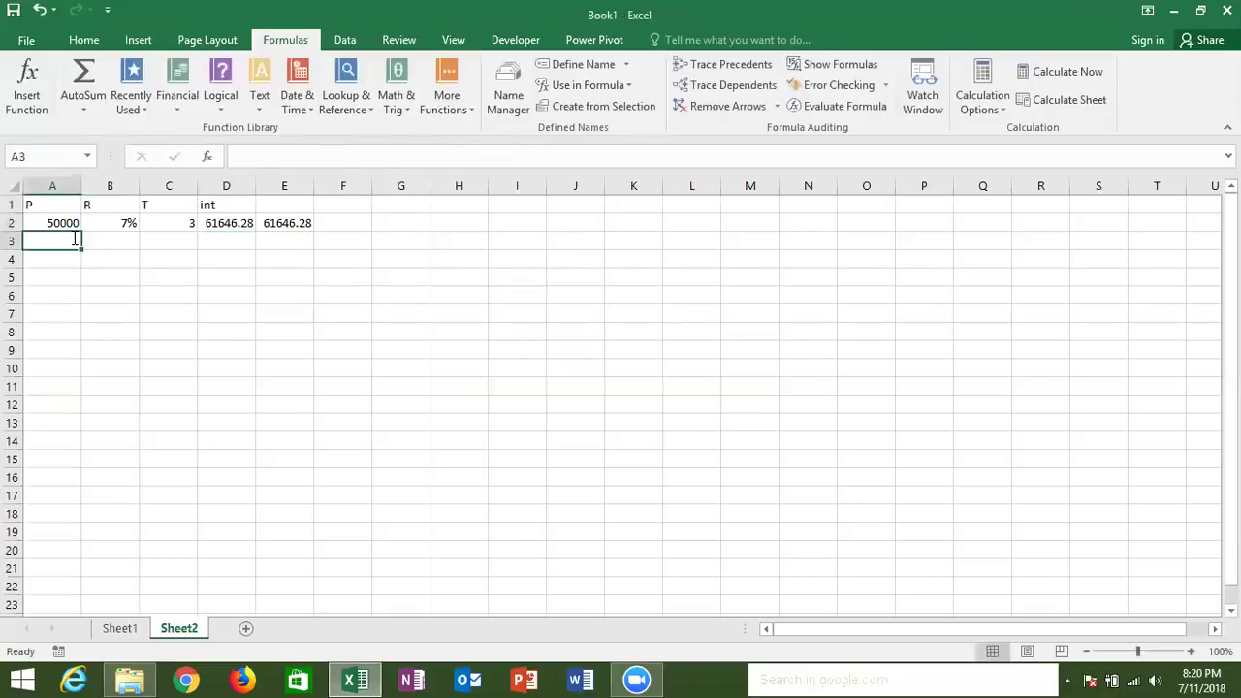
type("6000")
key("Return")
left_click(71, 239)
type("60000")
key("Tab")
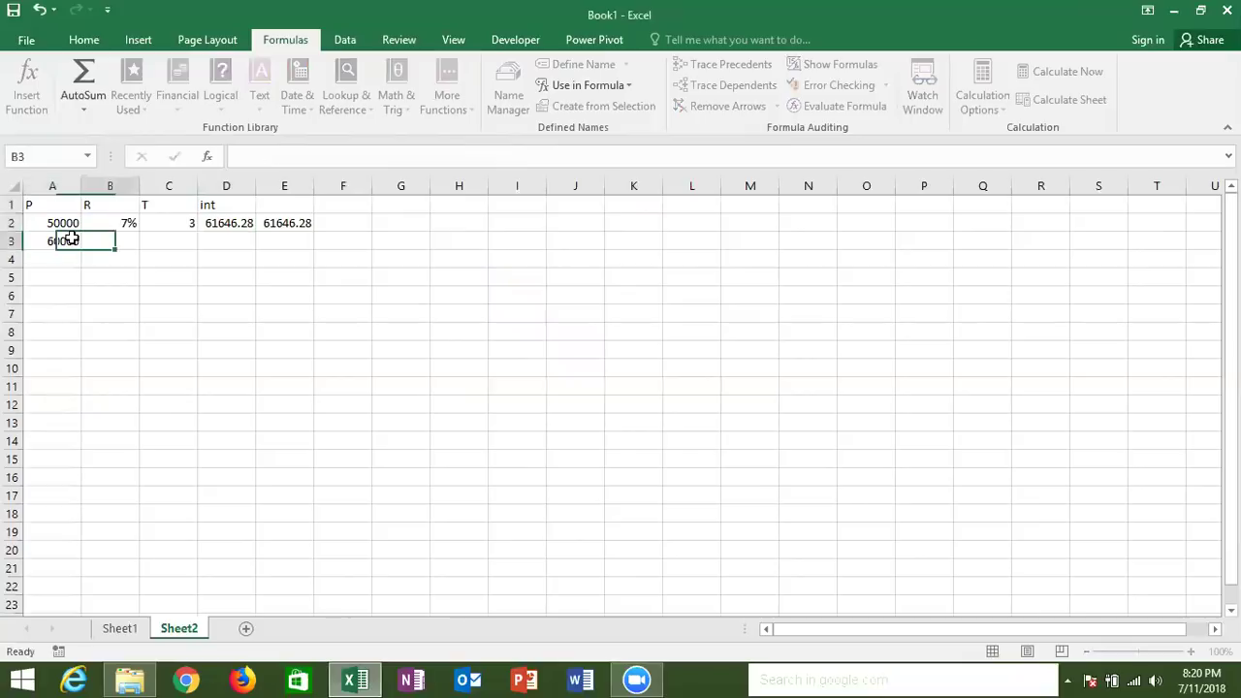
type("3%")
key("Tab")
type("5")
key("Return")
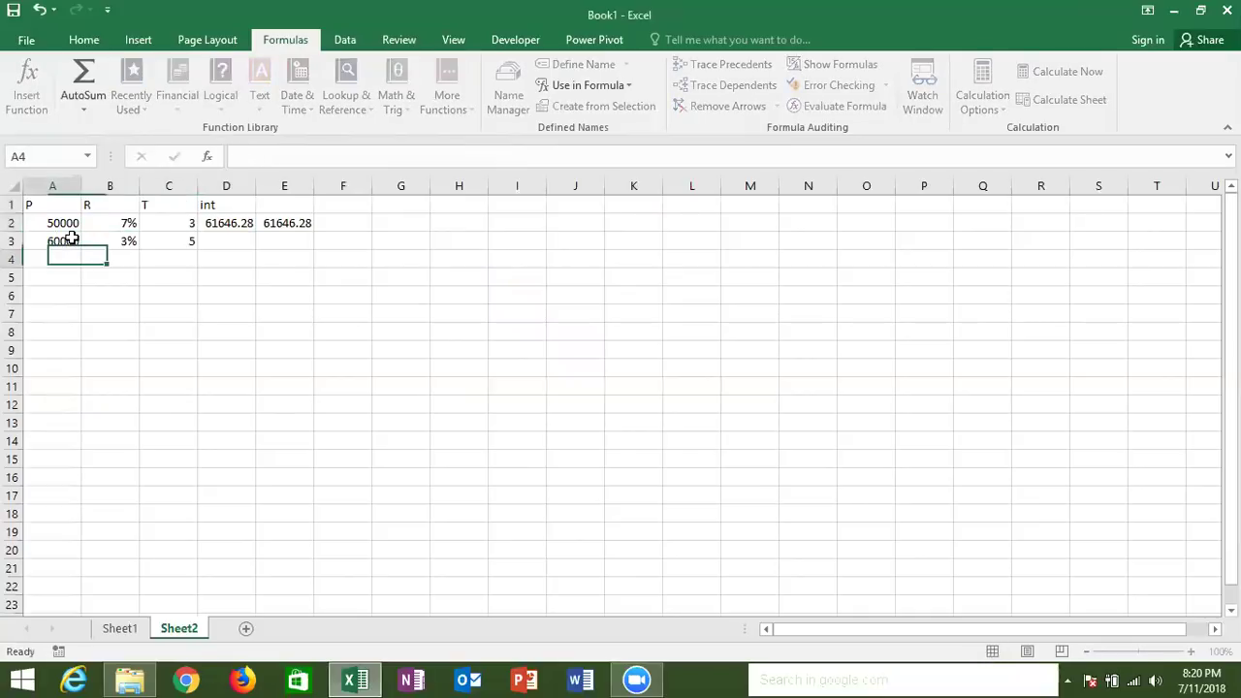
Enter =int in D3 to get 69697.01, and try =int in I3.
left_click(236, 252)
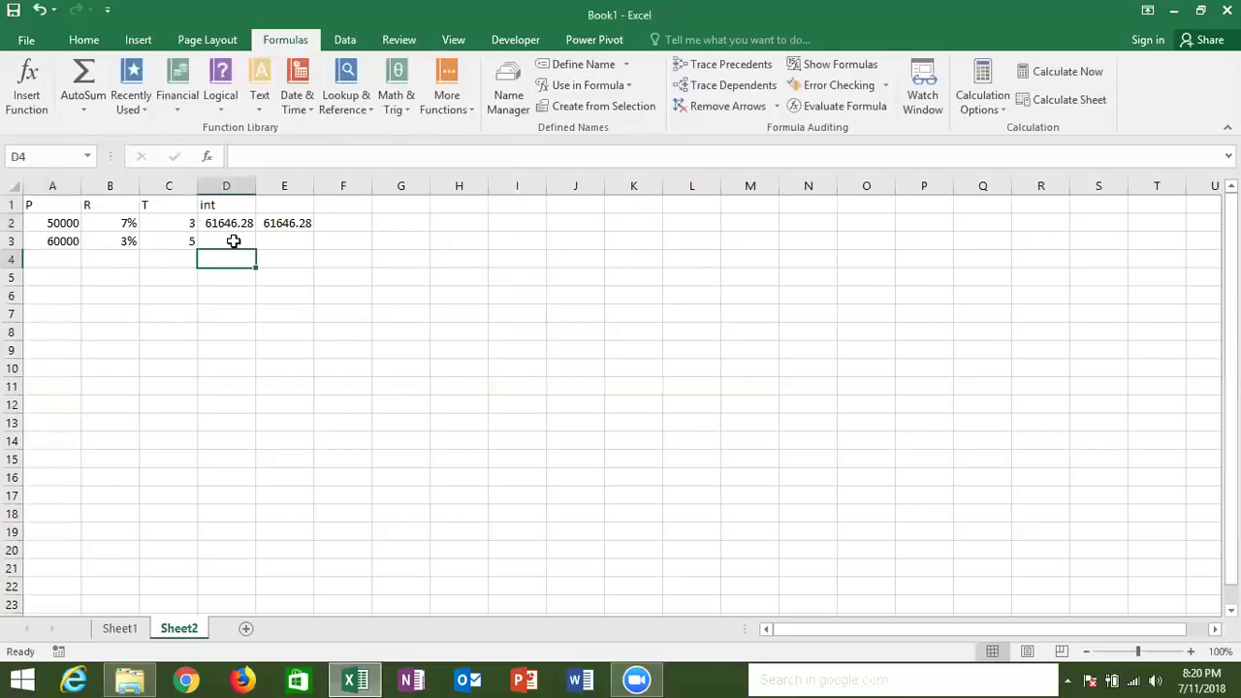
left_click(233, 242)
type("=int")
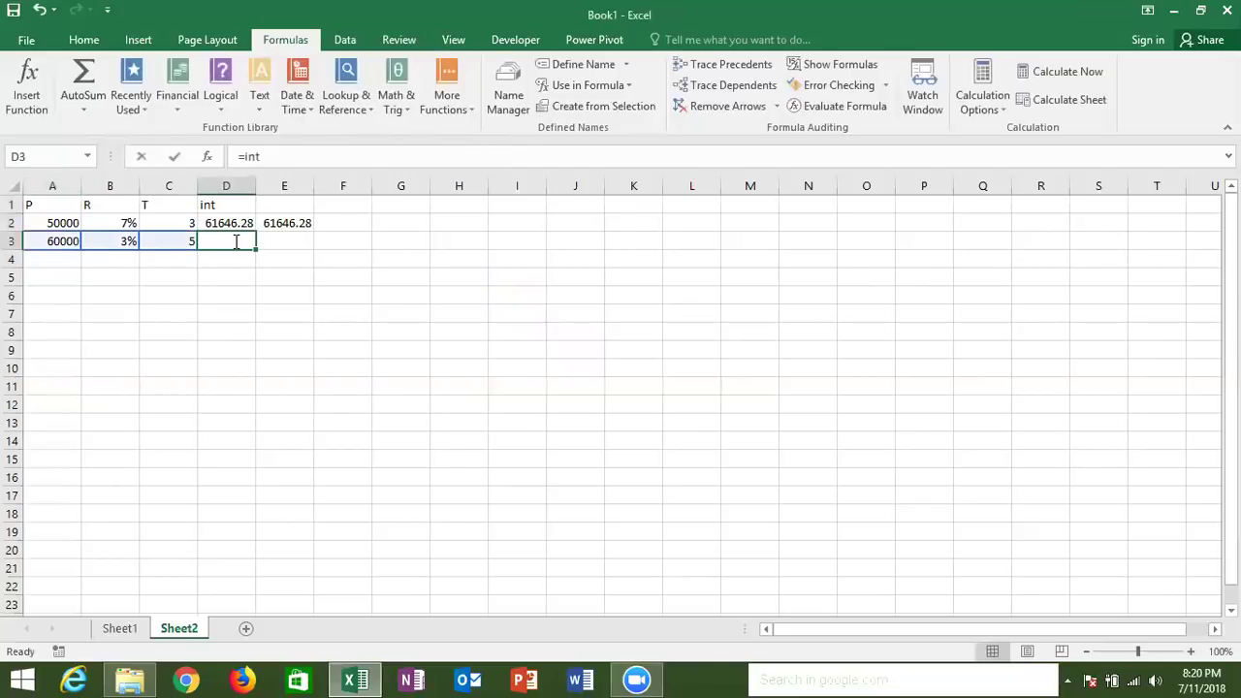
key("ctrl+Return")
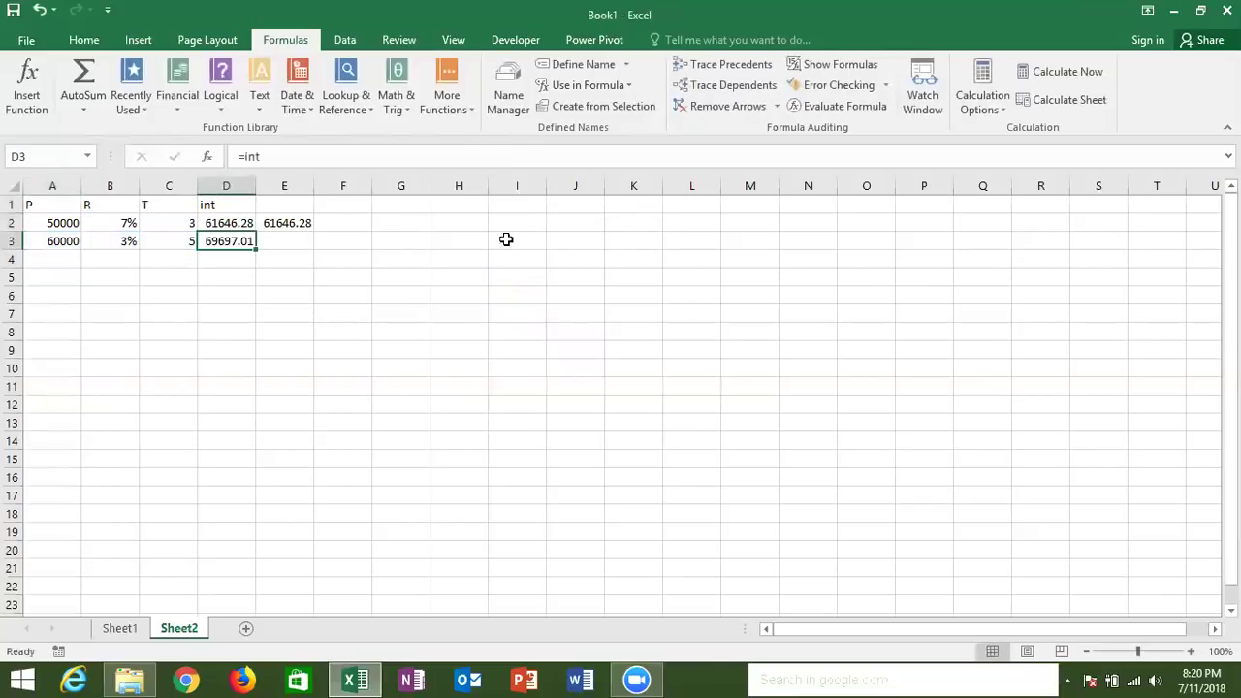
left_click(509, 237)
type("=int")
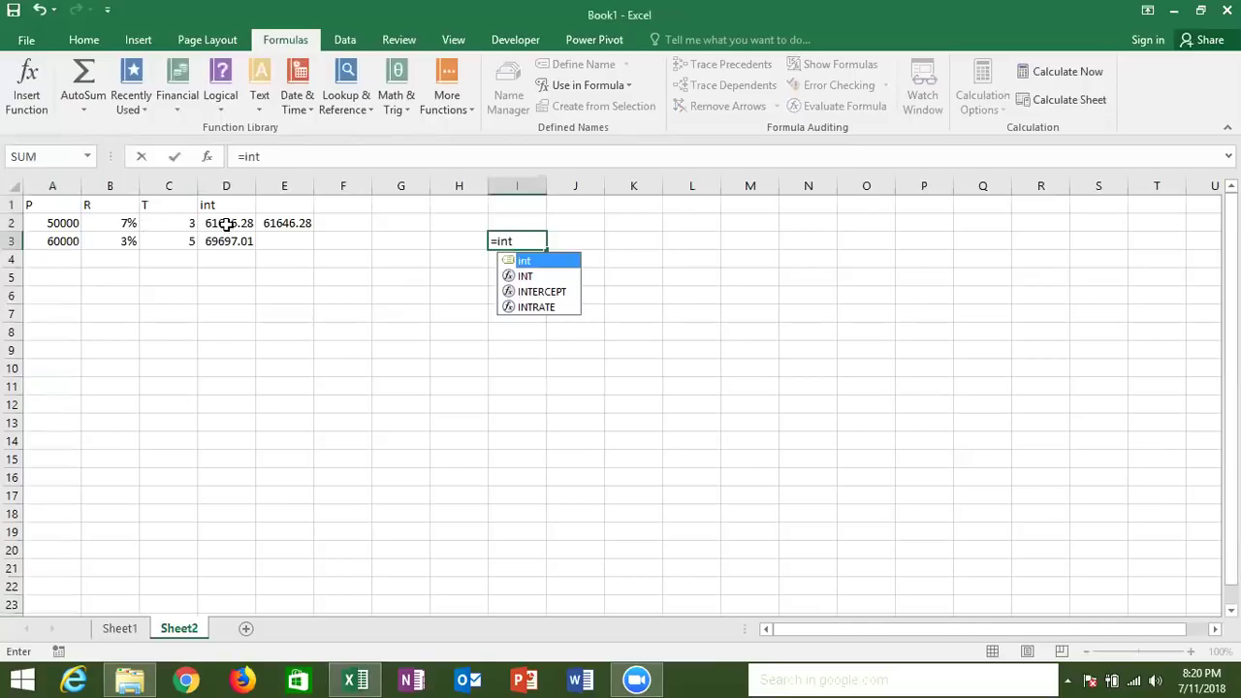
key("Escape")
key("Escape")
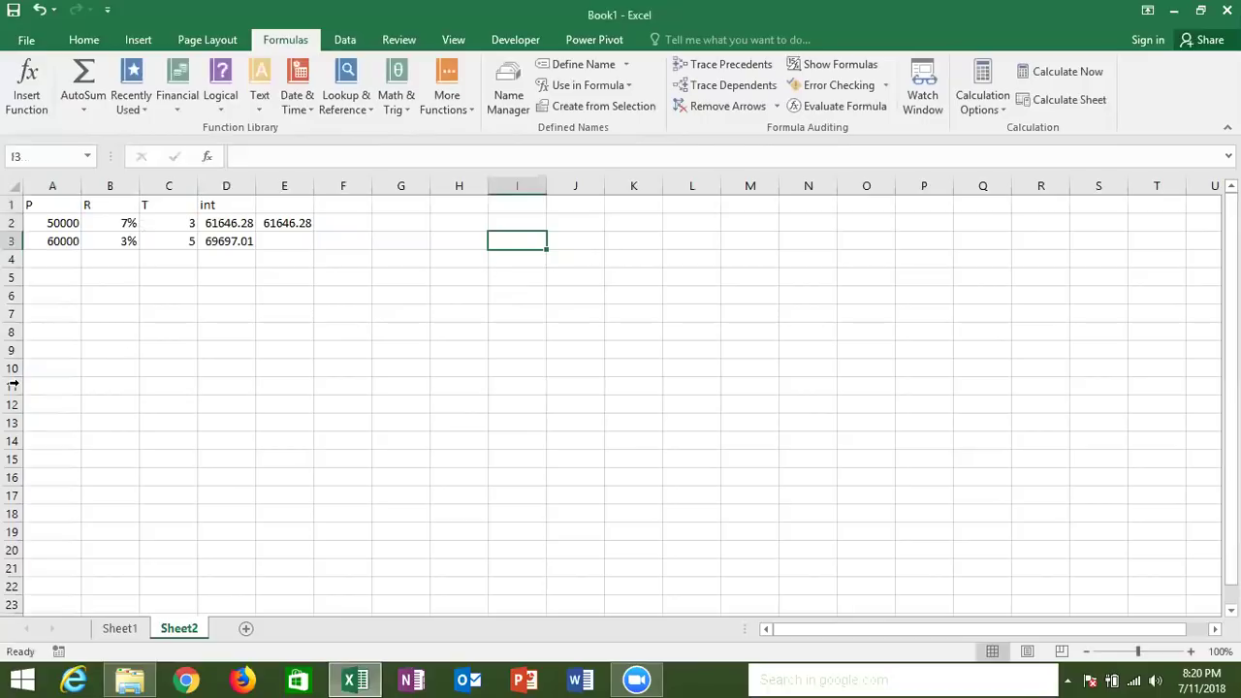
Type the label MRP in A11 with 65 beside it in B11.
left_click(47, 381)
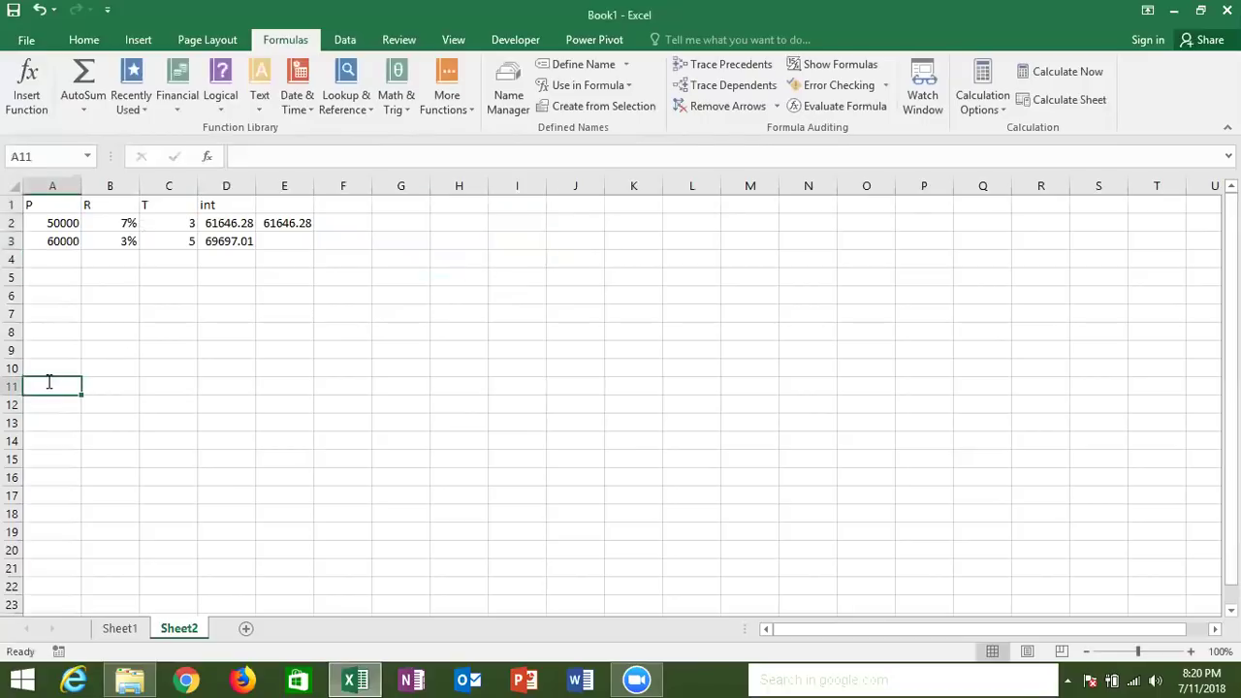
type("MRP")
key("Tab")
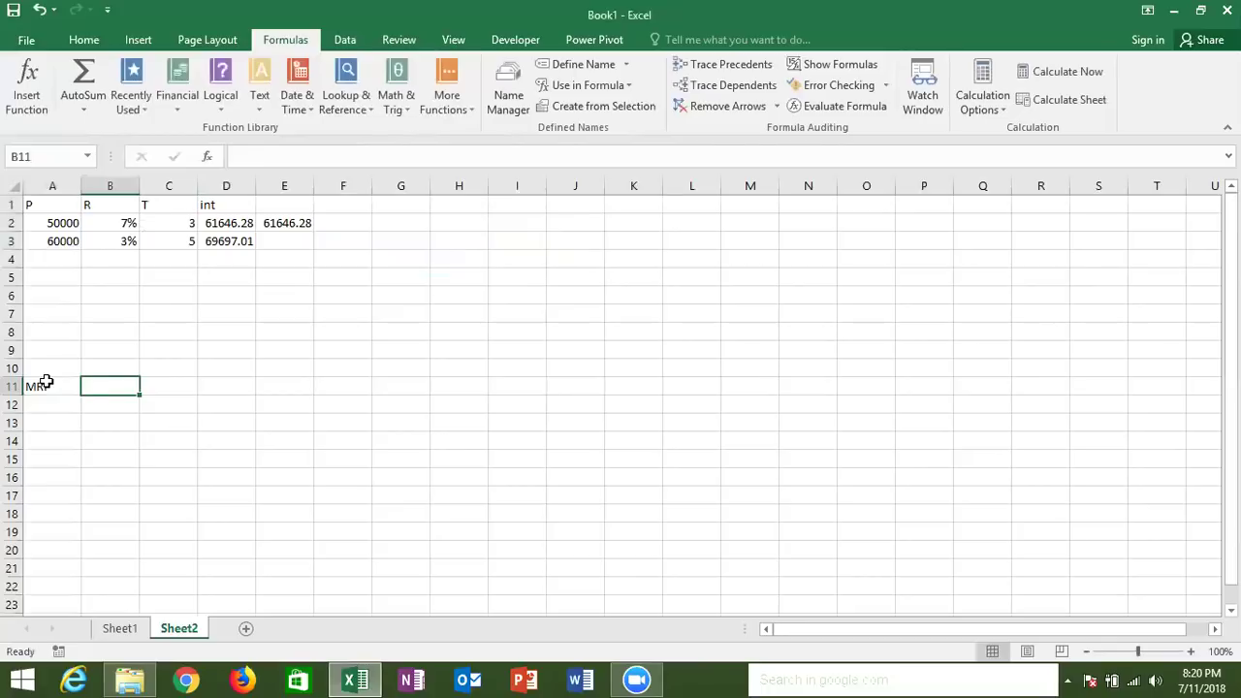
type("65")
key("Down")
key("Down")
Move the 65 up into B10 and label A10 as Cost.
key("Up")
key("Up")
key("ctrl+x")
key("Up")
key("ctrl+v")
type("Cost")
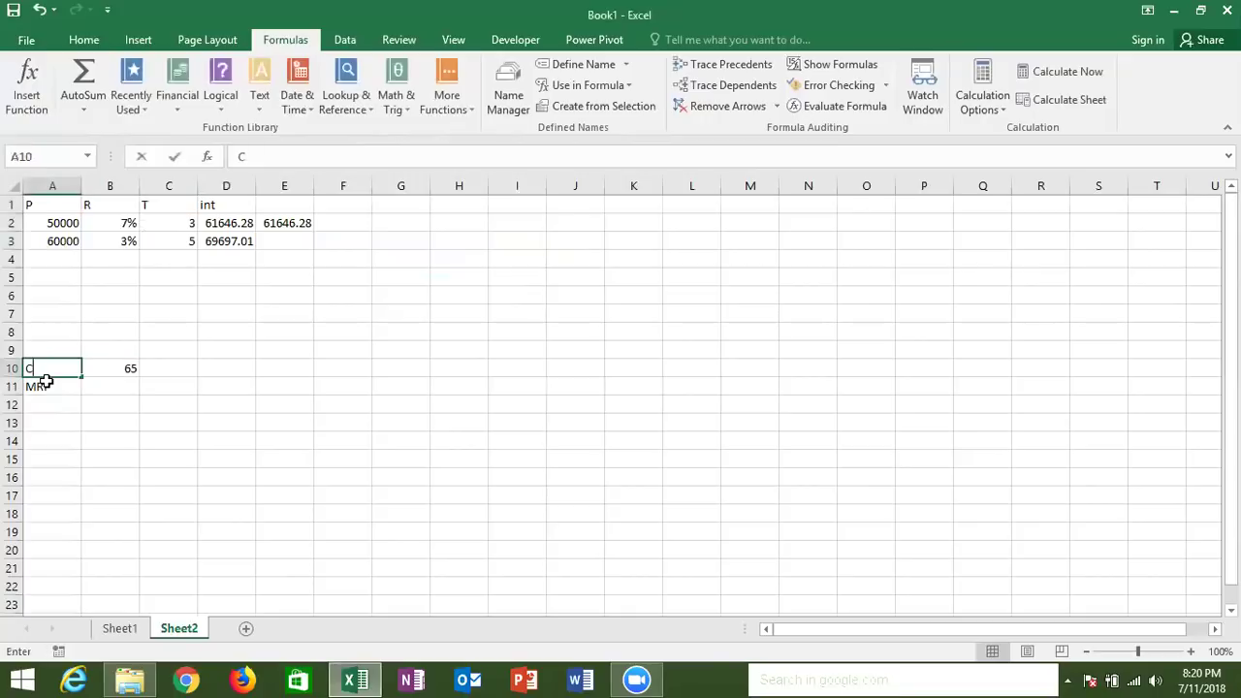
key("Return")
key("Right")
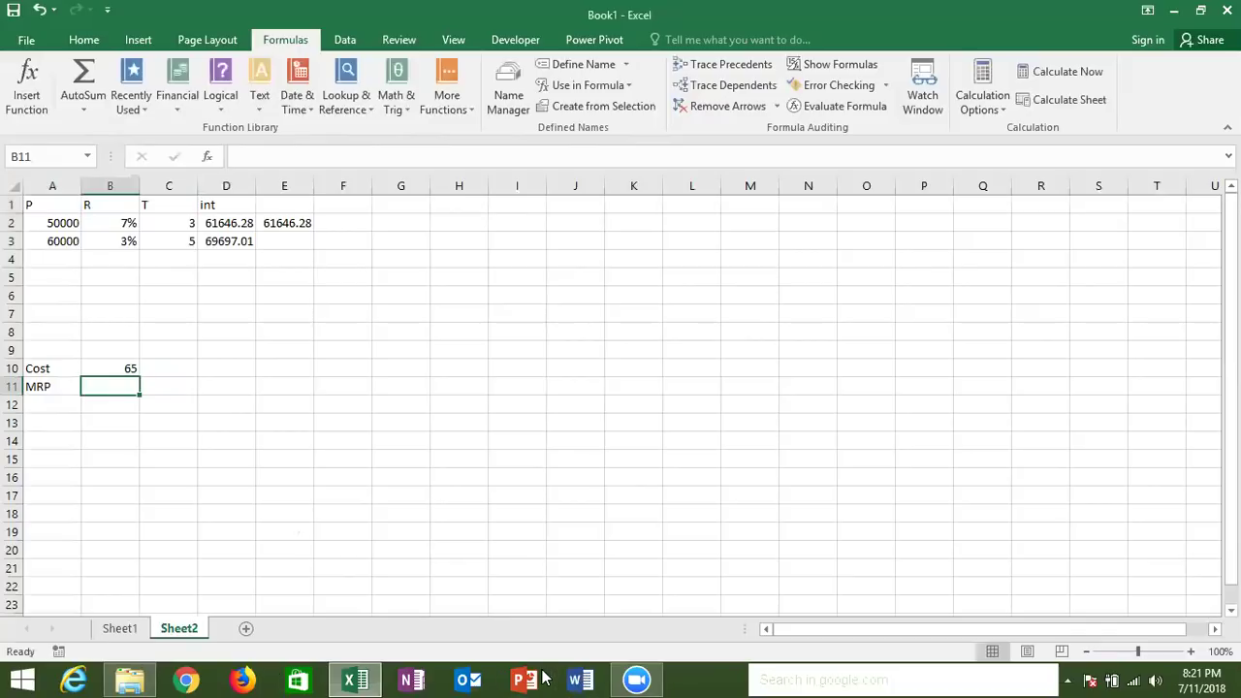
Enter the 5% markup =B10*5% in C12 and the total =B10+C12 (68.25) in C13.
left_click(239, 532)
left_click(179, 386)
left_click(179, 405)
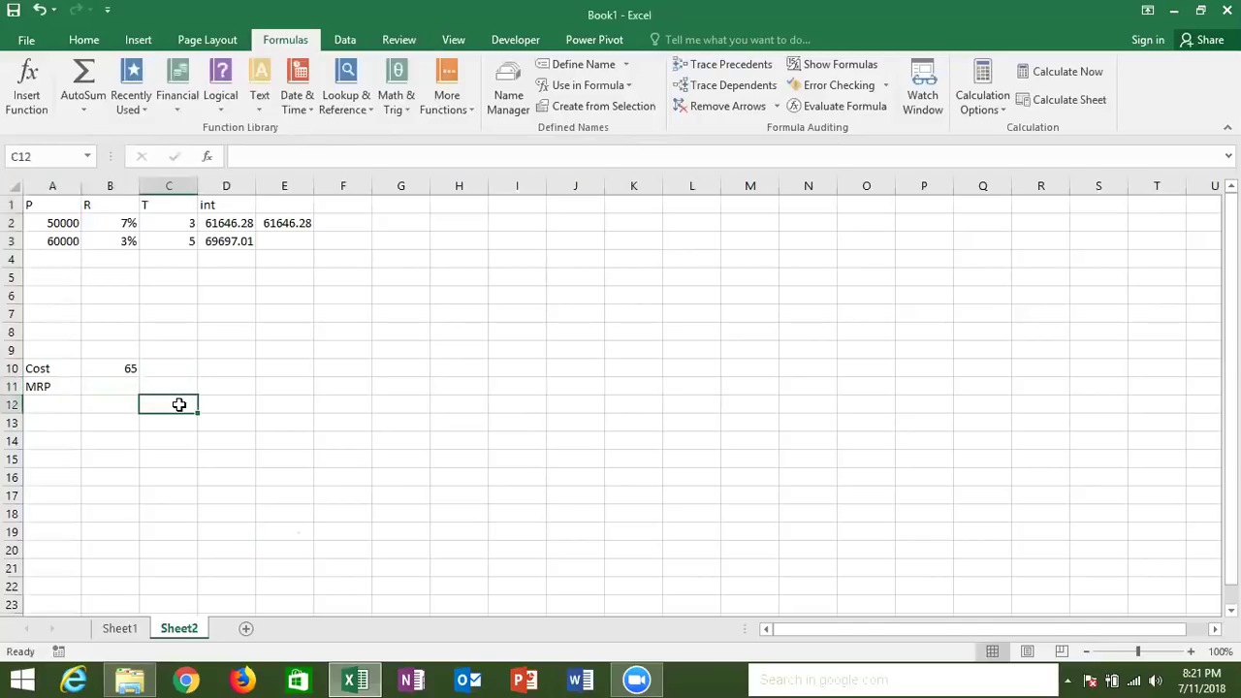
type("=")
left_click(123, 366)
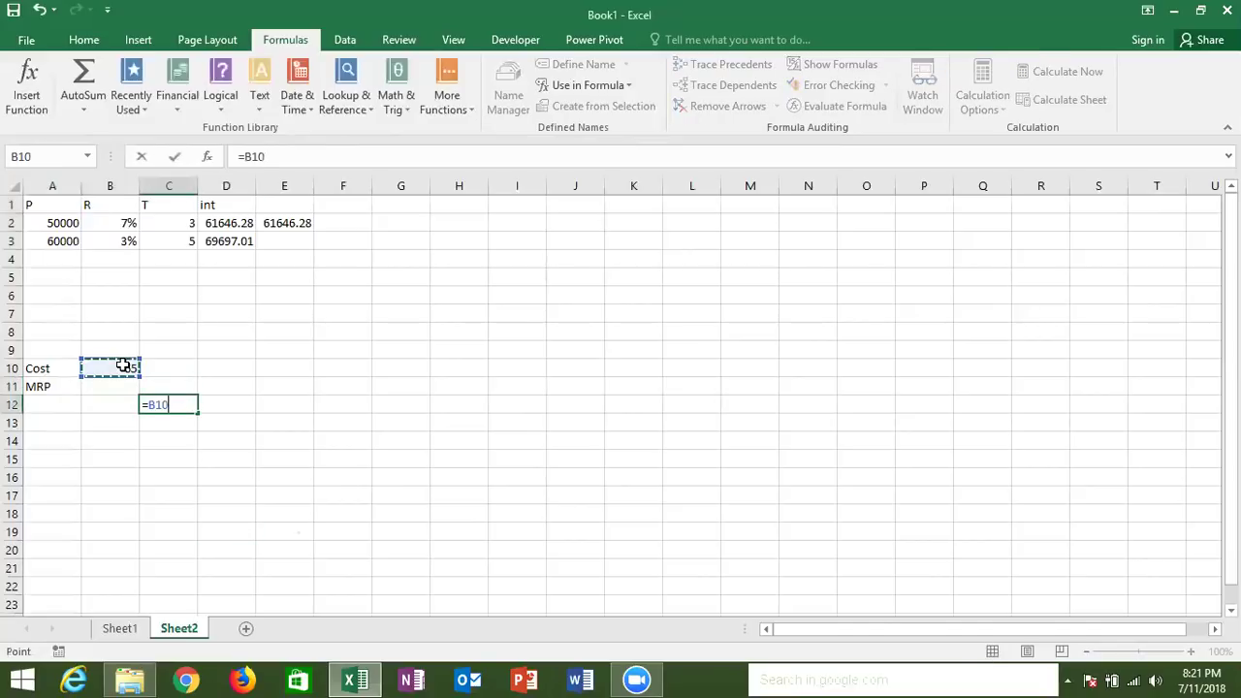
type("*5%")
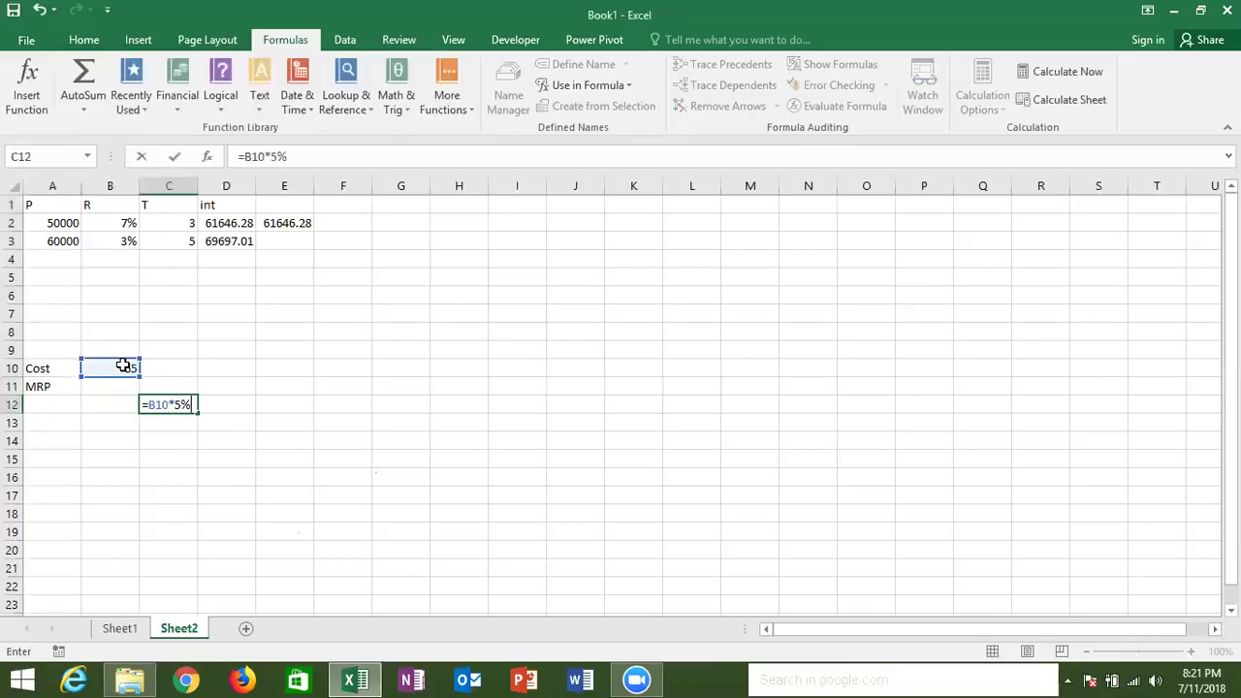
key("Return")
type("=")
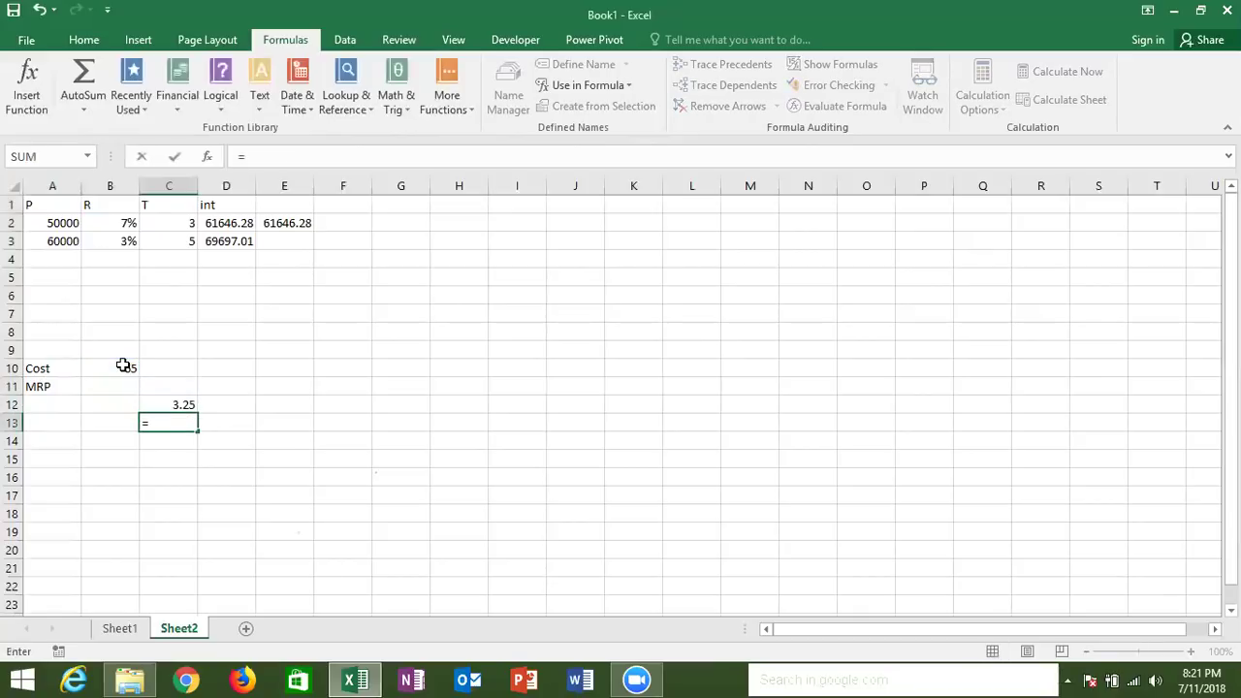
left_click(124, 365)
type("+")
left_click(163, 407)
key("Return")
Add a 10% markup of C13 in D12 and the running total 75.075 in D13.
left_click(163, 407)
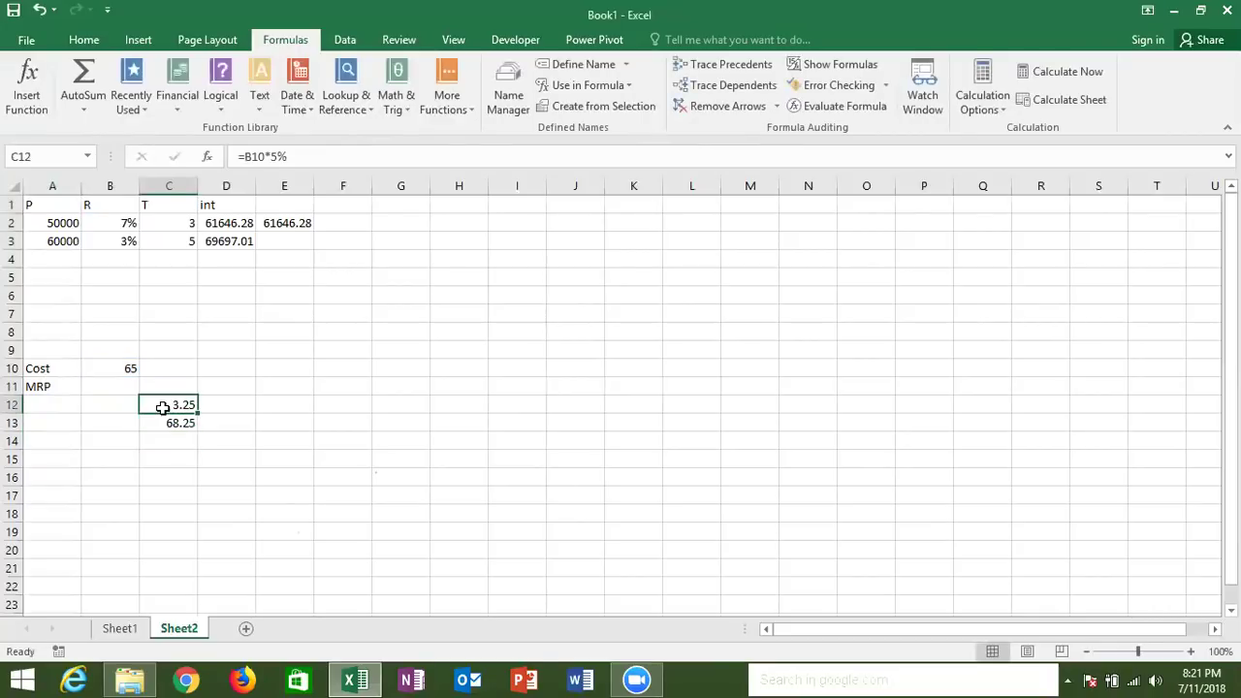
key("Right")
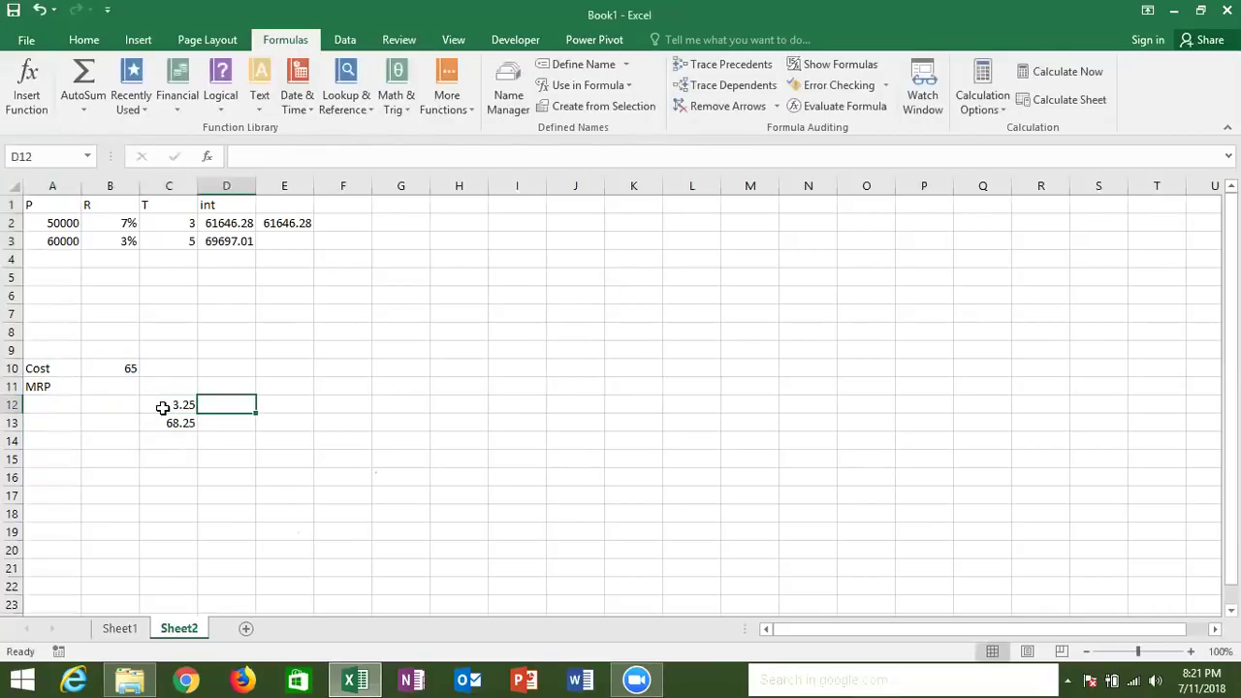
type("=")
left_click(164, 422)
type("*")
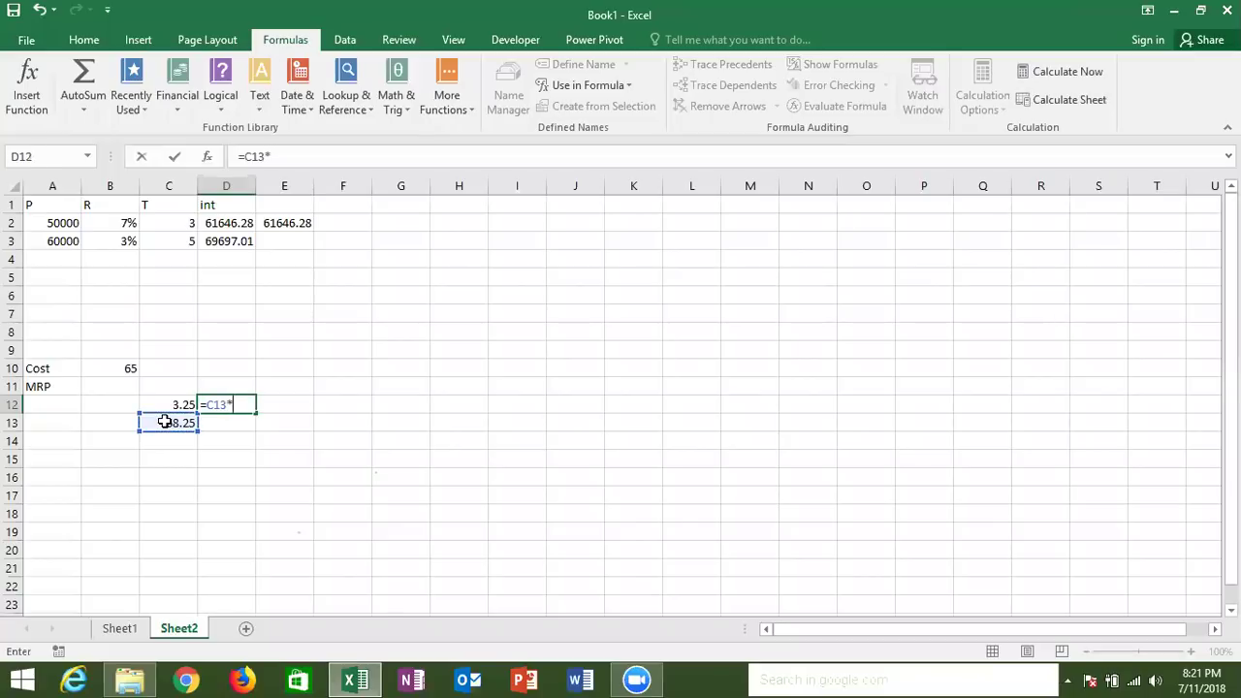
type("10%")
key("Return")
type("=")
left_click(164, 422)
type("+")
key("Up")
key("Return")
Add a 15% markup of D13 in E12 and the running total 86.33625 in E13.
key("Up")
key("Up")
key("Down")
key("Right")
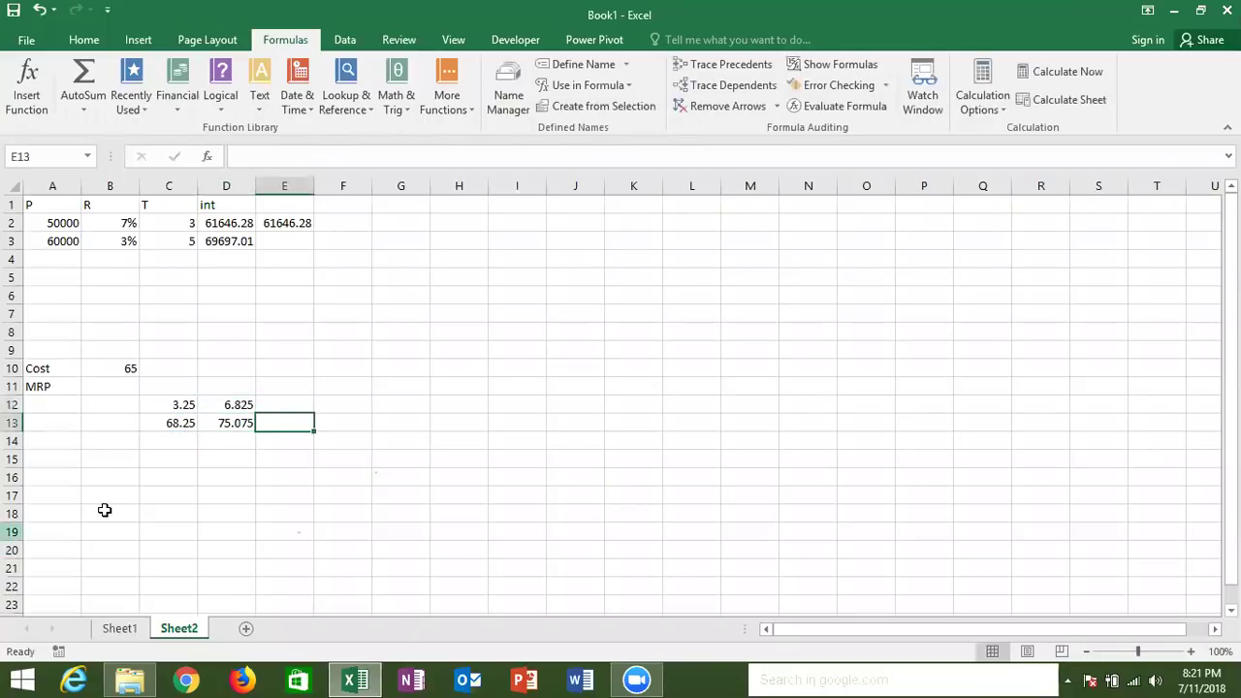
left_click(290, 404)
type("=")
left_click(251, 426)
type("*15%")
key("Return")
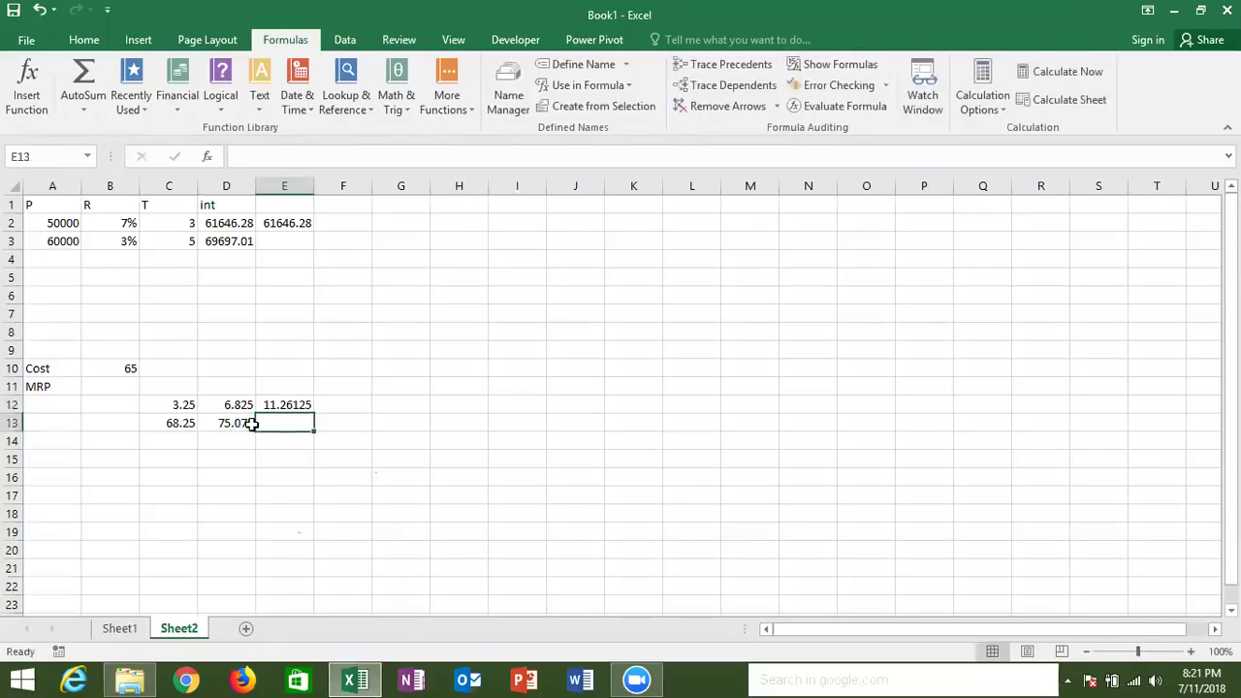
type("=")
left_click(252, 427)
type("+")
key("Up")
key("Return")
Add a 20% markup of E13 in F12 and the final total 103.6035 in F13.
key("Up")
key("Up")
key("Right")
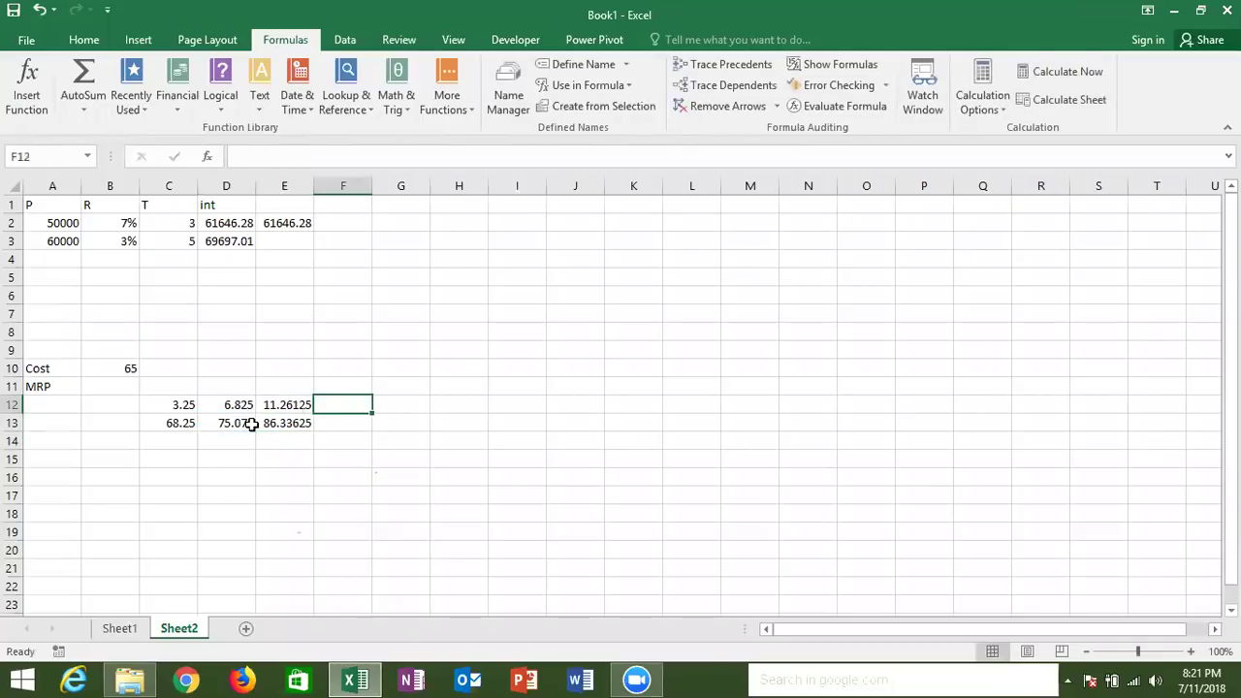
type("=")
left_click(267, 433)
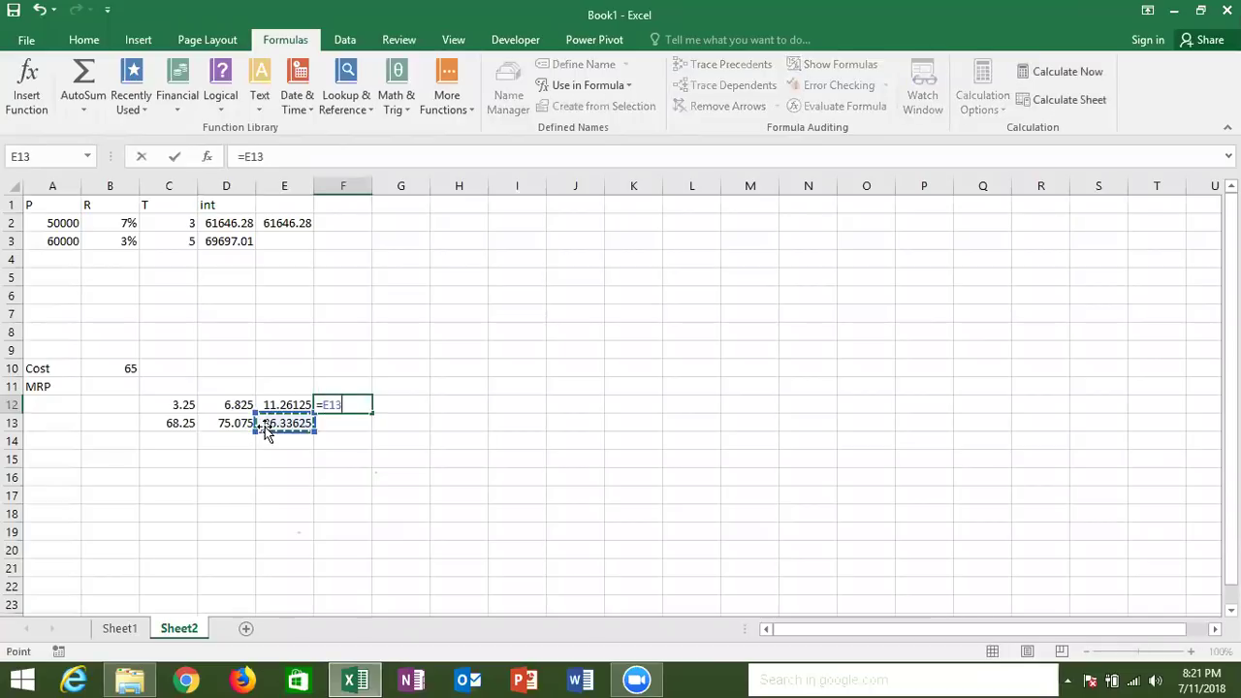
type("*20%")
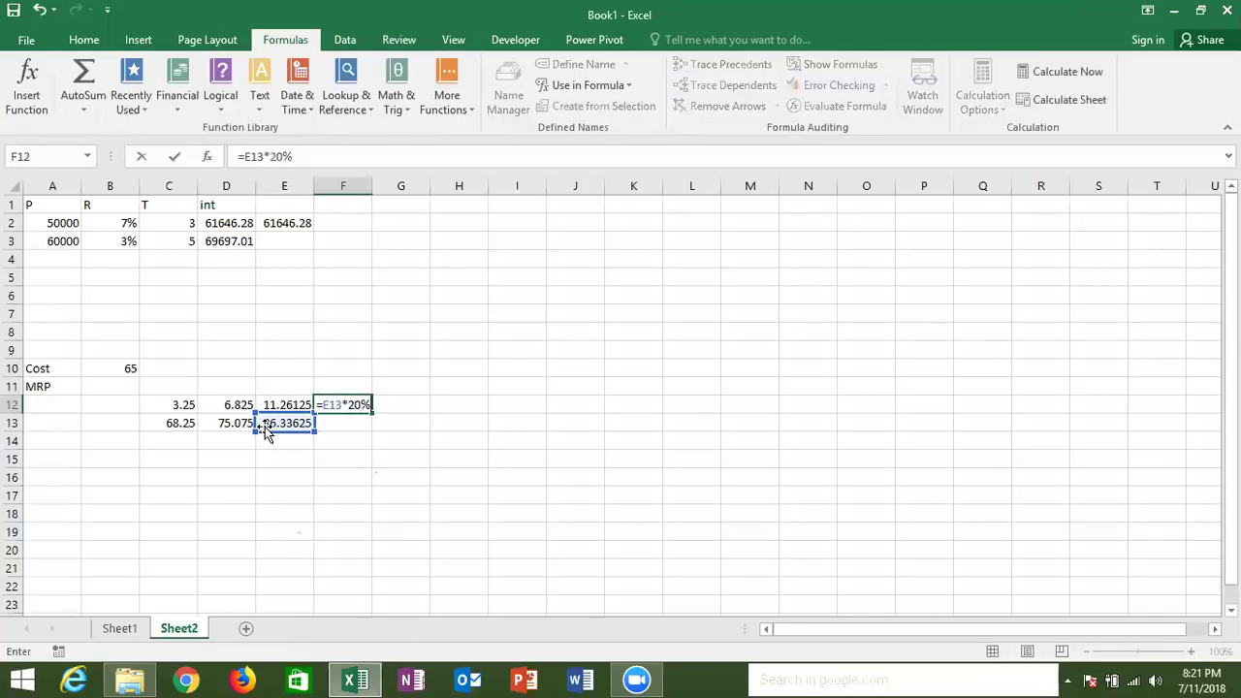
key("Return")
type("=")
left_click(267, 430)
type("+F12")
key("Return")
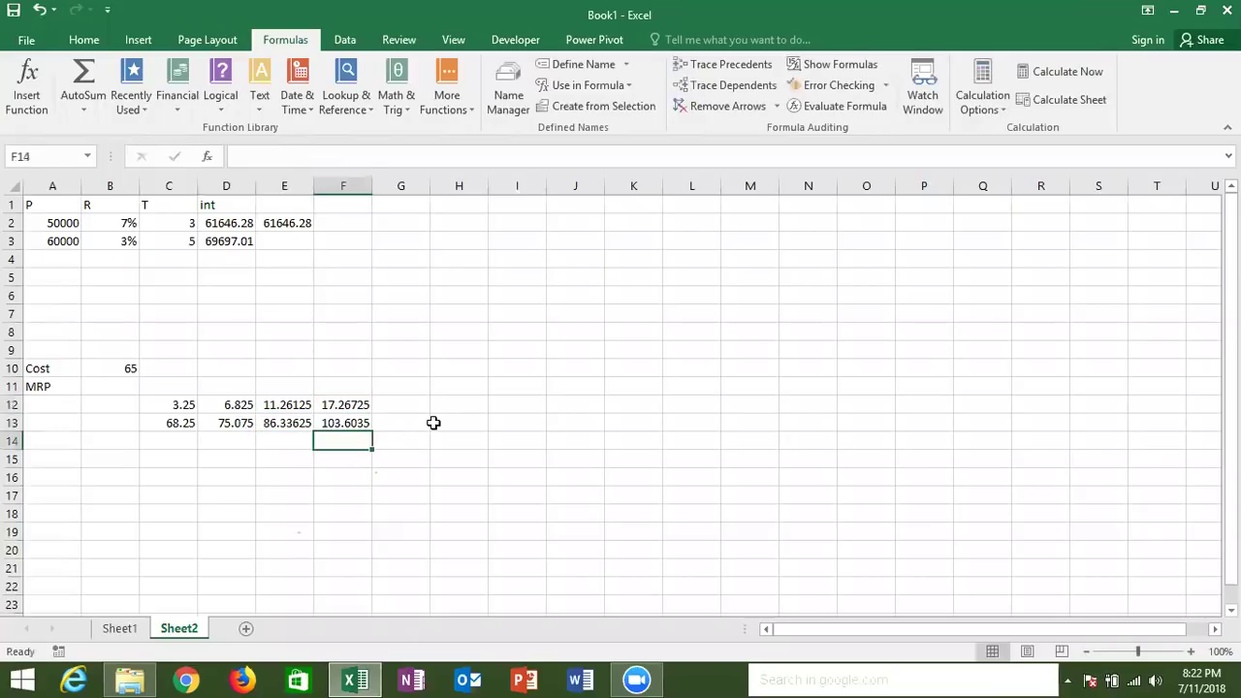
key("Right")
key("ctrl+Up")
left_click(411, 422)
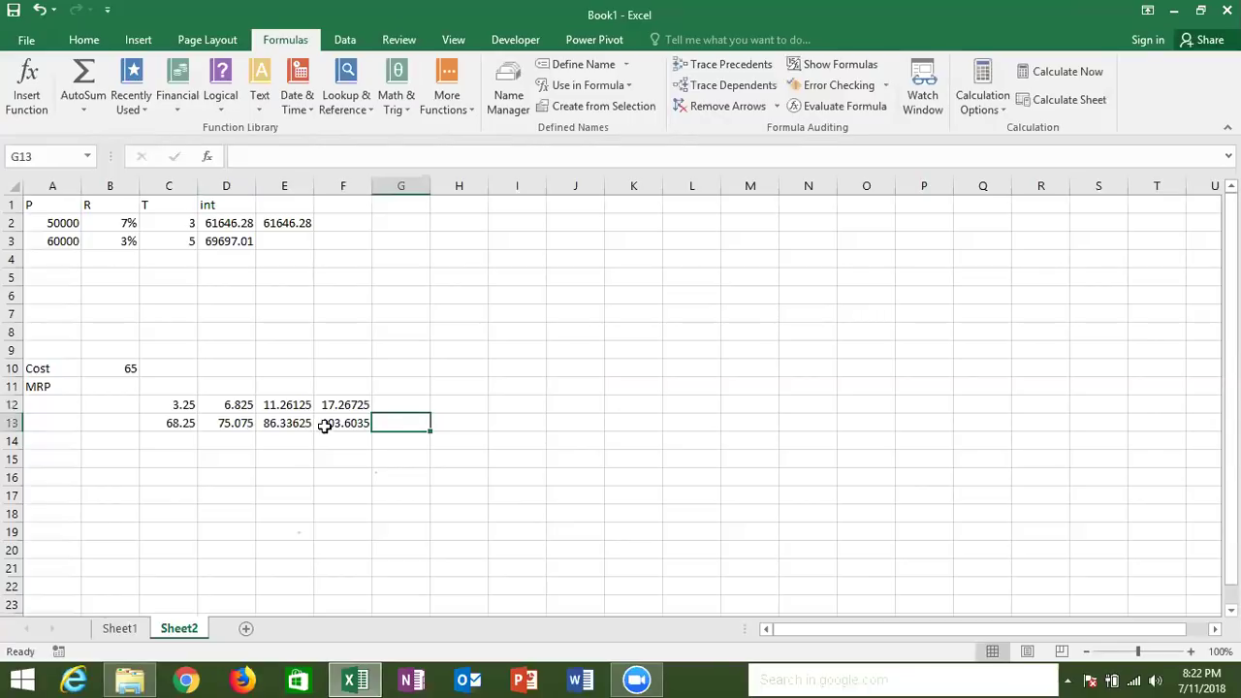
left_click(131, 385)
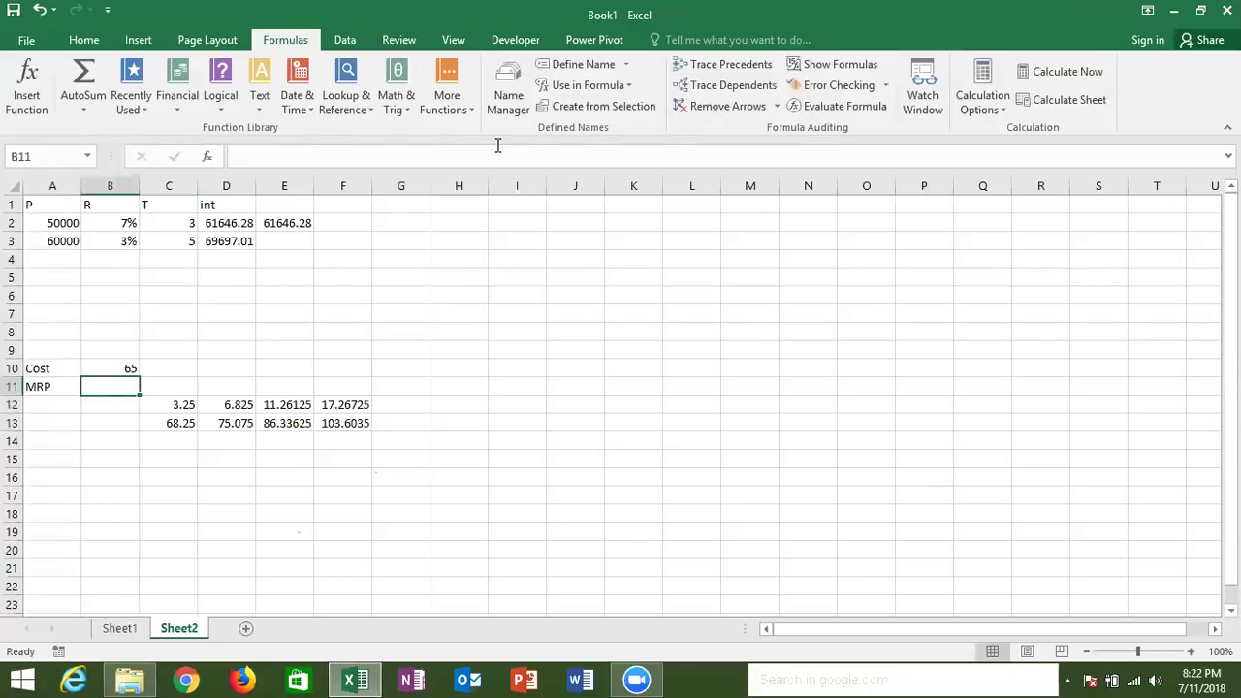
Define the name M_C referring to =(B10*5%)+B10.
left_click(574, 64)
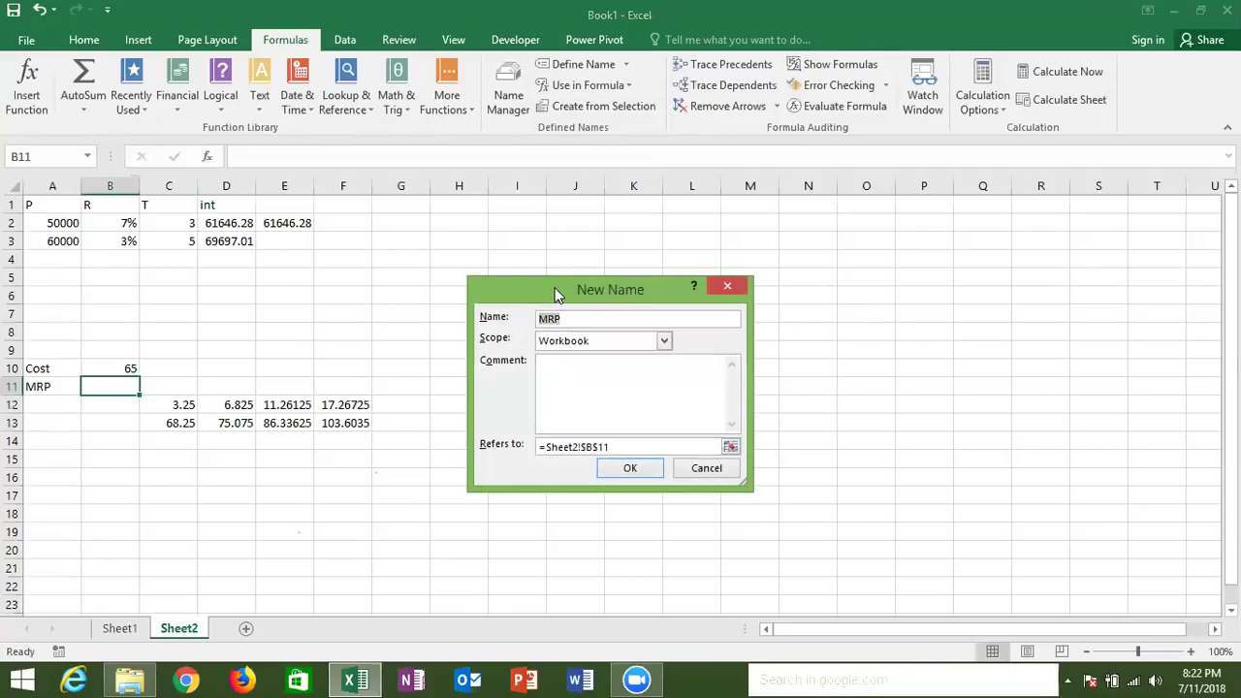
key("BackSpace")
type("C")
key("BackSpace")
type("M")
type("_C")
key("BackSpace")
key("BackSpace")
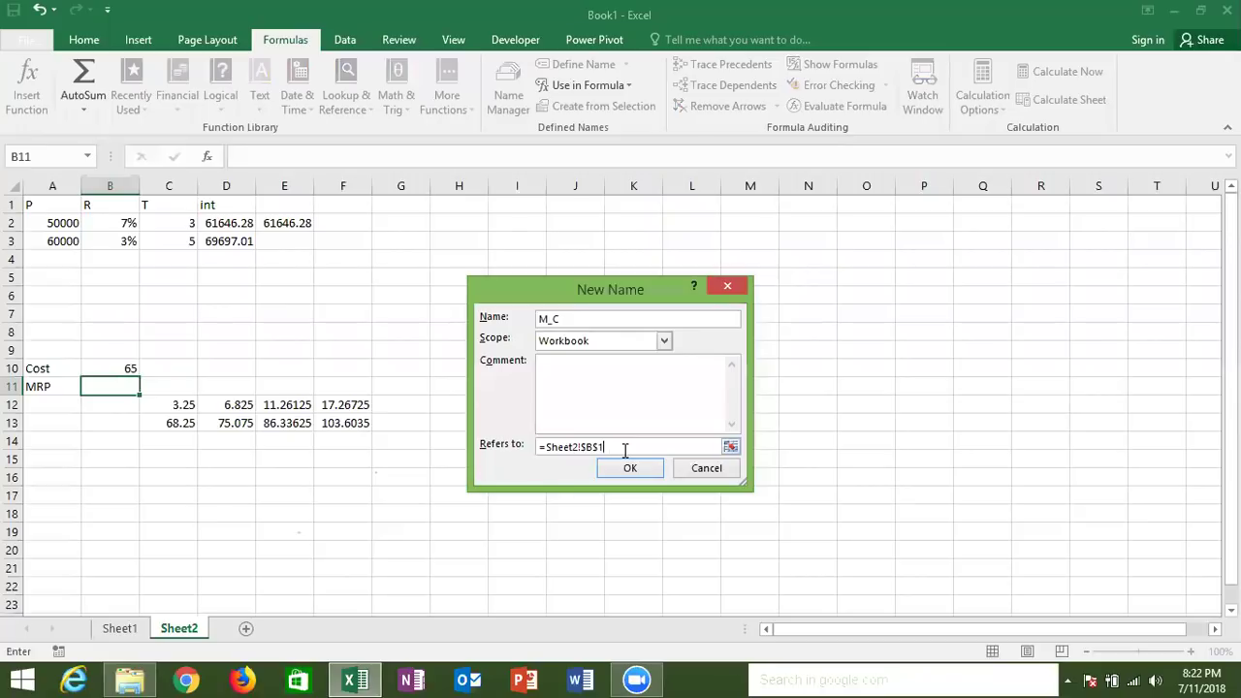
key("BackSpace")
key("BackSpace")
key("BackSpace")
type("=")
left_click(126, 369)
left_click(595, 446)
key("BackSpace")
key("BackSpace")
key("BackSpace")
key("BackSpace")
key("BackSpace")
key("BackSpace")
key("BackSpace")
key("BackSpace")
key("BackSpace")
type("*5%")
left_click(544, 447)
type(")")
type("+B10")
left_click(622, 467)
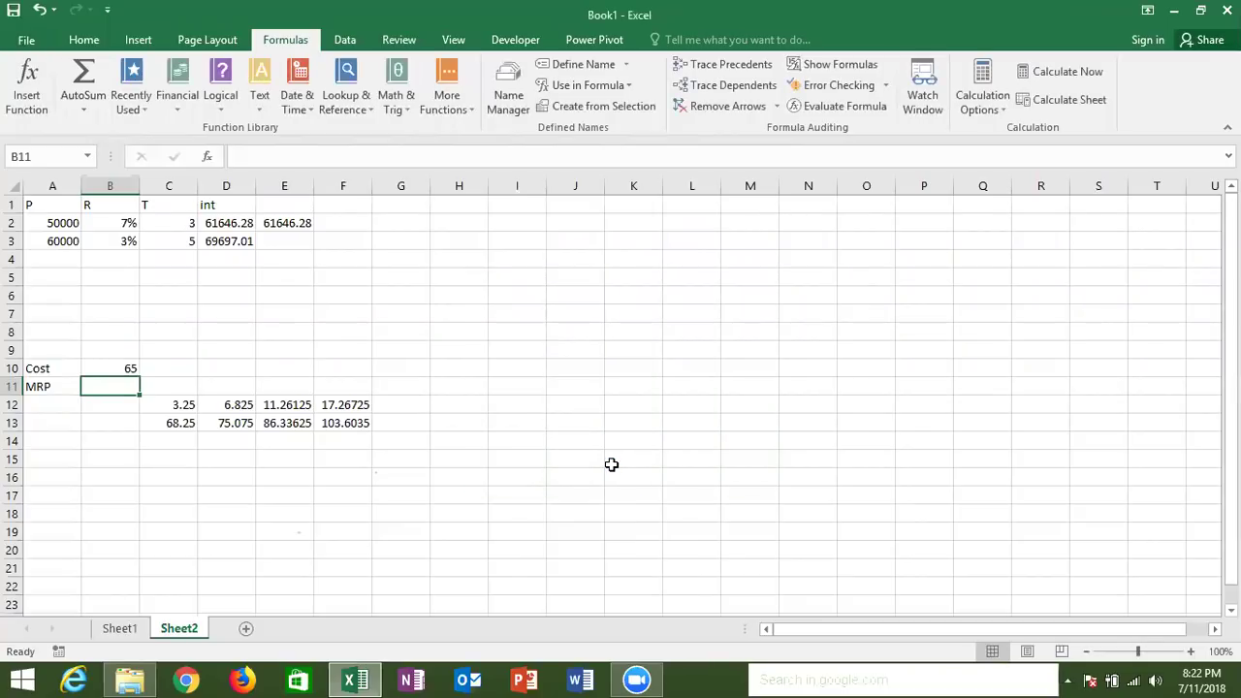
Define the name D_C referring to =(M_C*10%)+M_C.
left_click(567, 66)
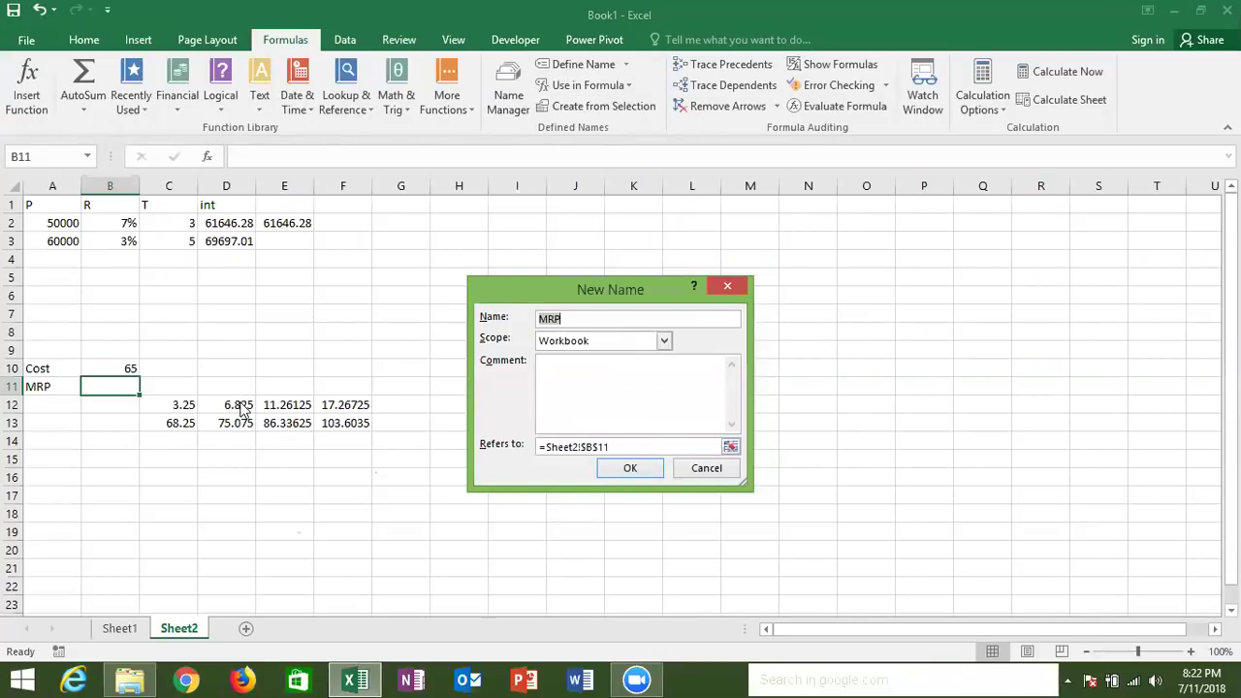
type("D_C")
left_click(620, 447)
key("ctrl+a")
type("=")
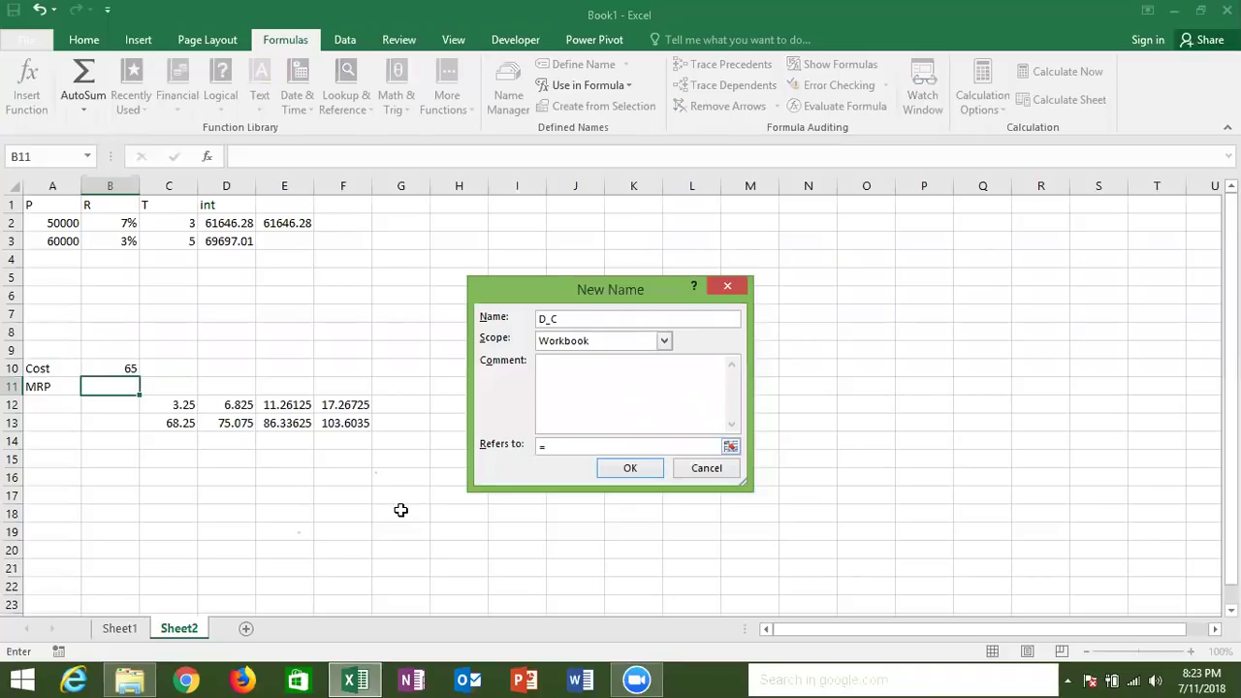
type("m")
type("_c*10%")
left_click(547, 446)
type("(")
type("-m_/")
key("BackSpace")
type("c")
left_click(607, 476)
Create a third name H_C, leaving its reference unfinished for now.
left_click(583, 64)
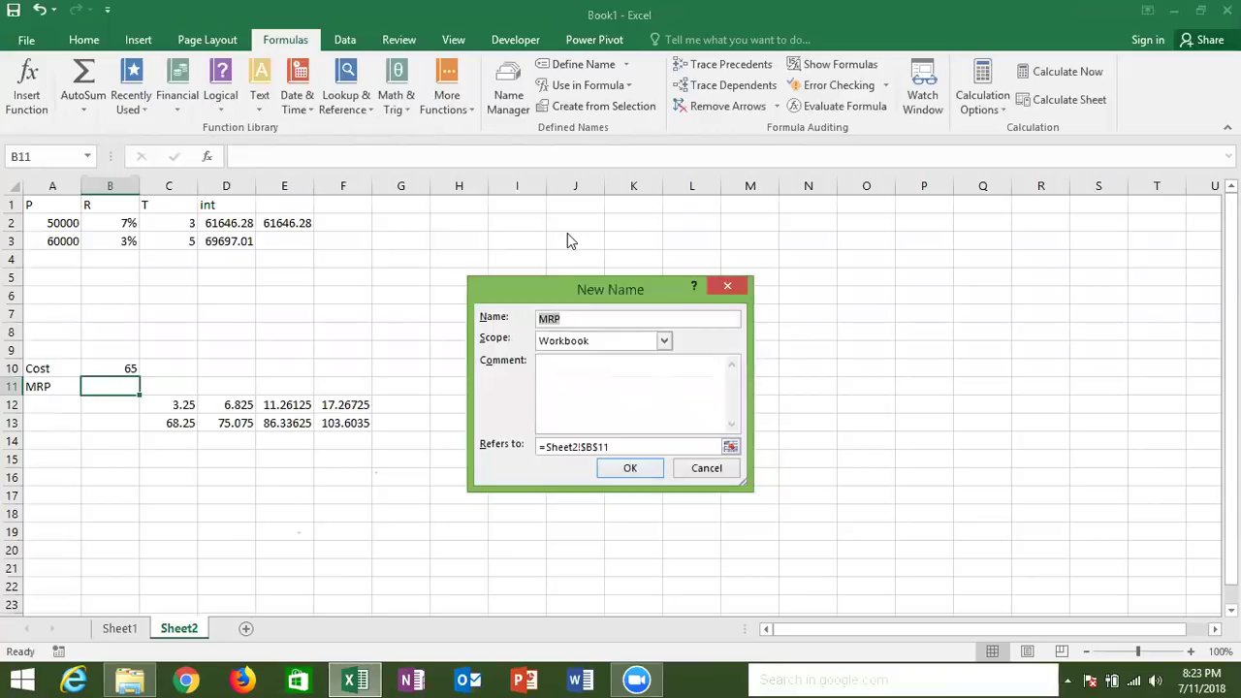
type("M")
key("BackSpace")
type("H_C")
left_click(647, 447)
left_click_drag(609, 447, 532, 447)
type("=D_")
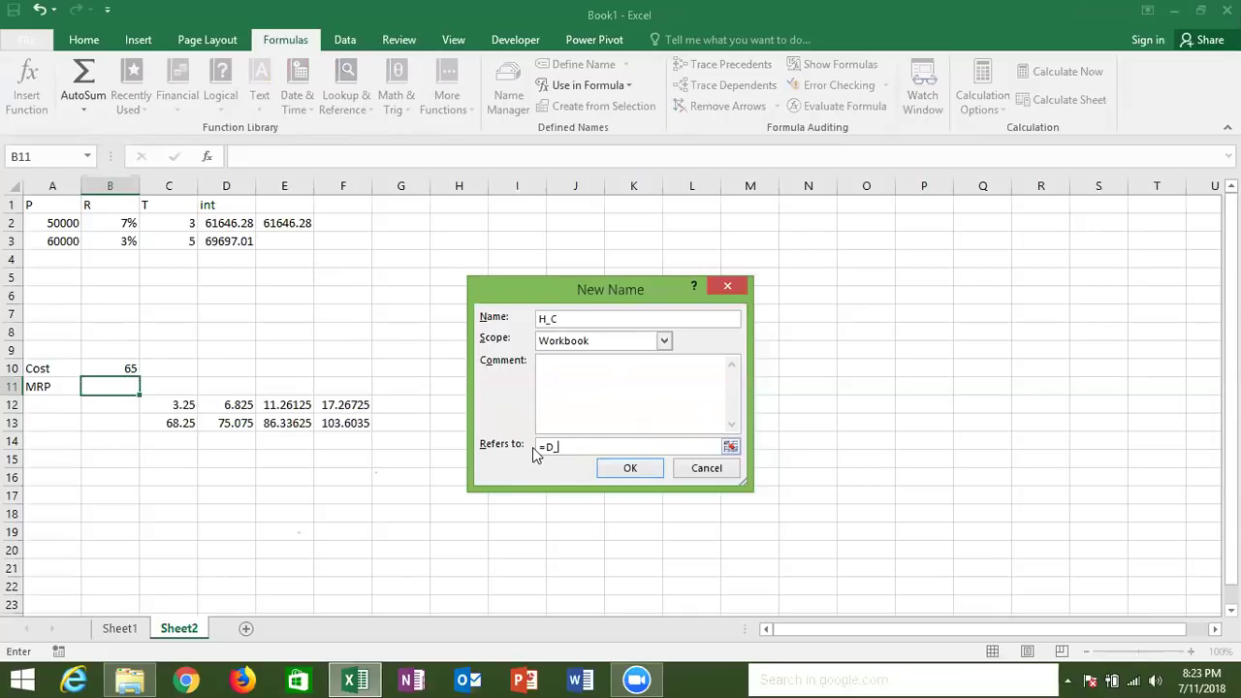
key("Escape")
In Name Manager, change H_C to refer to =(D_C*15%)+D_C.
type("C")
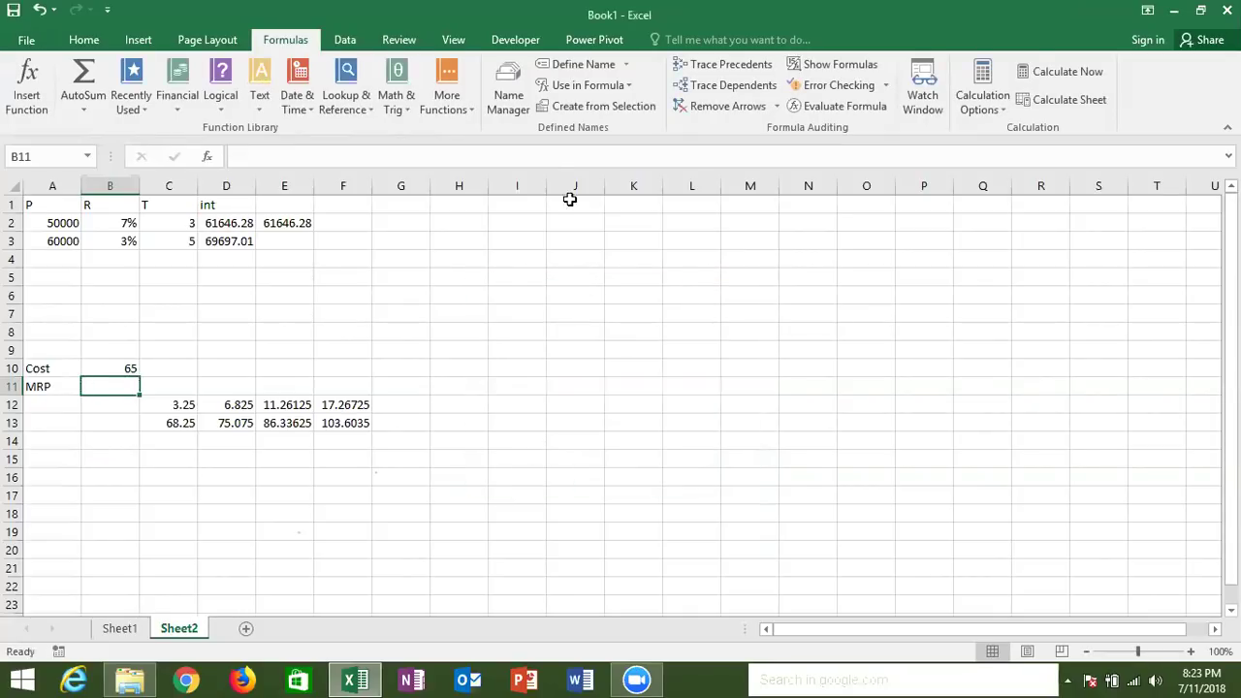
left_click(508, 97)
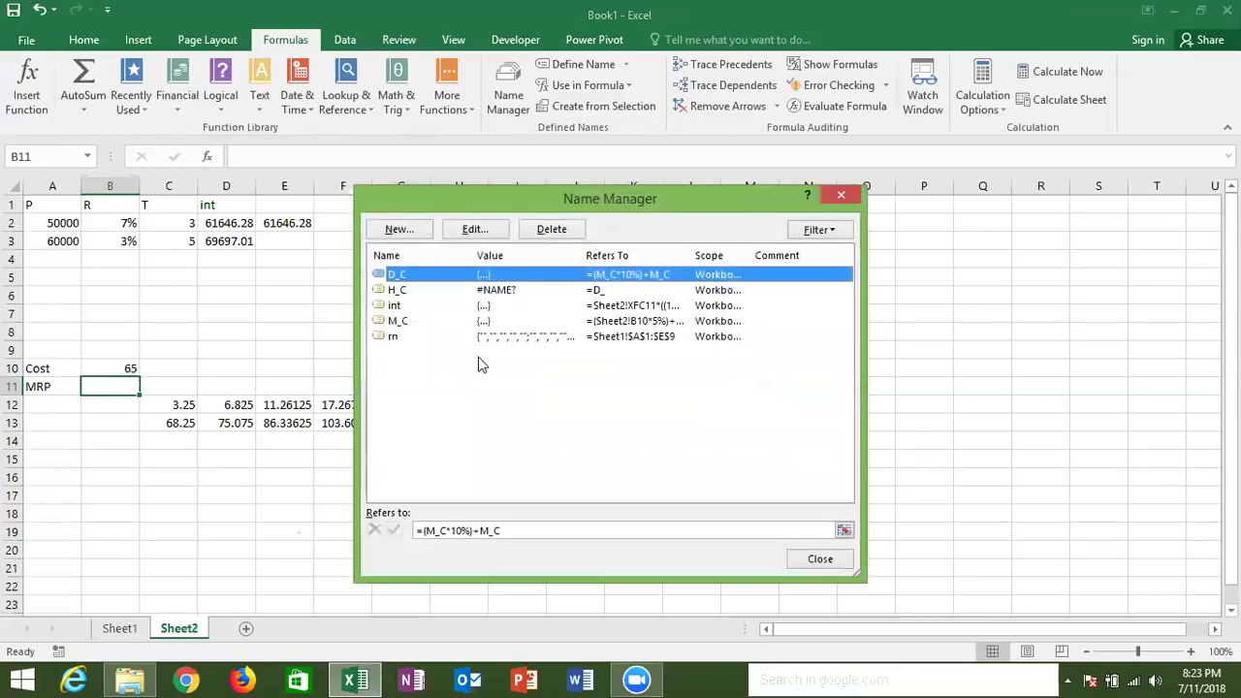
double_click(488, 291)
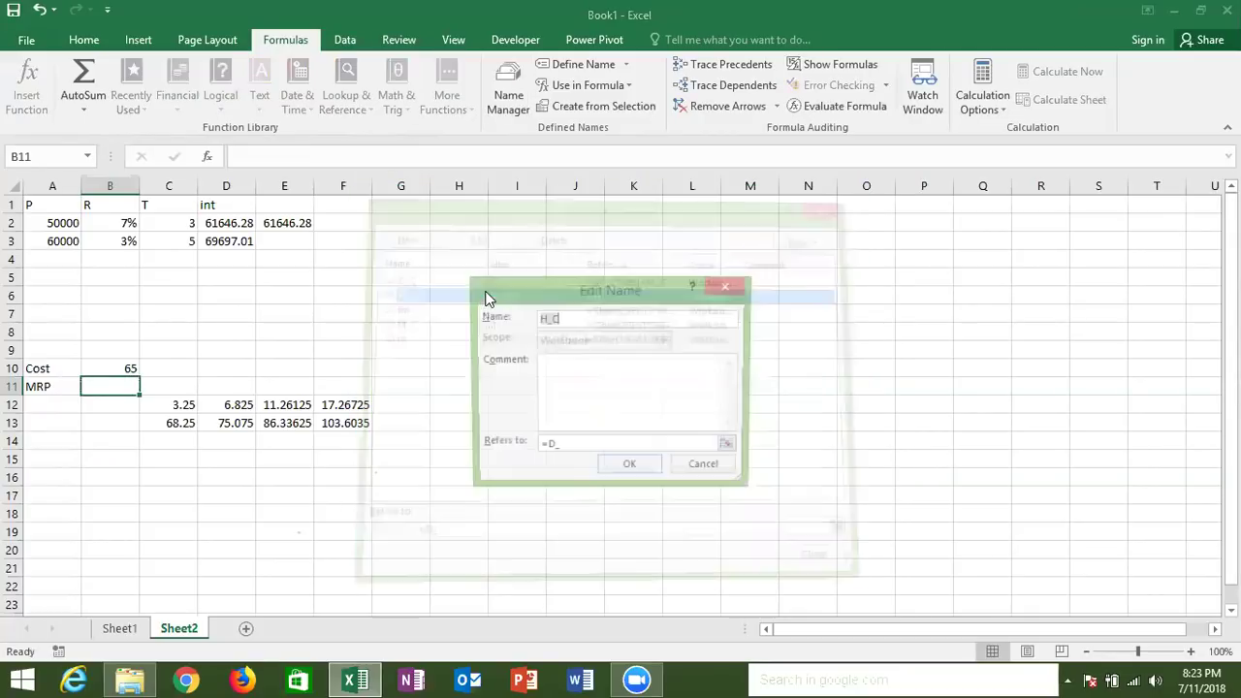
left_click(574, 452)
type("C*15%")
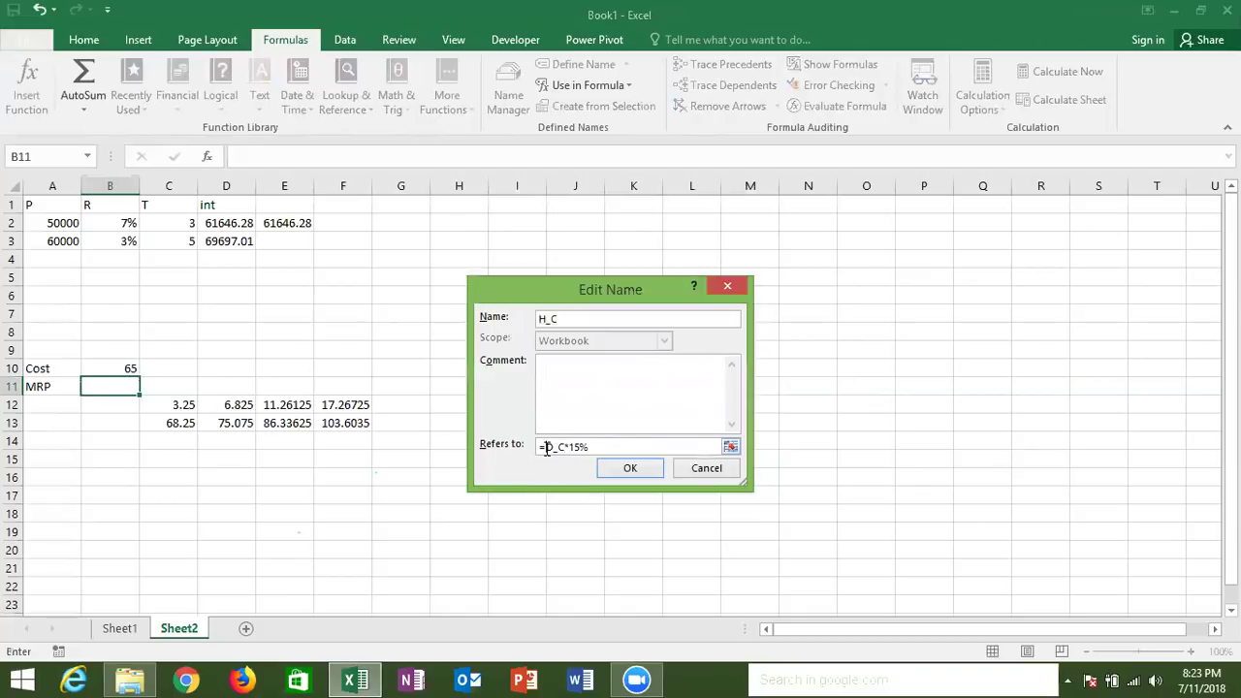
left_click(546, 448)
type("(")
type(")+D_C")
left_click(632, 469)
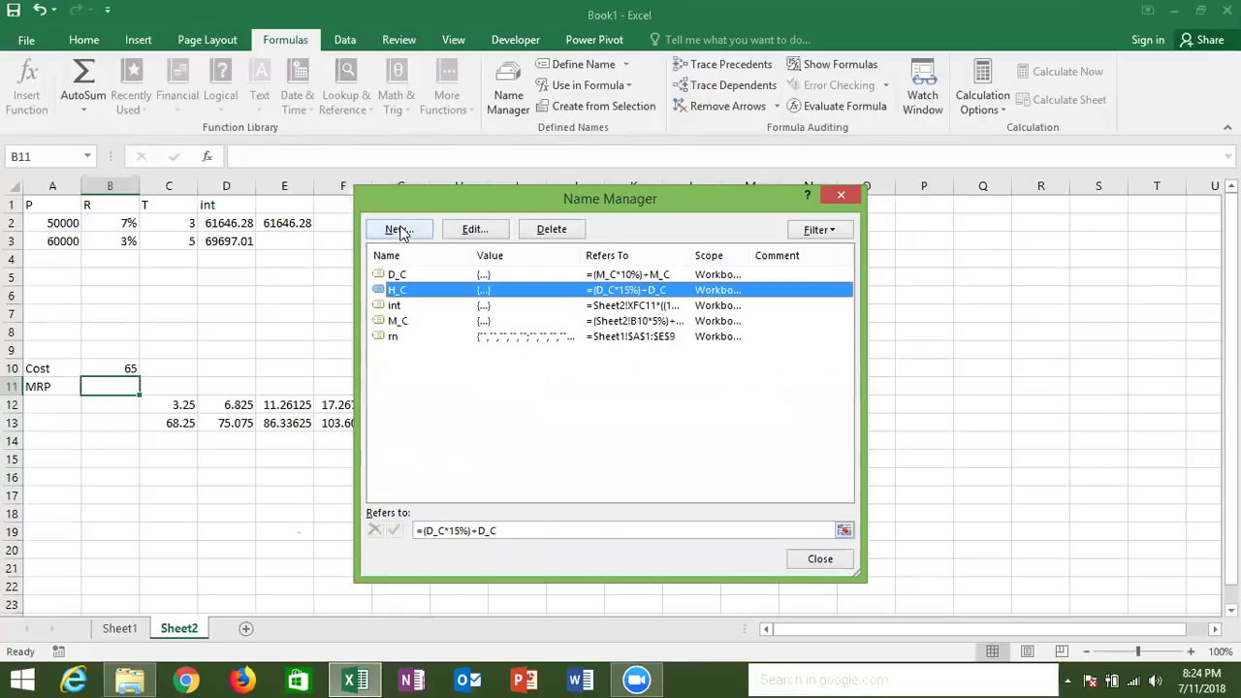
Add a new name MRP referring to =H_C*20%+HC.
left_click(398, 229)
triple_click(617, 447)
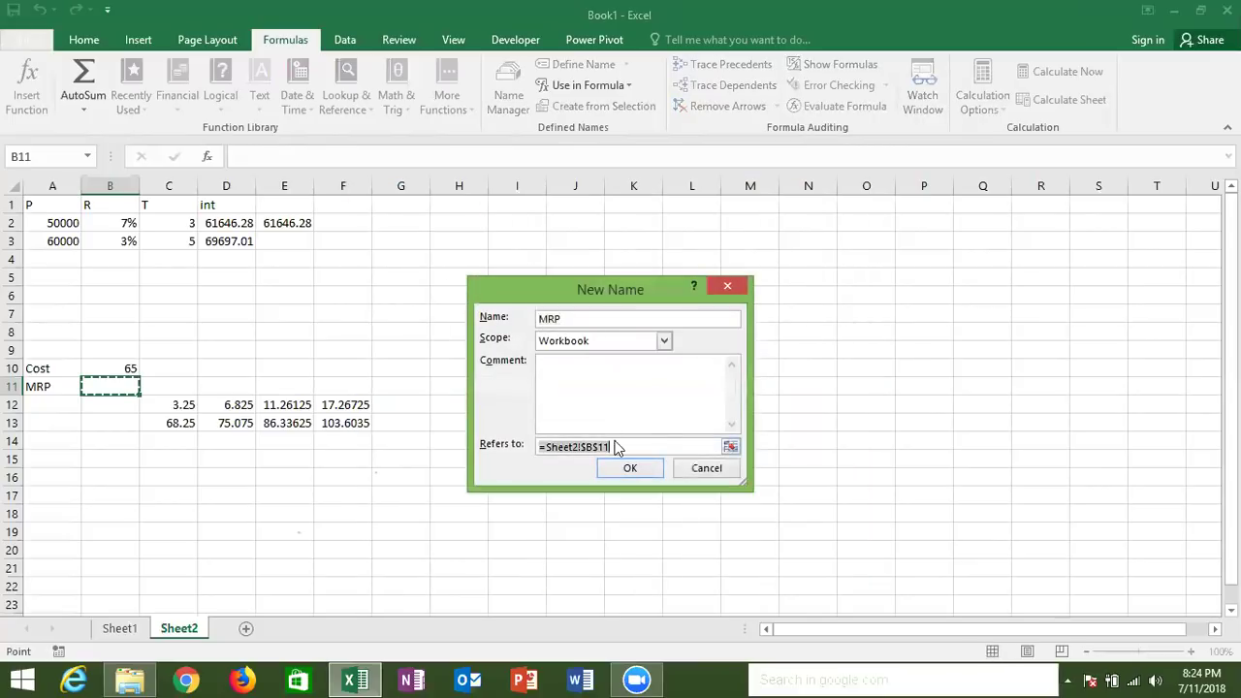
type("=")
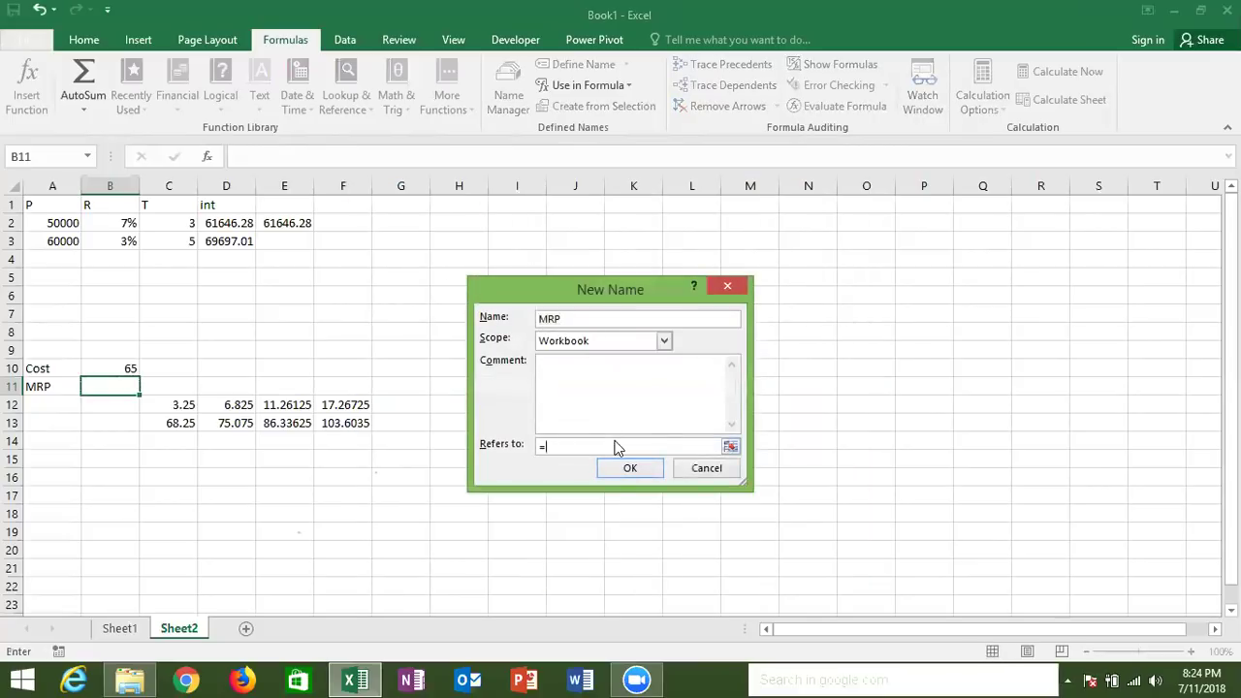
type("H_C*20%")
type("+")
type("HC")
left_click(630, 469)
left_click(813, 559)
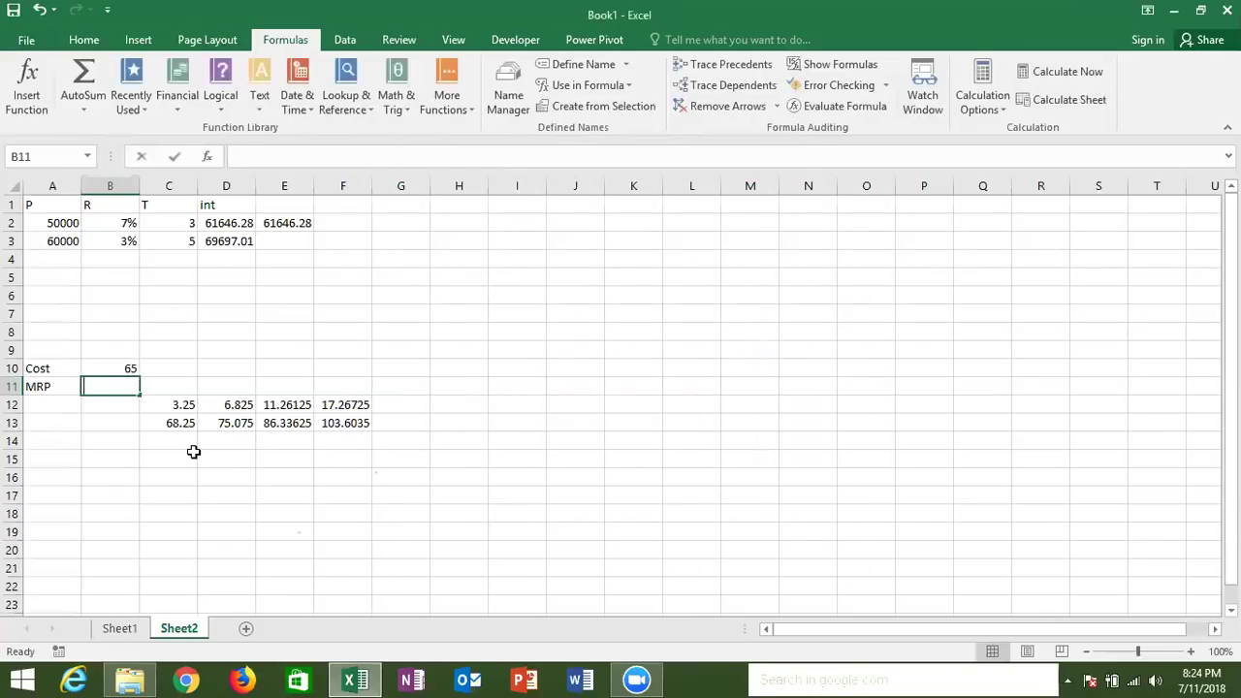
Enter =MRP in B11, which returns #NAME?
type("=mrp")
key("Tab")
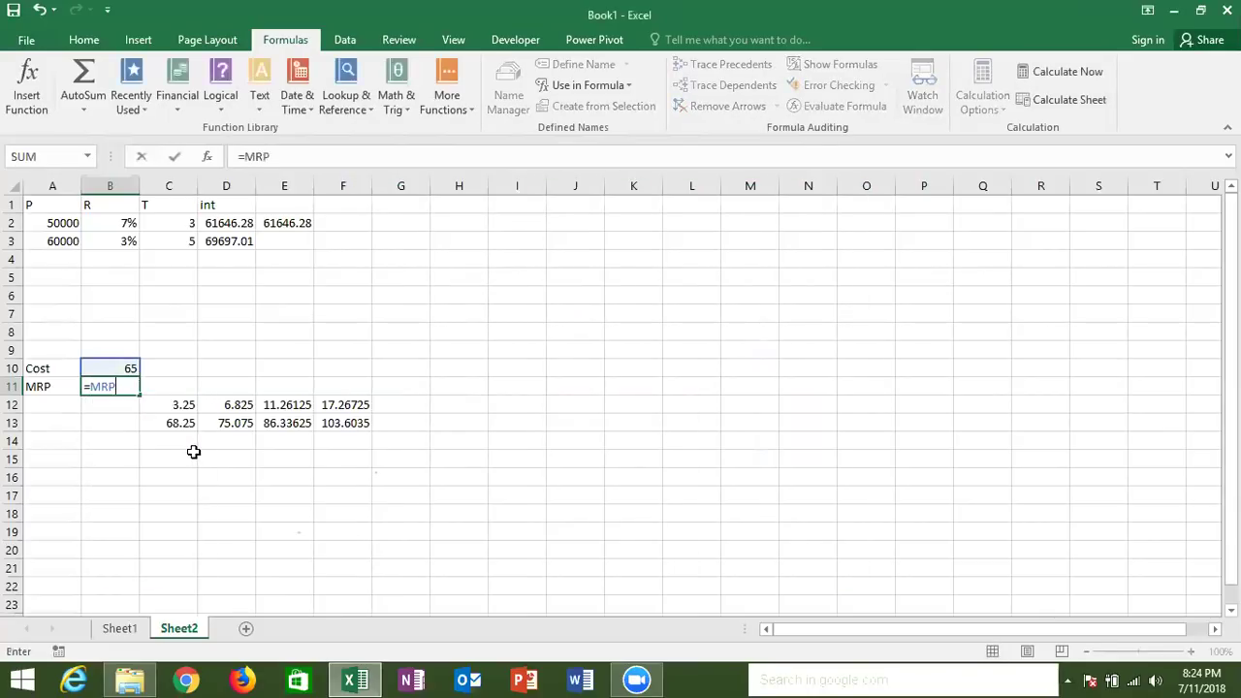
key("Return")
key("Up")
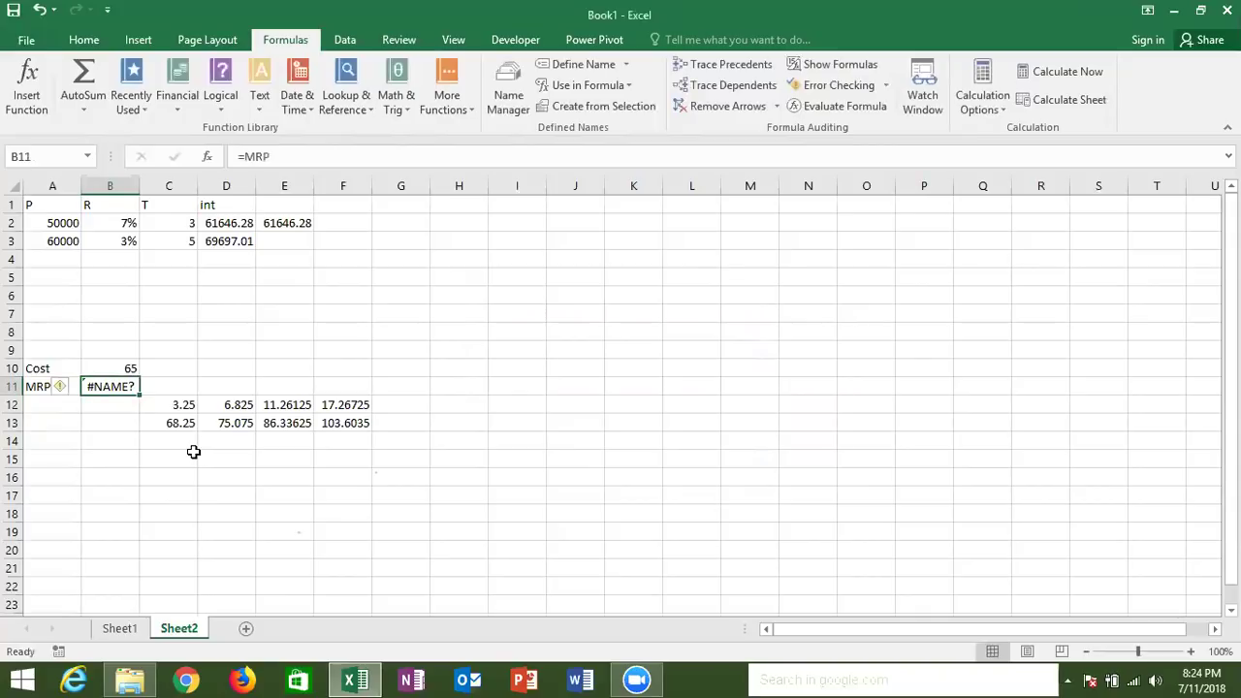
Fix MRP's formula in Name Manager, changing HC to H_C so B11 shows 103.6035.
left_click(509, 92)
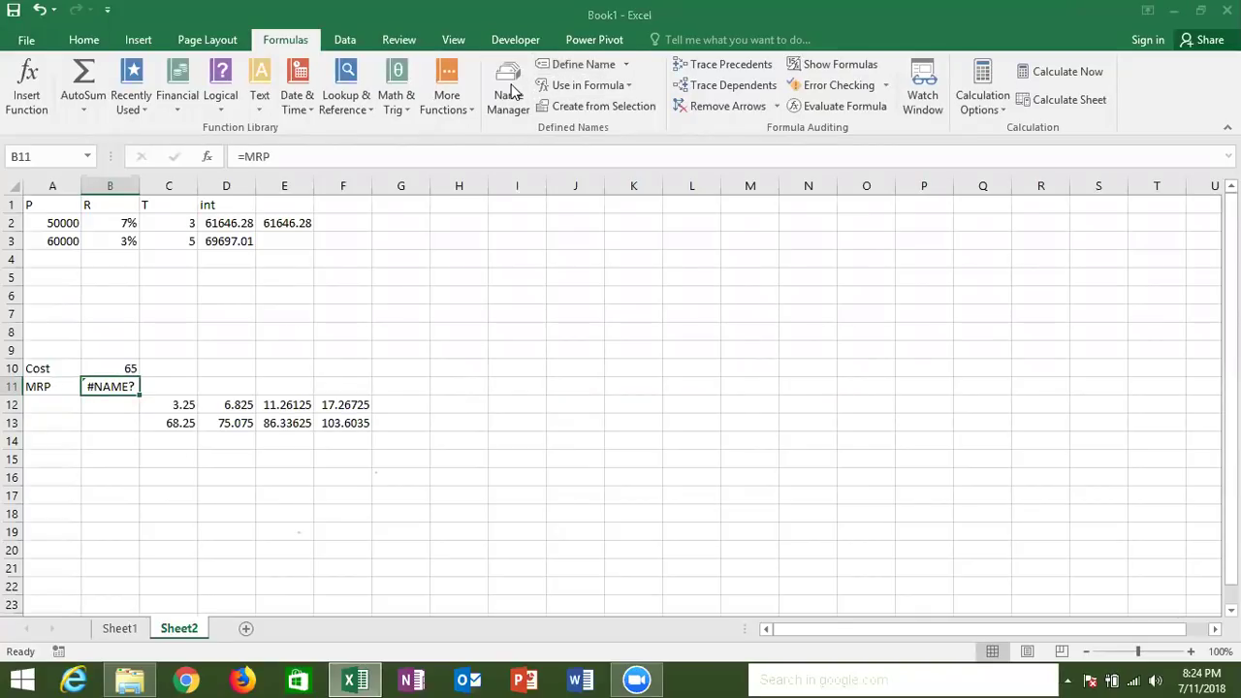
left_click(551, 337)
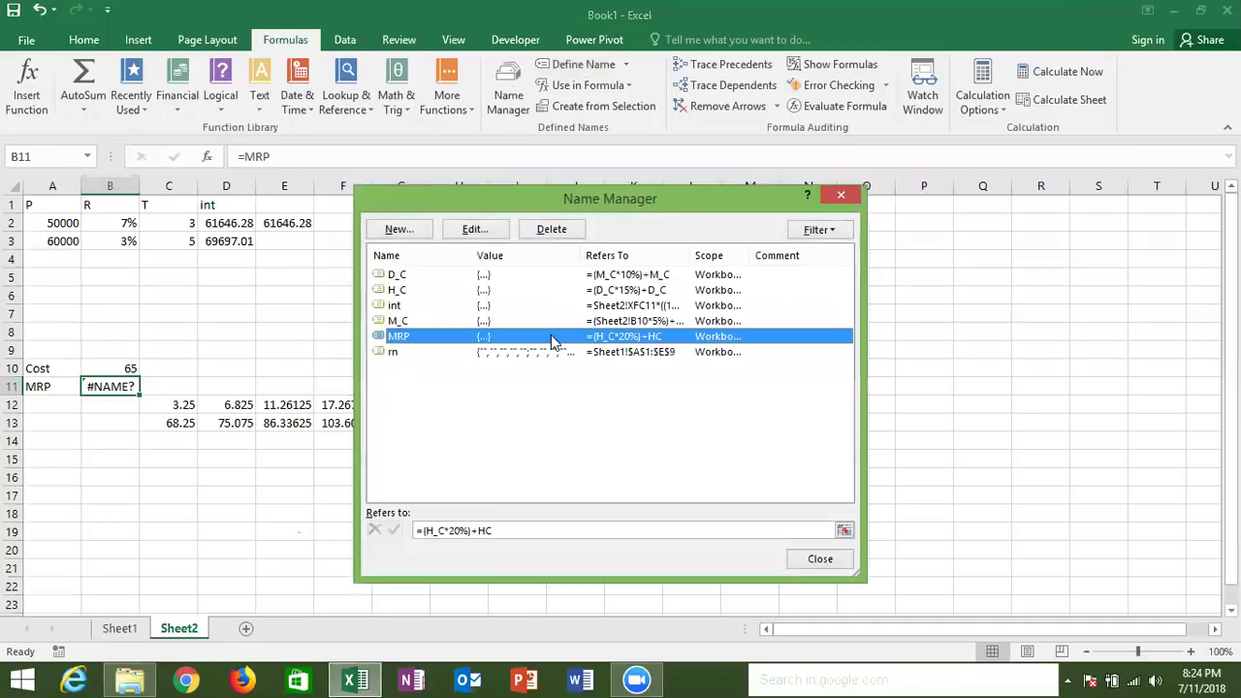
left_click(487, 531)
type("_")
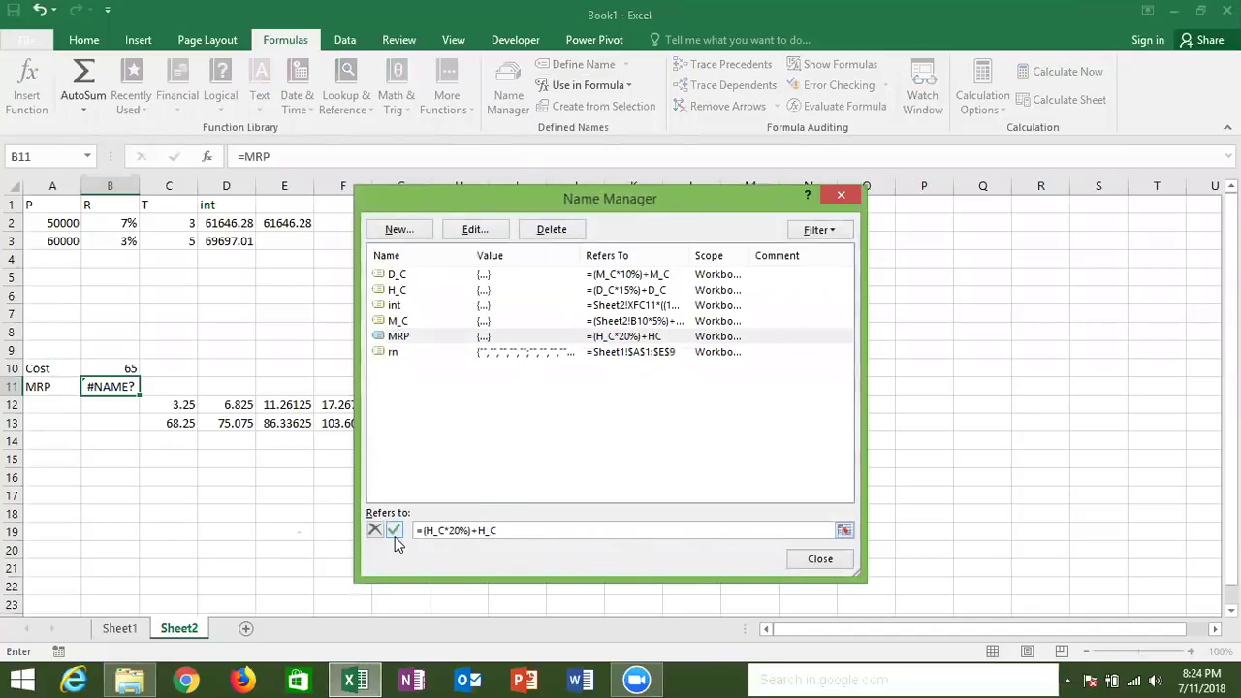
left_click(395, 533)
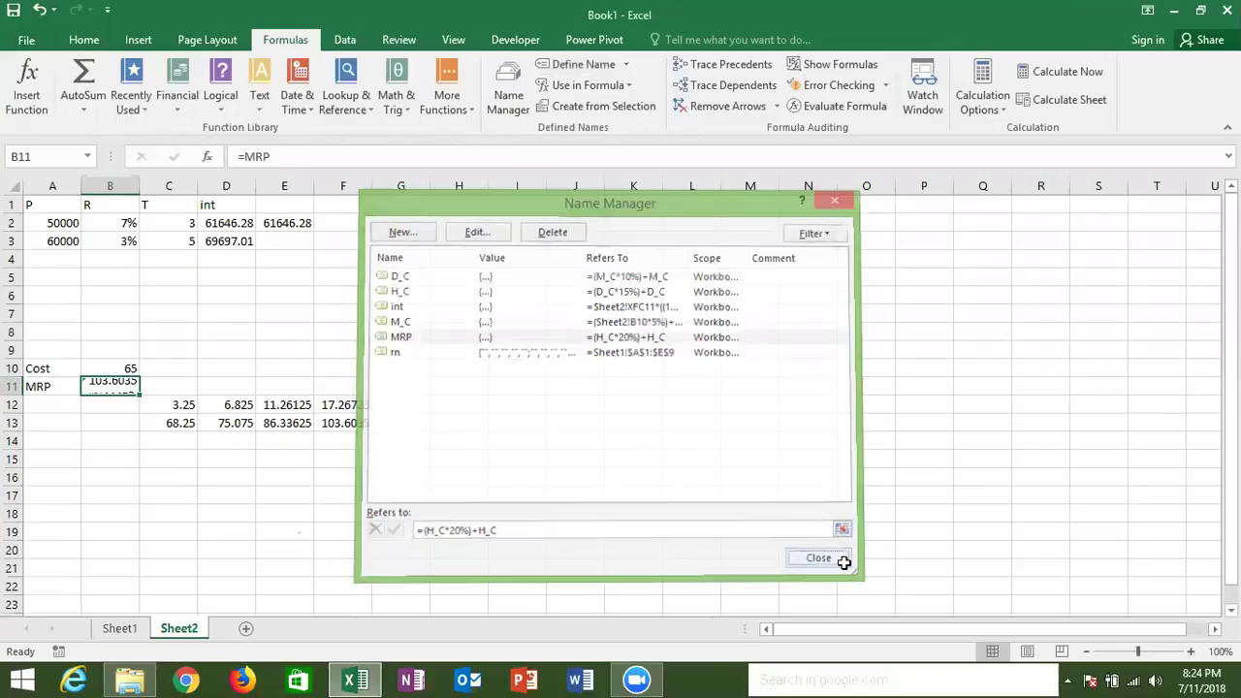
left_click(843, 561)
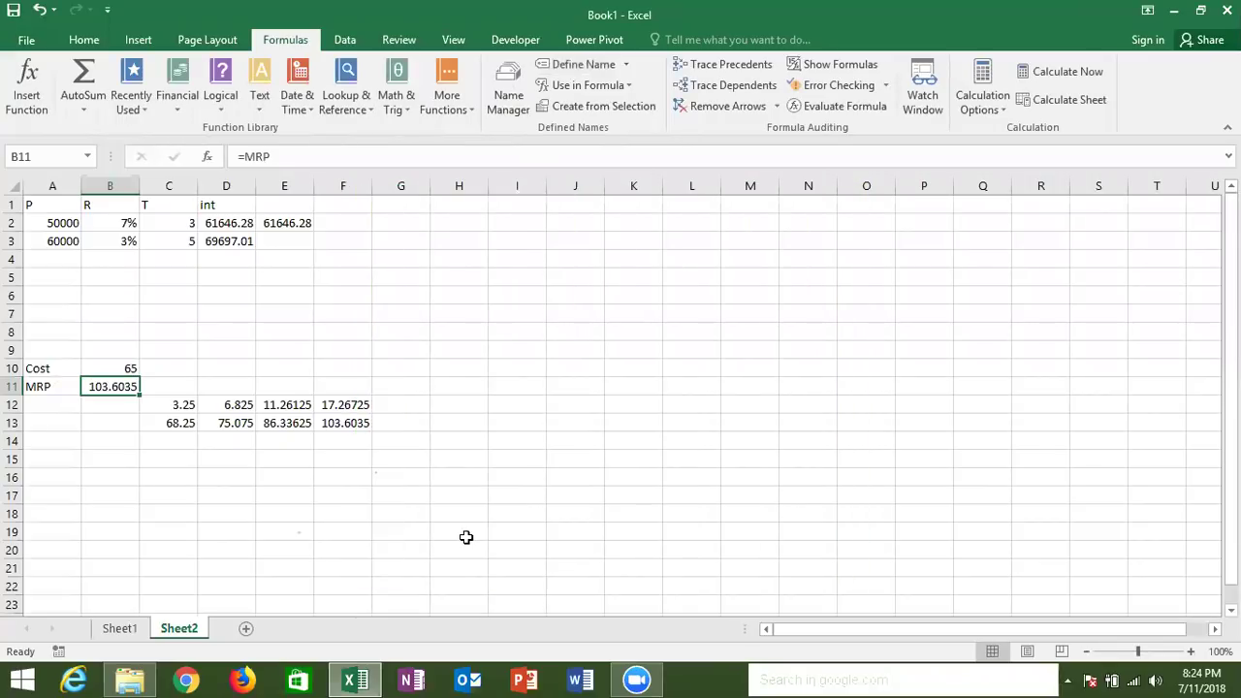
left_click(410, 424)
Inspect C12's formula =B10*5% without changing it.
type("=")
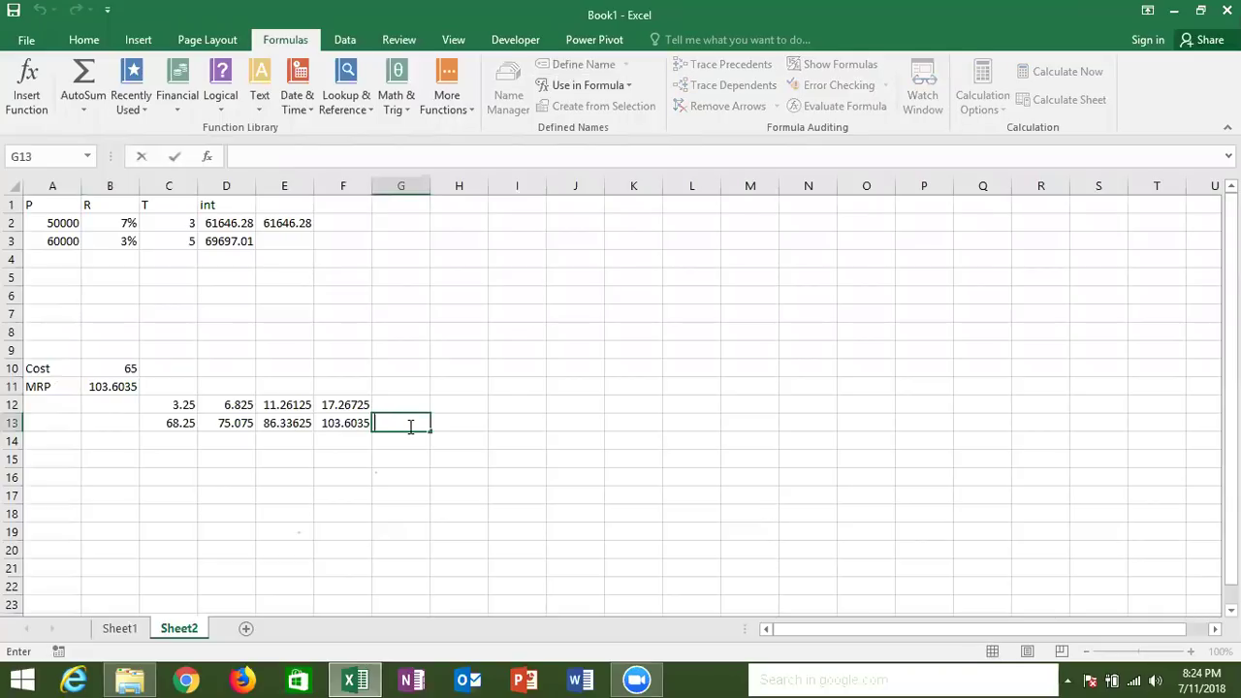
left_click(189, 401)
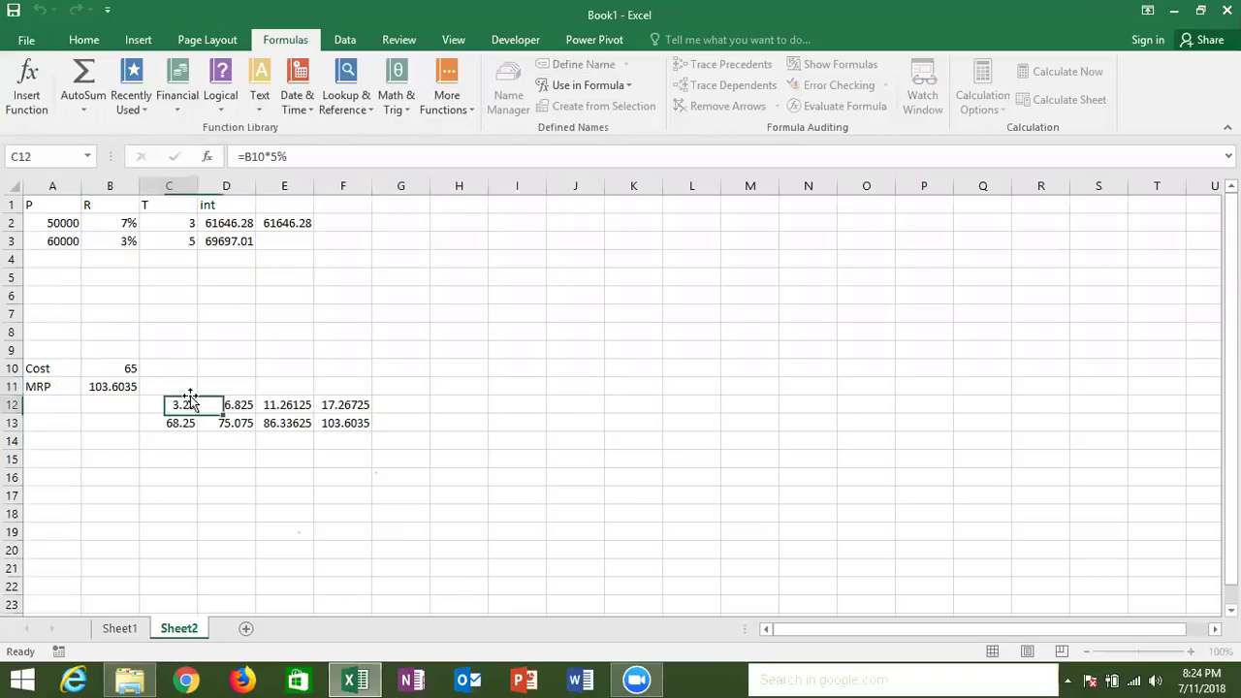
left_click_drag(246, 156, 305, 157)
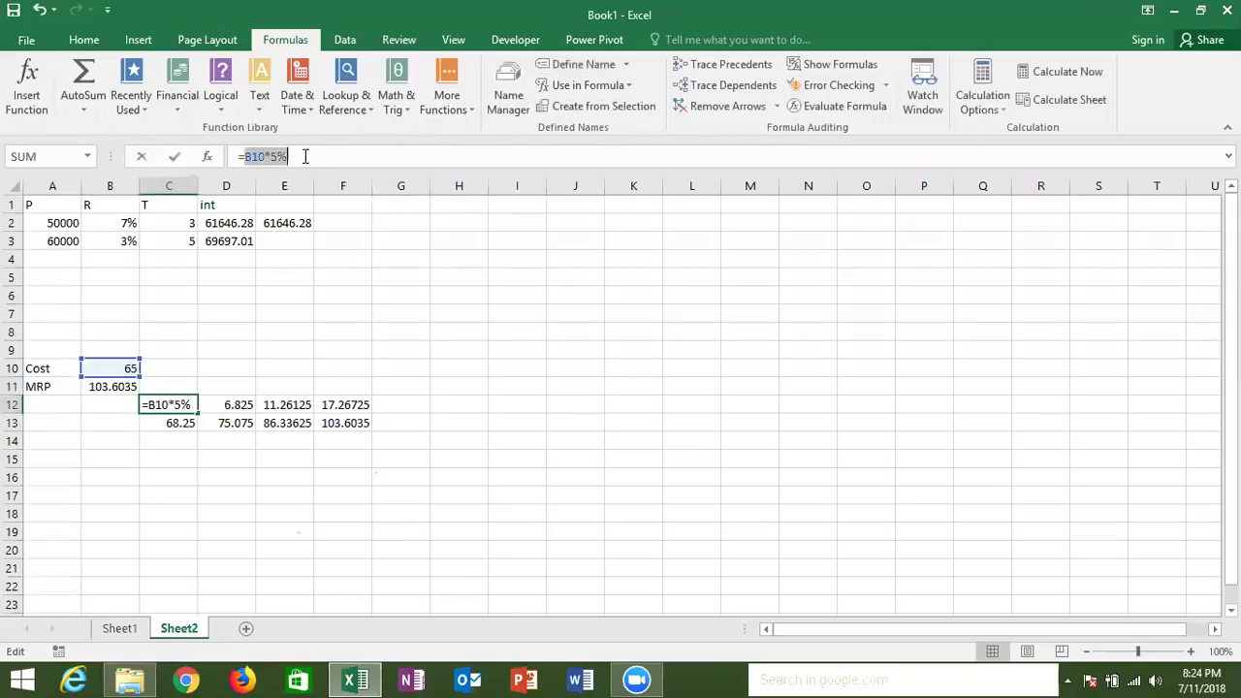
key("Escape")
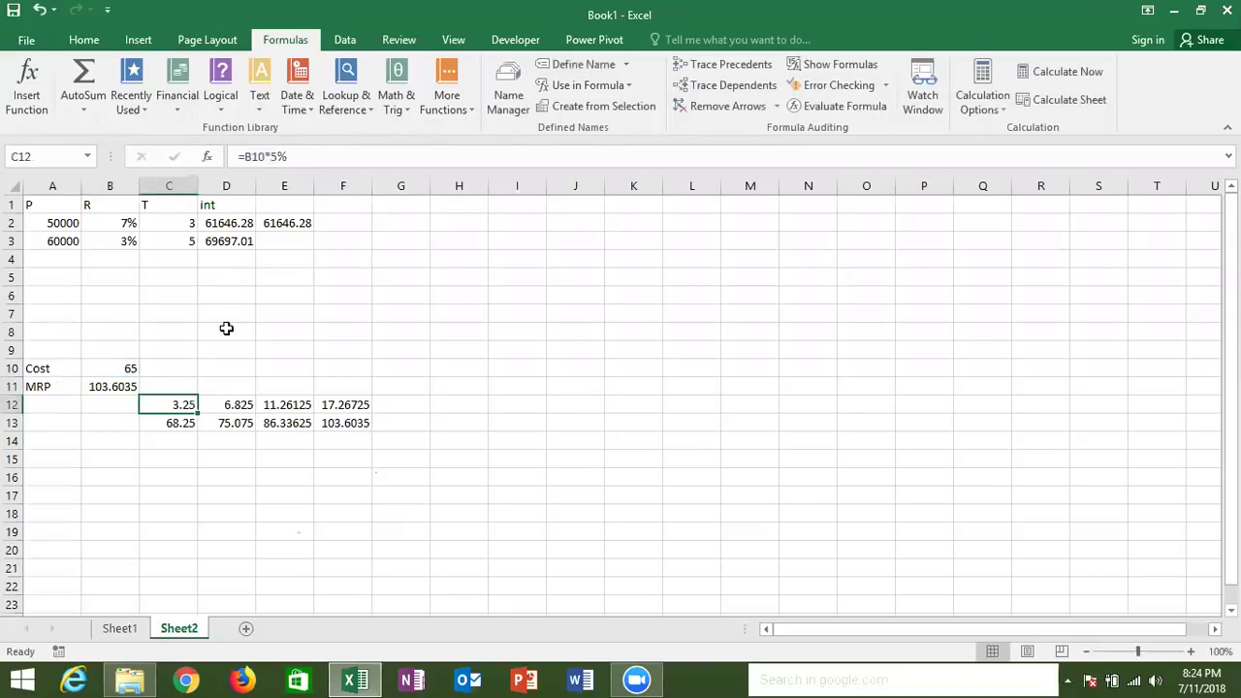
Rewrite C13 as =B10+(B10*5%), still giving 68.25.
left_click(190, 419)
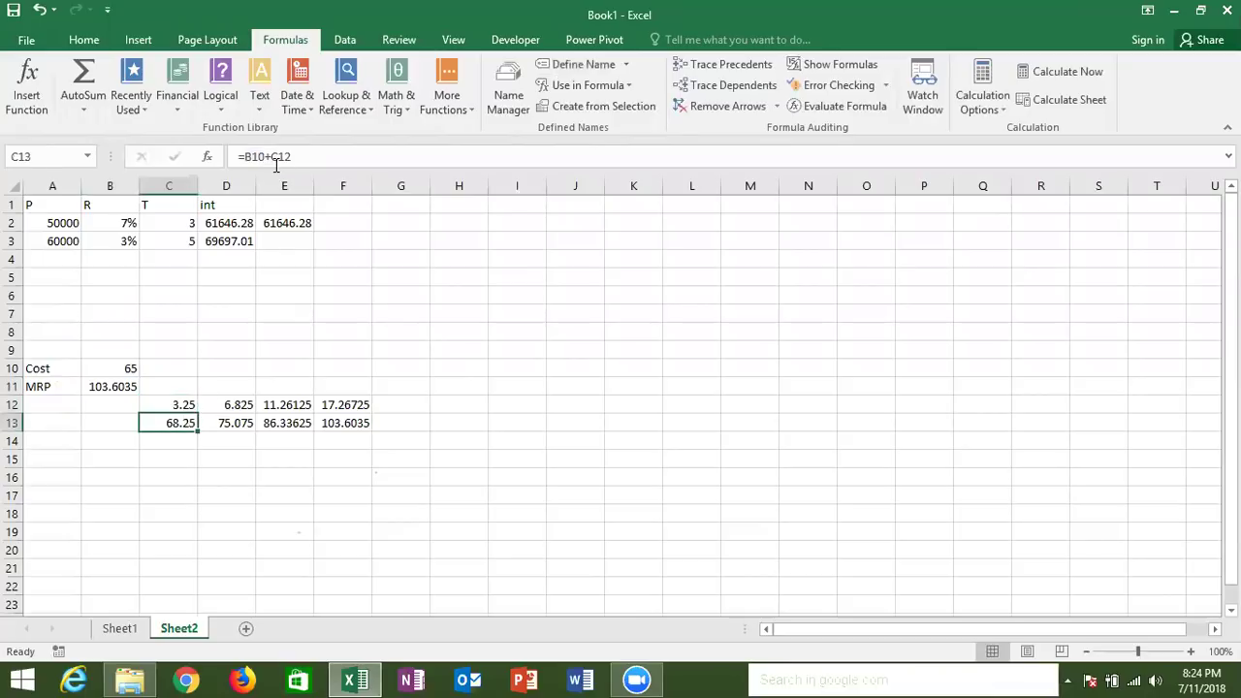
left_click(273, 160)
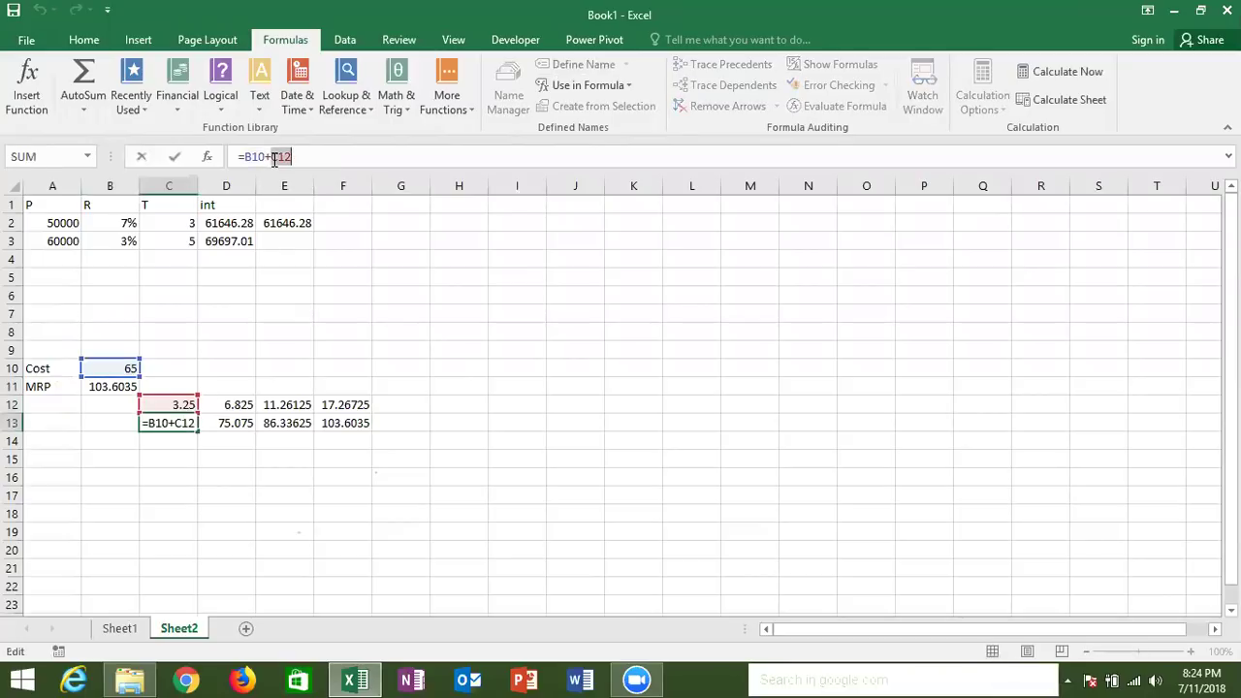
key("BackSpace")
type("B10*5%")
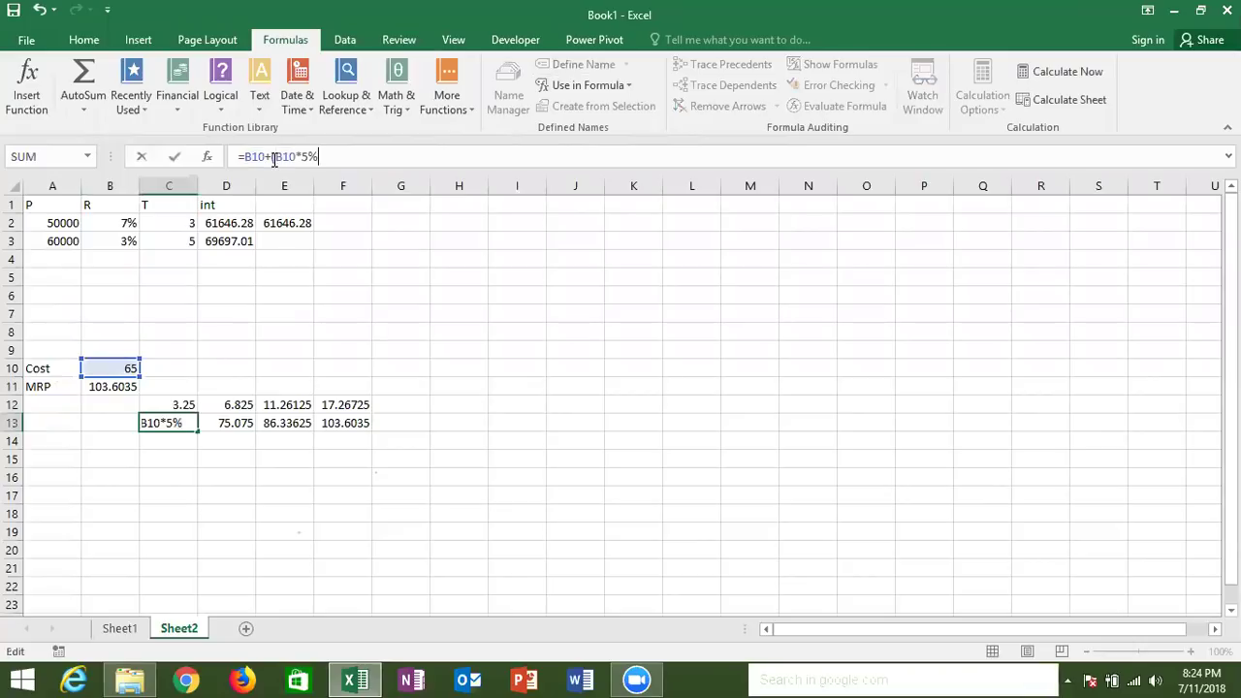
type(")")
key("Return")
key("Up")
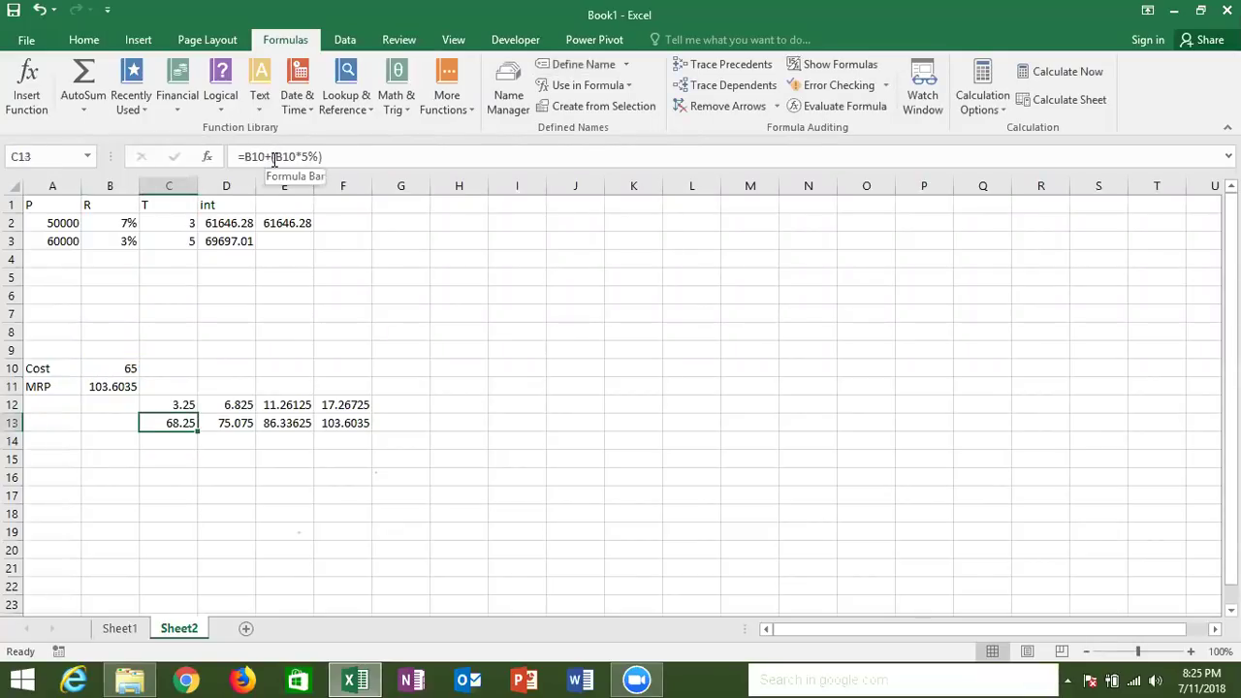
Review C13's new formula and move to D12.
left_click(243, 158)
left_click(390, 158, "shift")
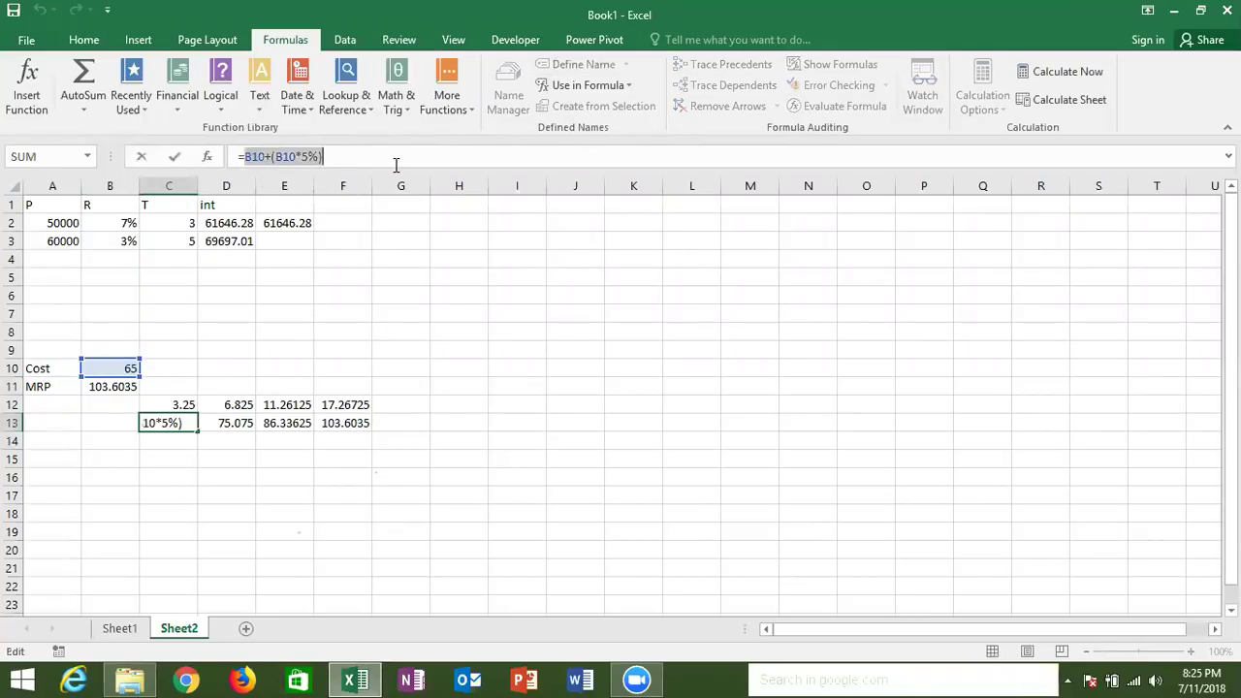
key("Escape")
key("Up")
key("Up")
key("Right")
key("Down")
Replace the C13 references in D12 and D13 with B10+B10*5% expressions, then review both formulas.
double_click(252, 157)
type("()")
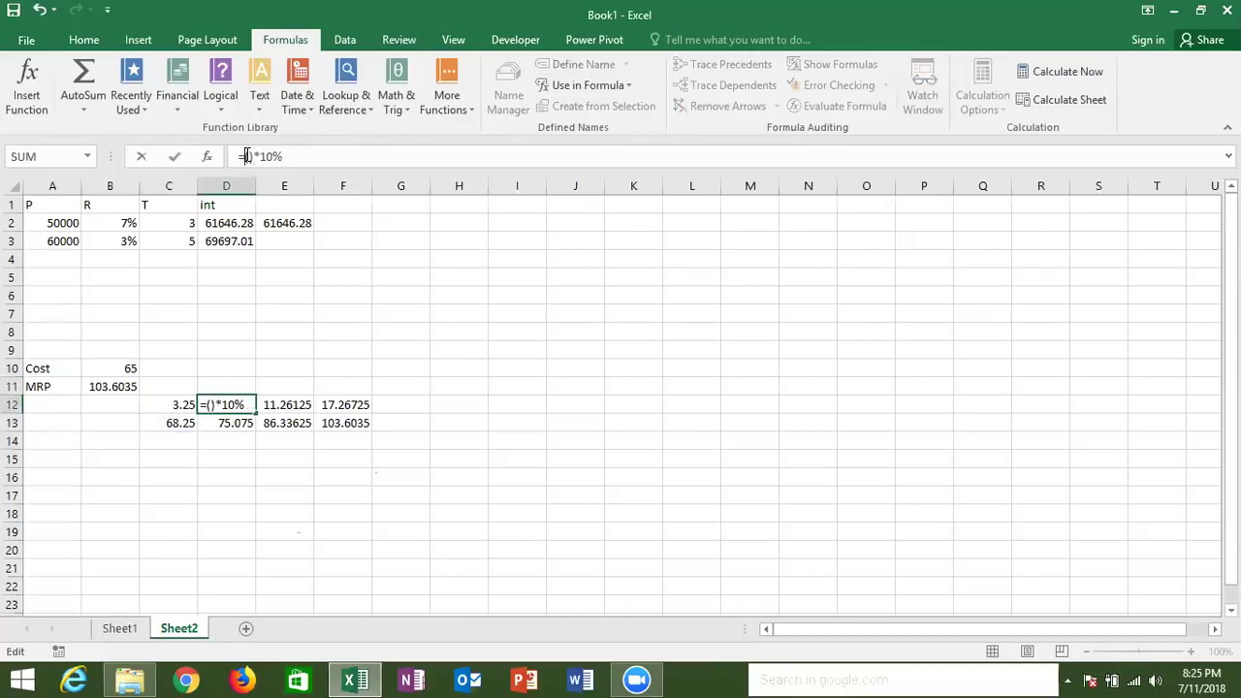
type("B10+B10*5%")
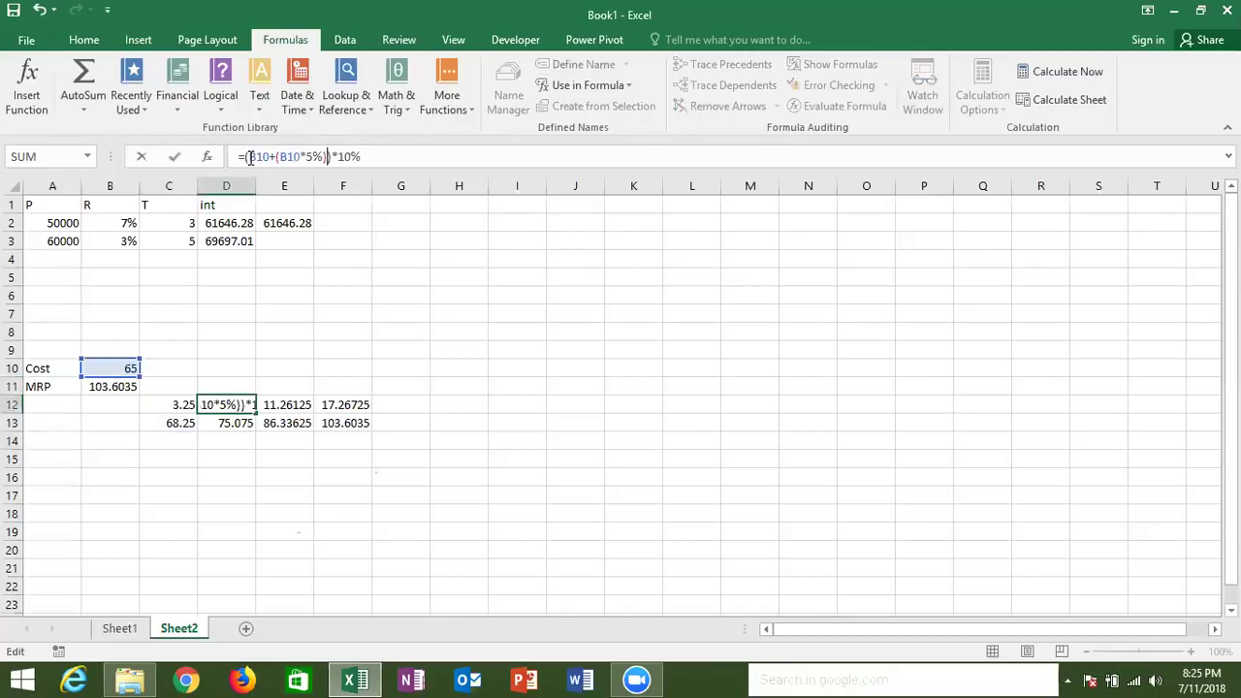
key("Return")
double_click(258, 157)
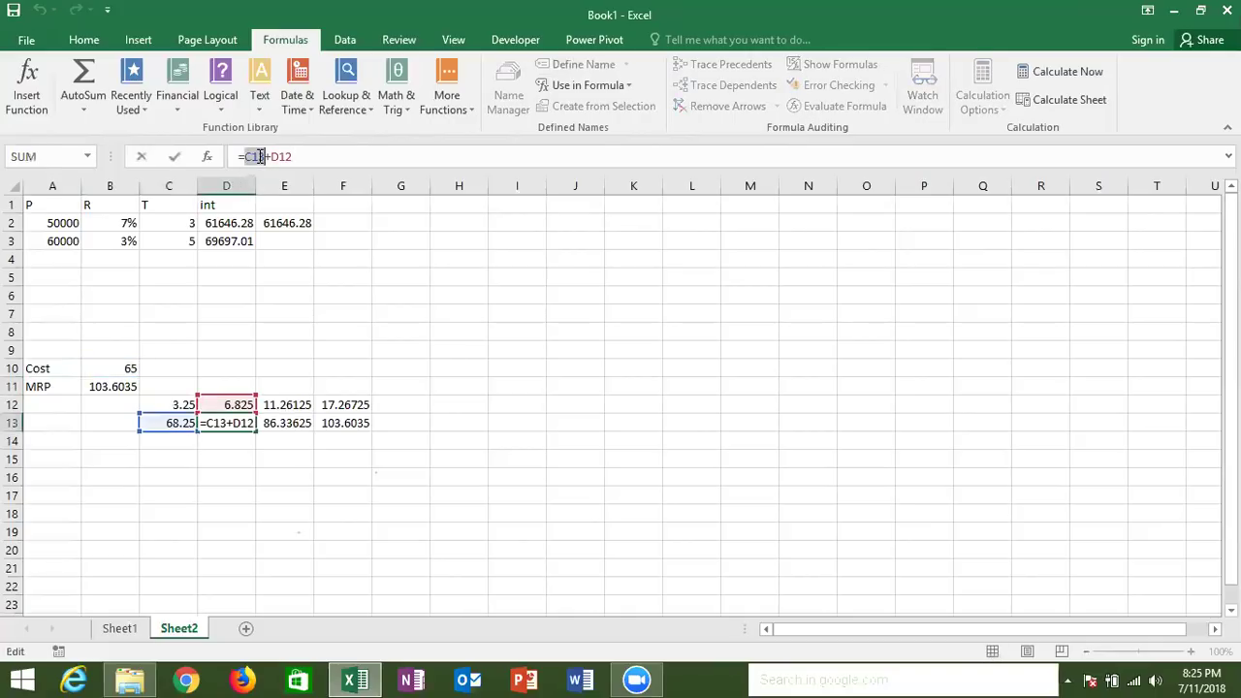
type("()")
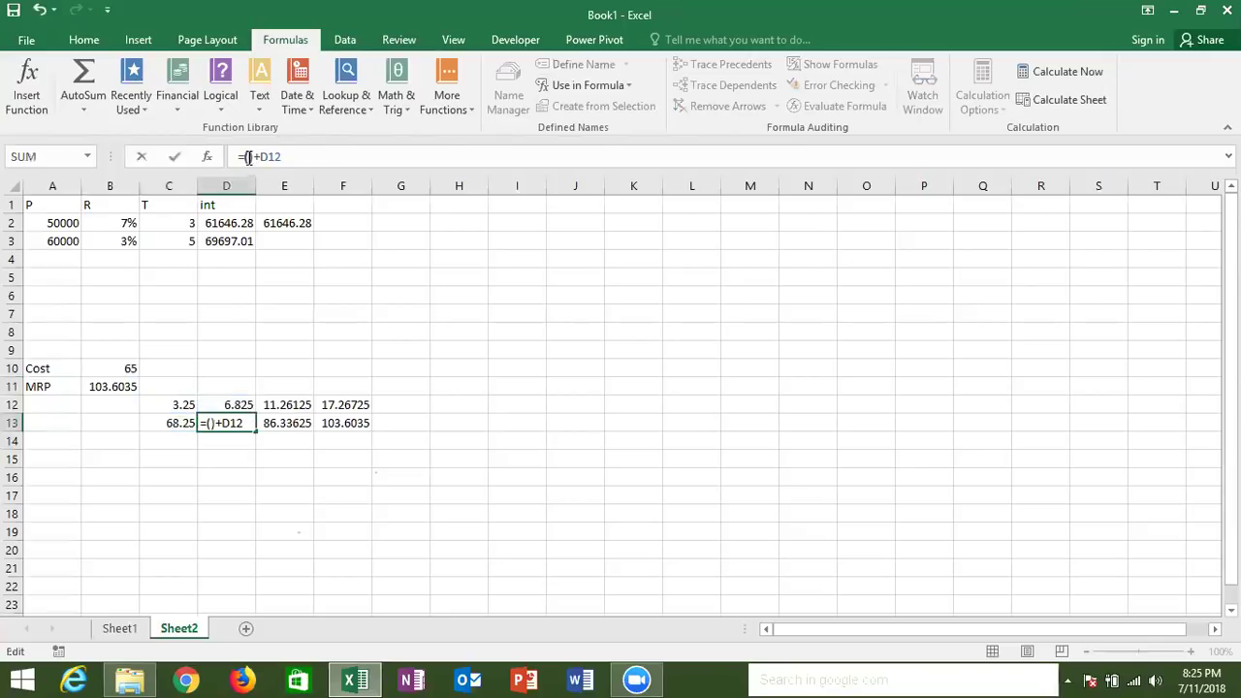
type("B10+(B10*5%)")
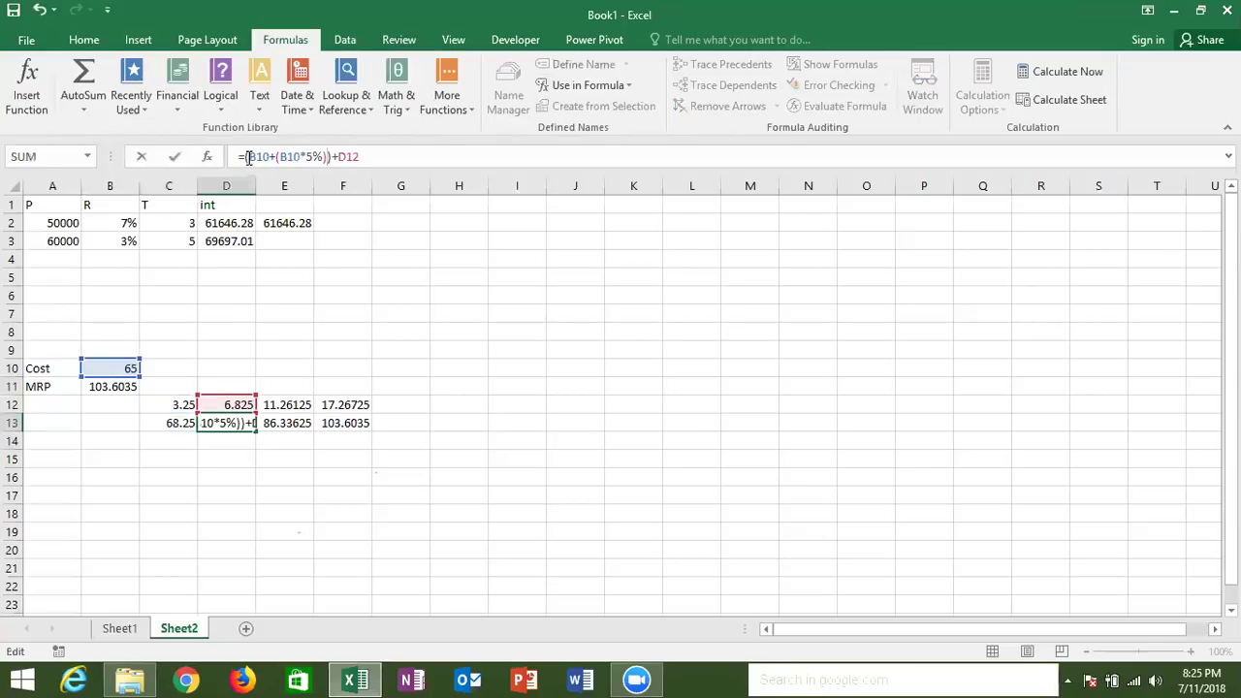
key("ctrl+Return")
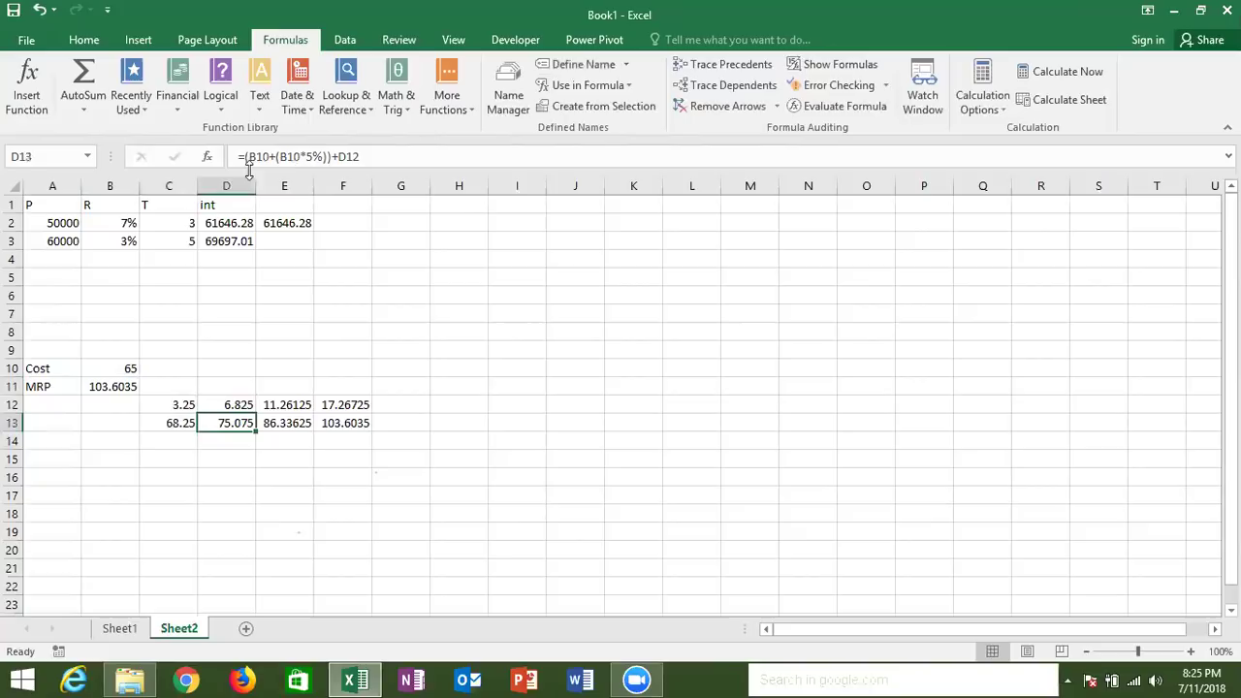
left_click_drag(245, 157, 372, 157)
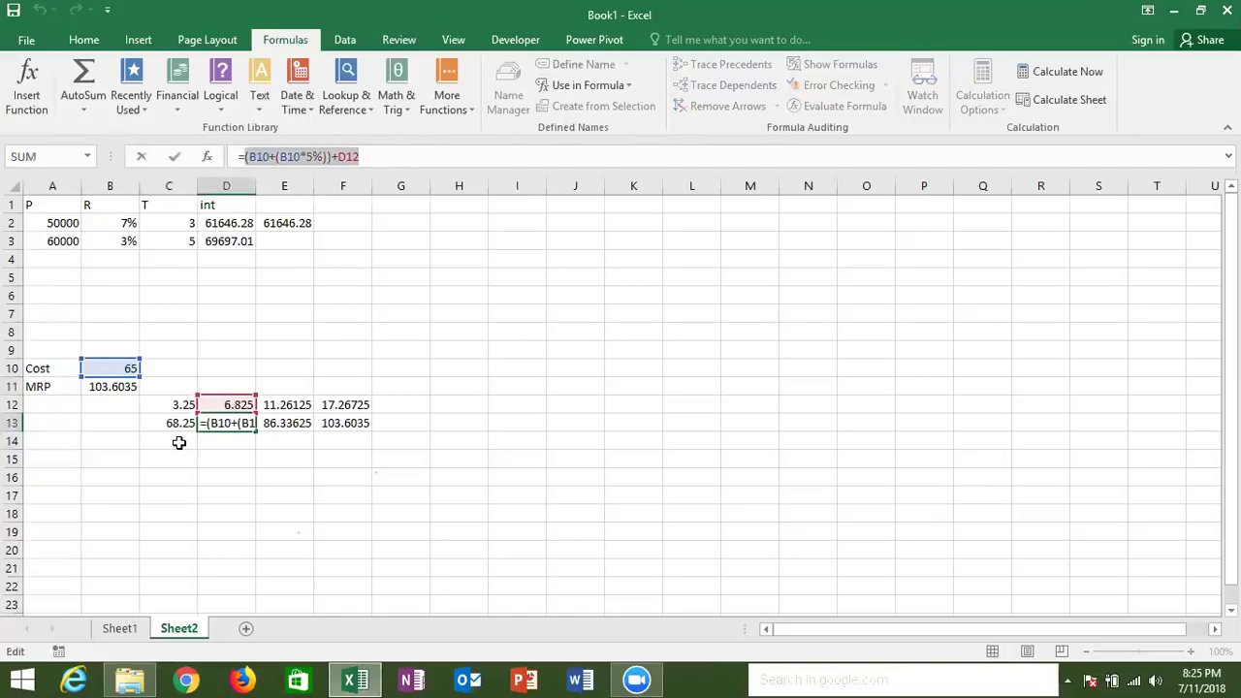
key("Escape")
key("Up")
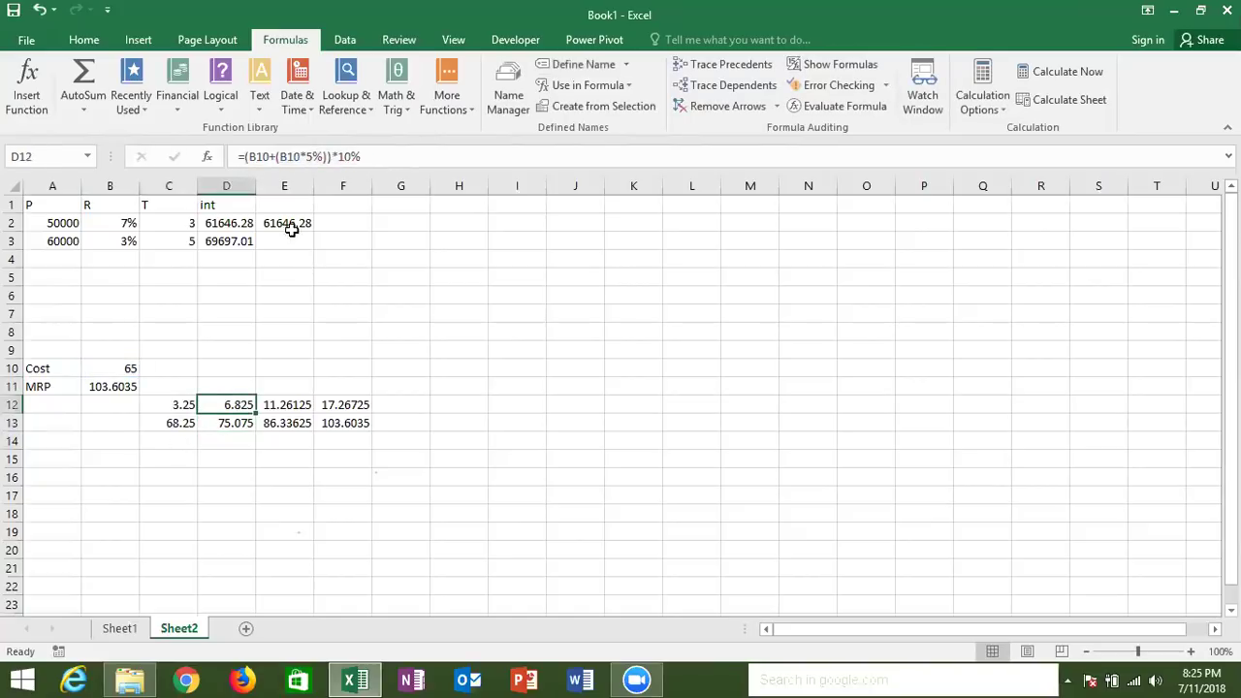
left_click_drag(244, 157, 427, 159)
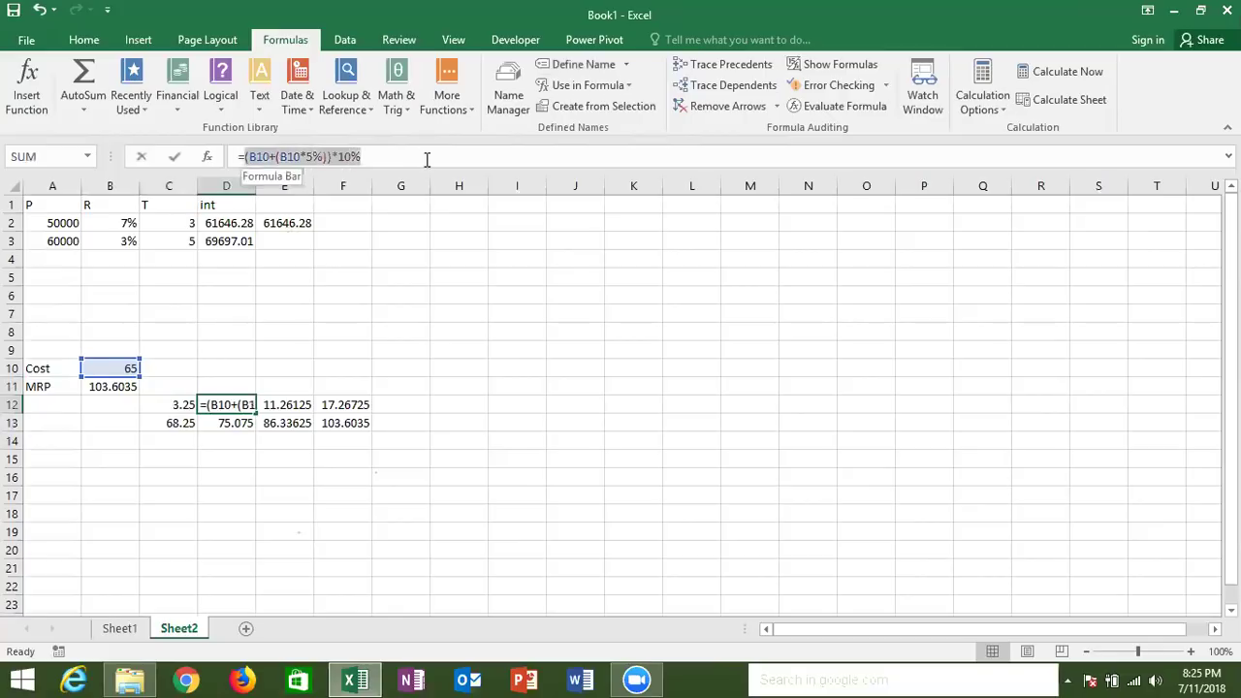
key("Escape")
key("Down")
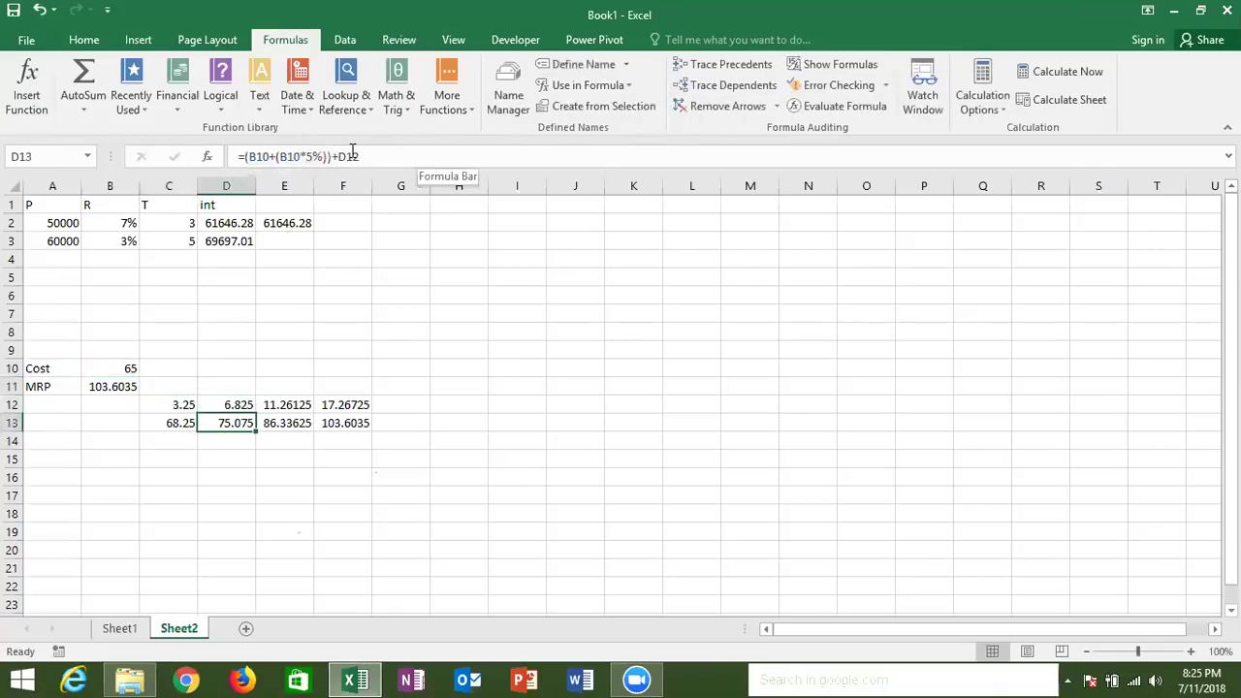
Expand D13's formula to (B10*5%))+((B10+(B10*5%))*10%) so it depends only on B10.
left_click(352, 156)
key("BackSpace")
key("BackSpace")
key("BackSpace")
type("(B10*5%))+")
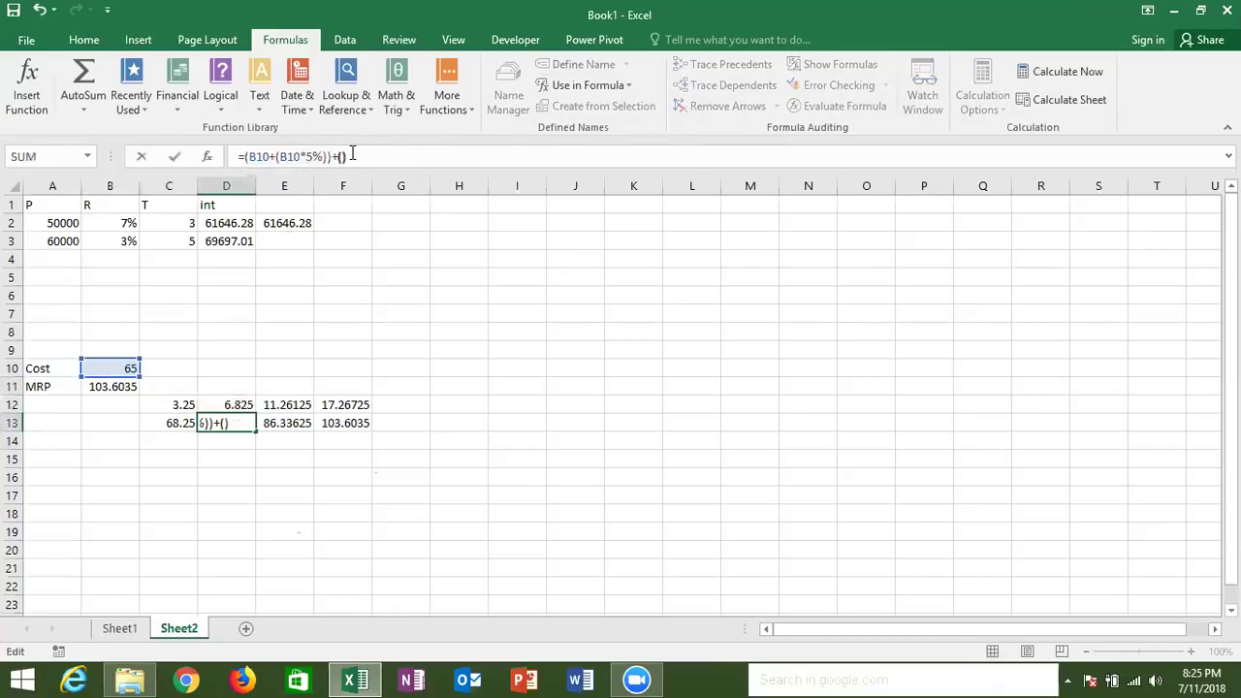
type("((B10+(B10*5%))*10%")
key("Return")
key("Up")
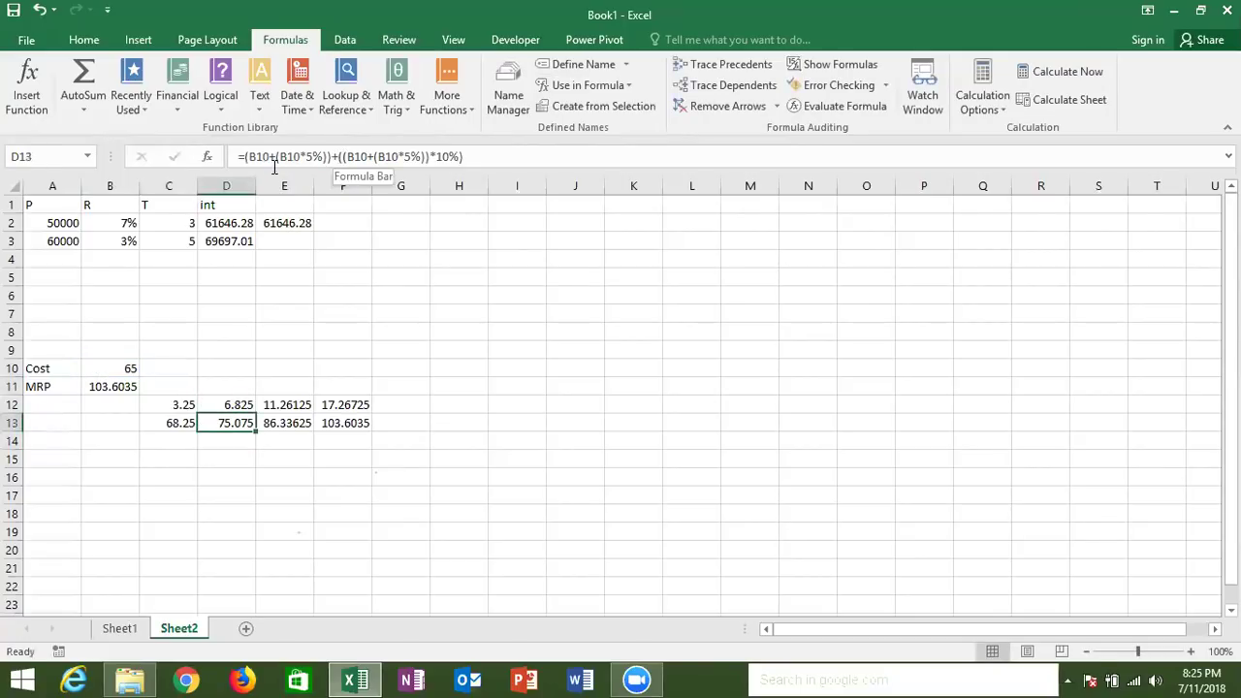
left_click_drag(245, 156, 465, 156)
left_click(535, 202)
key("Escape")
key("Up")
key("Right")
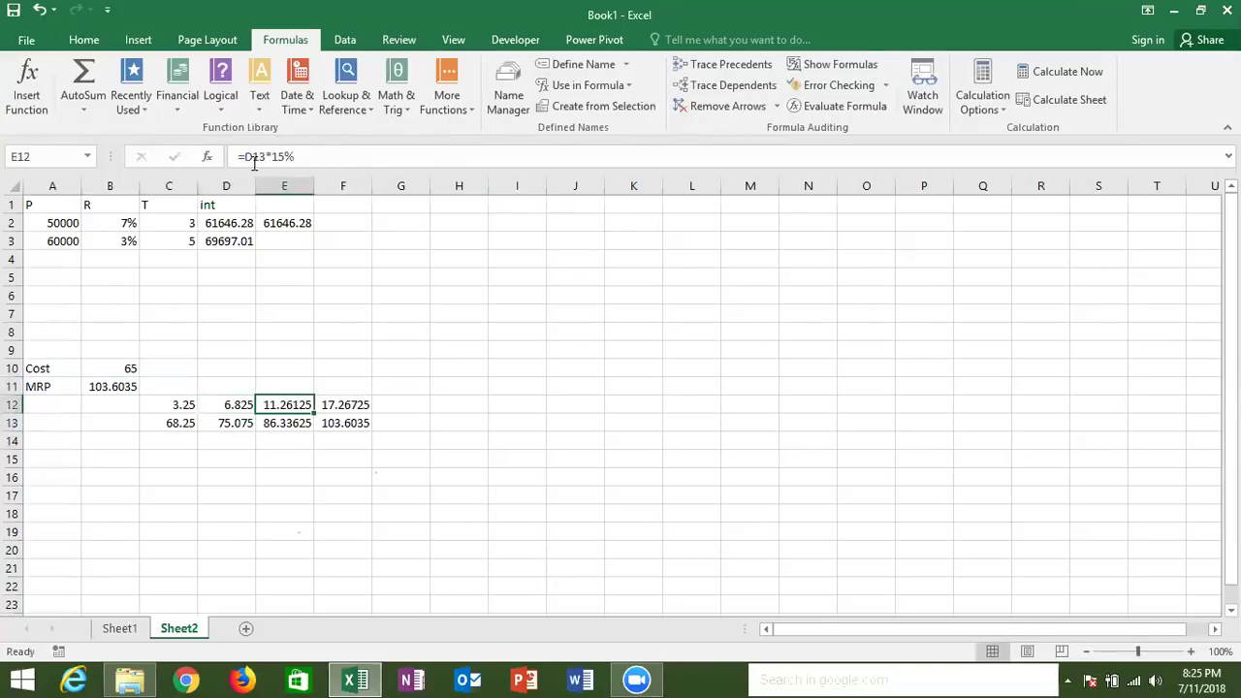
Abandon the first E12 edit and copy D13's B10-based expression.
double_click(254, 159)
type("()")
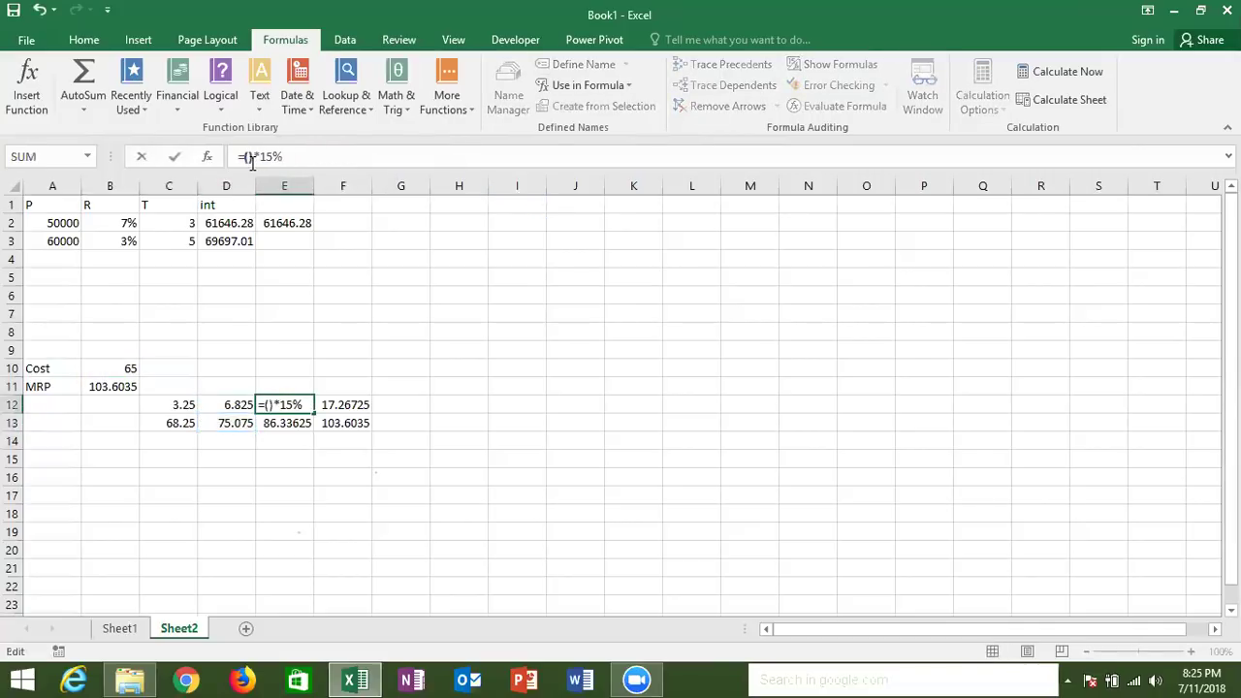
left_click(249, 157)
key("Escape")
key("Down")
key("Left")
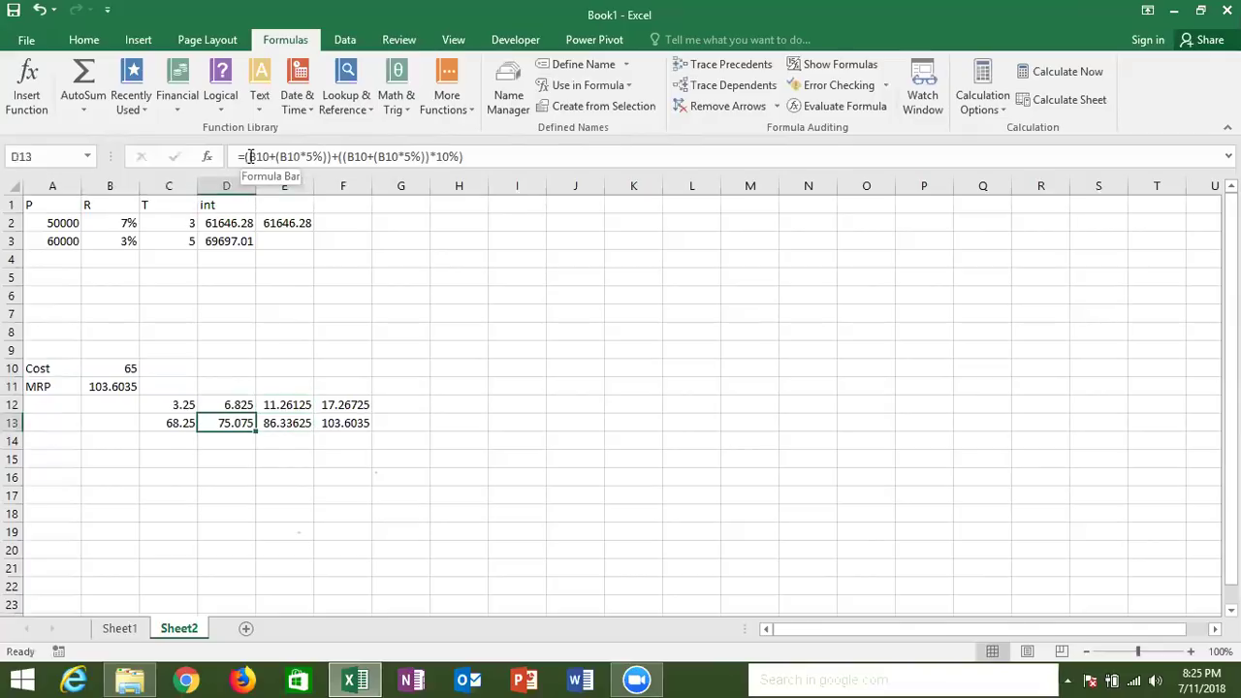
left_click_drag(248, 157, 407, 167)
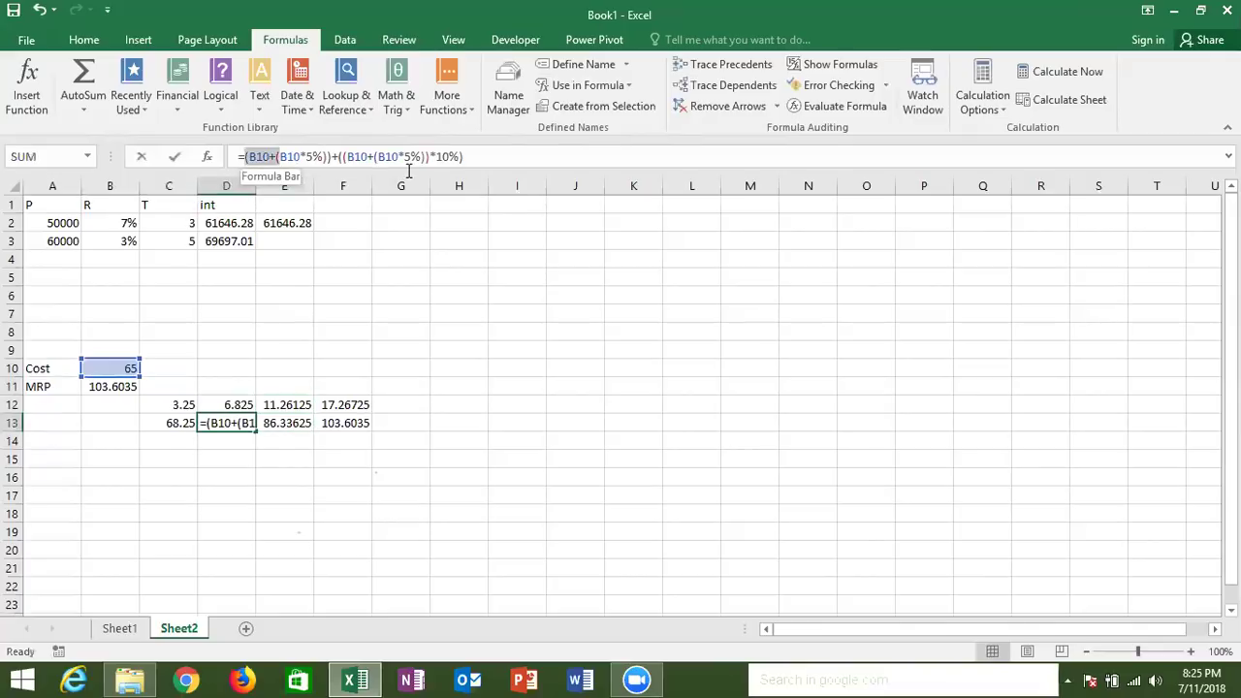
key("End")
key("Escape")
key("Up")
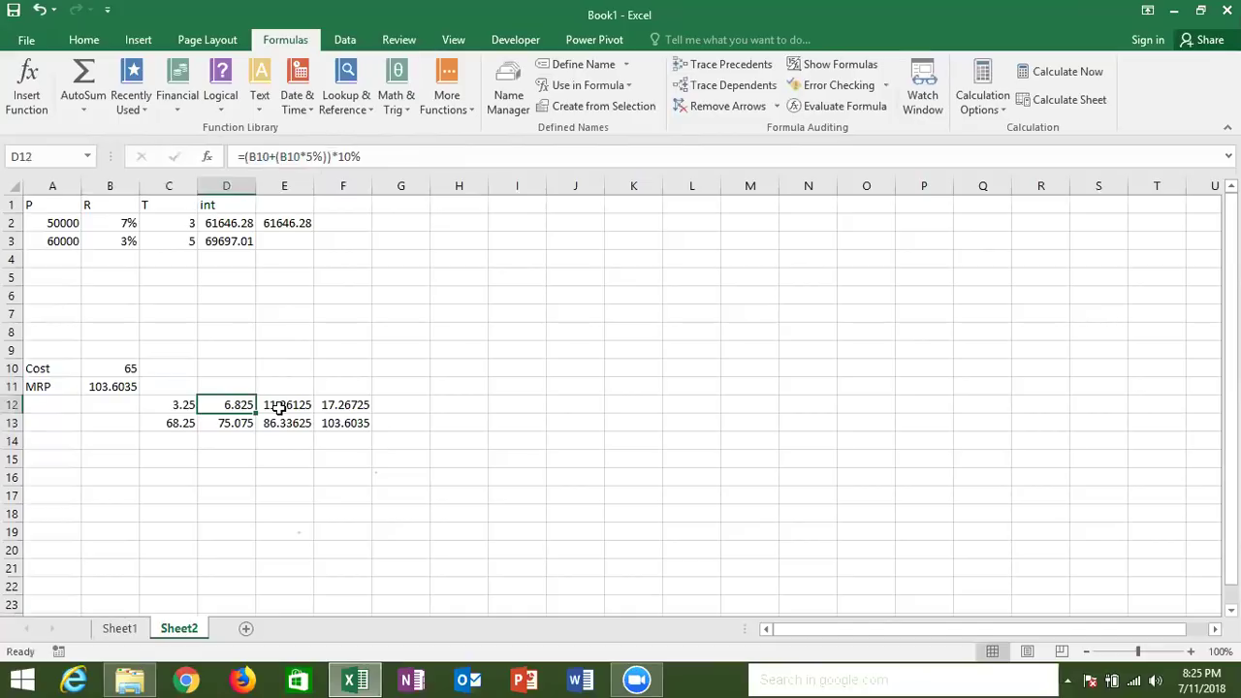
Rewrite E12 with (B10+B10*5%)+(B10+B10*5%)*10% in place of the D13 reference.
left_click(277, 407)
double_click(249, 163)
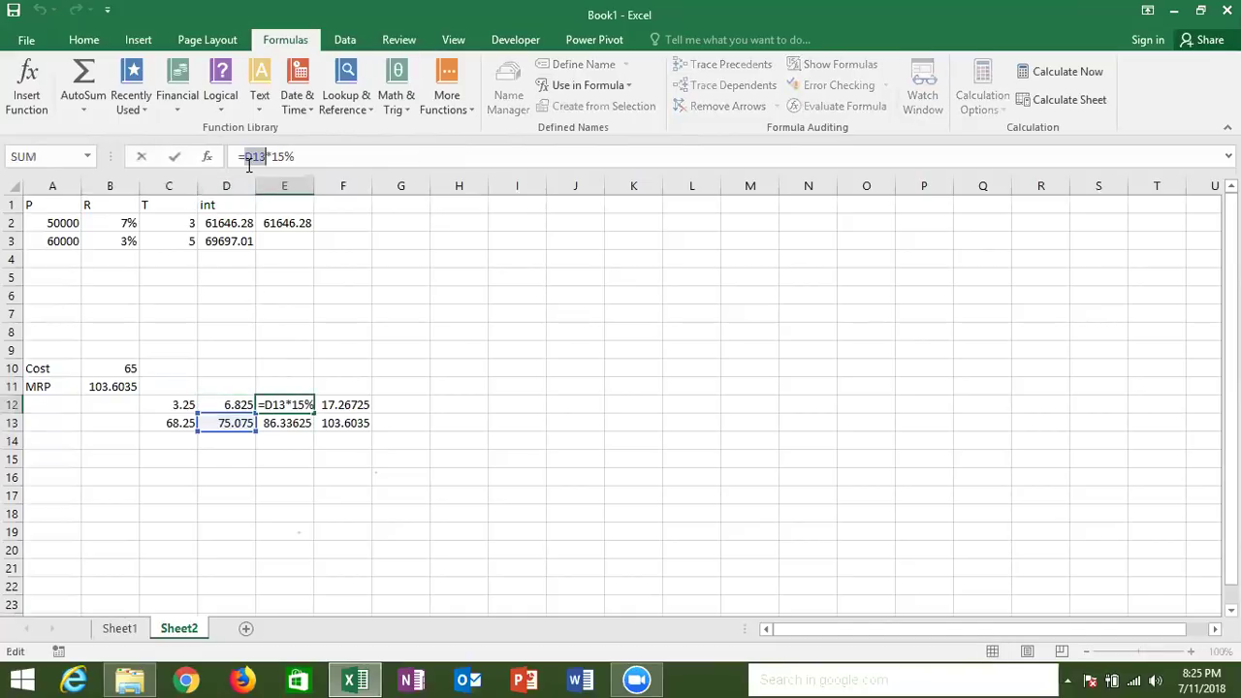
type("()")
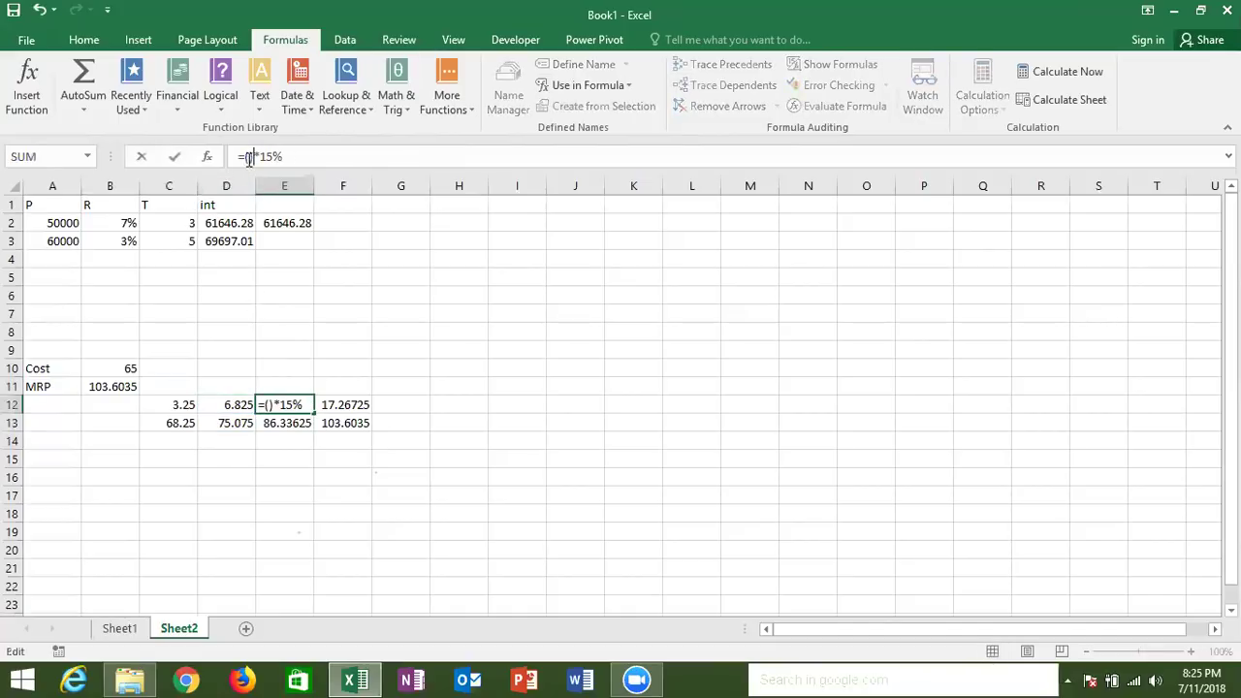
type("(B10+B10*5%)+(B10+B10*5%)*10%")
key("Return")
Paste D13's expression into E13 in place of D13, then copy E12's expression.
double_click(249, 158)
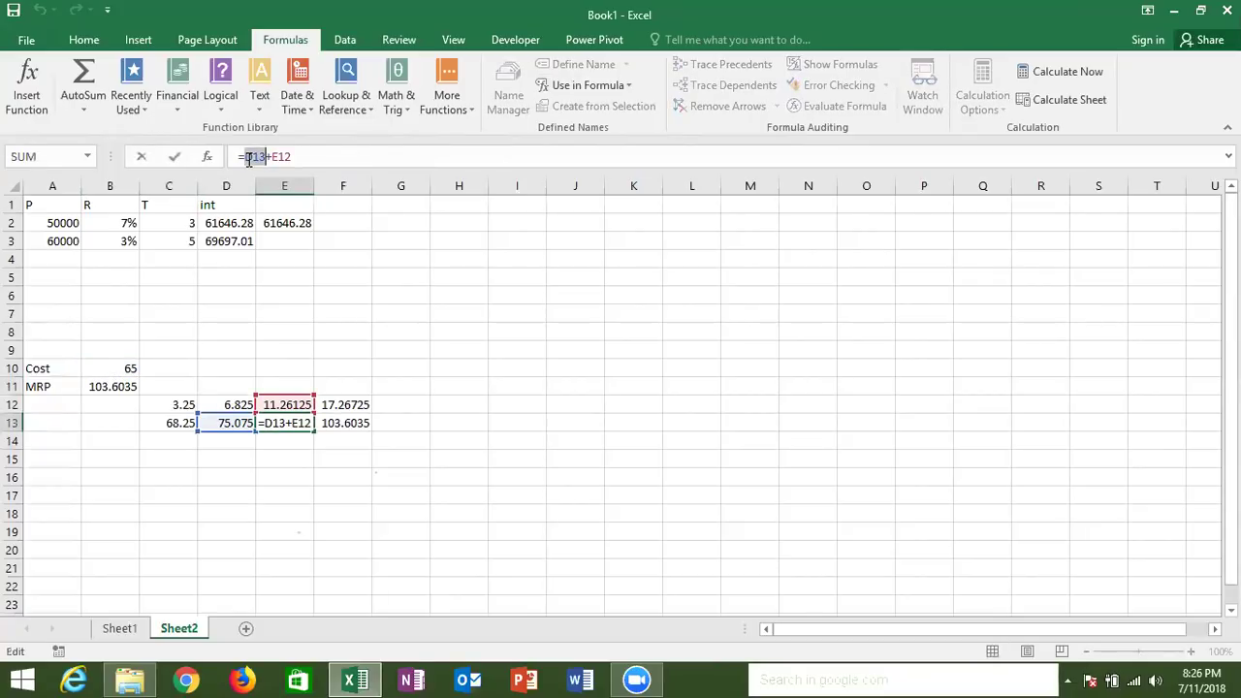
type("()")
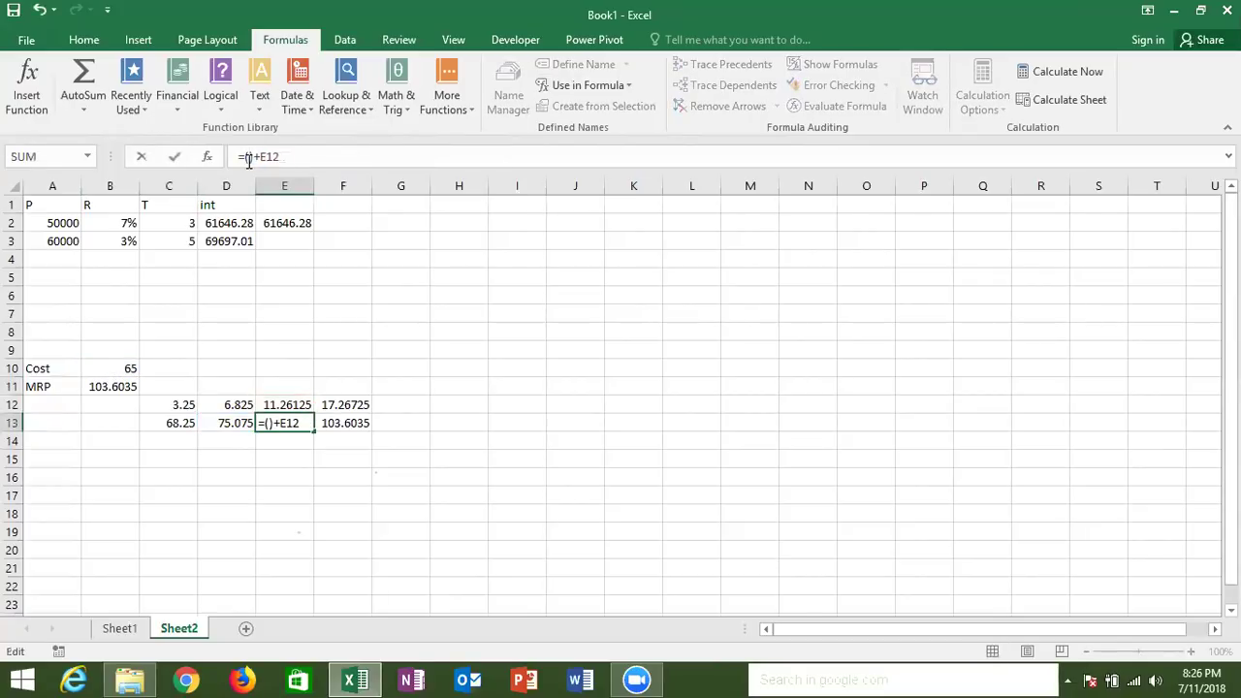
key("ctrl+v")
key("Return")
key("Up")
key("Up")
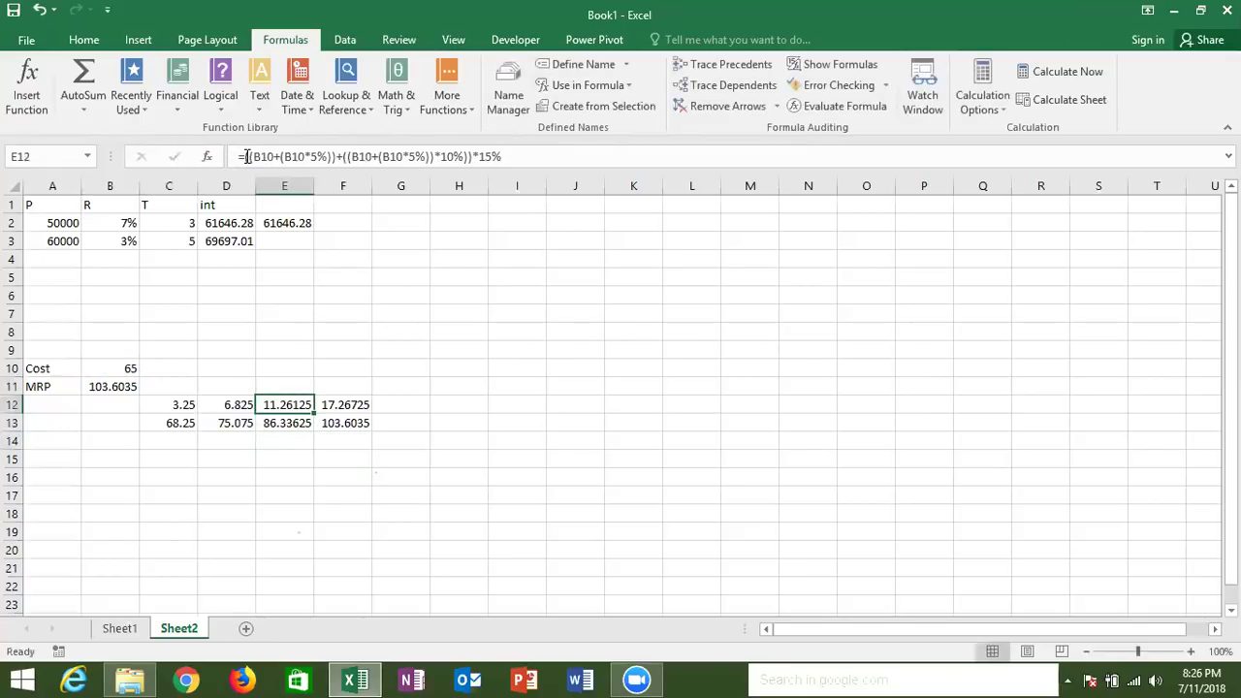
left_click_drag(249, 156, 511, 163)
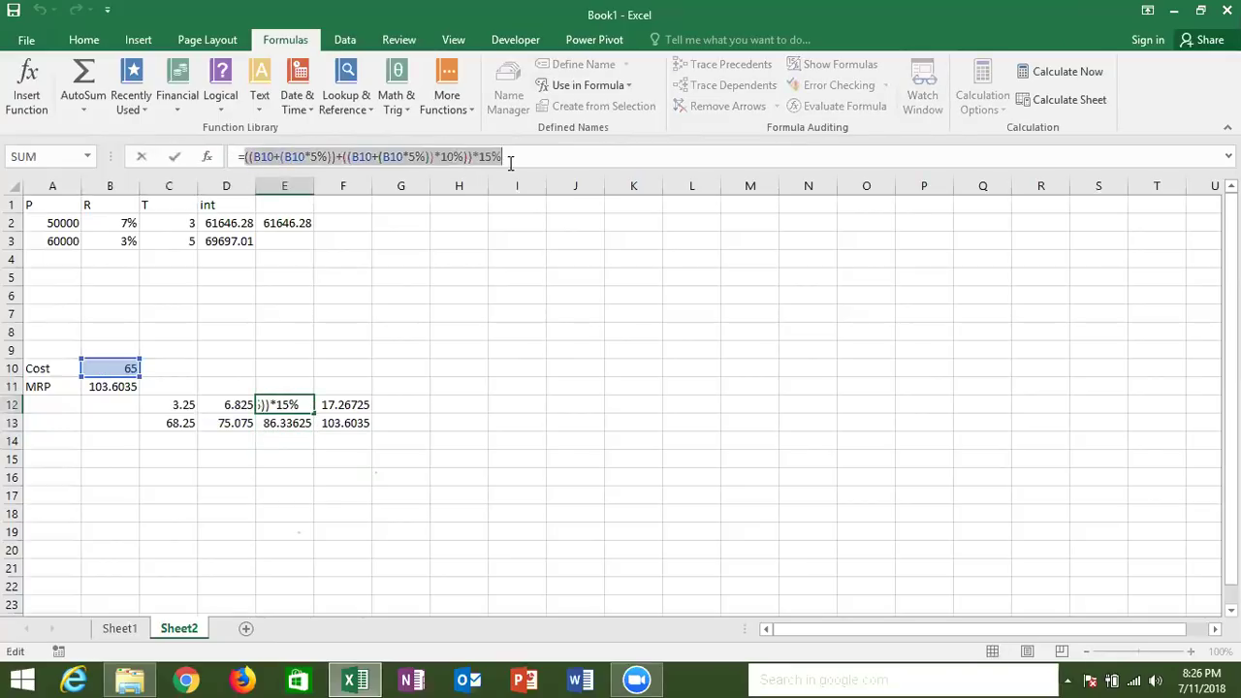
key("ctrl+c")
key("Escape")
Replace the E12 reference in E13 with E12's expression wrapped in parentheses.
key("Down")
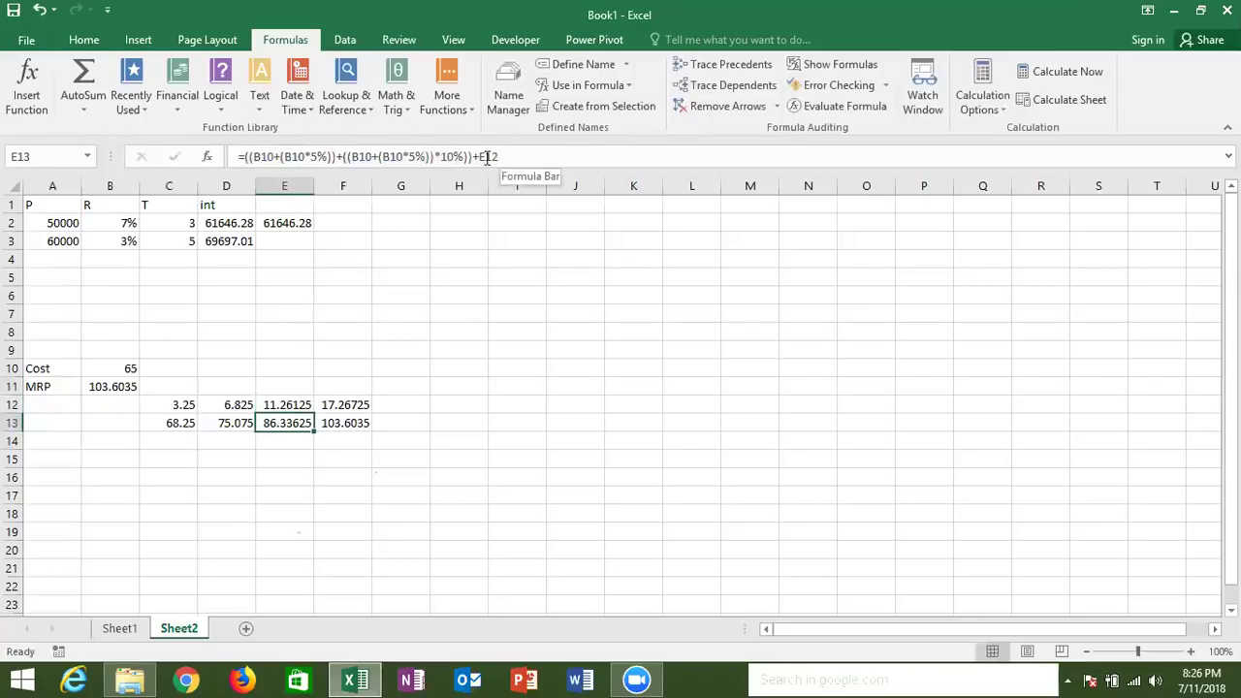
left_click(491, 156)
key("BackSpace")
key("BackSpace")
key("BackSpace")
type("(")
key("ctrl+v")
type(")")
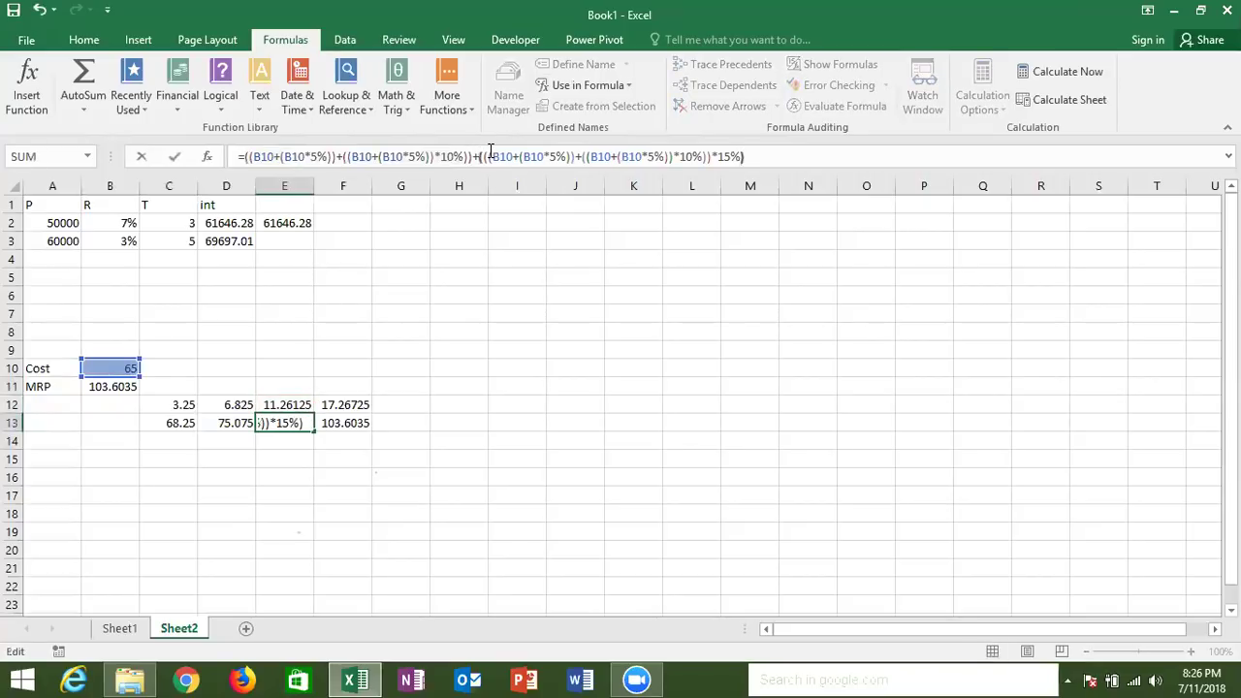
key("Return")
Copy E13's expression and paste it into F12 in place of the E13 reference.
key("Up")
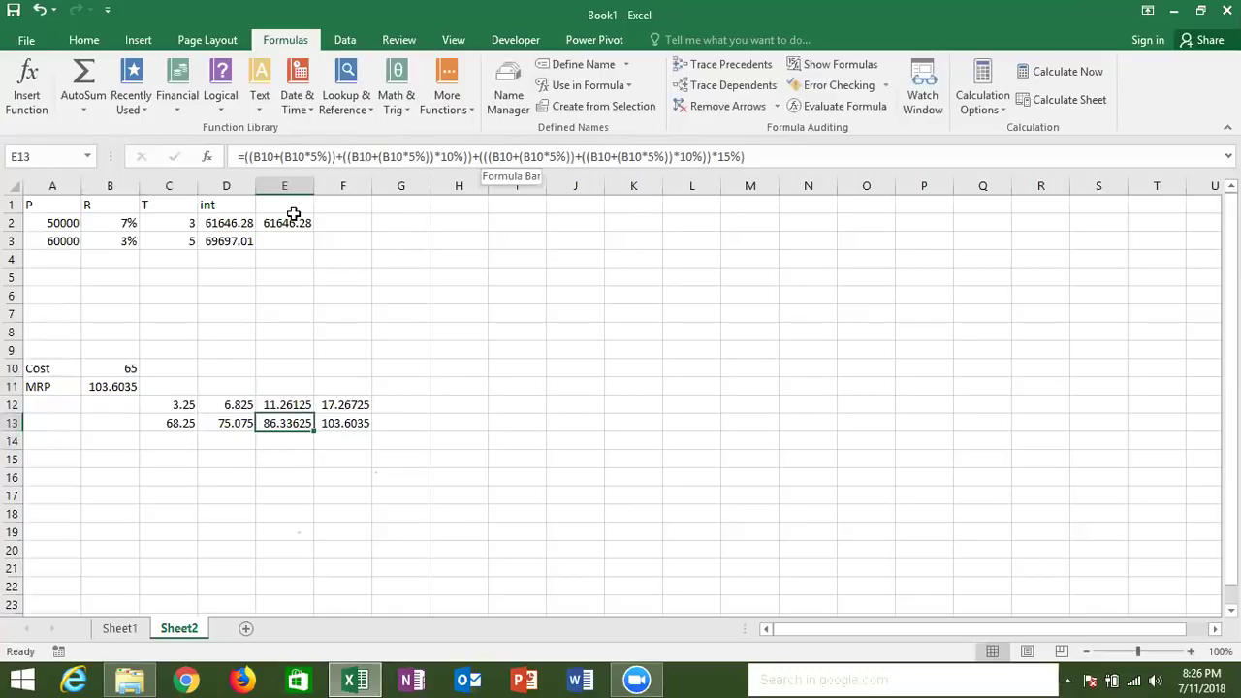
left_click(243, 156)
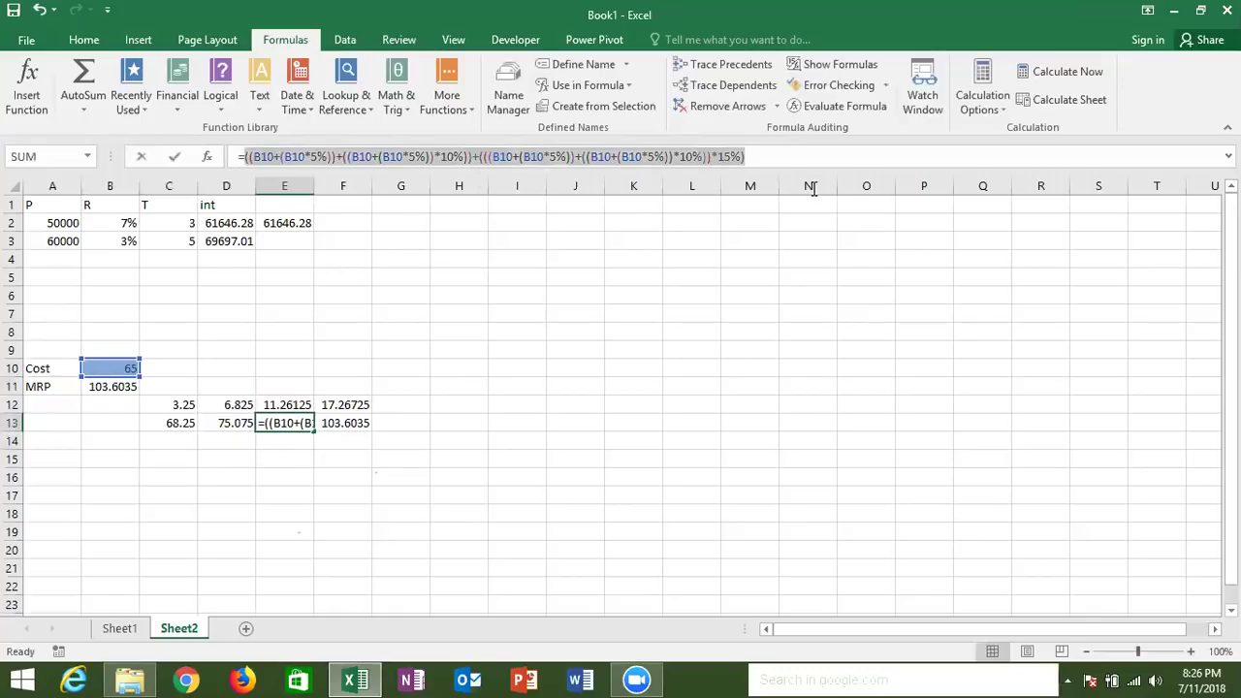
key("End")
key("Escape")
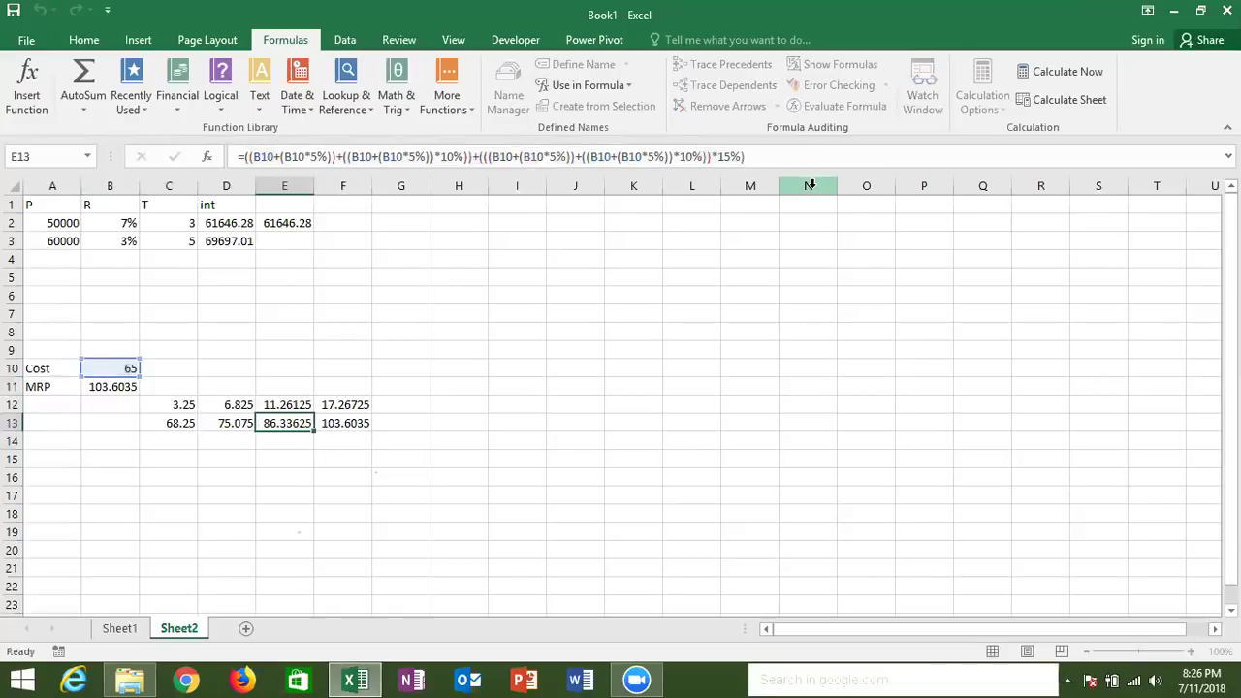
key("Up")
key("Right")
key("F2")
double_click(258, 157)
type("()")
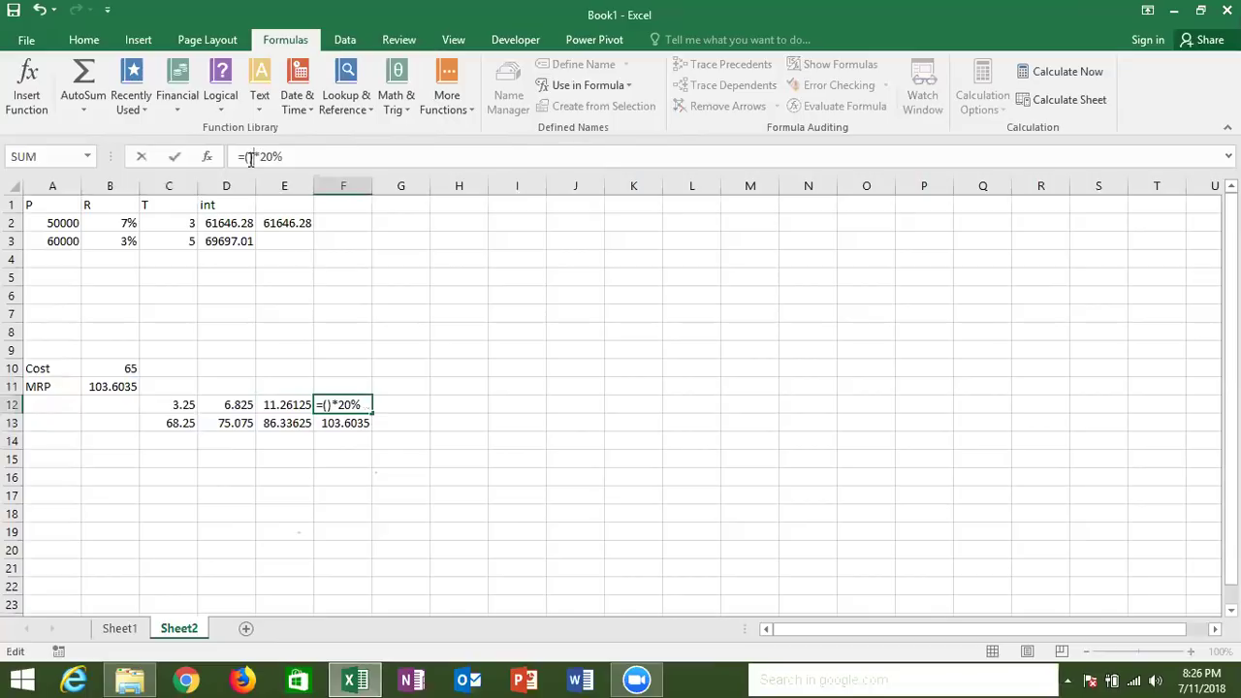
key("ctrl+v")
key("Return")
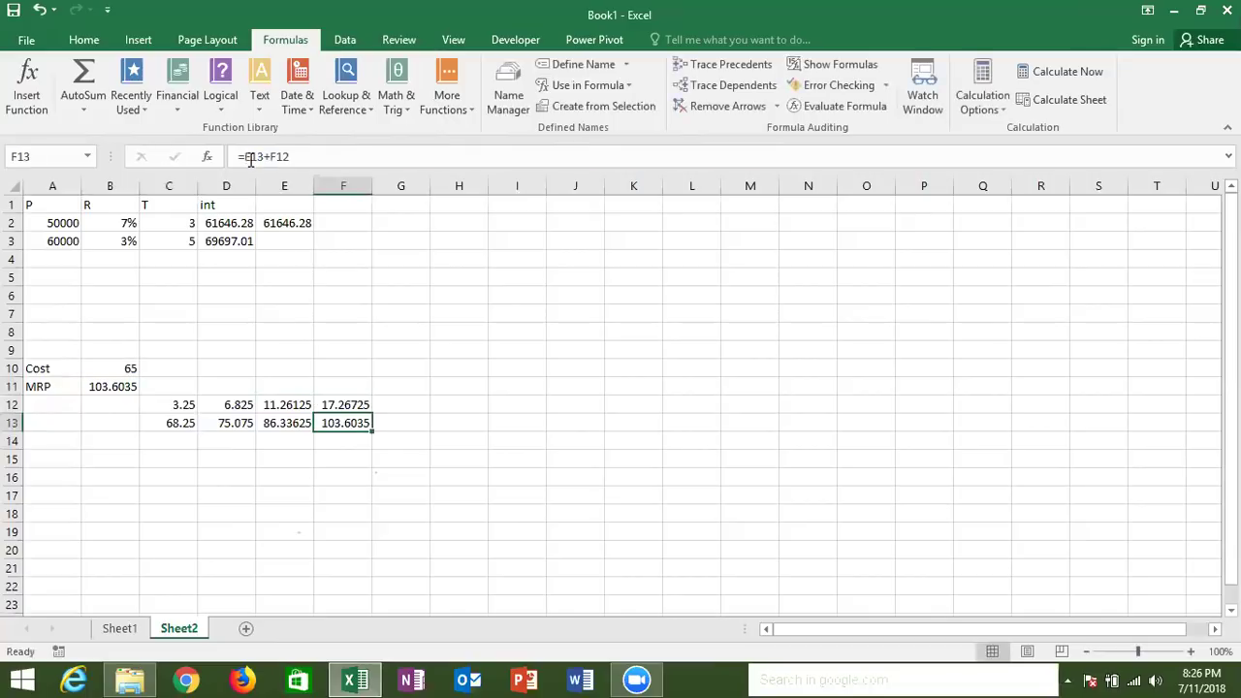
Paste E13's expression into F13, then begin replacing its F12 reference with F12's expression *20%.
double_click(251, 157)
type("()")
key("ctrl+v")
key("Return")
key("Up")
key("Up")
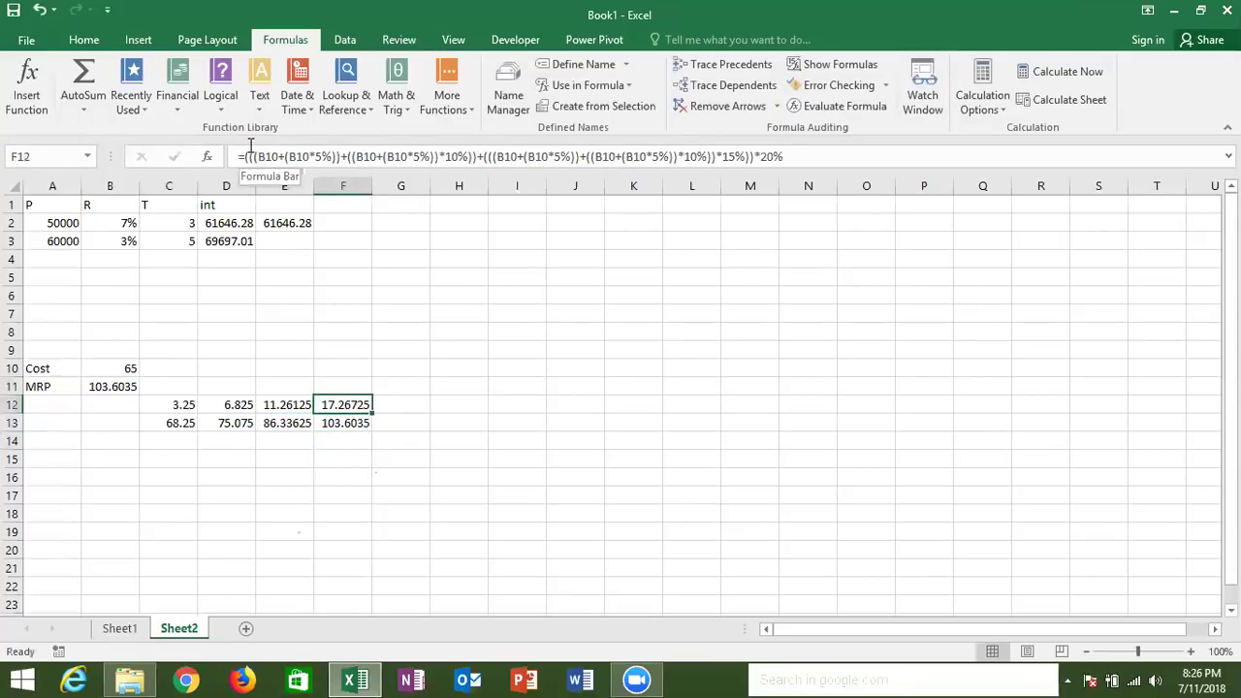
left_click_drag(246, 156, 826, 174)
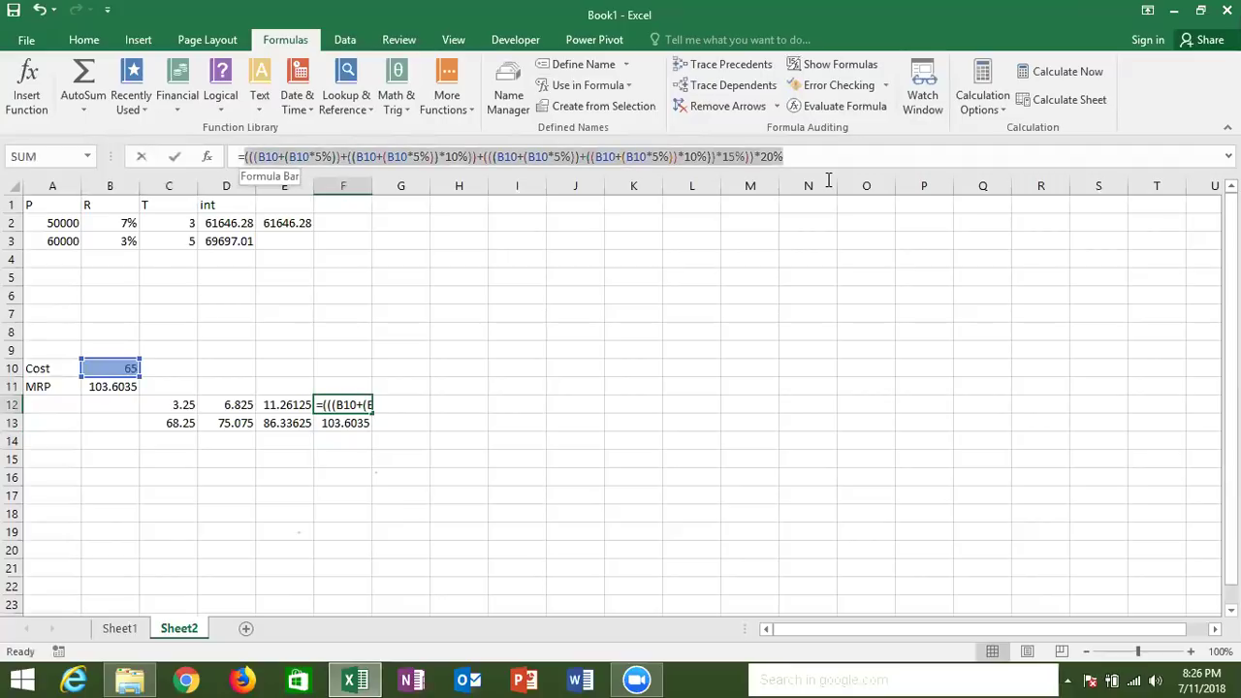
key("Escape")
key("Down")
left_click(774, 156)
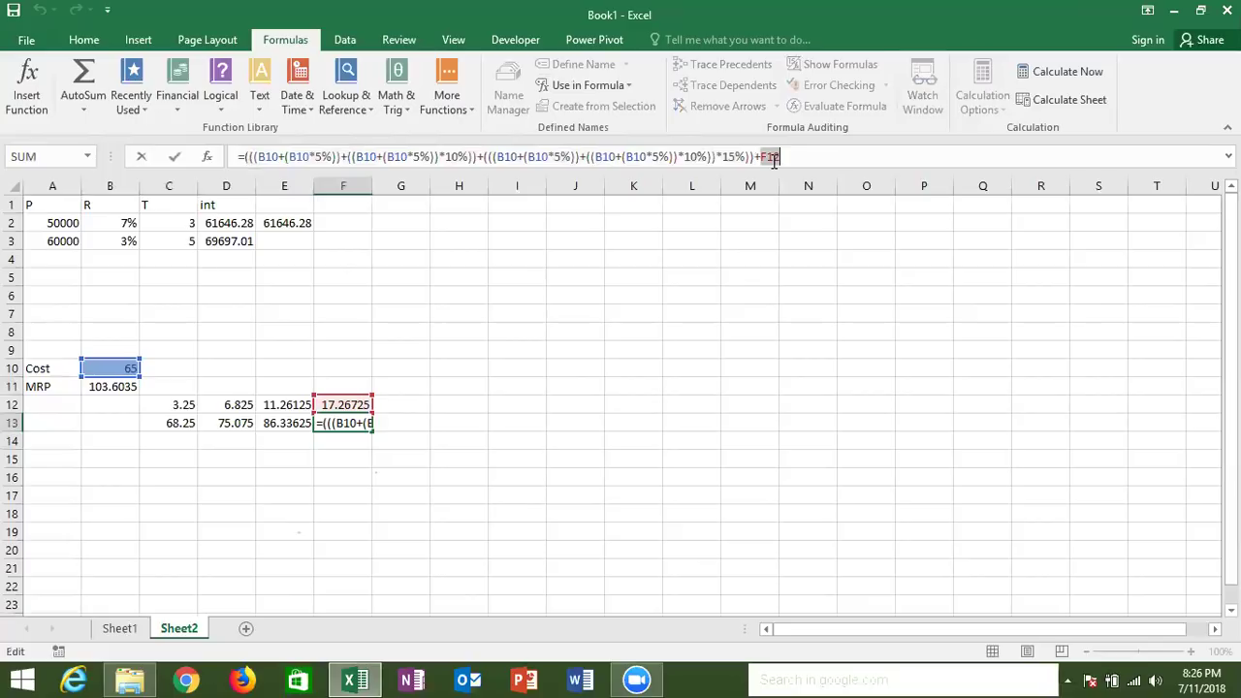
key("BackSpace")
key("BackSpace")
key("BackSpace")
key("BackSpace")
type("*20%")
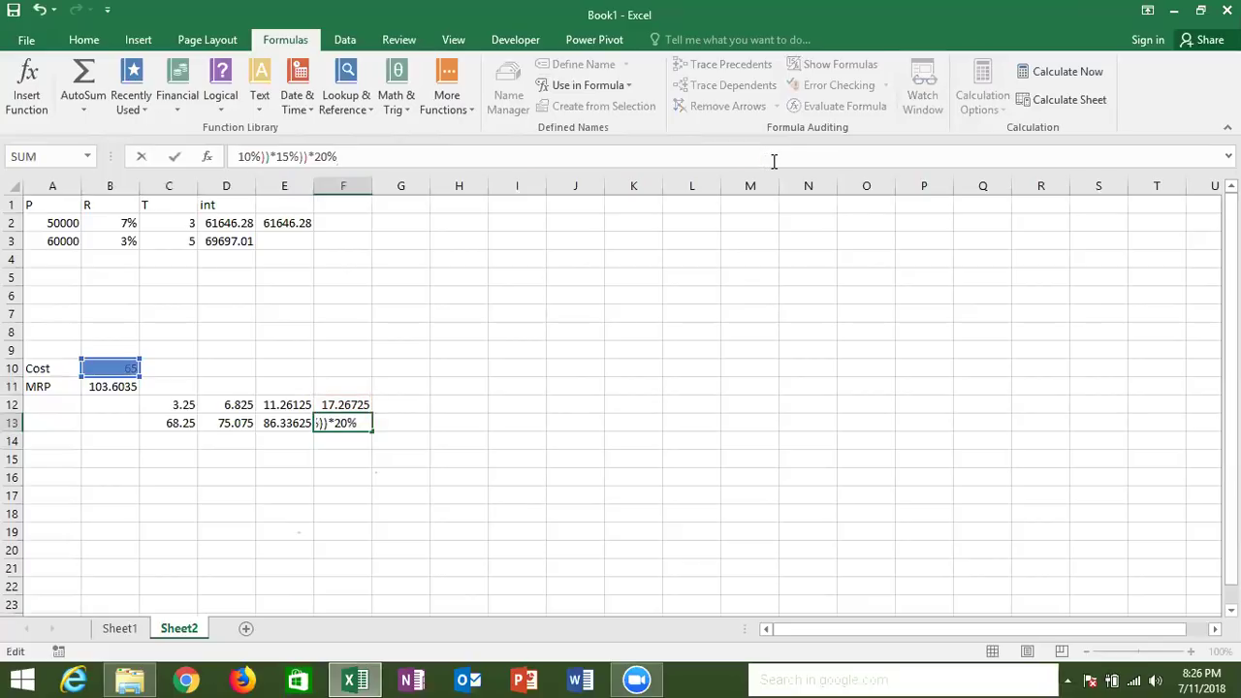
key("Return")
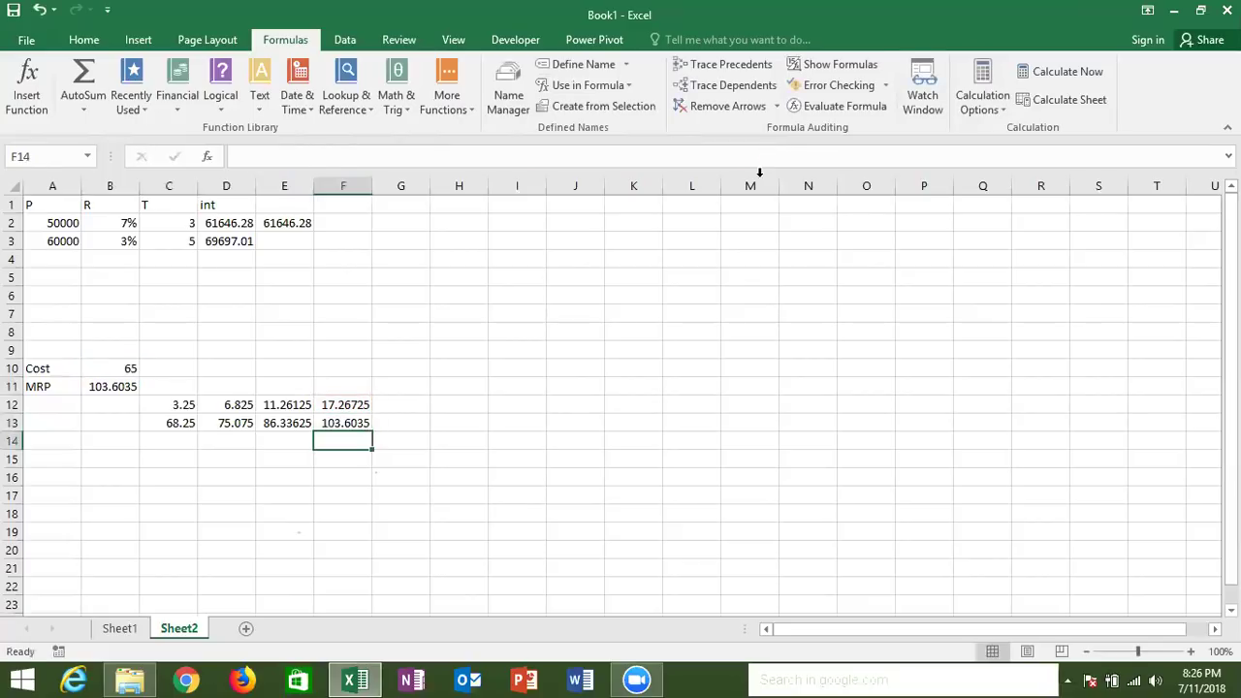
left_click(355, 422)
key("ctrl+c")
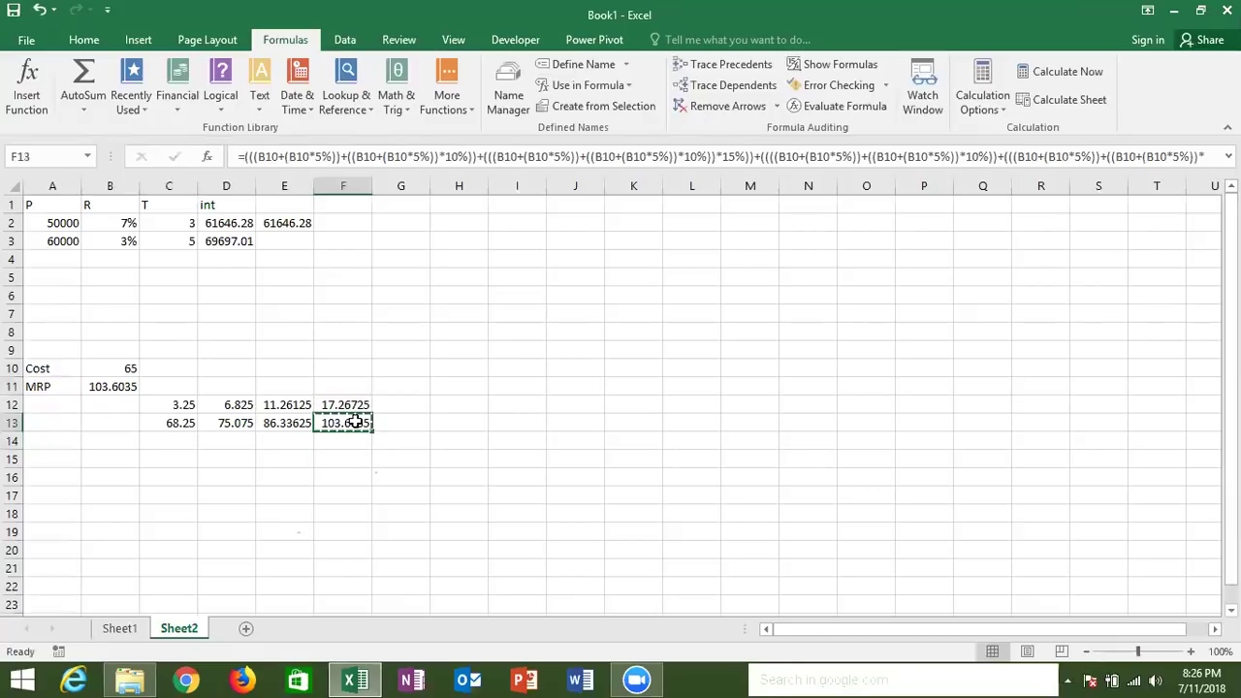
left_click(113, 403)
key("ctrl+v")
key("Up")
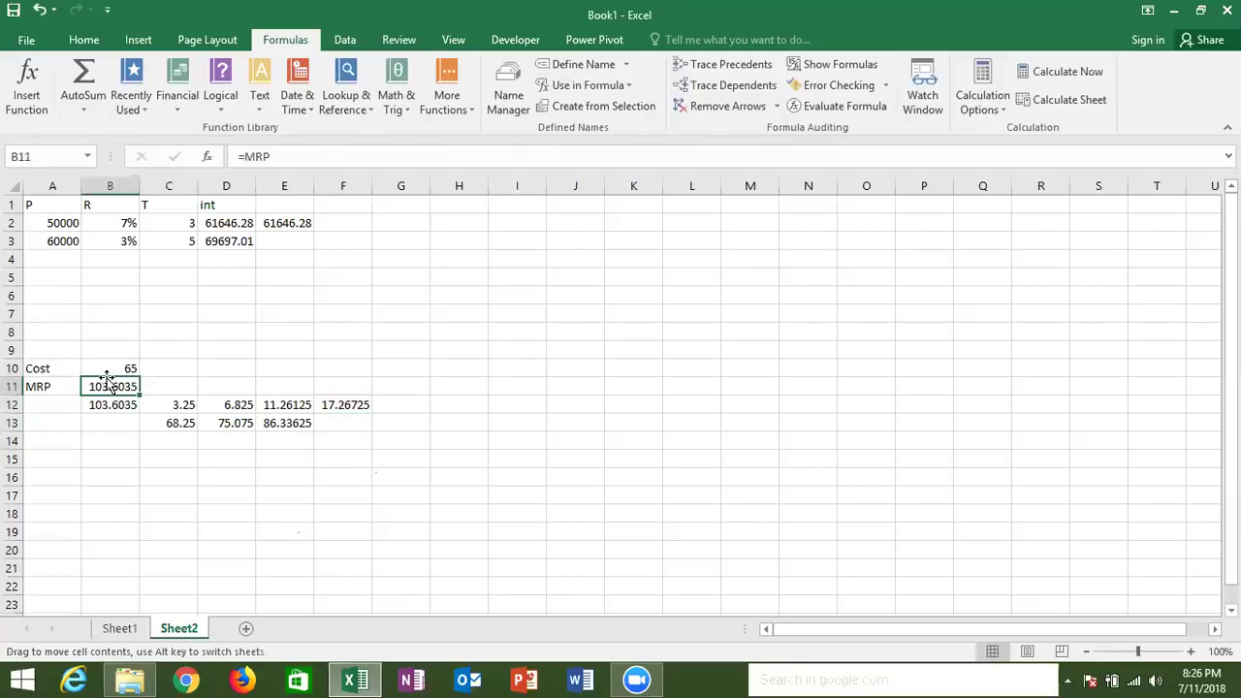
double_click(110, 385)
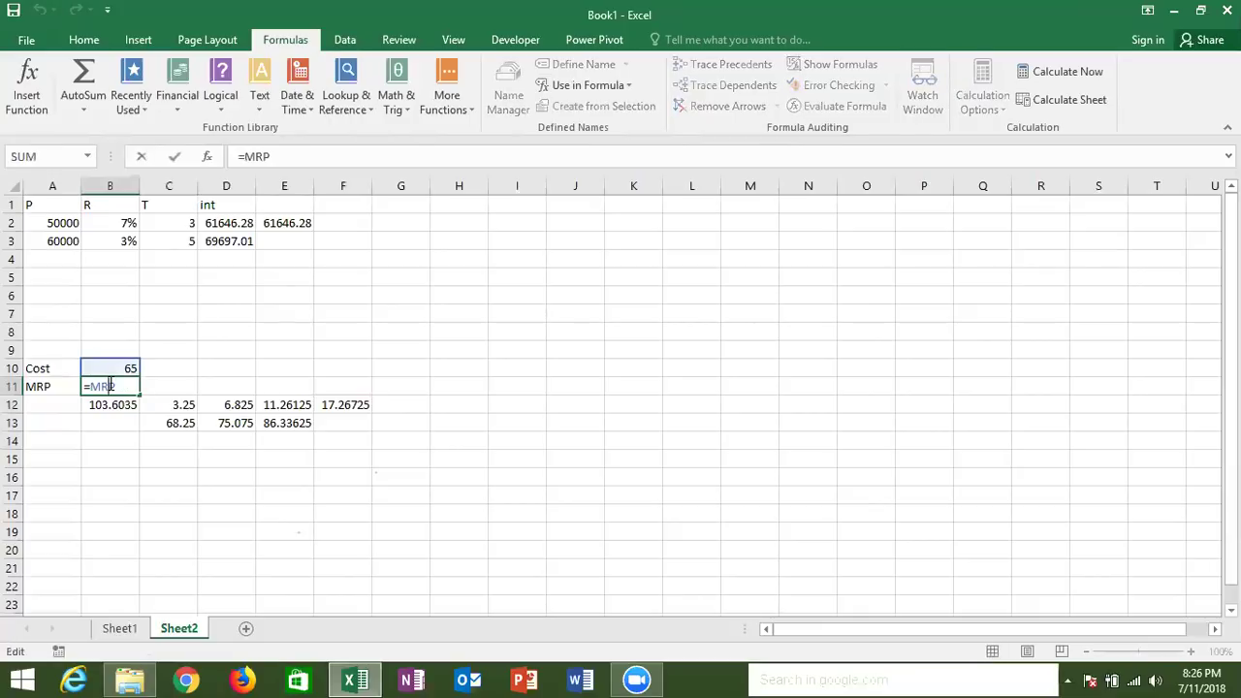
key("Escape")
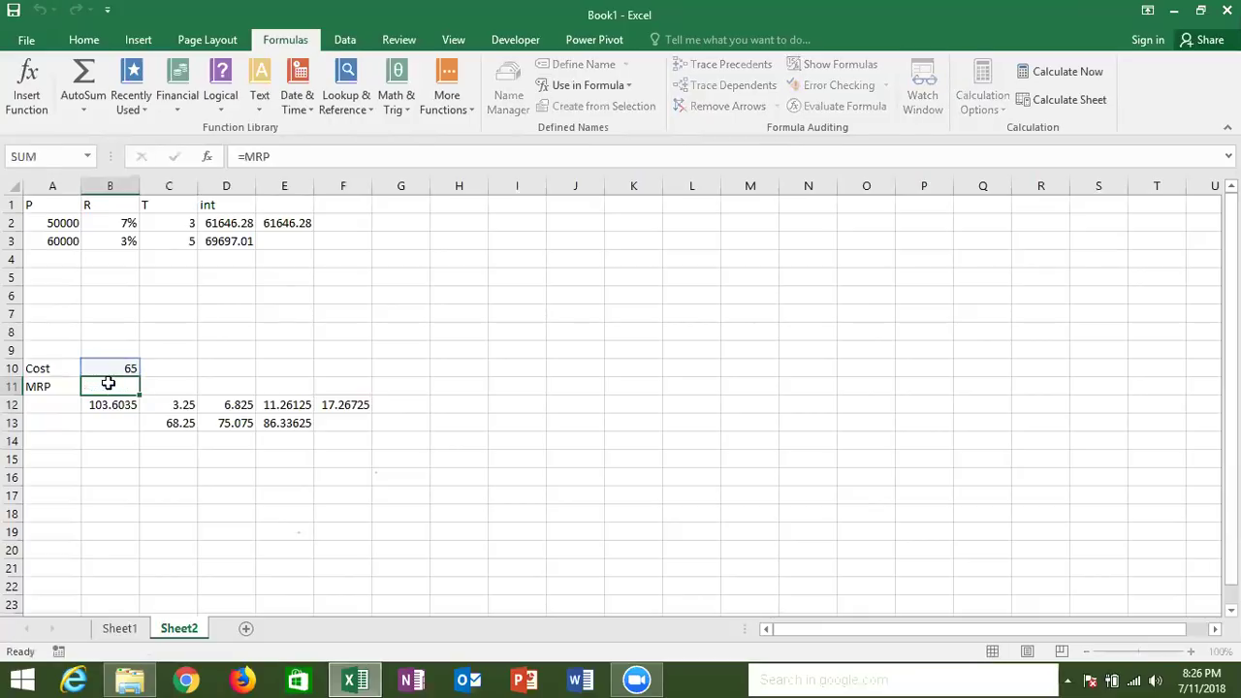
double_click(112, 404)
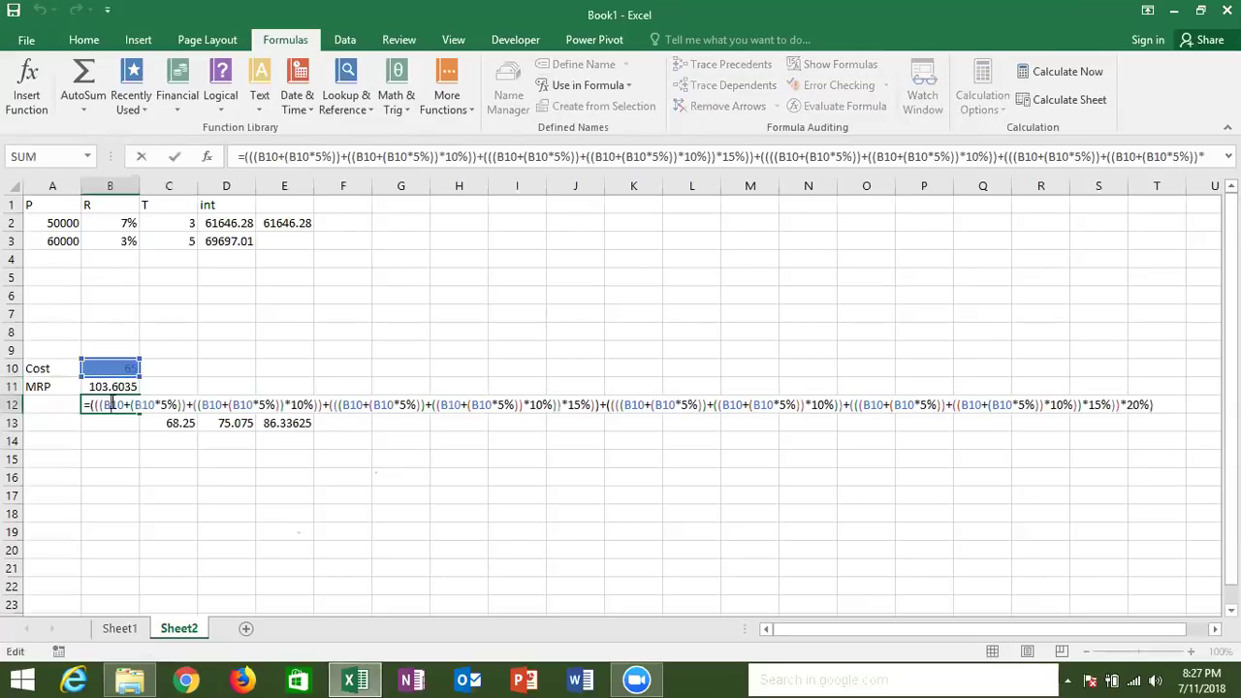
key("Escape")
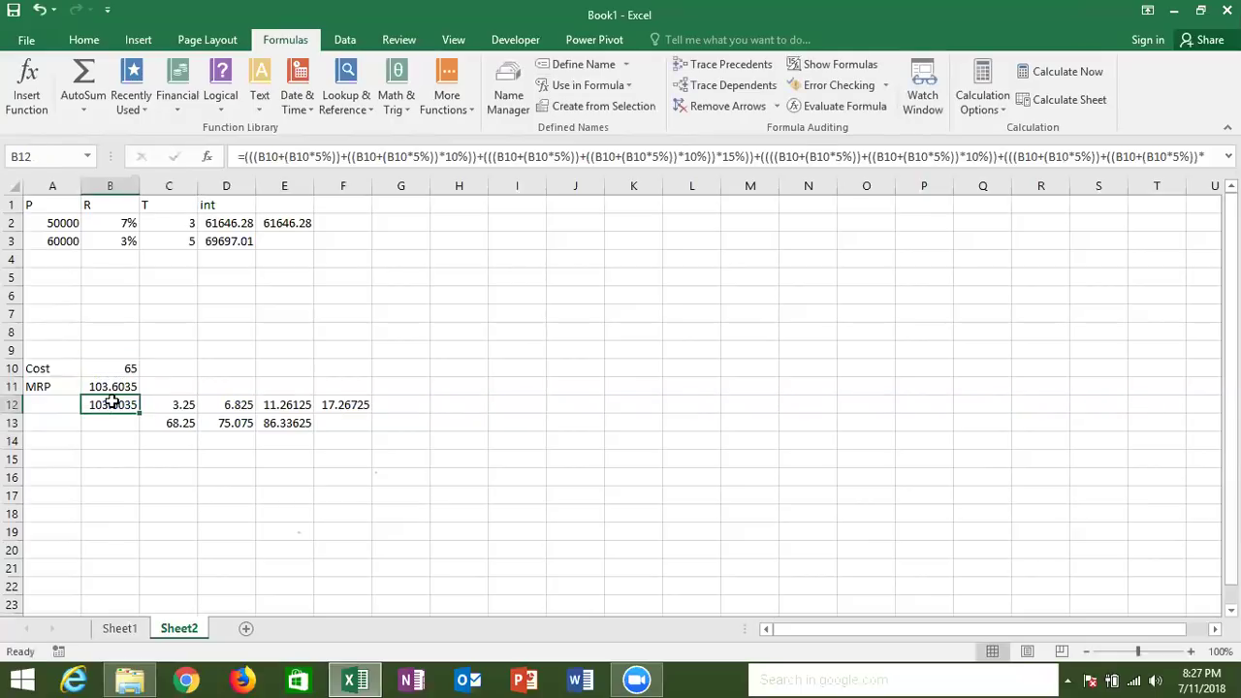
key("Right")
key("Down")
key("Up")
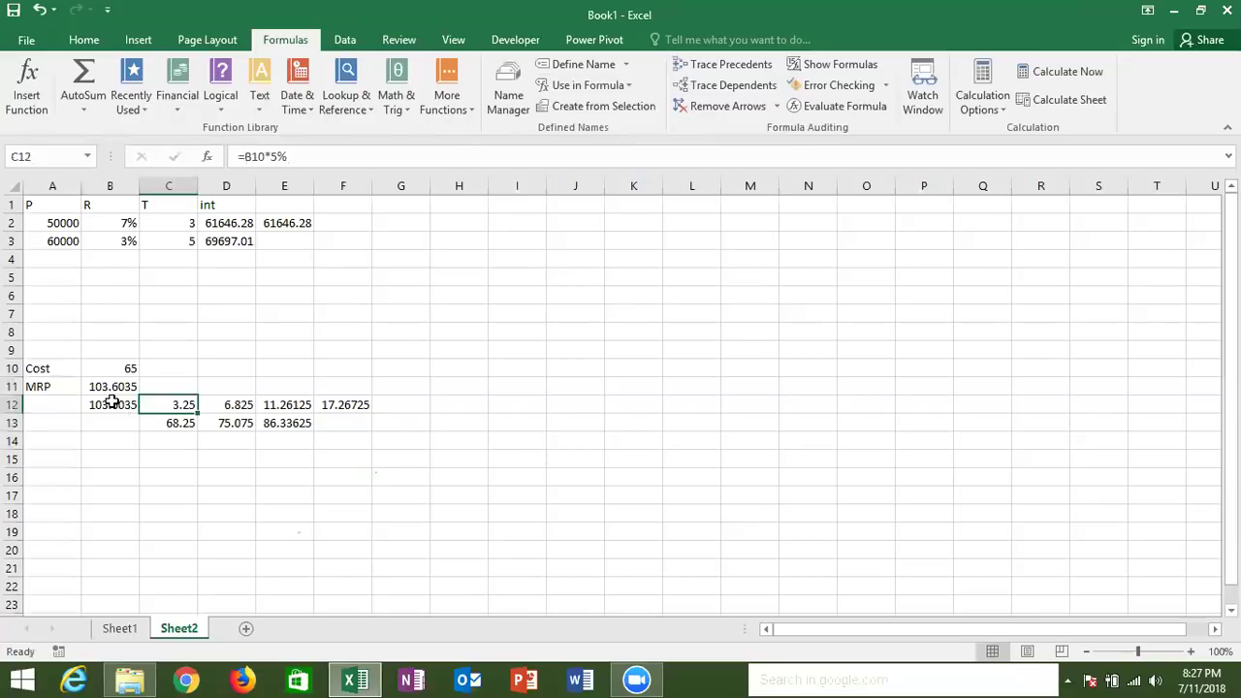
key("Left")
double_click(113, 403)
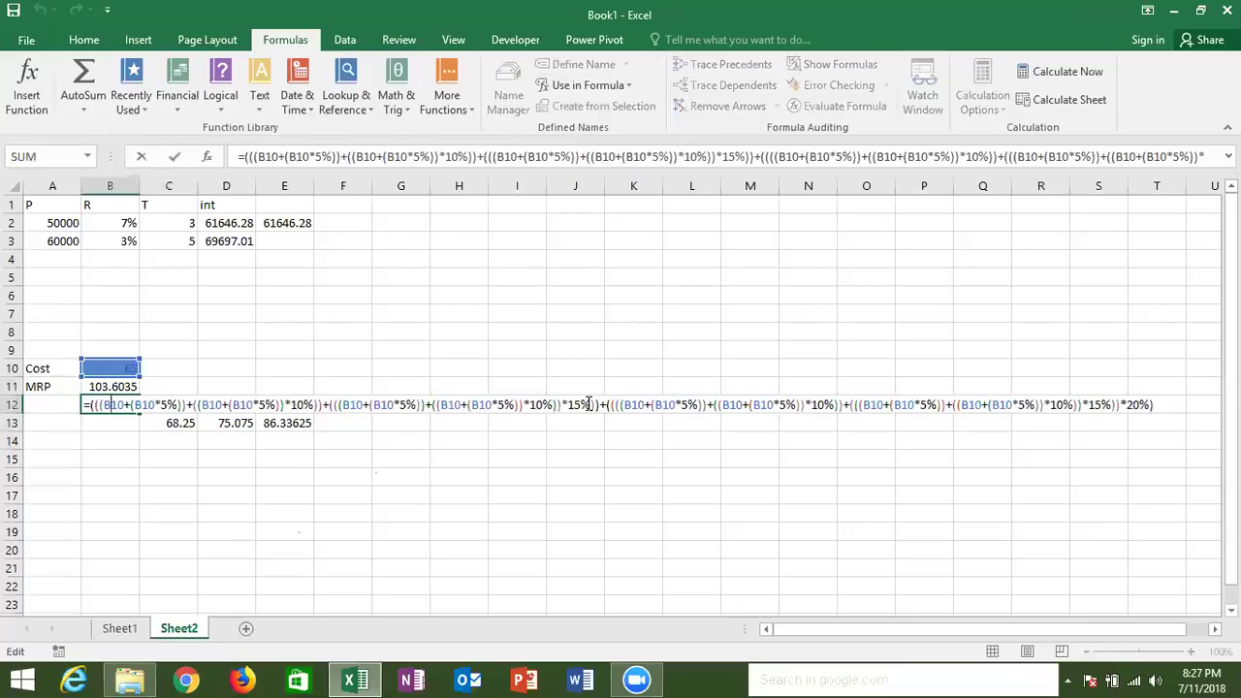
key("Escape")
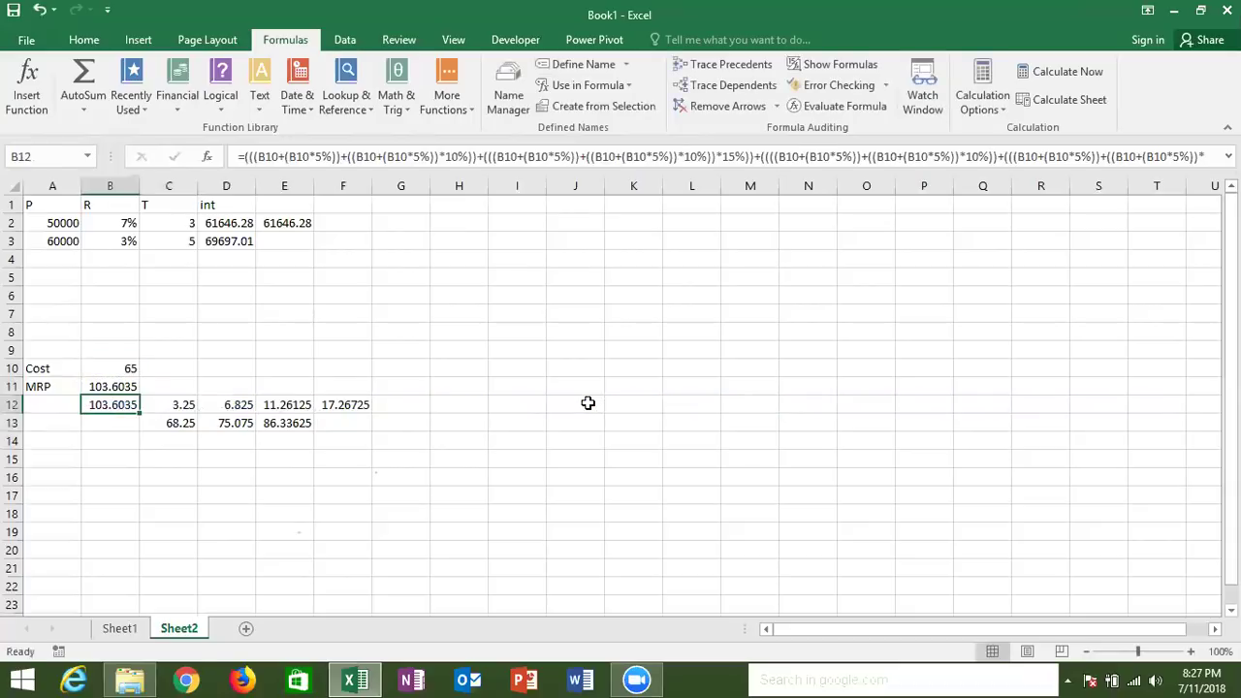
key("Up")
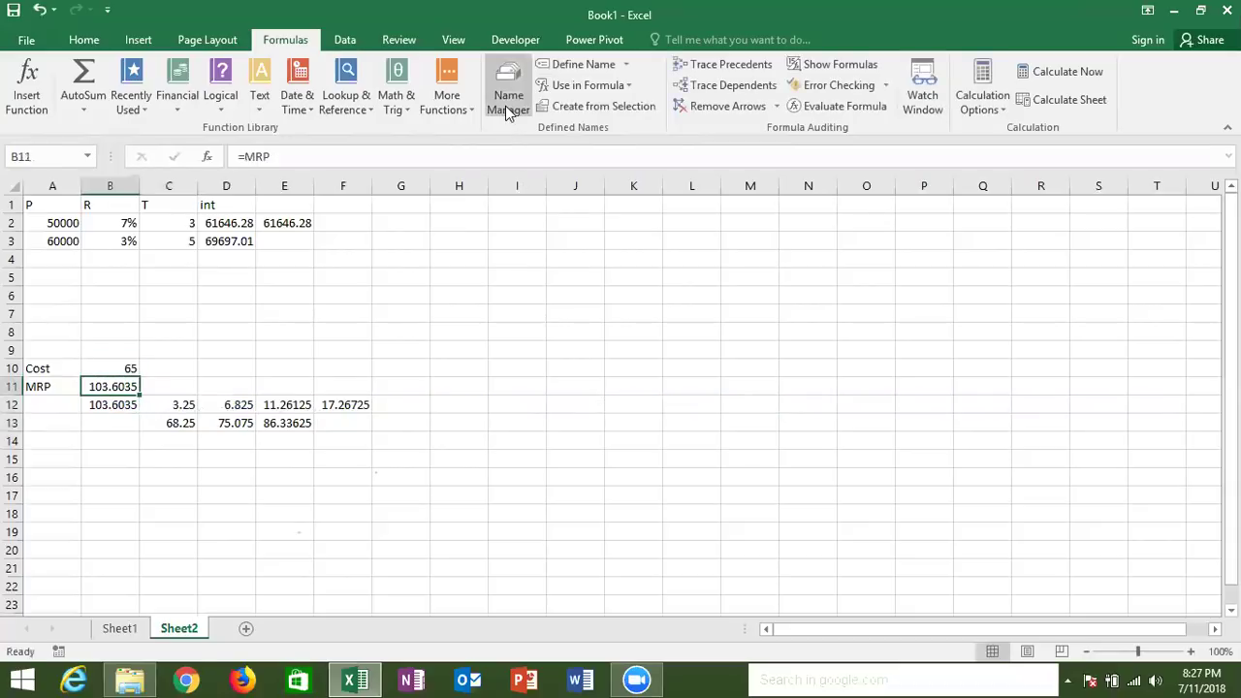
left_click(505, 105)
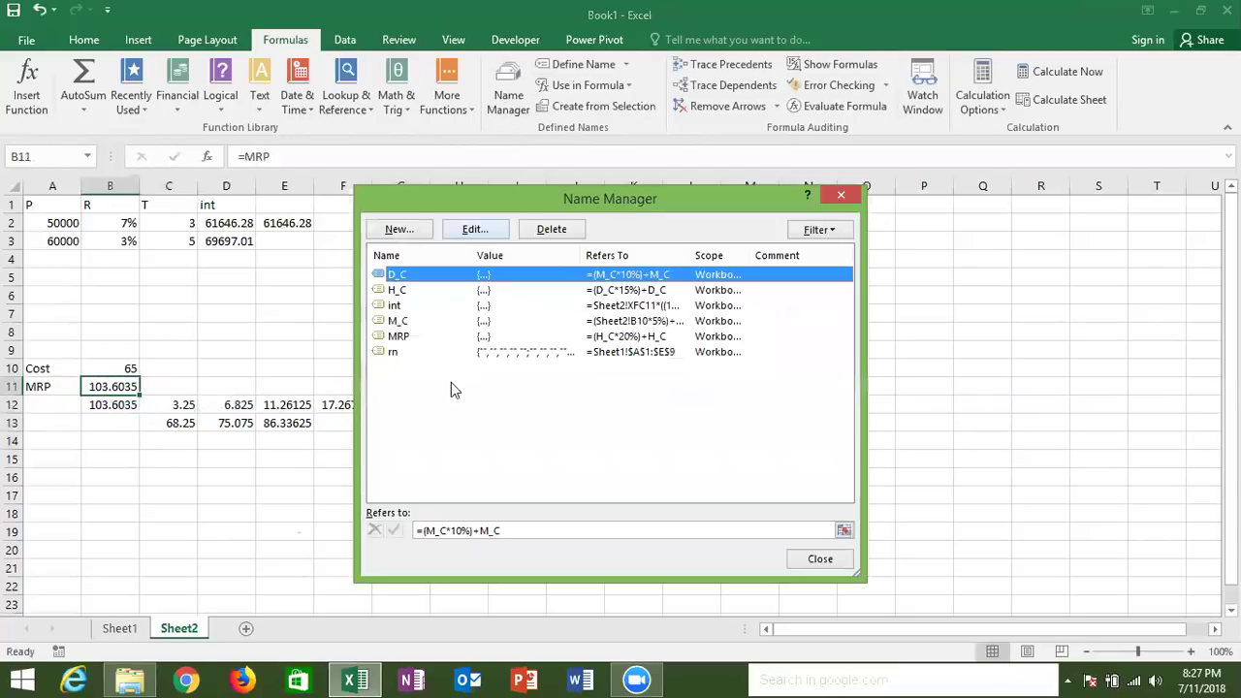
left_click(412, 321)
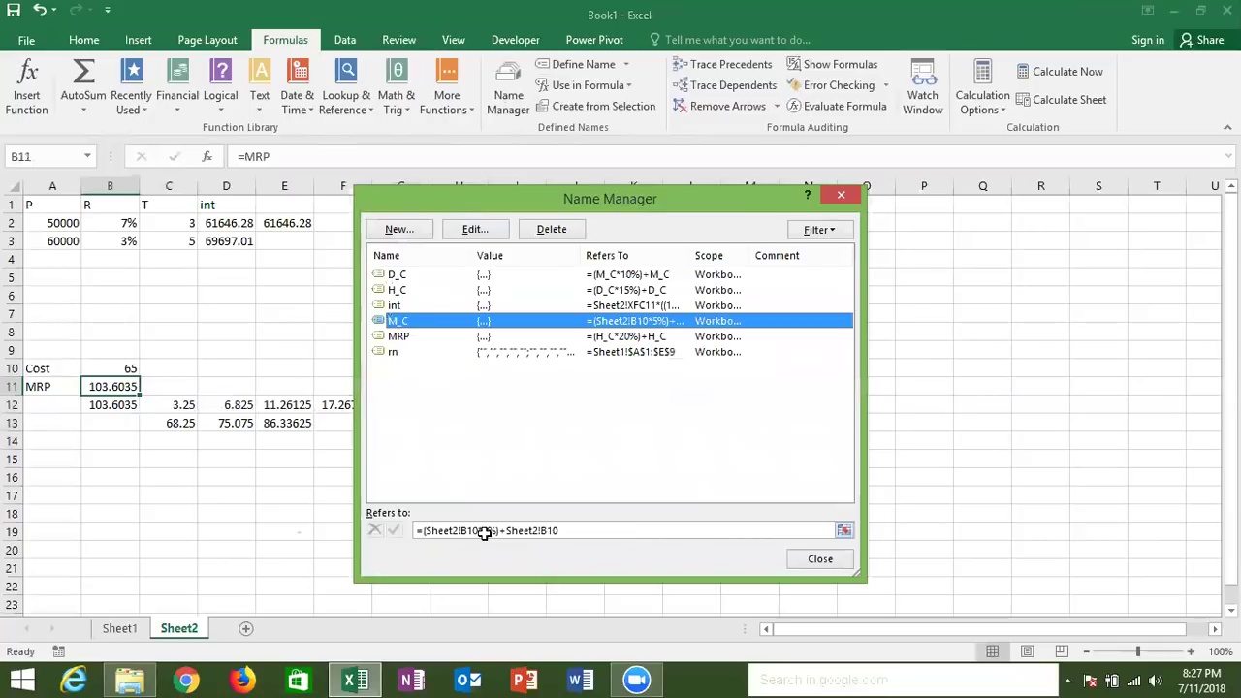
key("Escape")
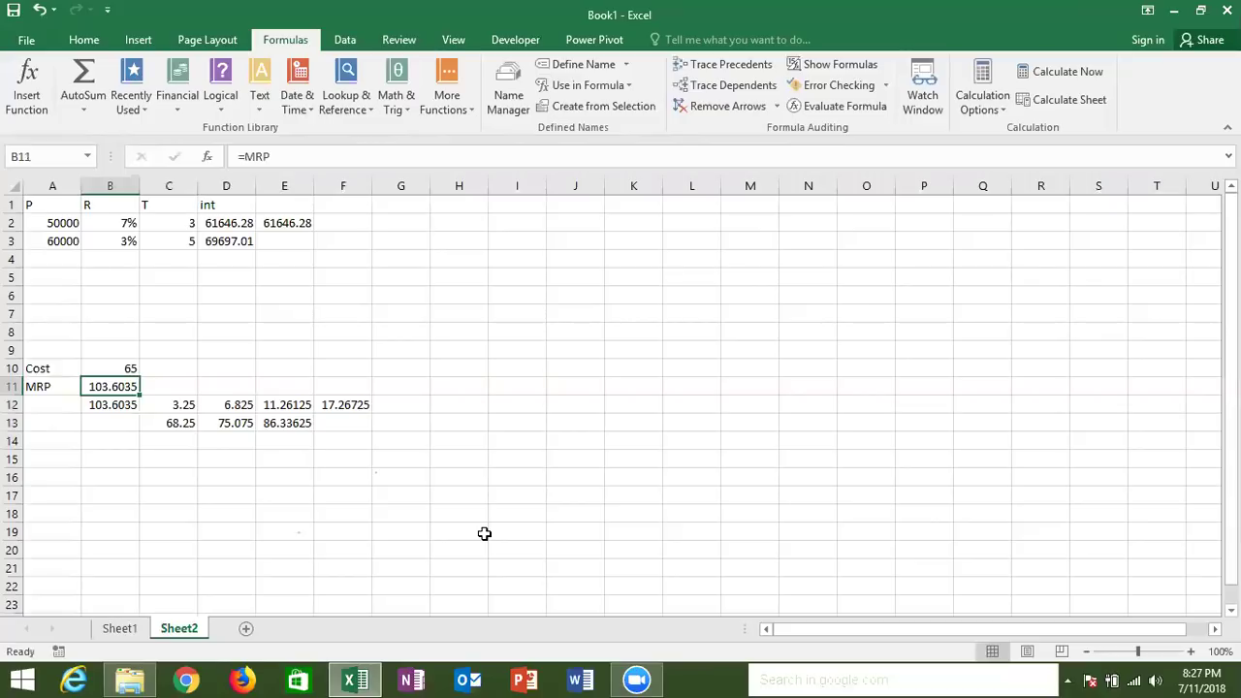
double_click(110, 406)
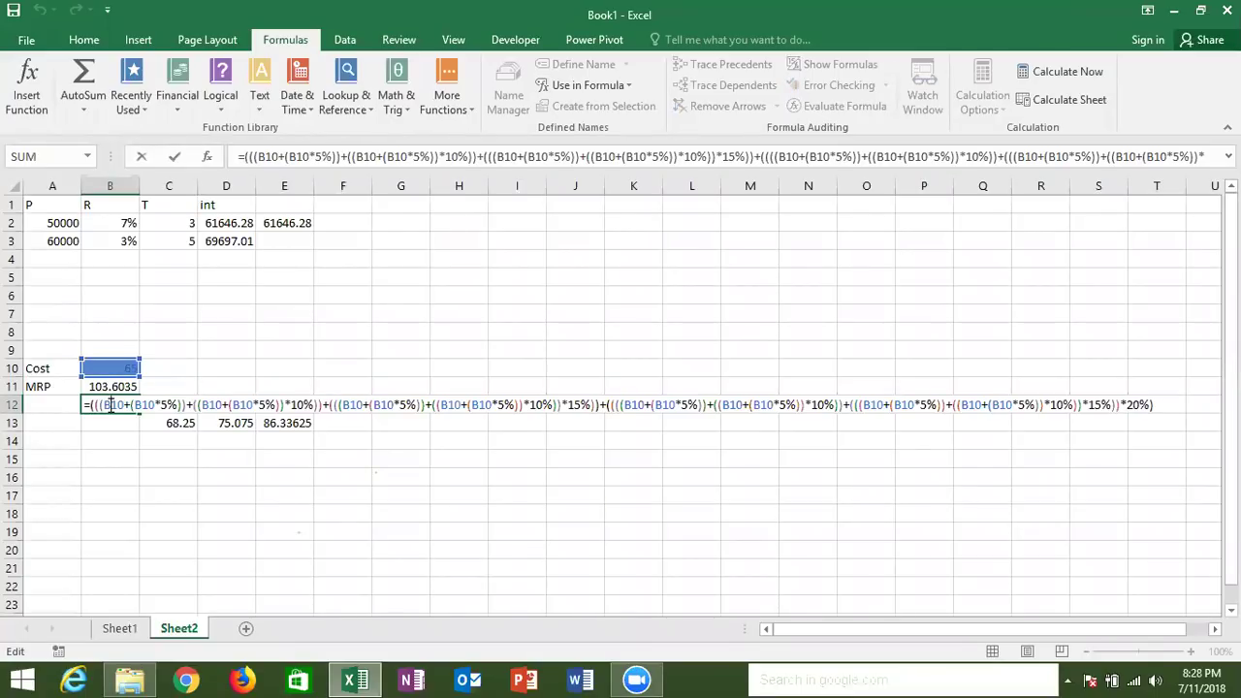
key("ctrl+Return")
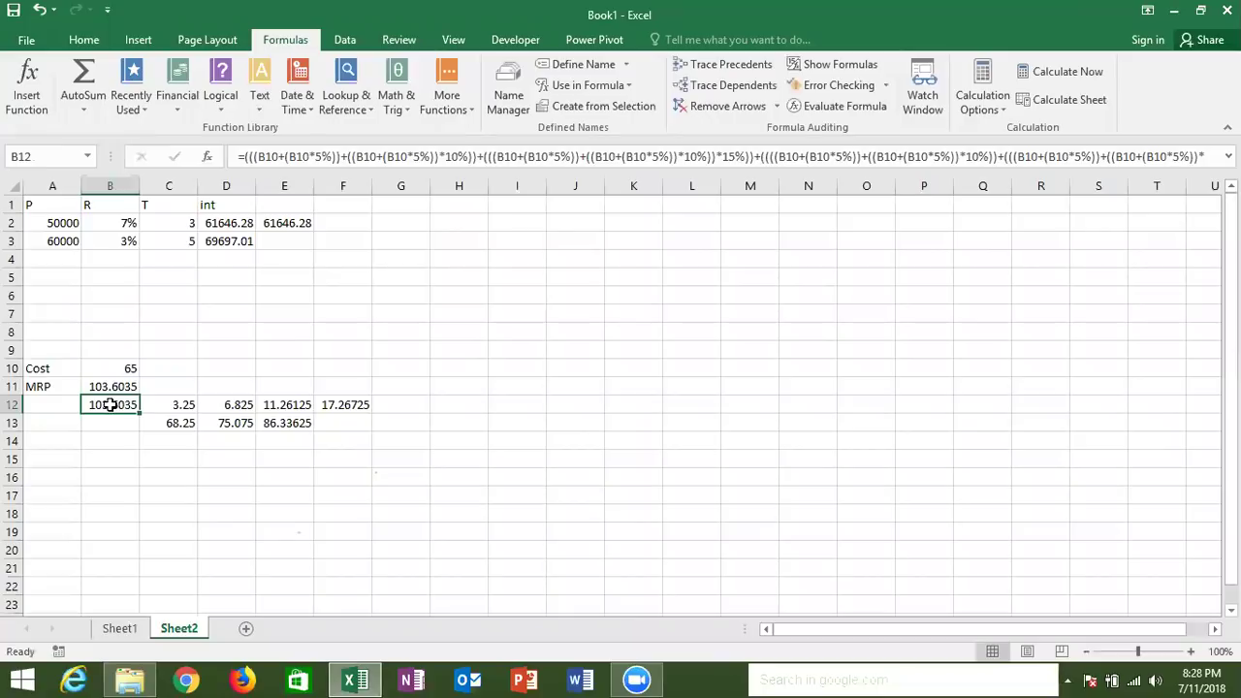
key("Up")
key("Up")
left_click(109, 384)
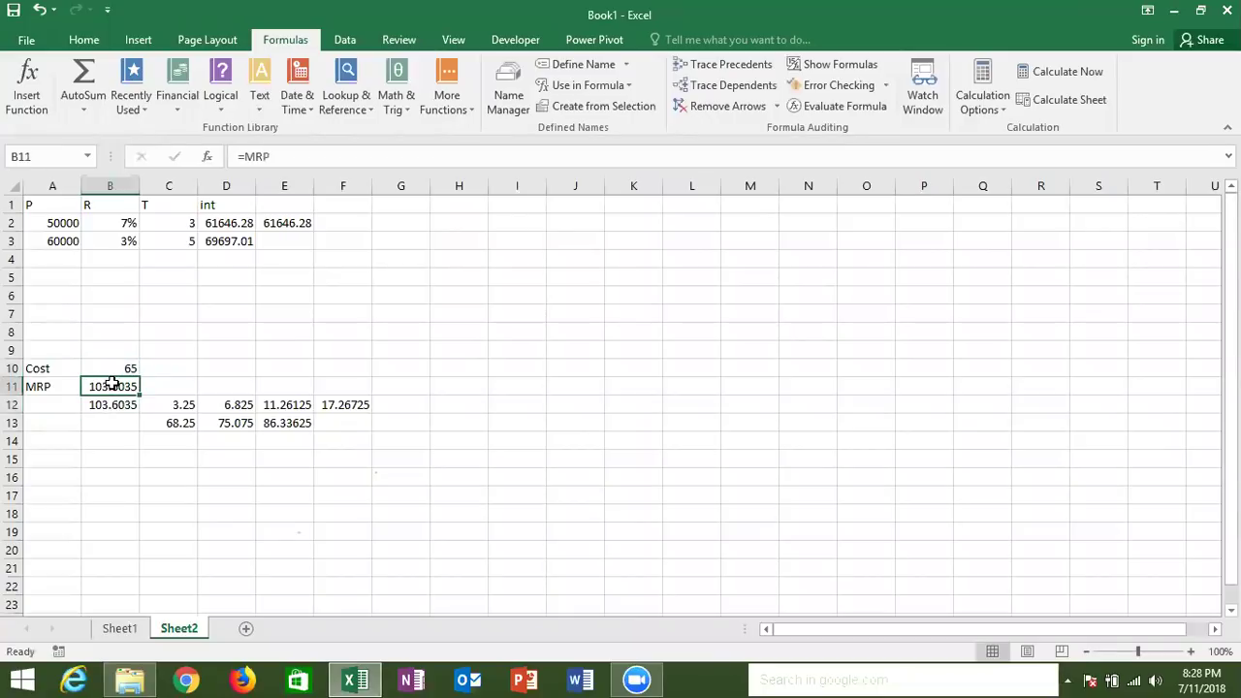
double_click(114, 384)
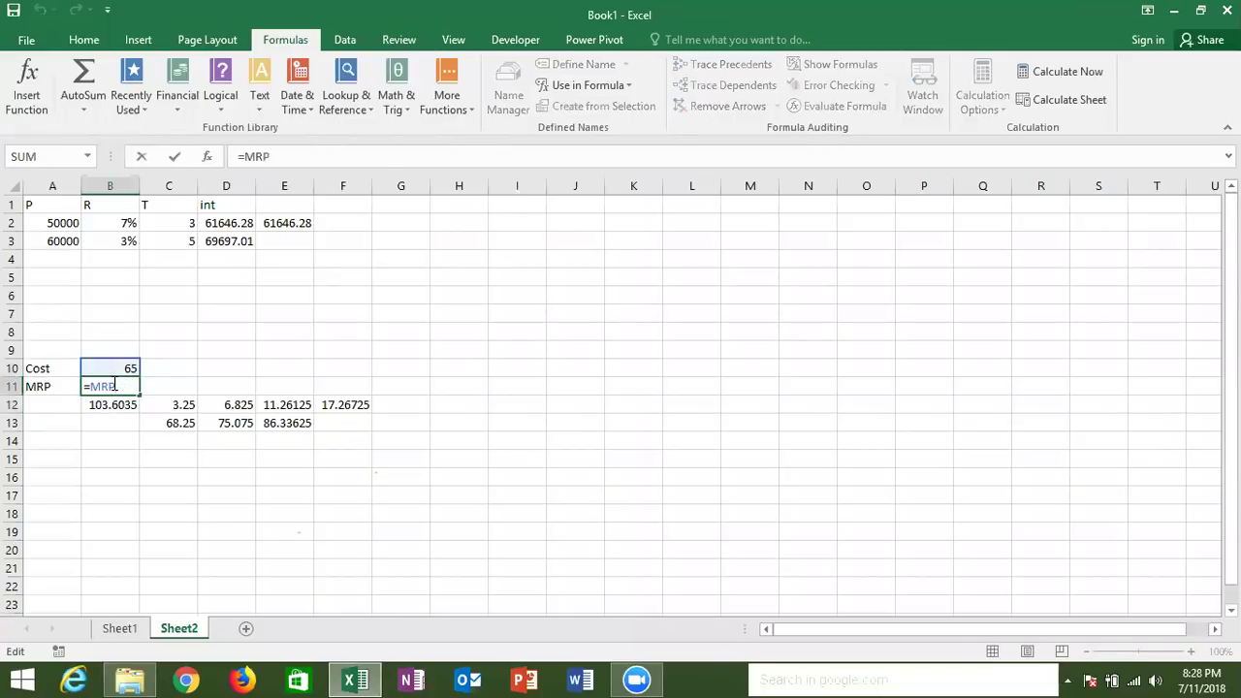
key("ctrl+Return")
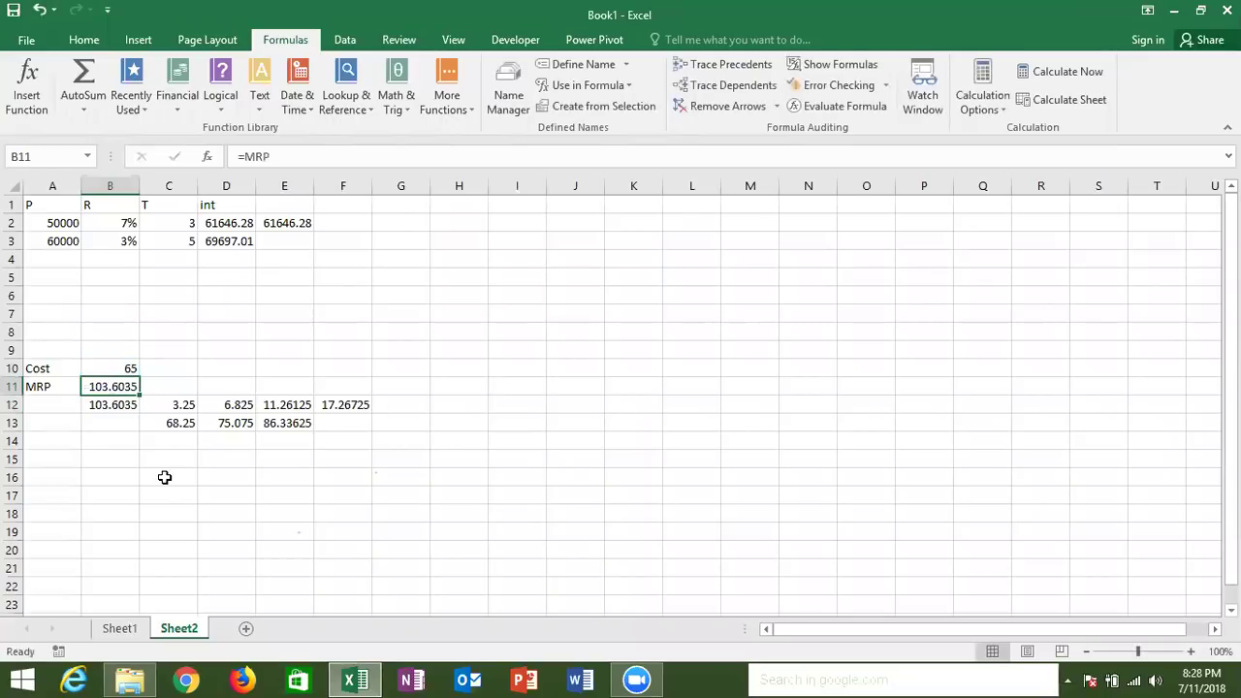
Add a new sheet, leaving its default name unchanged.
double_click(245, 628)
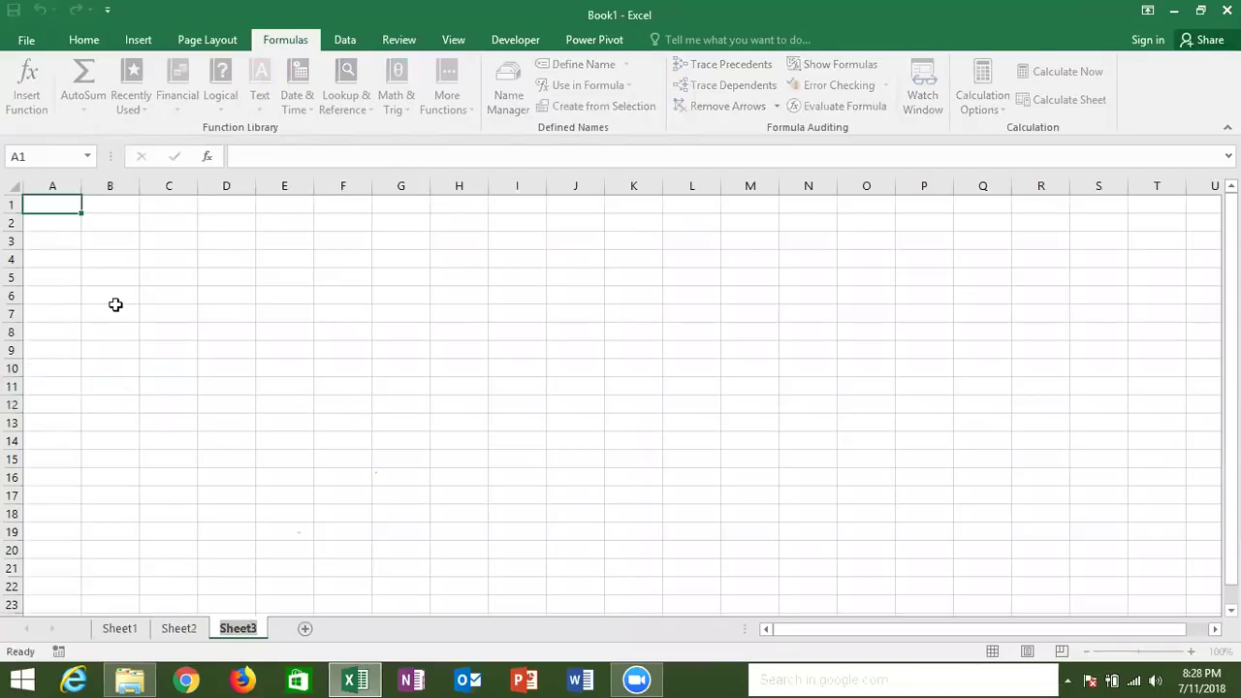
type("Sale")
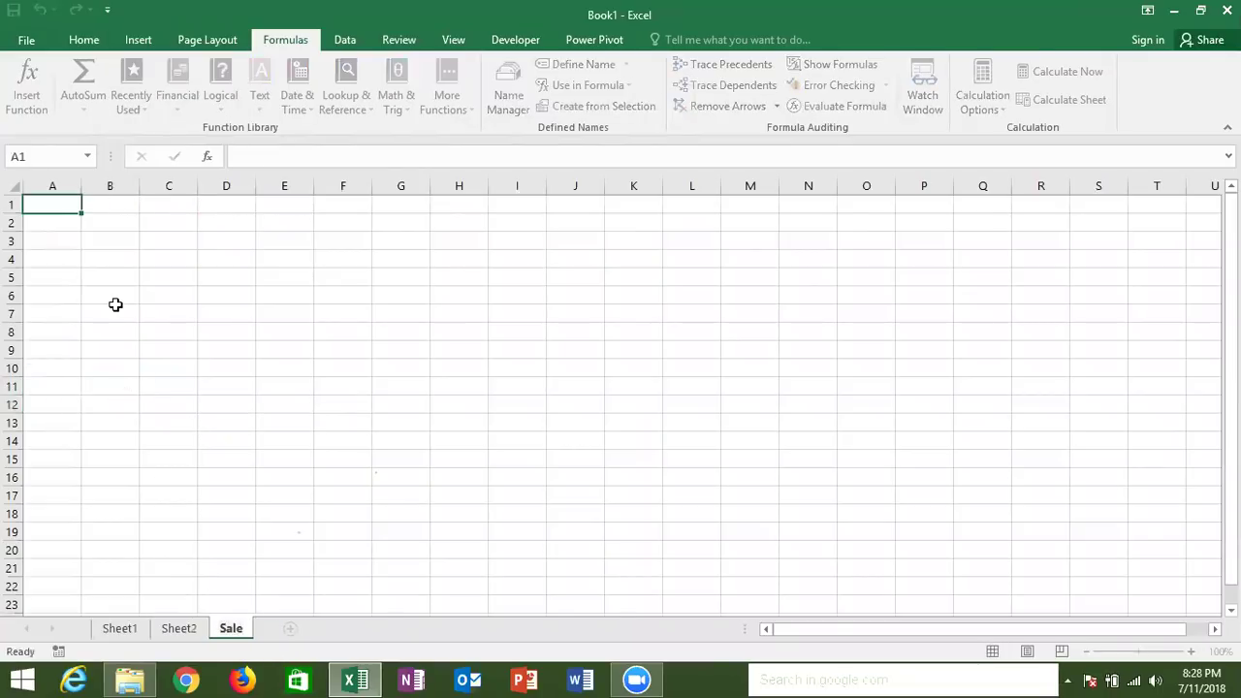
key("Escape")
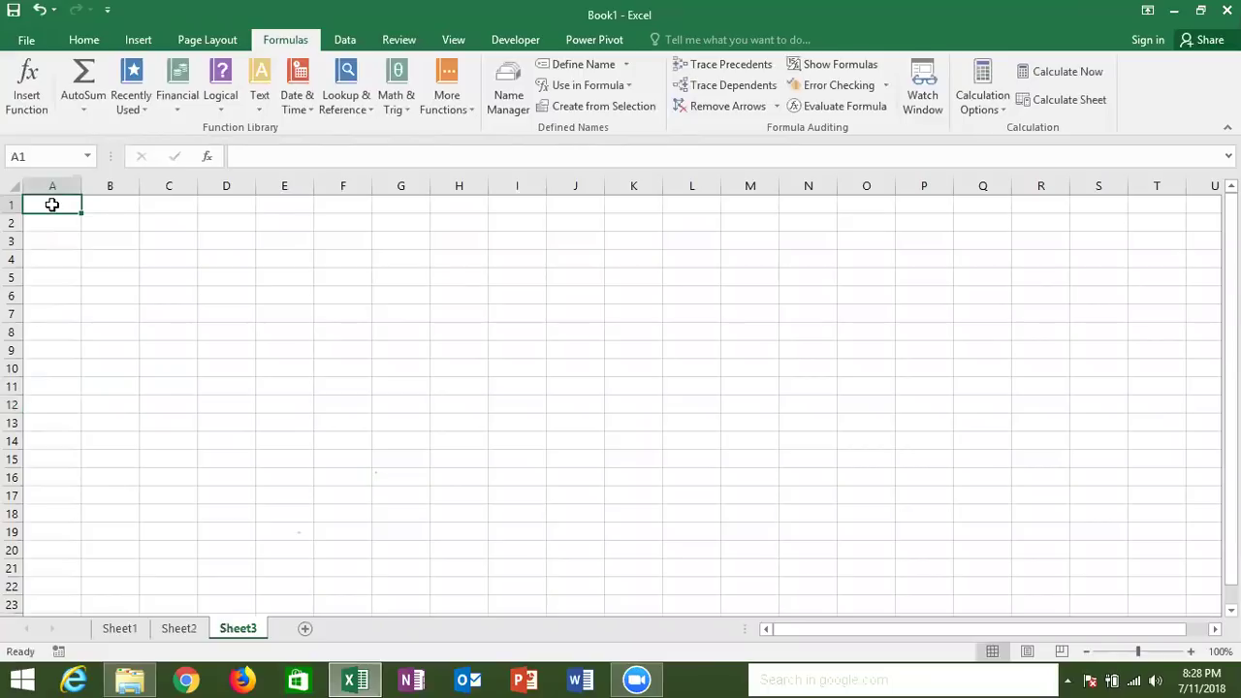
Enter the Sales heading in A1 and the values 85, 36, 63, 36, 63, 45, 65 below it.
type("Sales")
key("Return")
type("85")
key("Return")
type("36")
key("Return")
type("63")
key("Return")
type("36")
key("Return")
type("63")
key("Return")
type("45")
key("Return")
type("65")
key("Return")
left_click(269, 224)
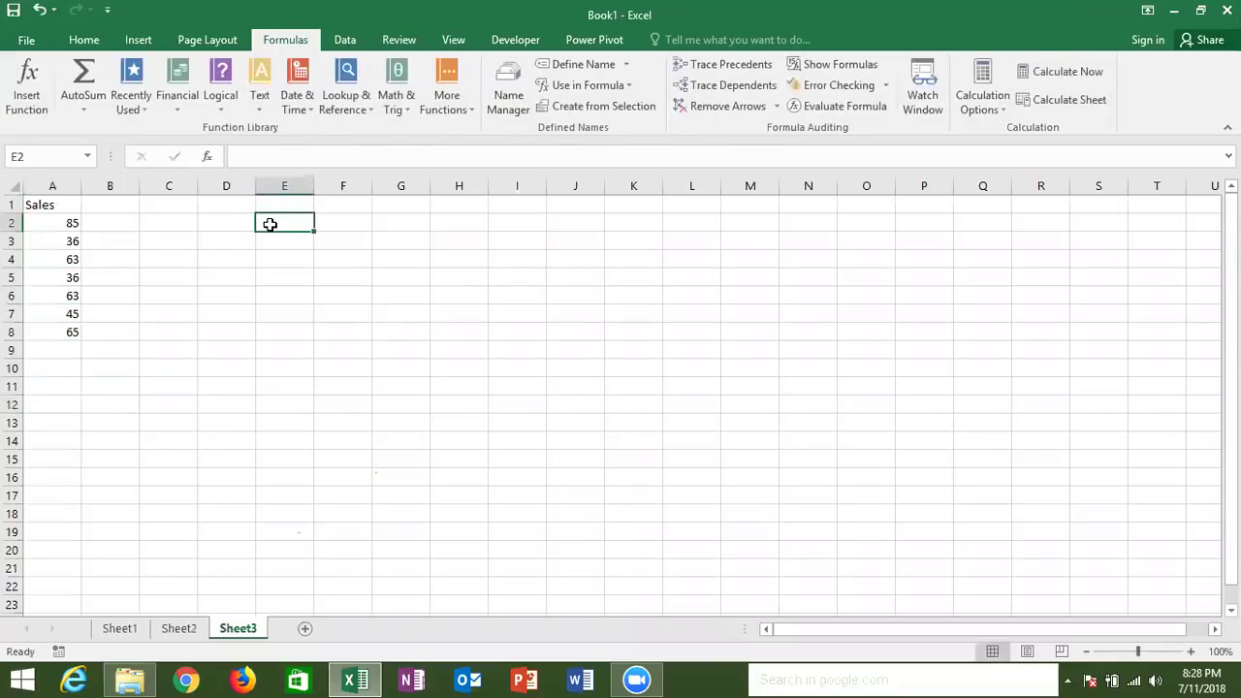
Enter the first two slab rows: 0-40 with 500 and 41-80 with 1000.
type("0.40")
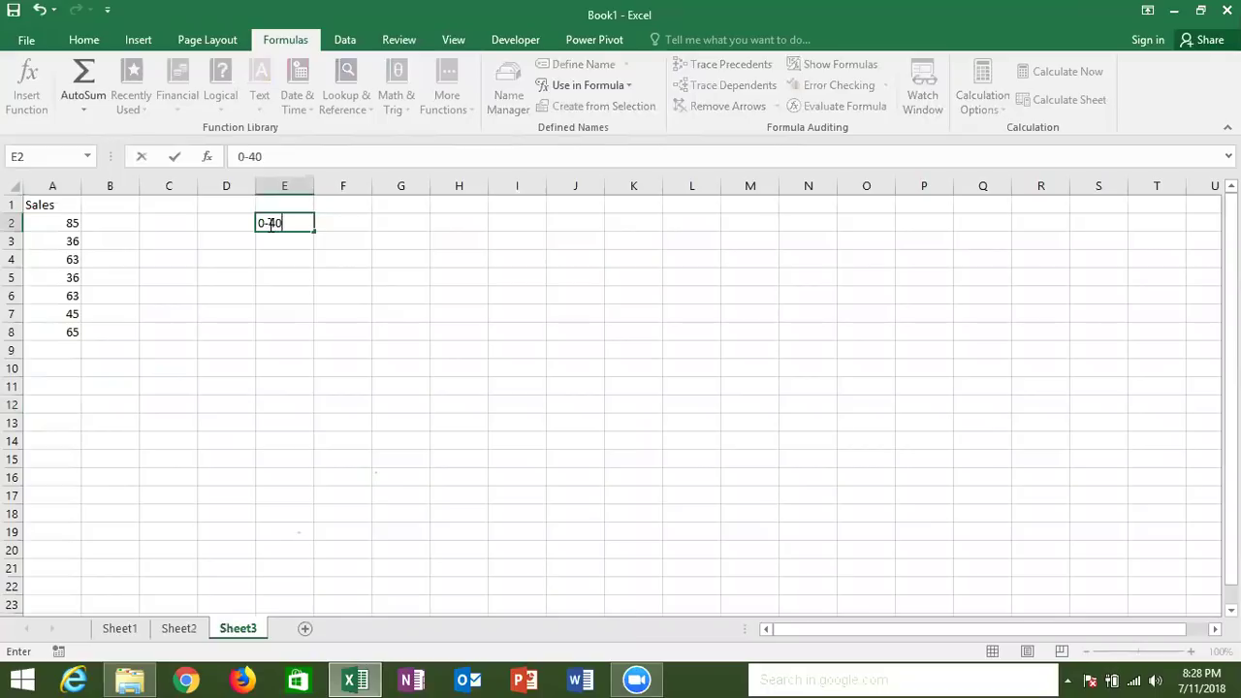
key("Return")
left_click(269, 224)
key("Right")
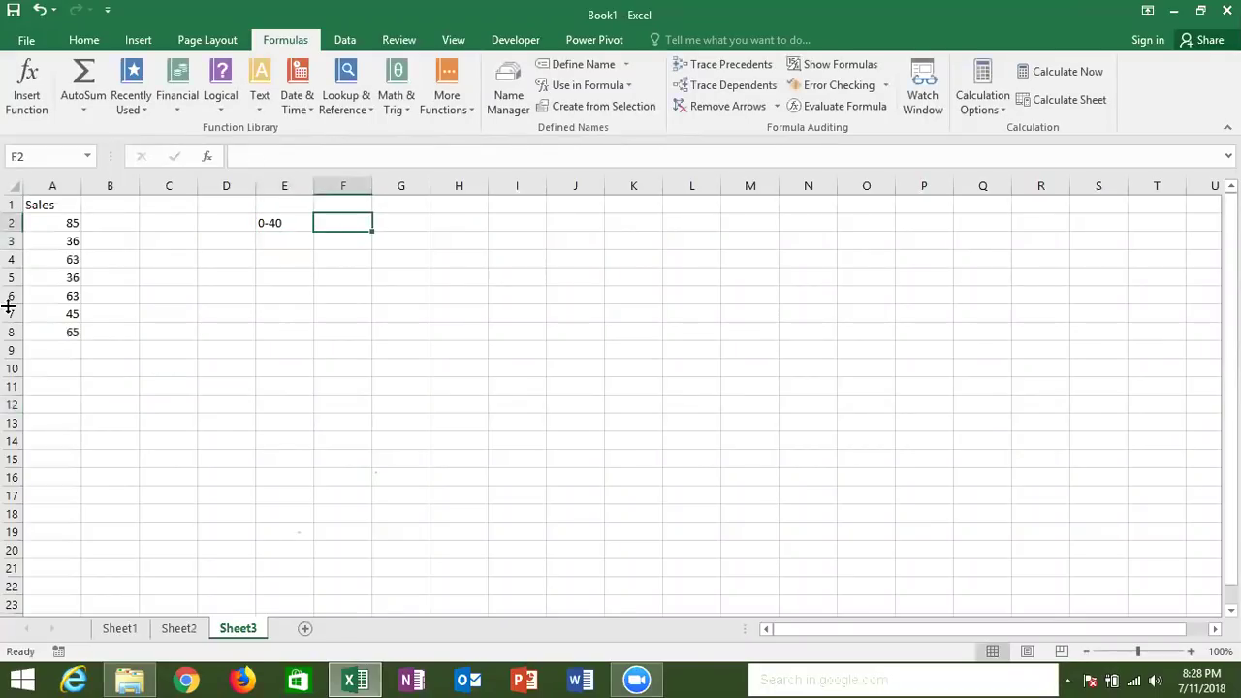
type("500")
key("Tab")
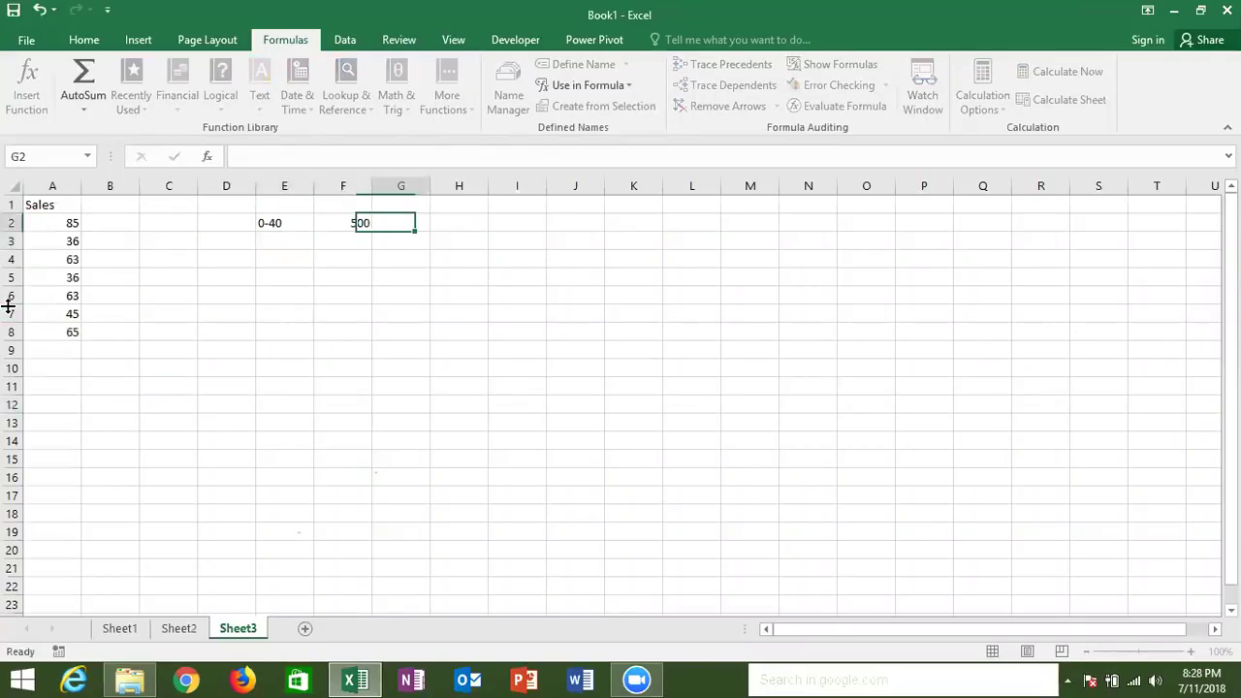
key("Return")
type("41-")
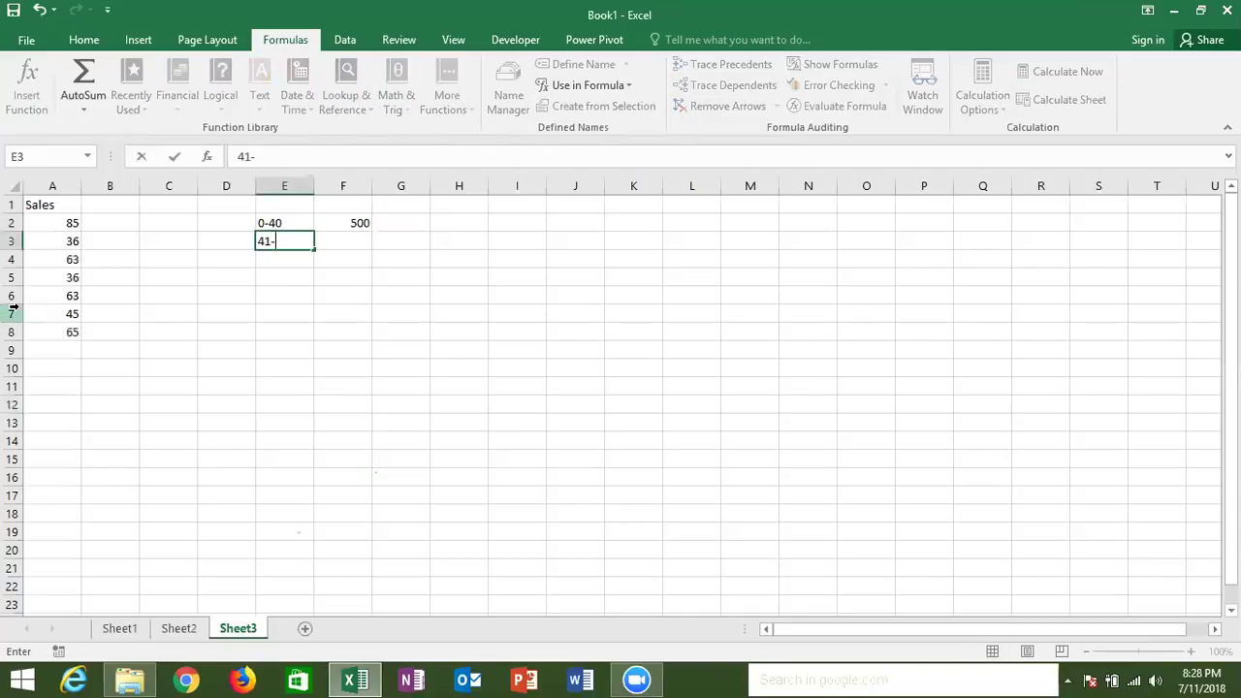
type("80")
key("Tab")
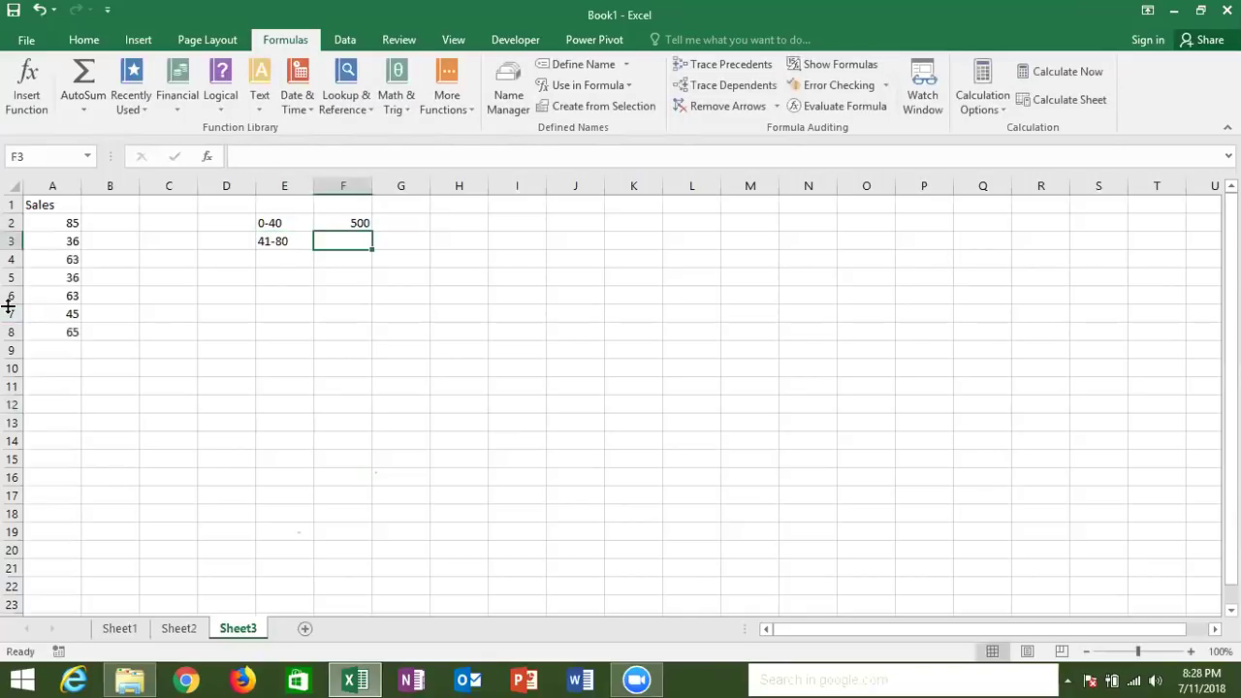
type("1000")
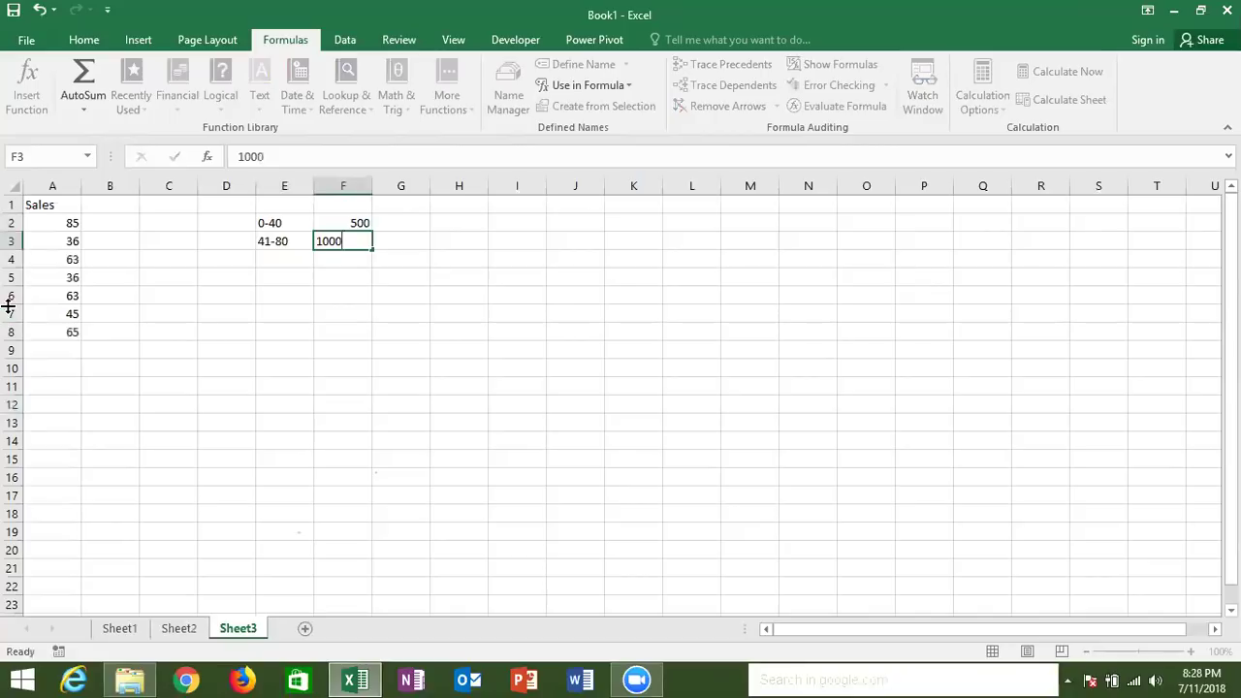
key("Tab")
key("Down")
key("Left")
key("Left")
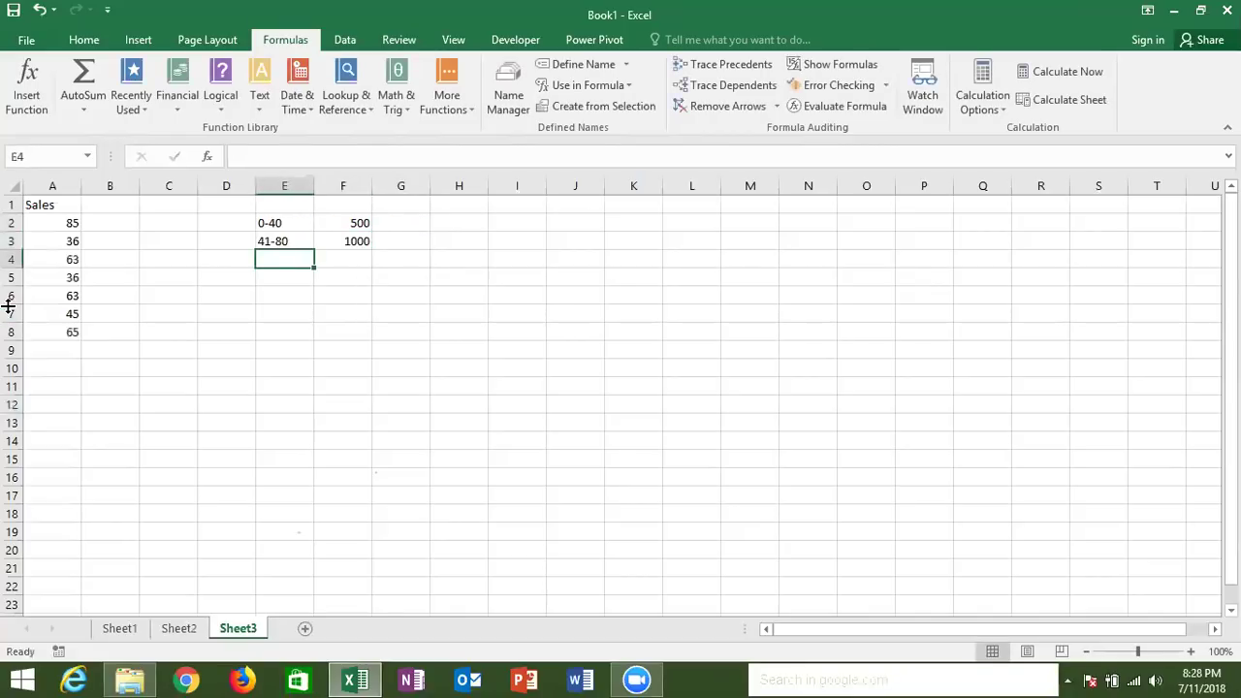
Add the remaining slabs: 81-100 with 2000 and >100 with 5000.
type("81-")
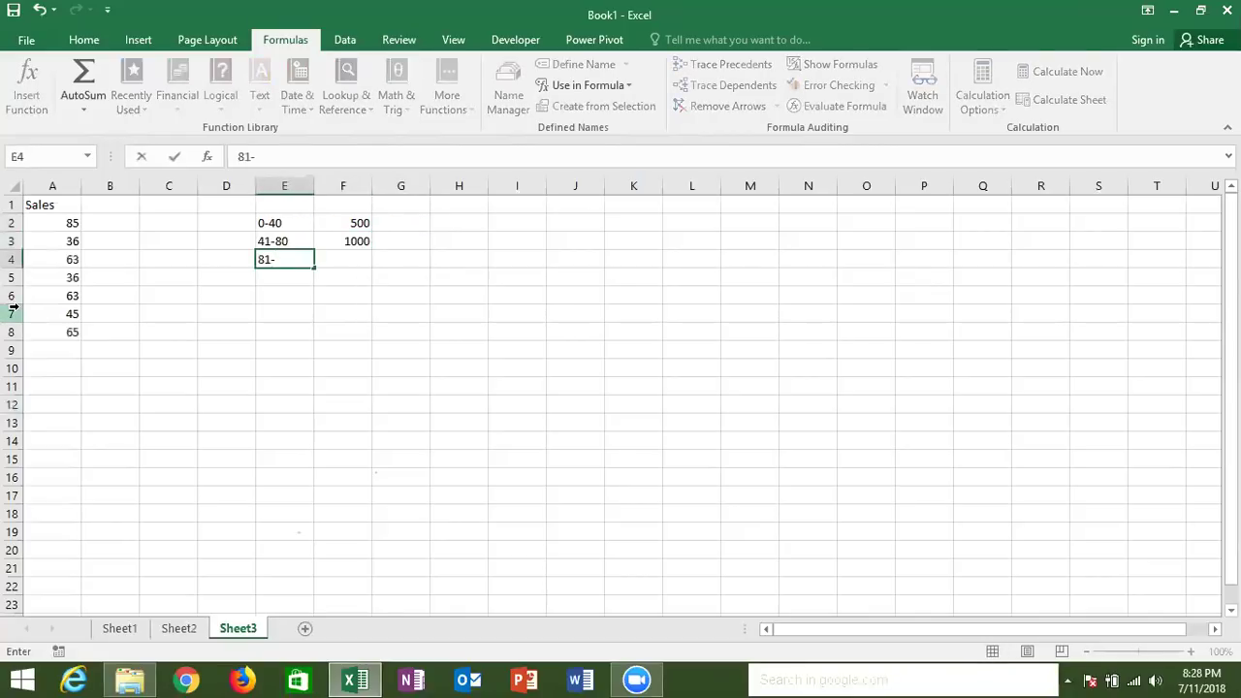
type("100")
key("Tab")
type("2000")
key("Return")
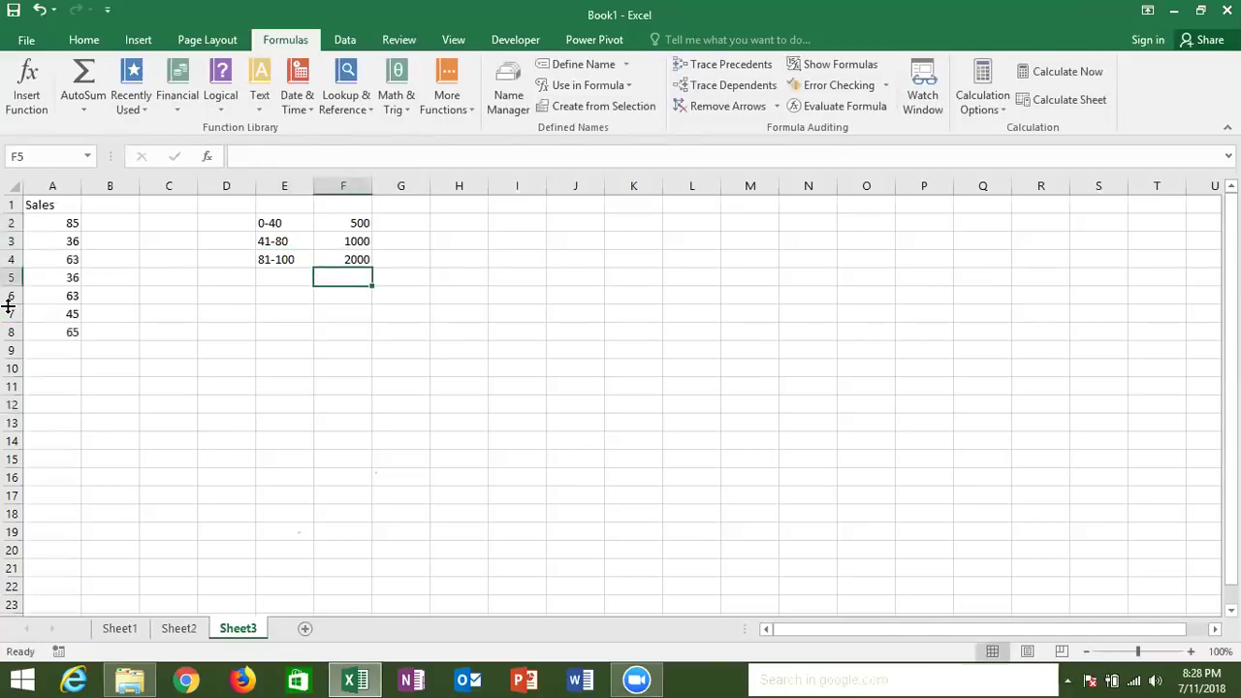
type(">100")
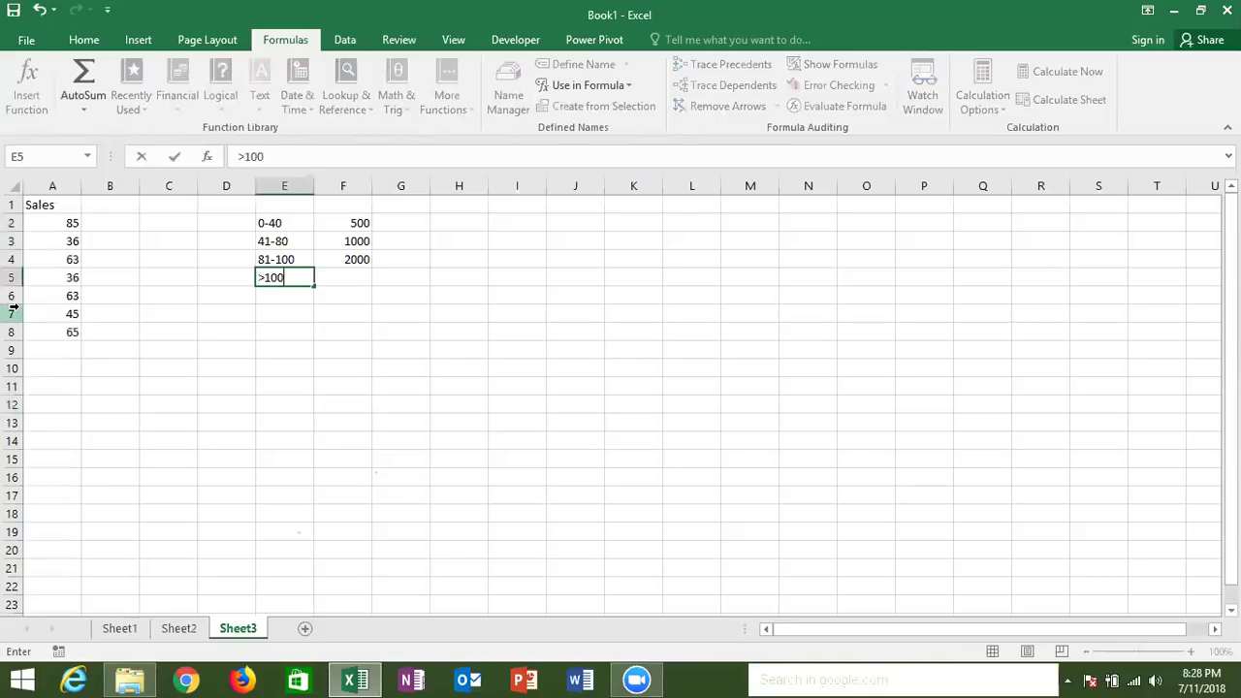
key("Tab")
type("5000")
key("Down")
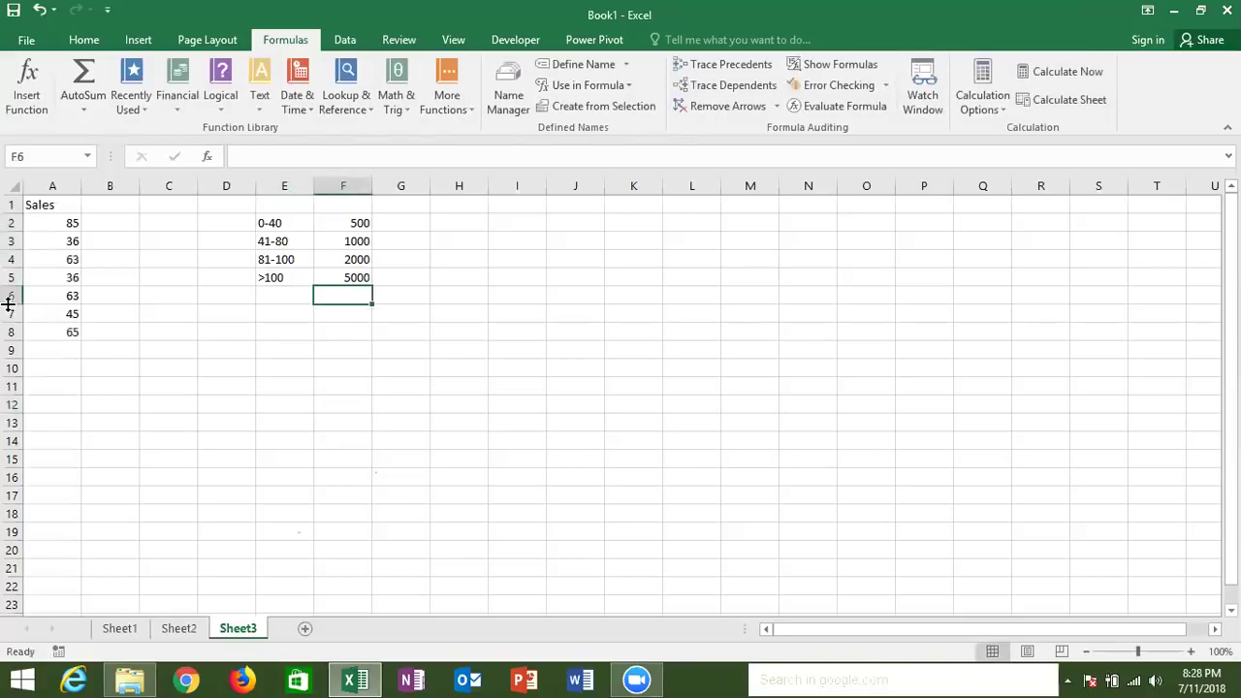
Start an IF formula in B2 that pays 500 when A2<=40.
left_click(108, 233)
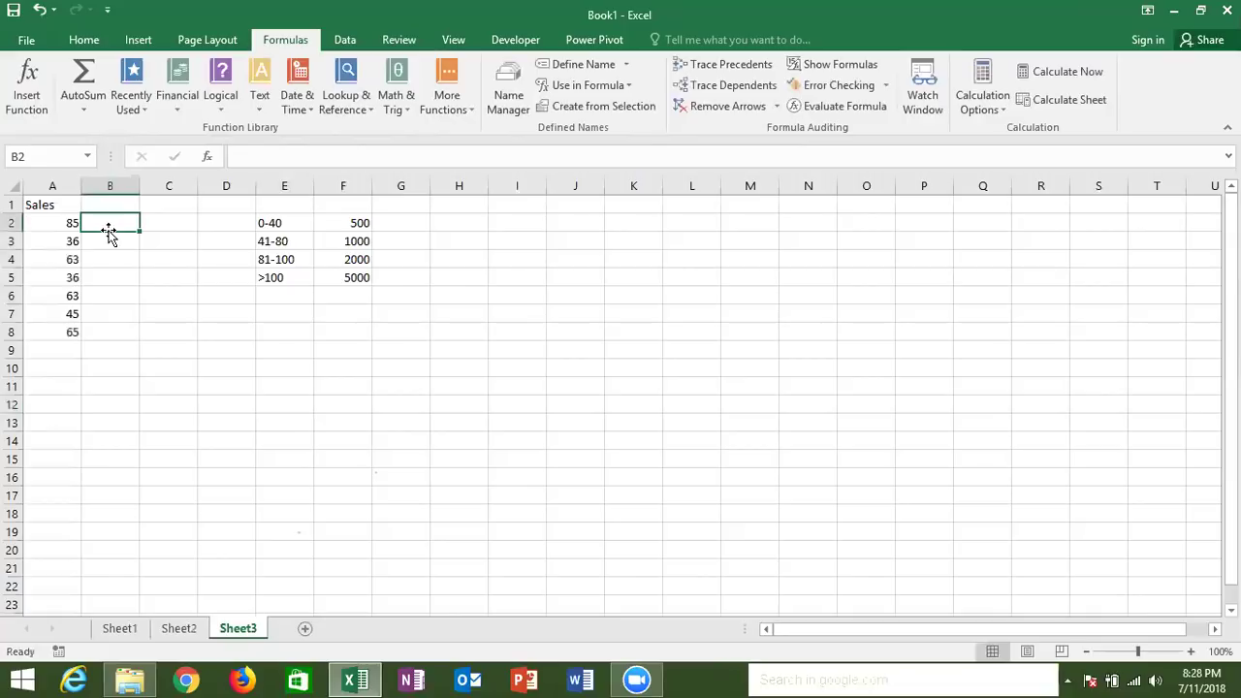
type("=")
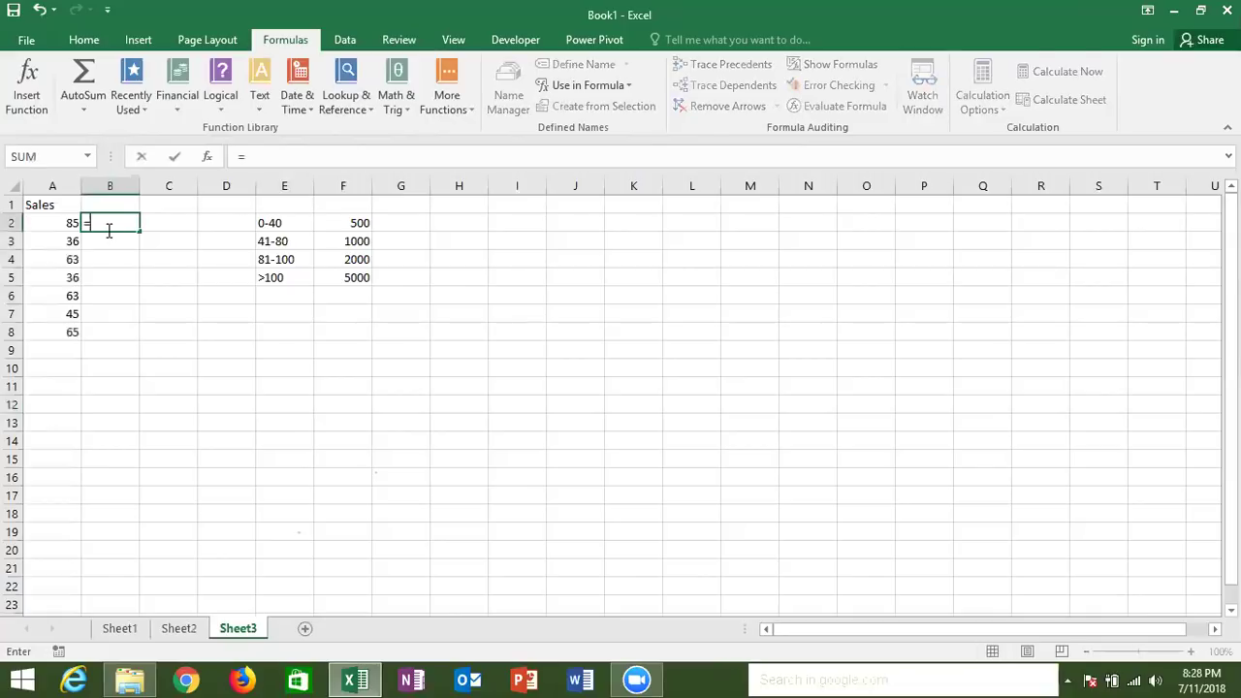
type("if")
key("Tab")
key("Left")
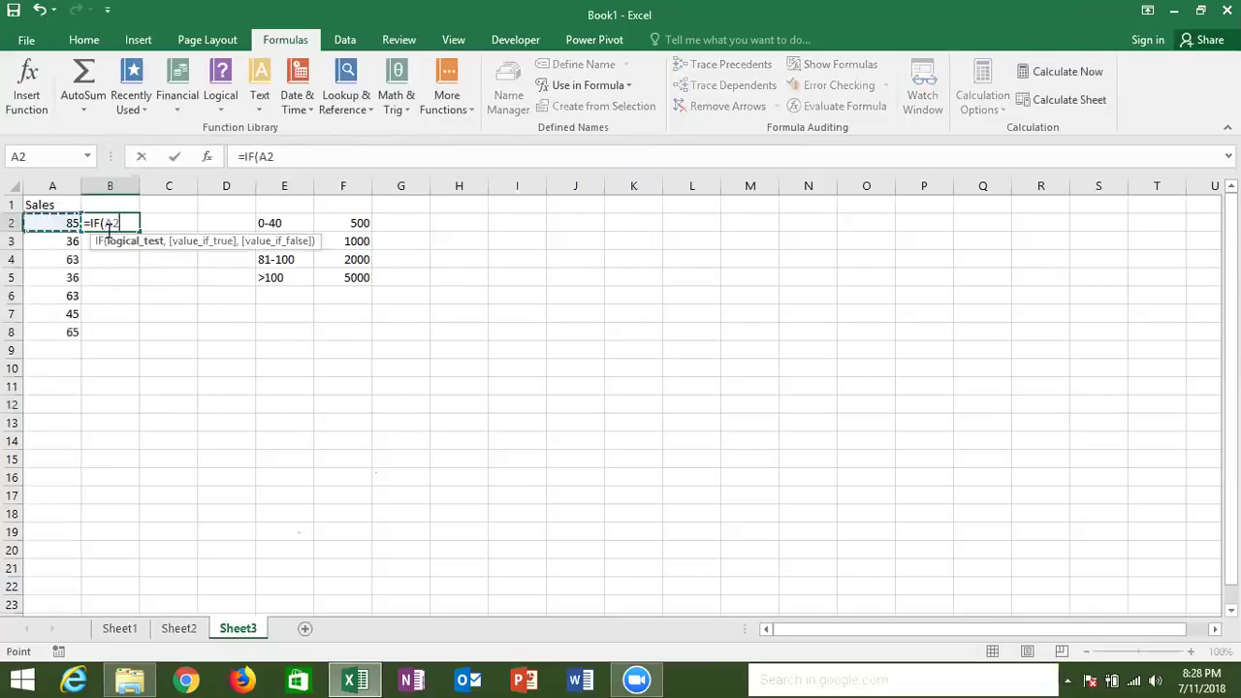
type(">")
key("BackSpace")
type("<=40,5000,")
key("BackSpace")
key("BackSpace")
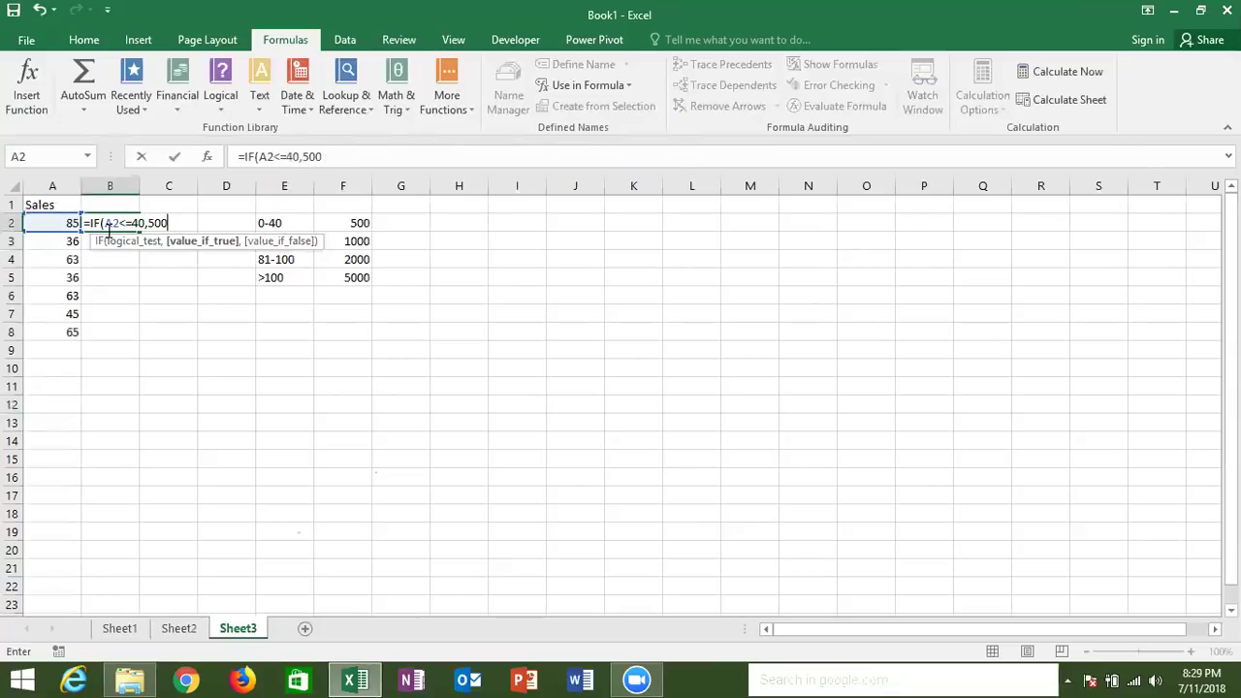
Nest IFs for A2 up to 80 → 1000, up to 100 → 2000, else 5000, and commit.
type(",IF")
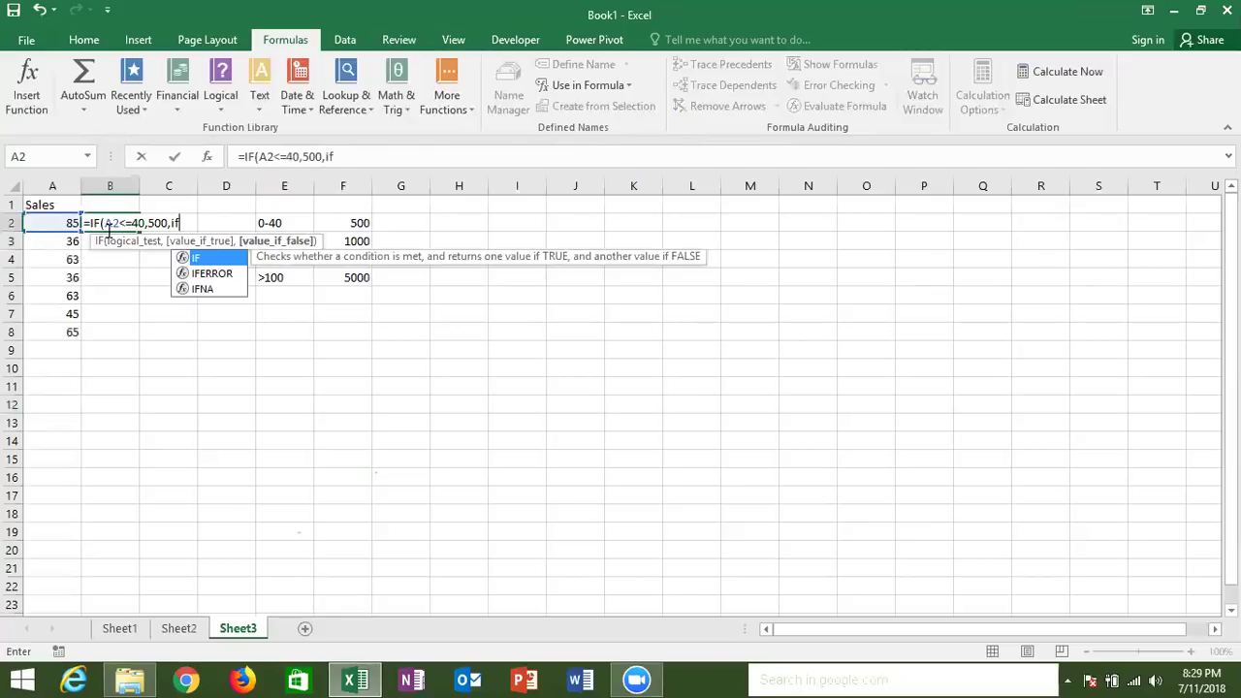
type("(")
left_click(60, 220)
type("M=80")
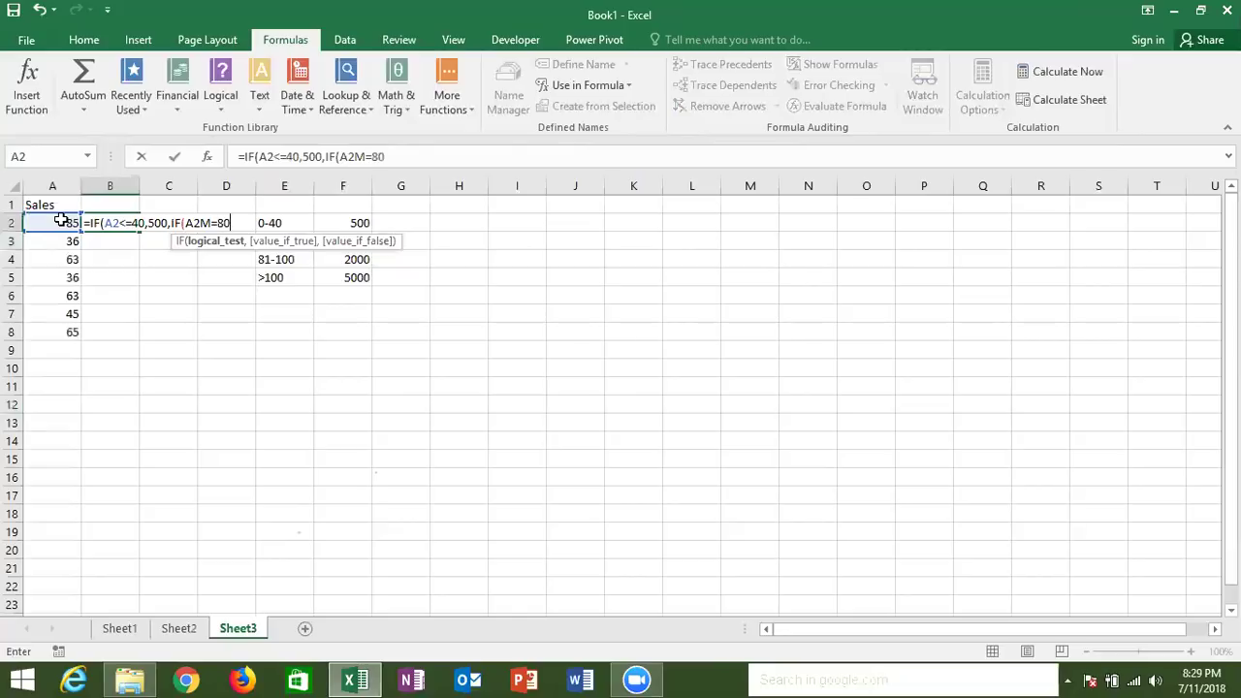
type(",1000")
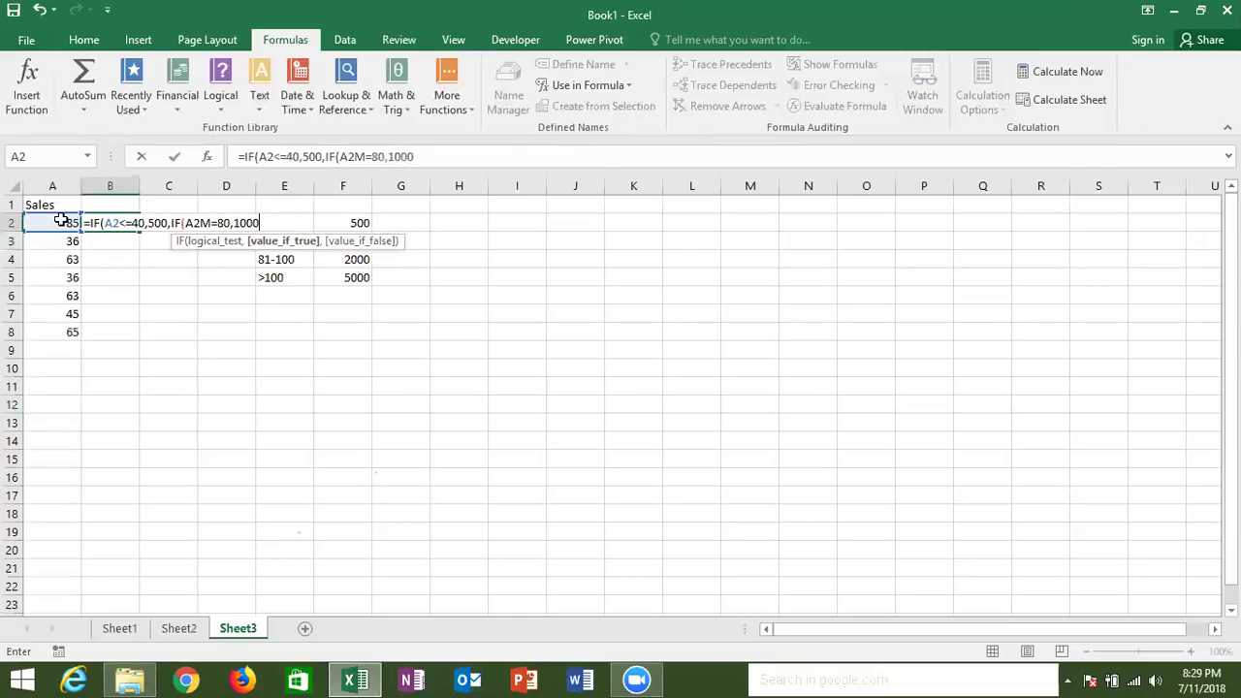
type(",IF(")
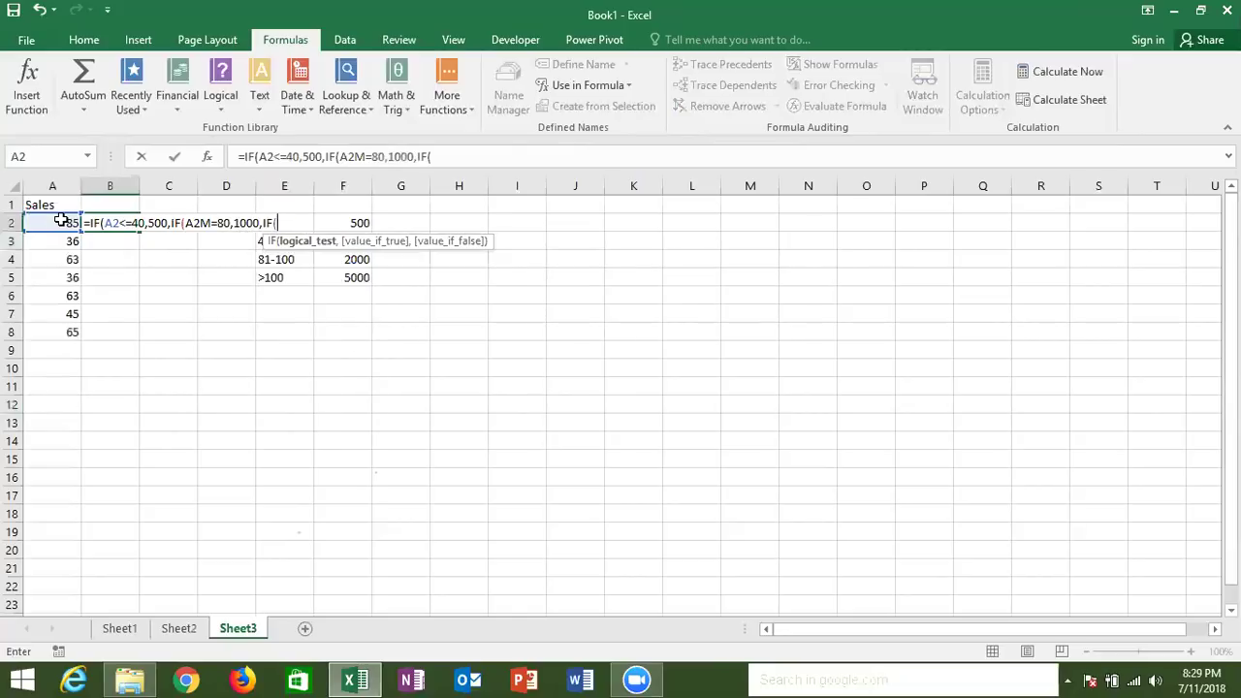
left_click(53, 223)
type("<")
type("=100,2000,5000")
key("Return")
key("Return")
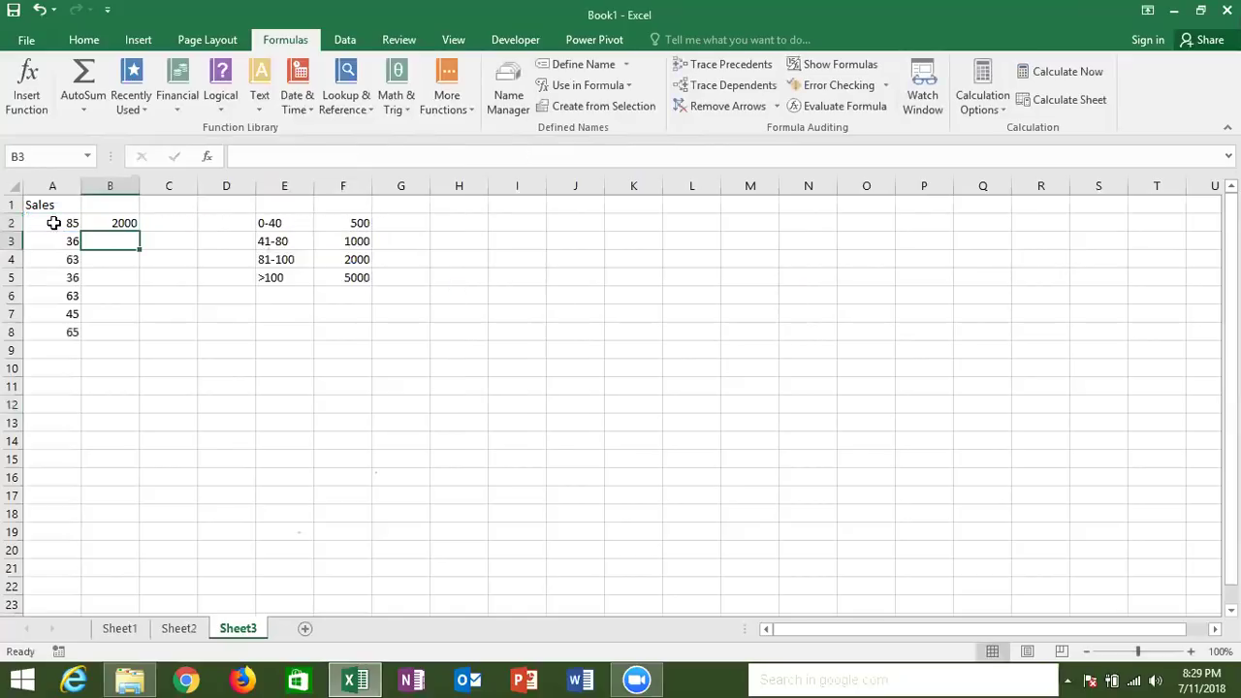
key("Up")
left_click_drag(242, 157, 529, 183)
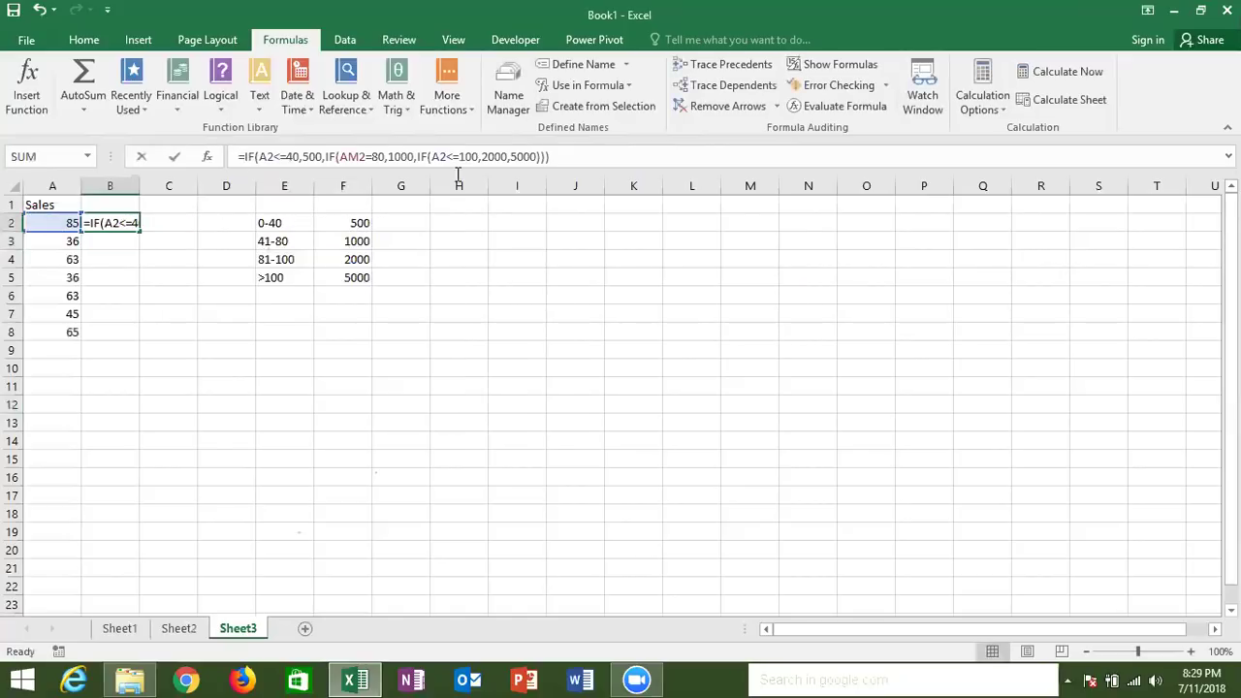
key("Escape")
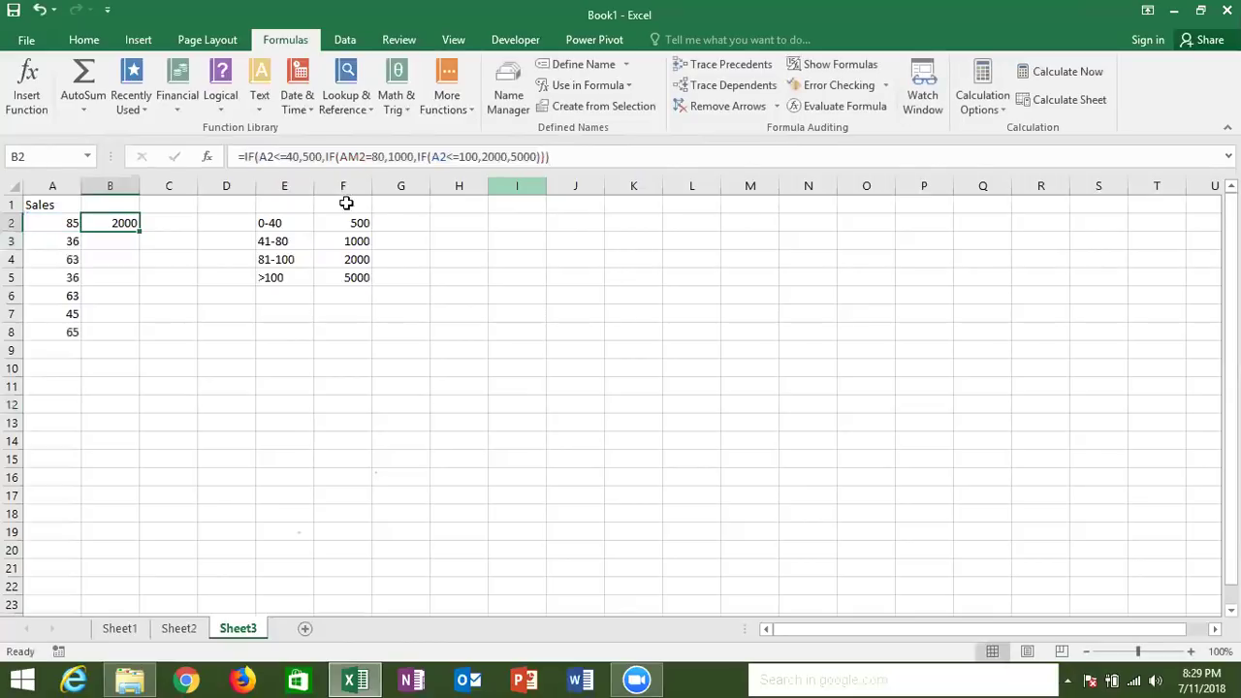
With B3 selected, define the name INC whose Refers to is the pasted nested IF incentive formula.
left_click(92, 241)
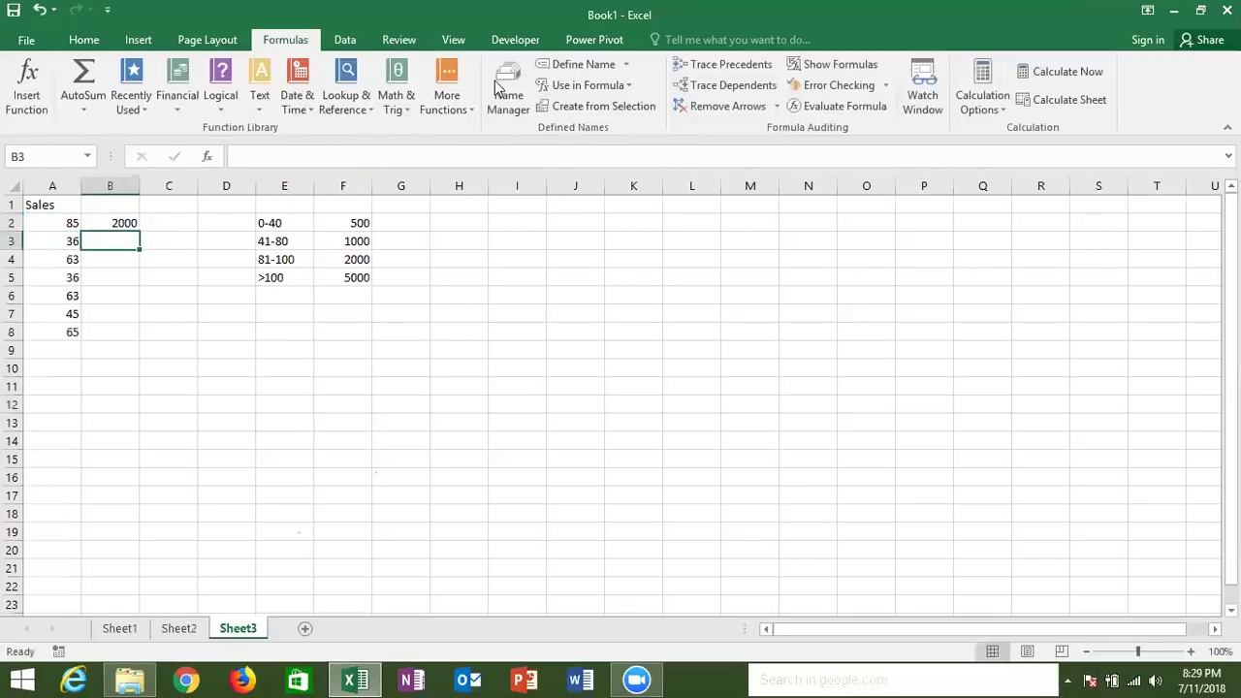
left_click(564, 68)
key("Escape")
left_click(568, 68)
type("INC")
left_click(621, 445)
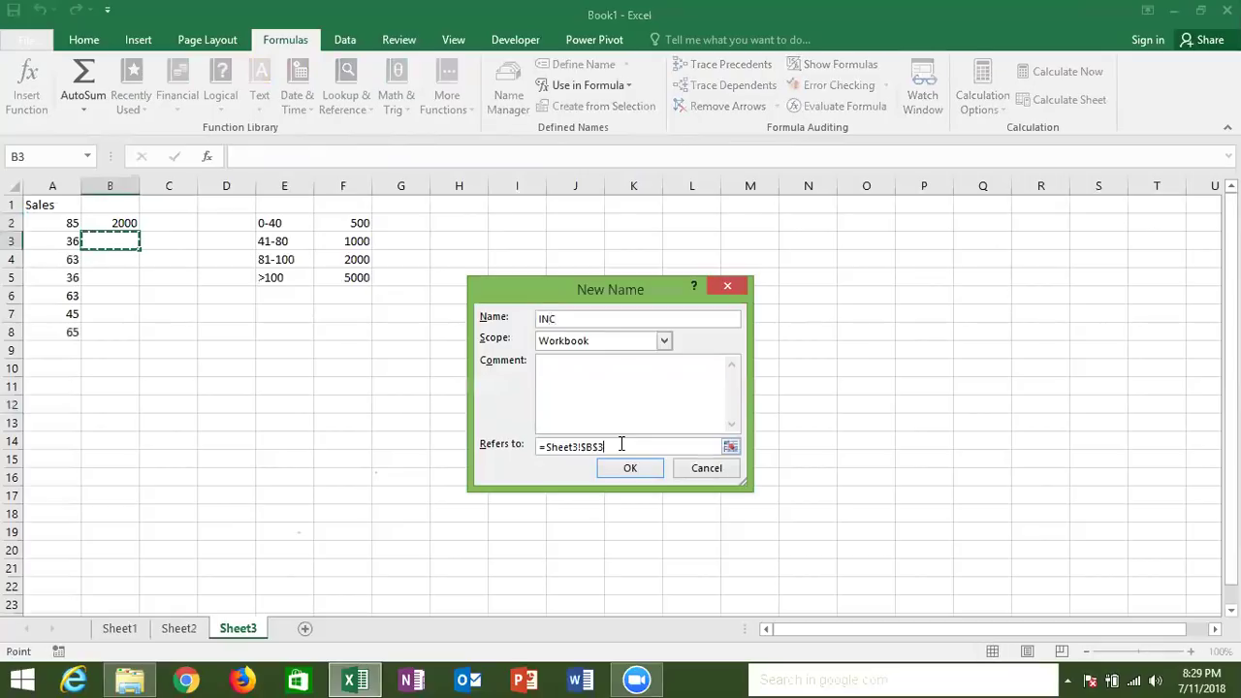
key("BackSpace")
key("BackSpace")
key("BackSpace")
key("BackSpace")
key("BackSpace")
key("BackSpace")
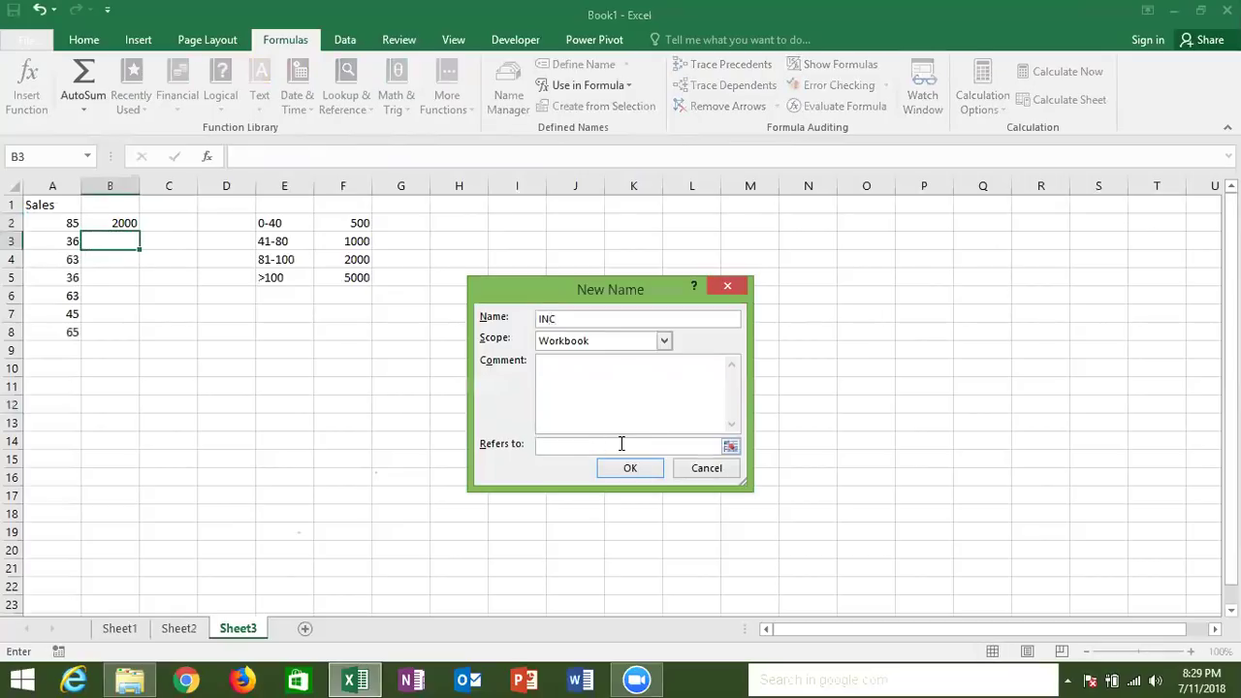
key("ctrl+v")
key("Home")
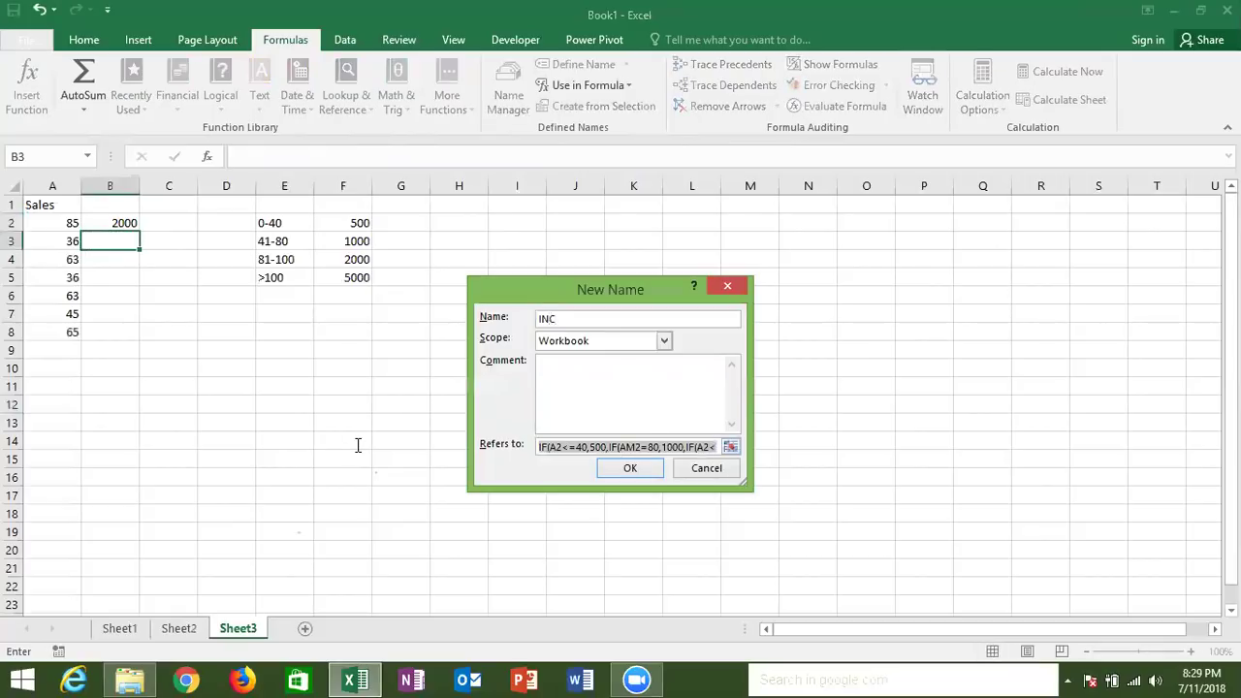
left_click(539, 448)
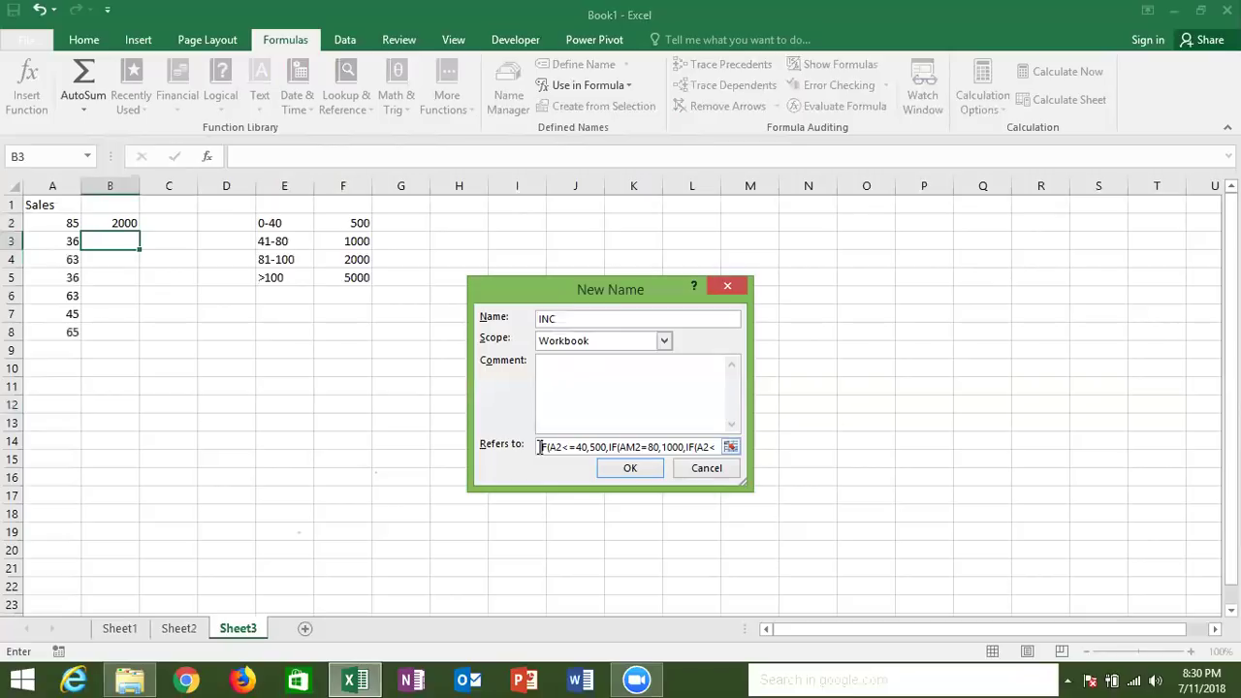
left_click(532, 447)
left_click(655, 467)
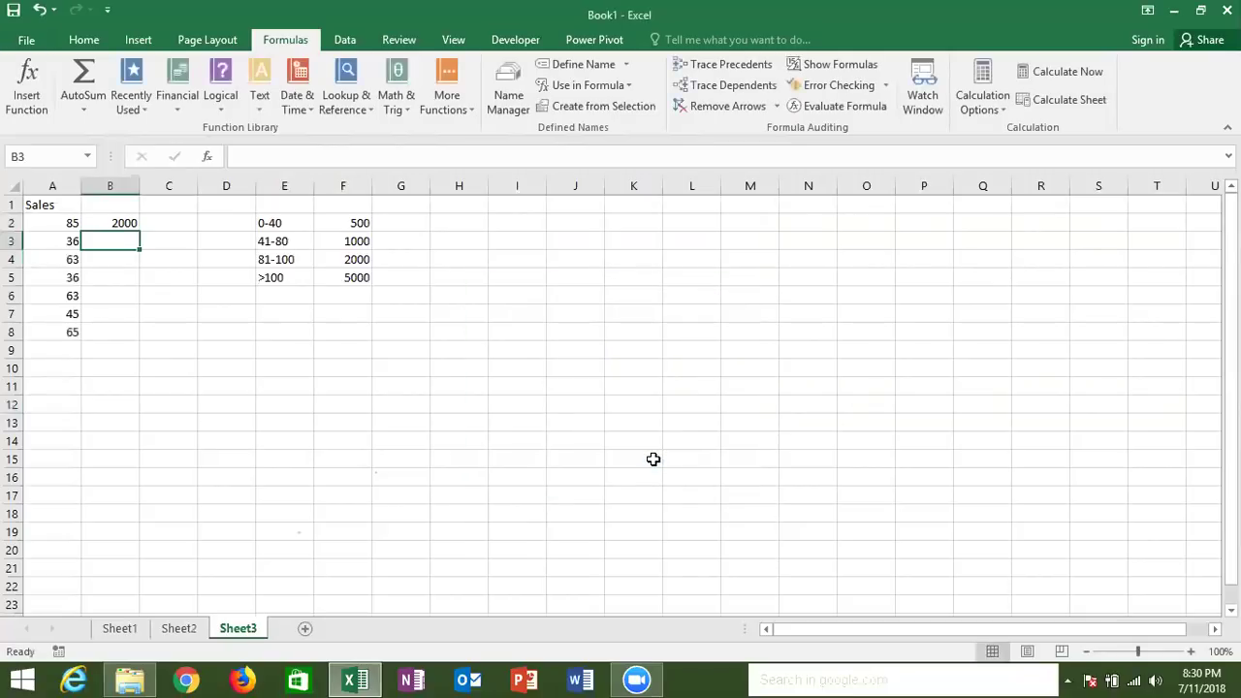
Enter =INC in B3 and check that it returns the 2000 incentive.
type("=INC")
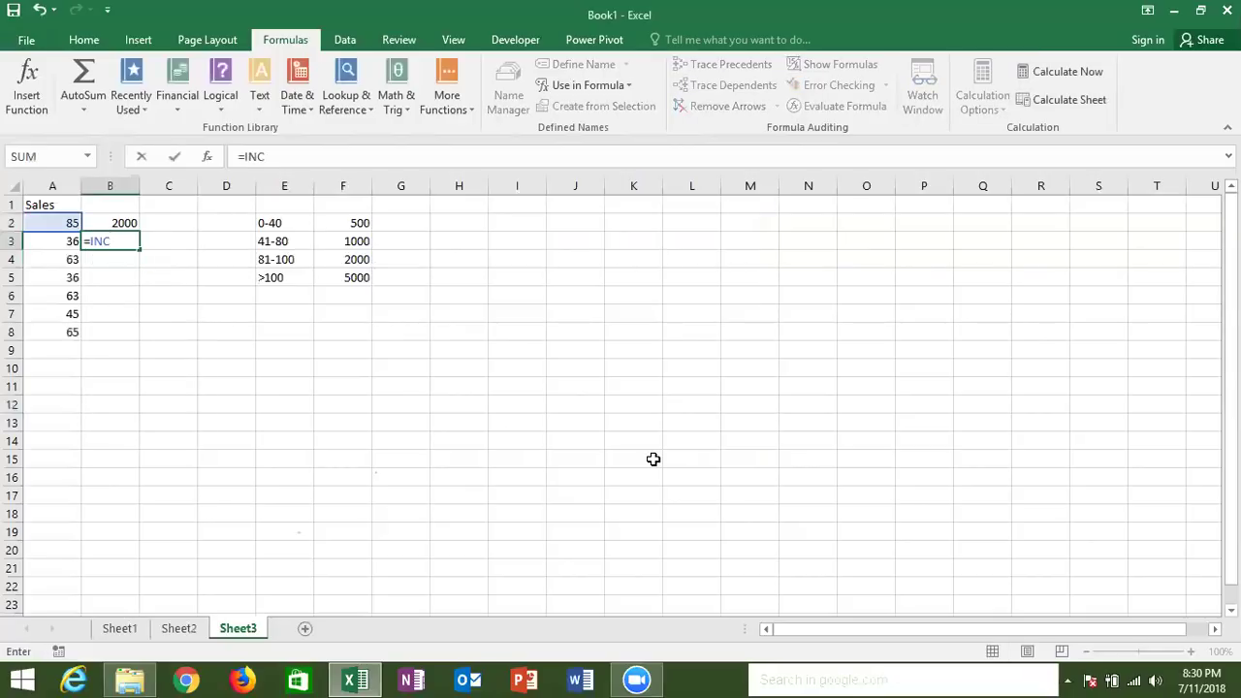
key("Return")
key("Up")
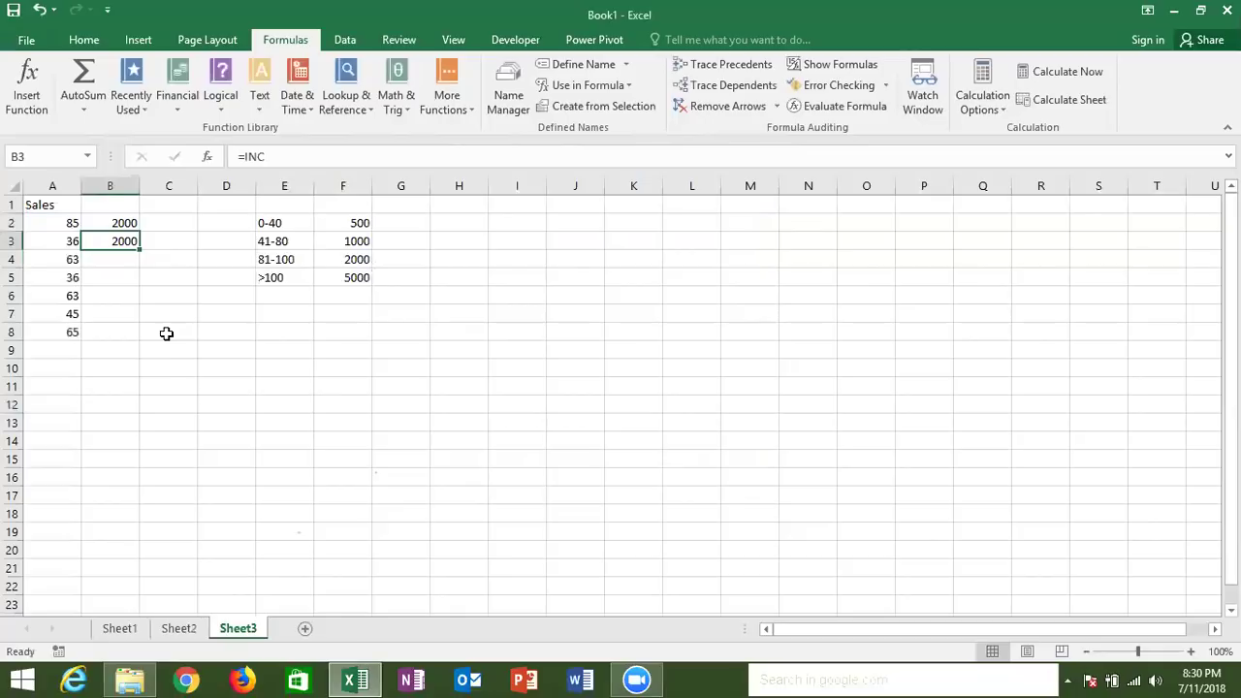
double_click(116, 245)
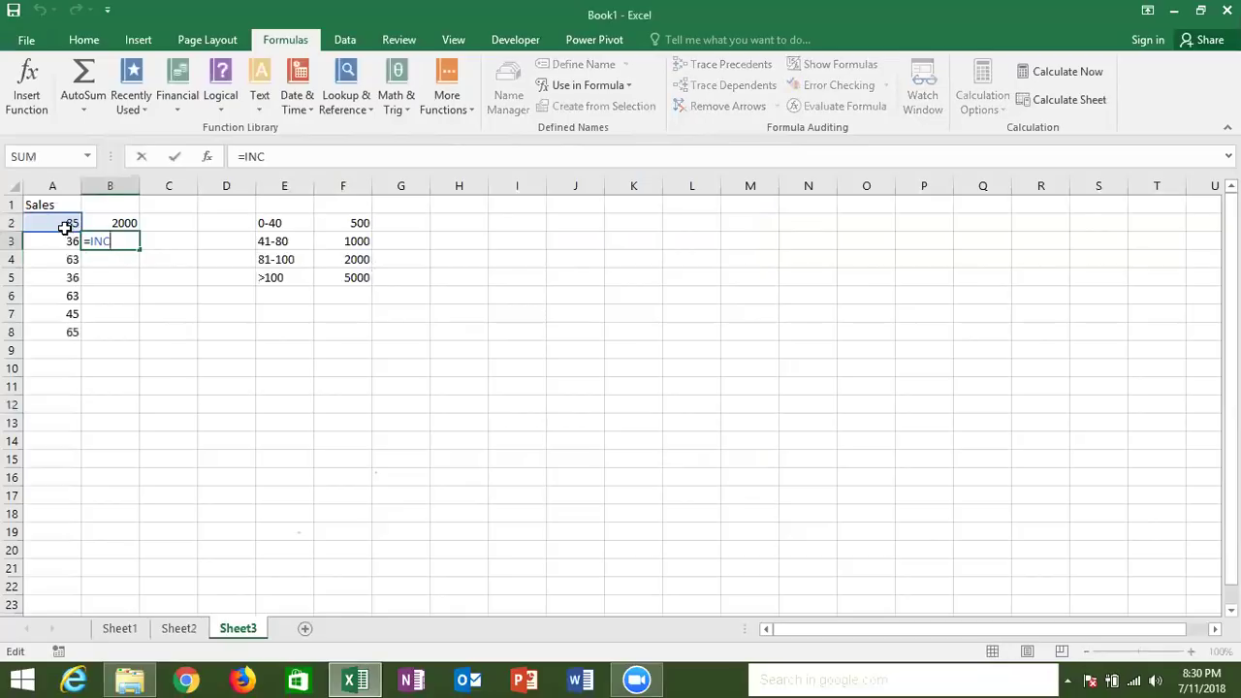
key("Escape")
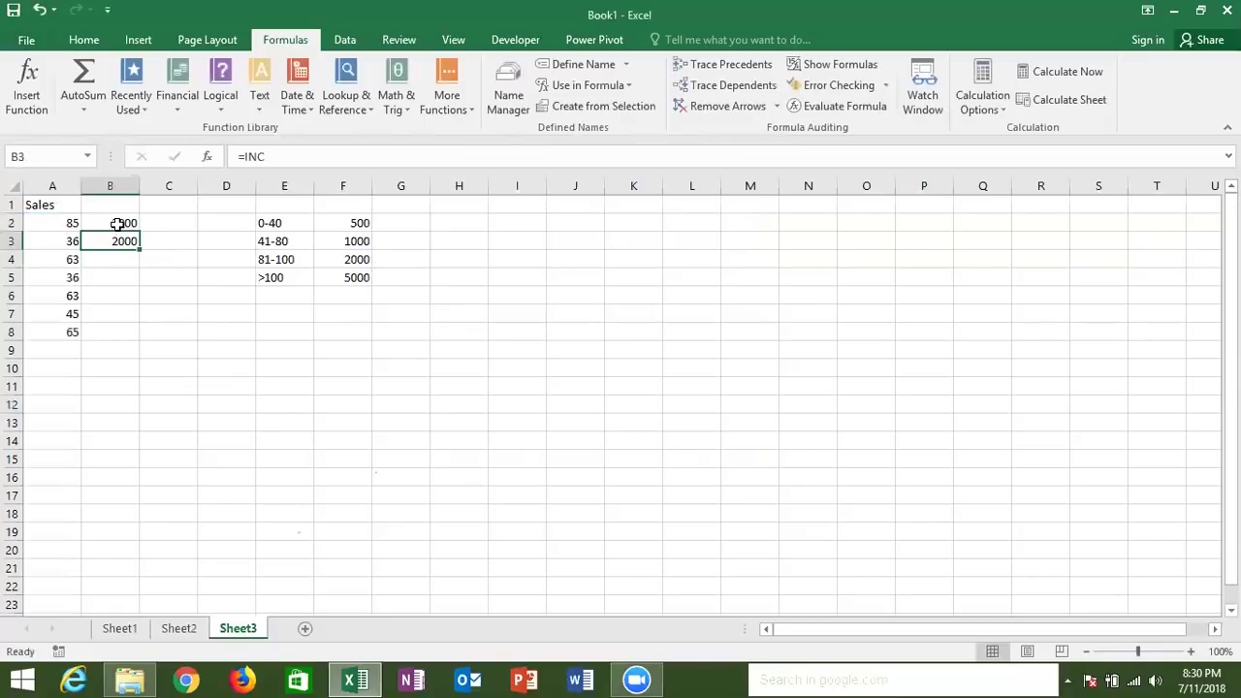
Select B2 to compare its nested IF formula, discarding a trial =inc entry.
left_click(116, 224)
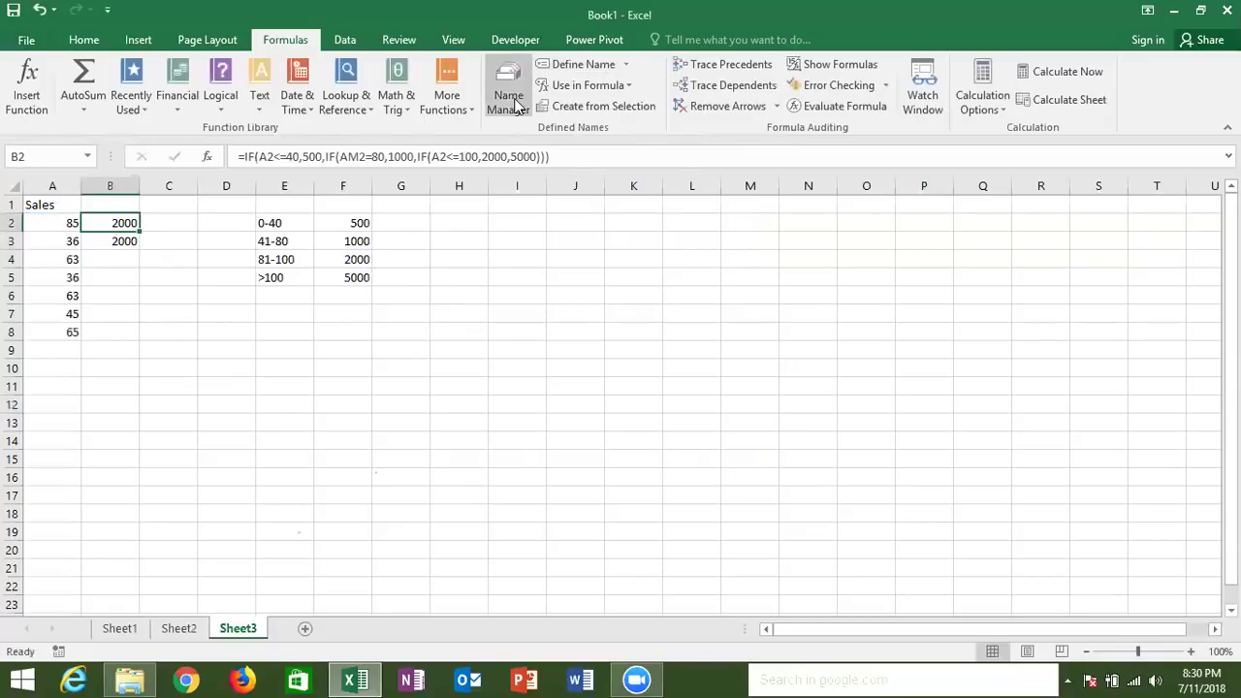
type("=inc")
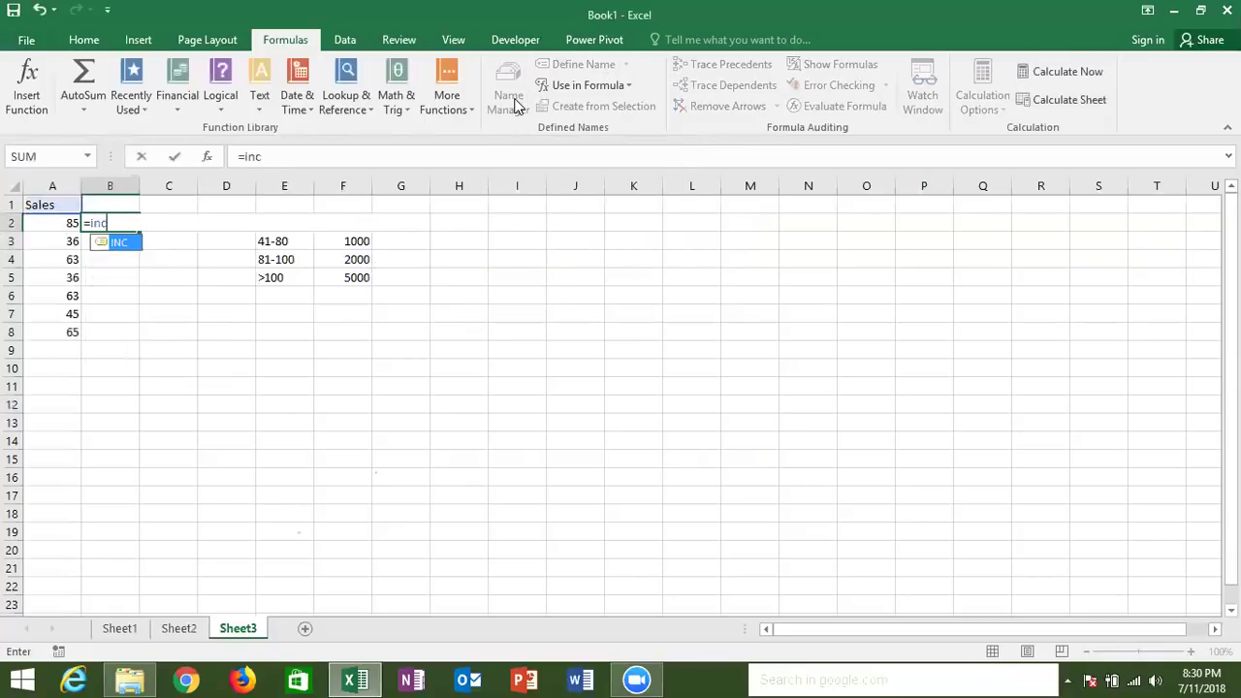
key("Escape")
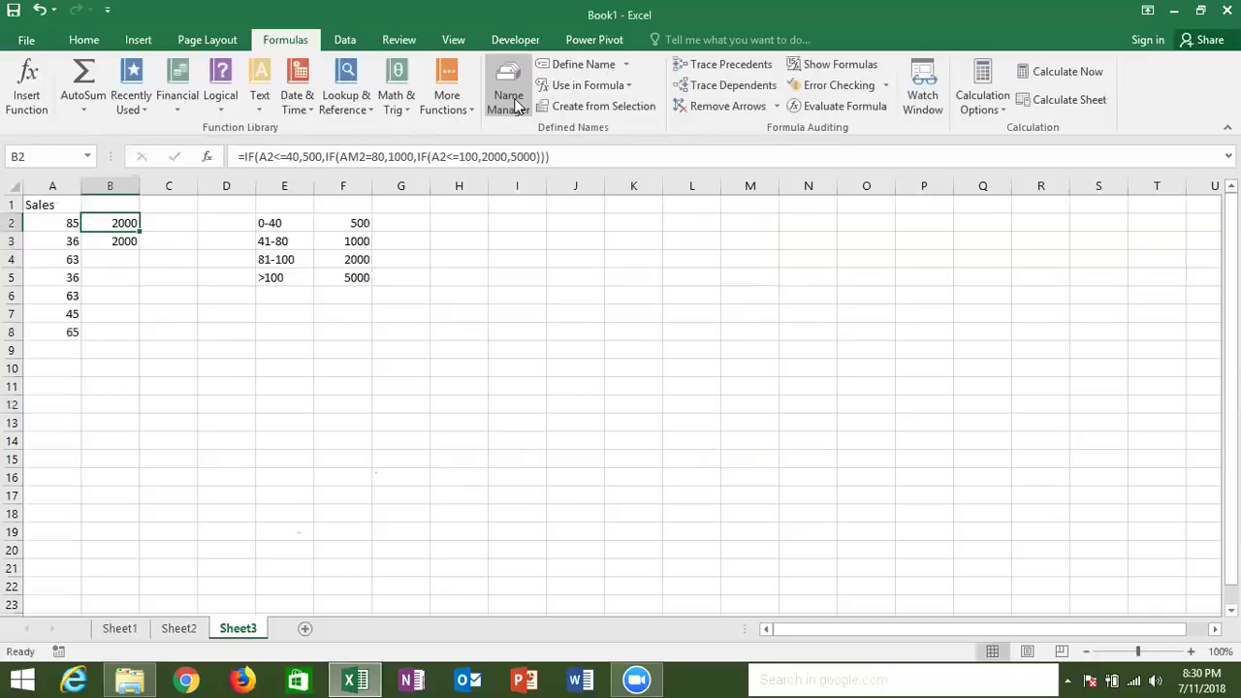
In Name Manager, select INC and change its first reference from Sheet3!A1 to Sheet3!A2.
left_click(515, 105)
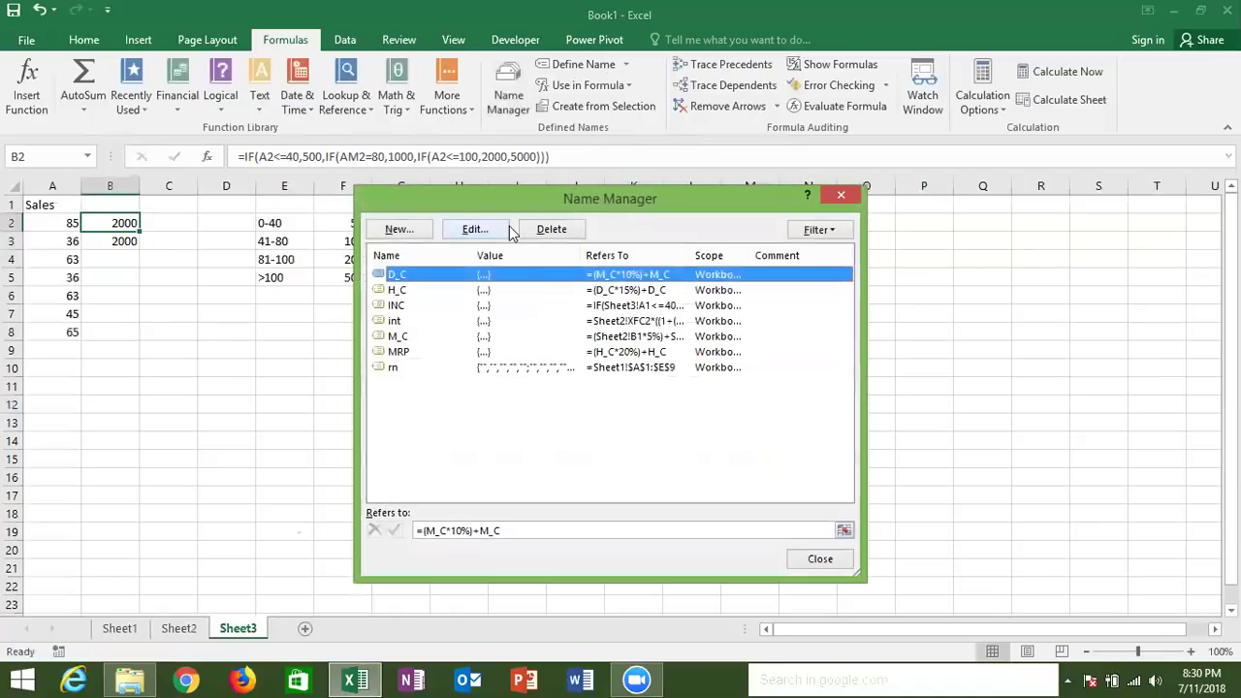
left_click(475, 321)
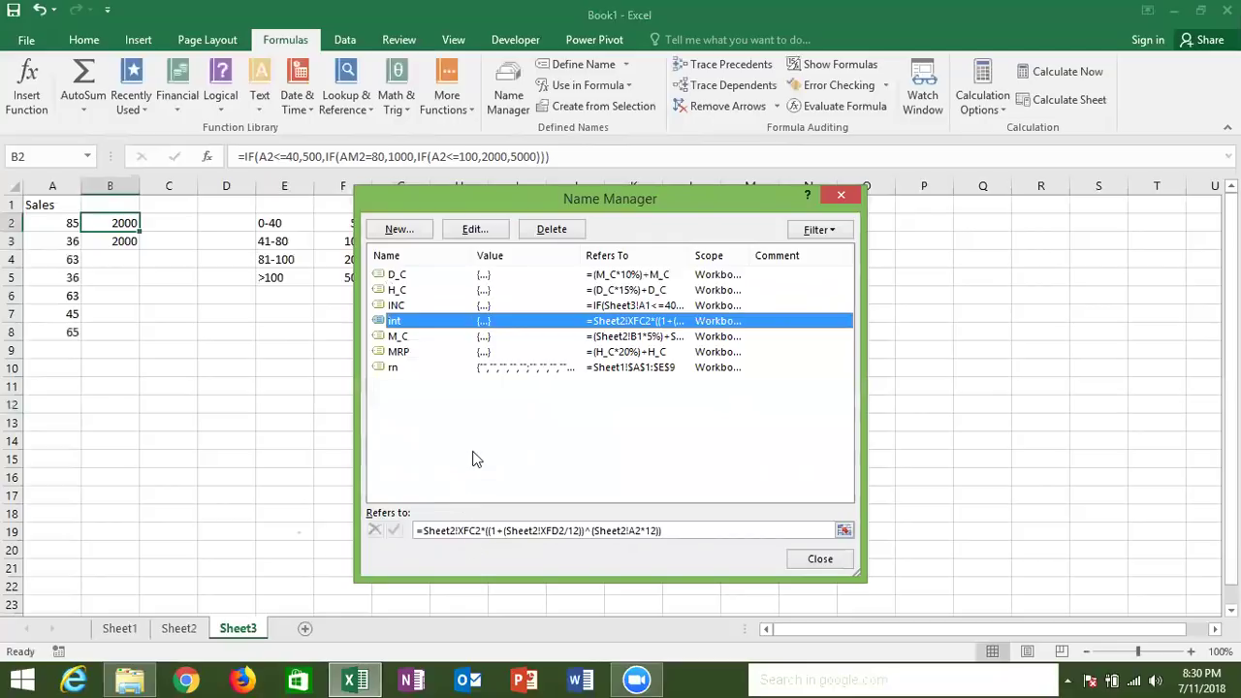
left_click(429, 303)
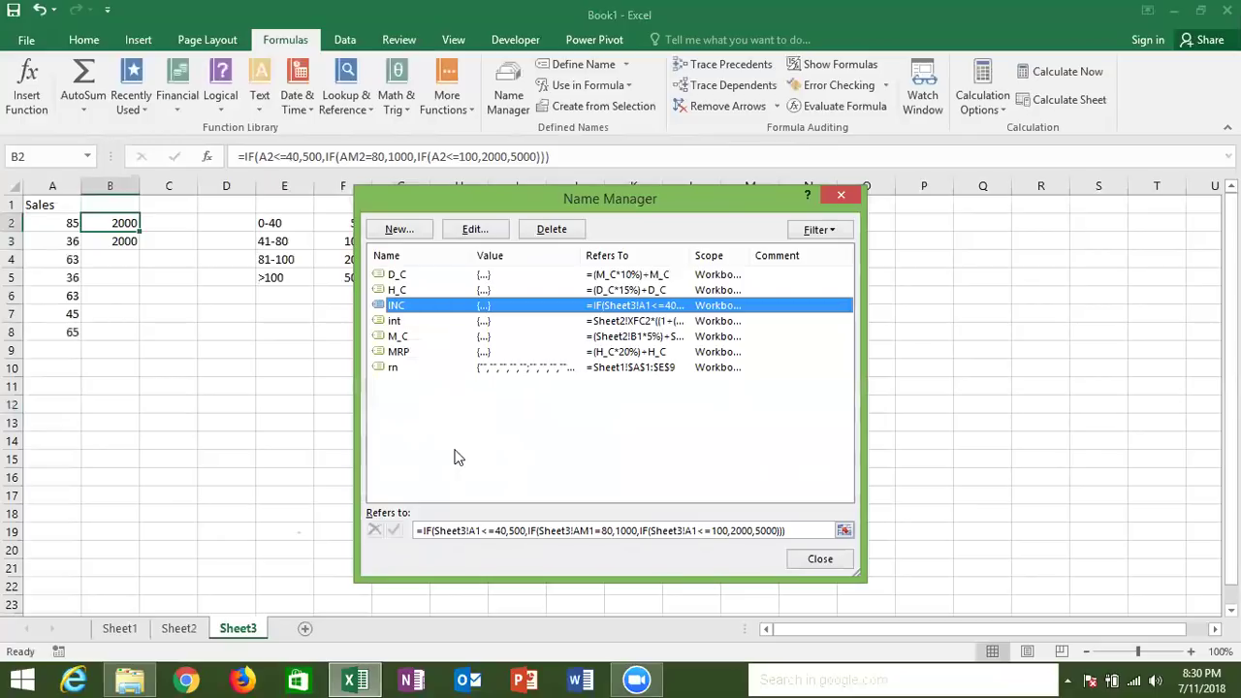
left_click(479, 531)
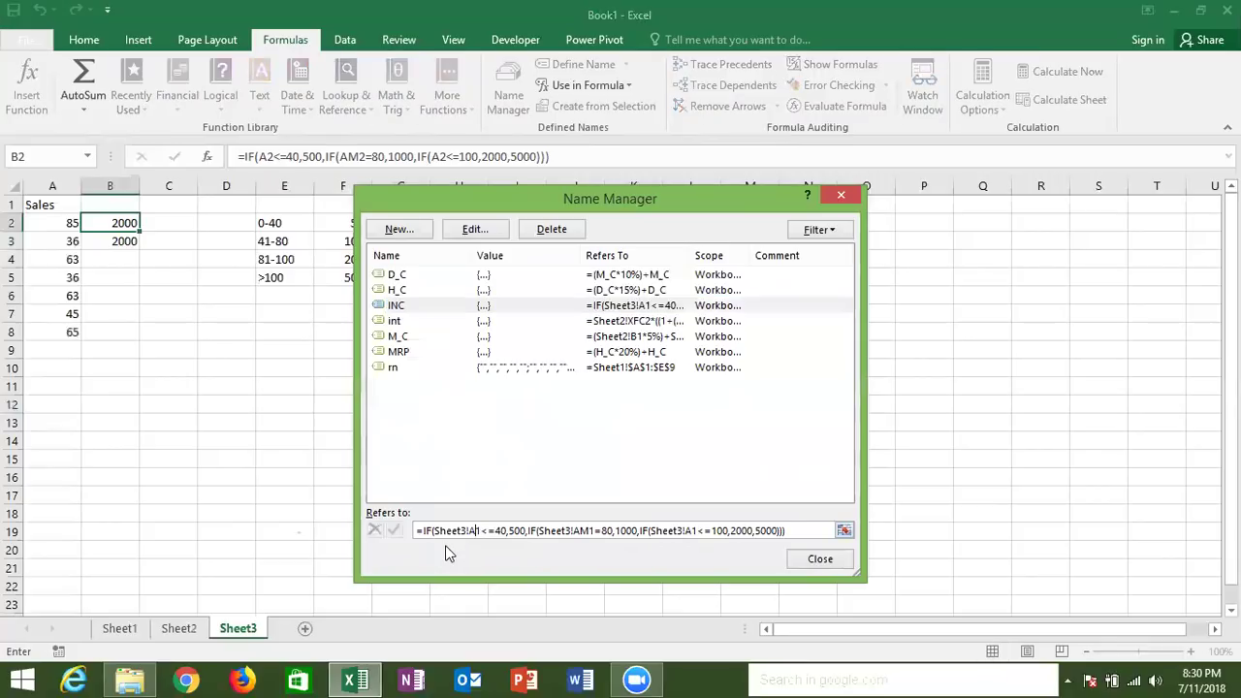
key("BackSpace")
type("2")
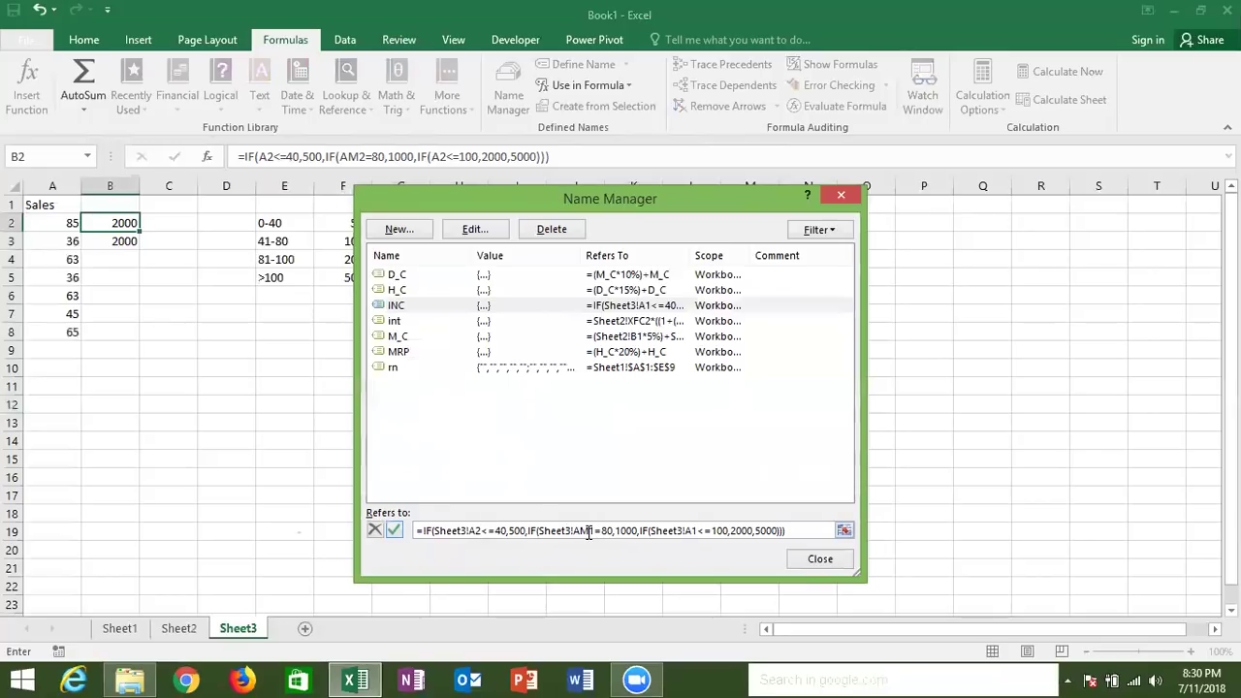
Correct INC's second and third conditions to reference Sheet3!A2, commit the change, and close Name Manager.
key("BackSpace")
key("BackSpace")
type("1")
key("BackSpace")
type("2")
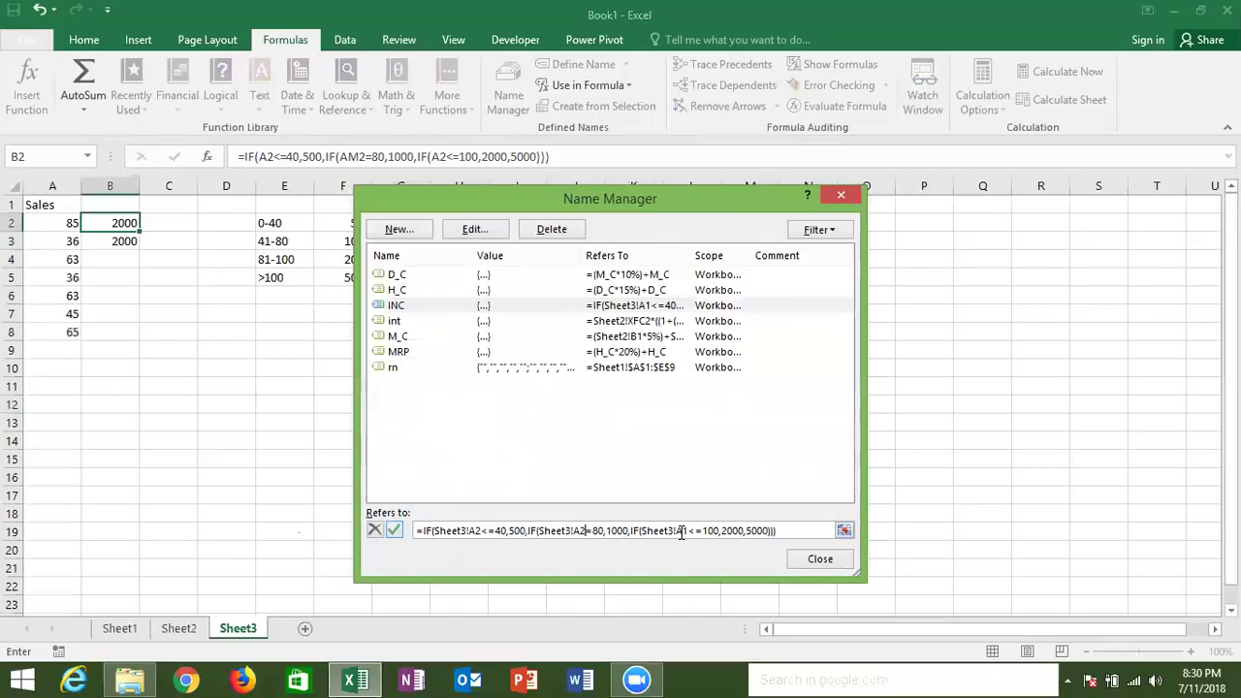
left_click(682, 531)
key("BackSpace")
type("2")
left_click(393, 531)
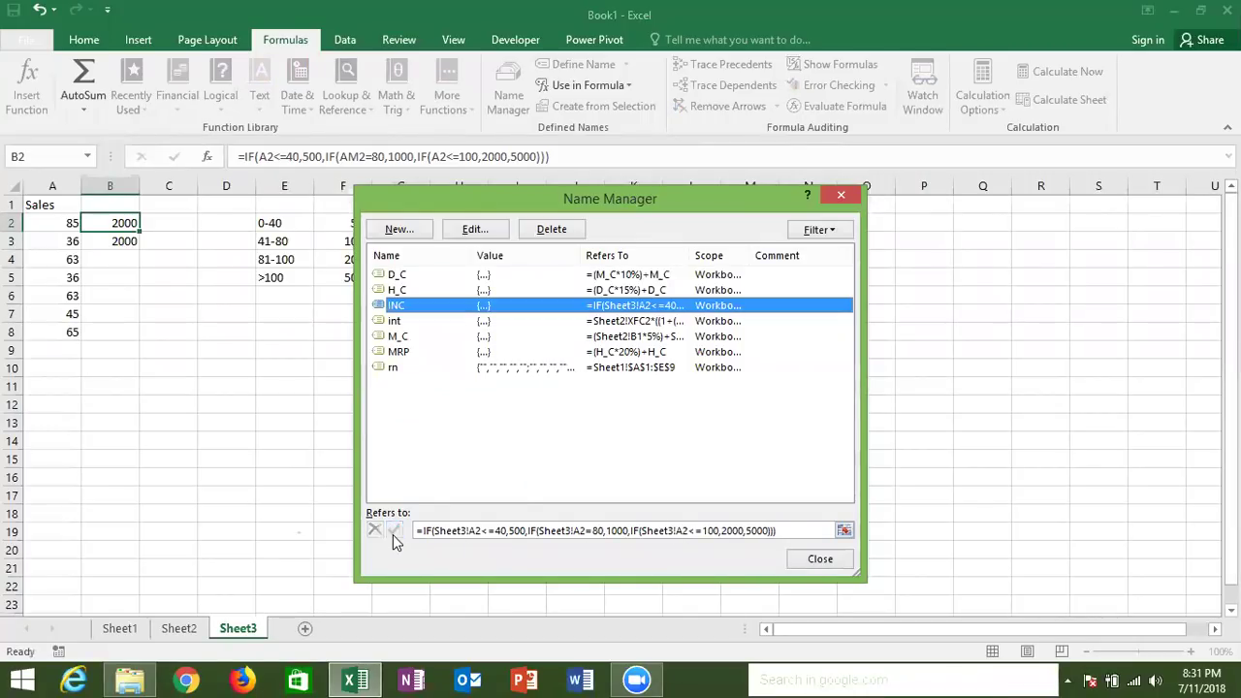
left_click(817, 563)
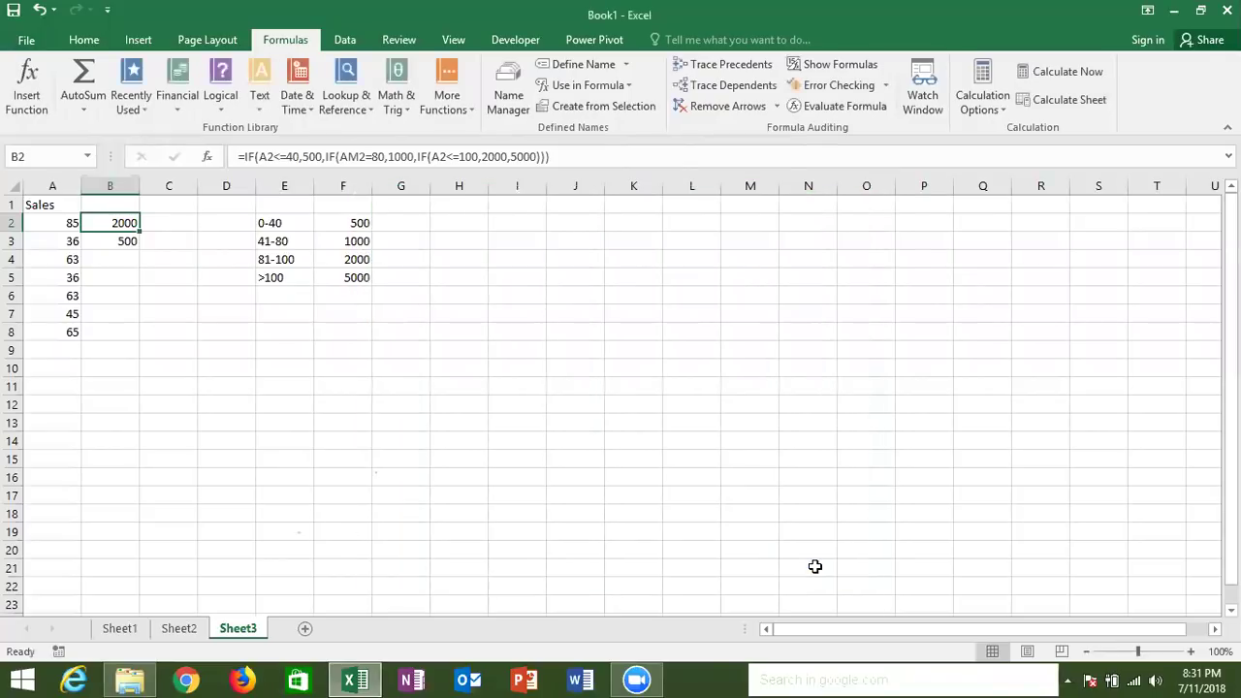
Enter =INC in B2 and fill it down through B8.
type("=")
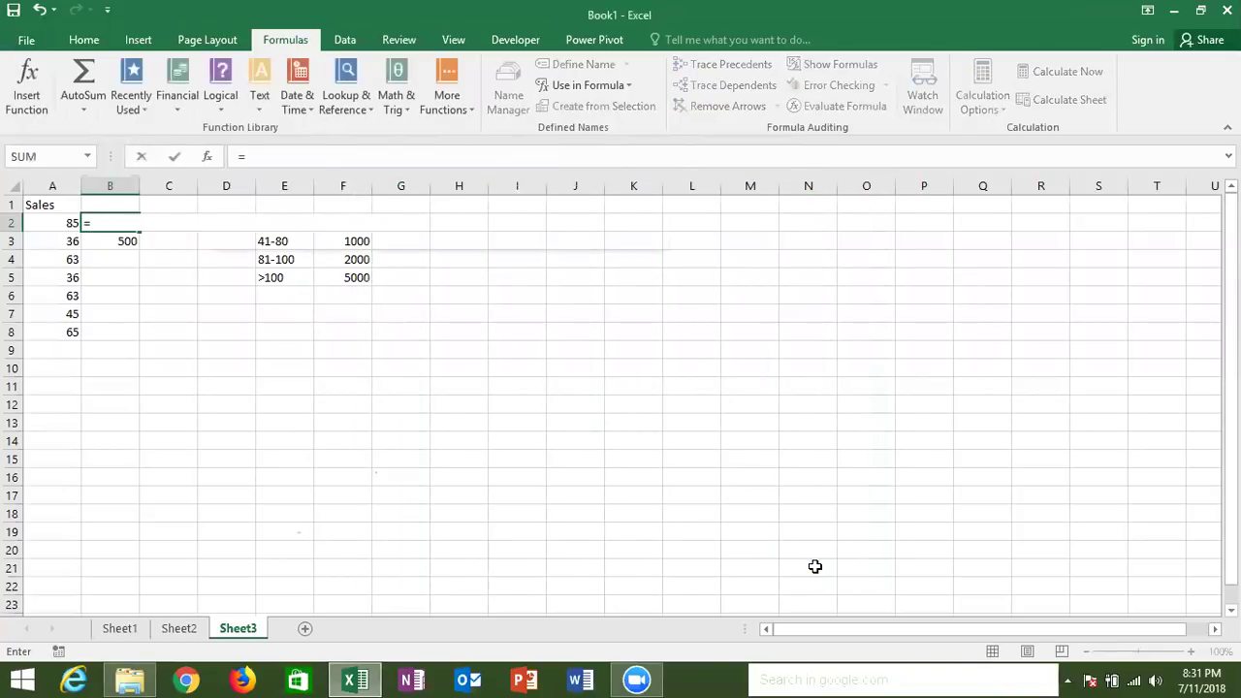
type("in")
key("Tab")
key("Return")
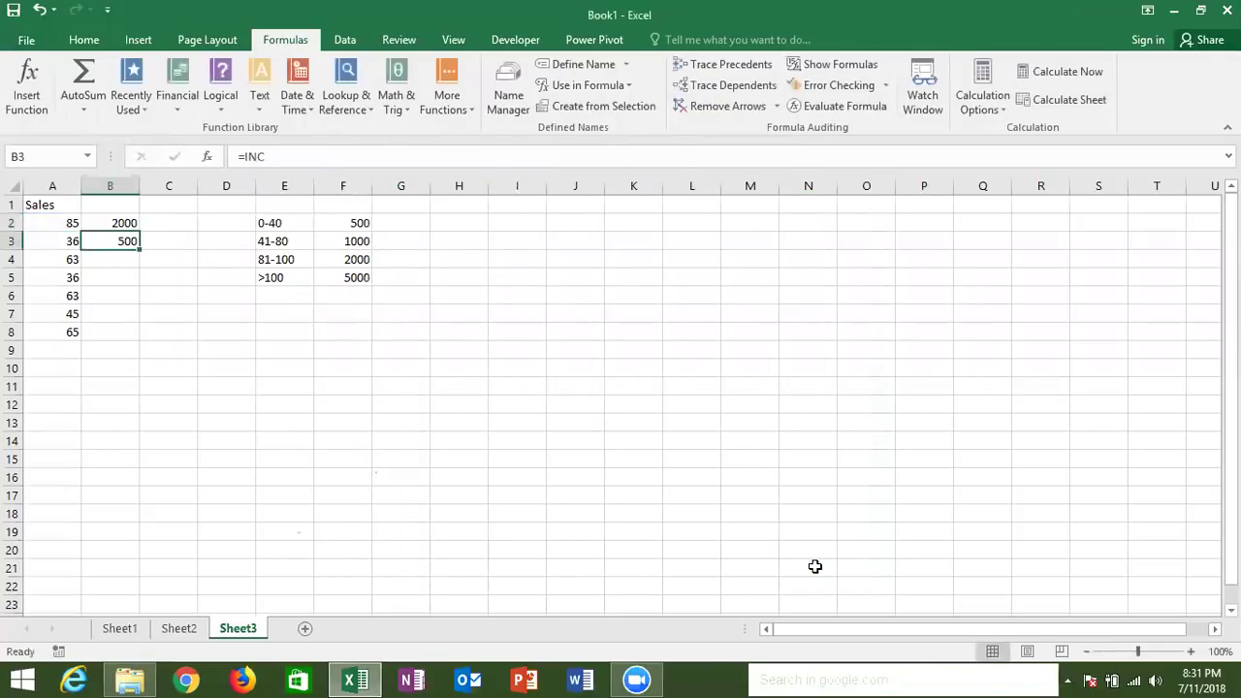
key("Up")
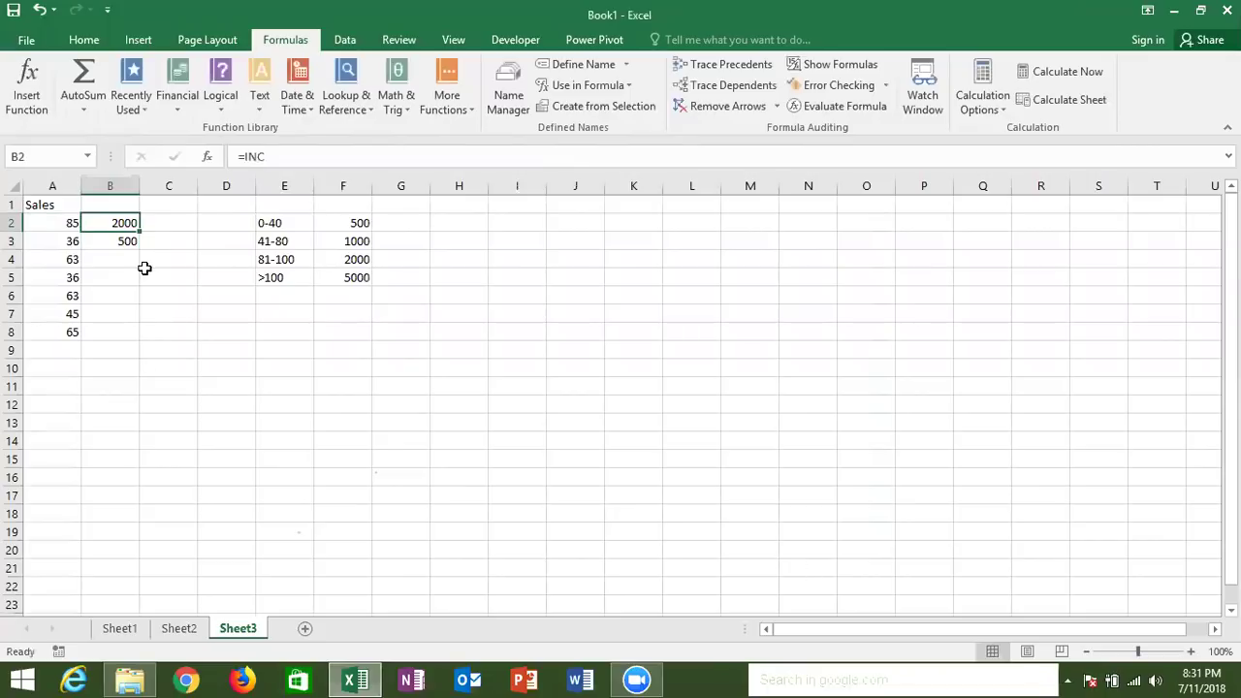
left_click_drag(139, 233, 129, 341)
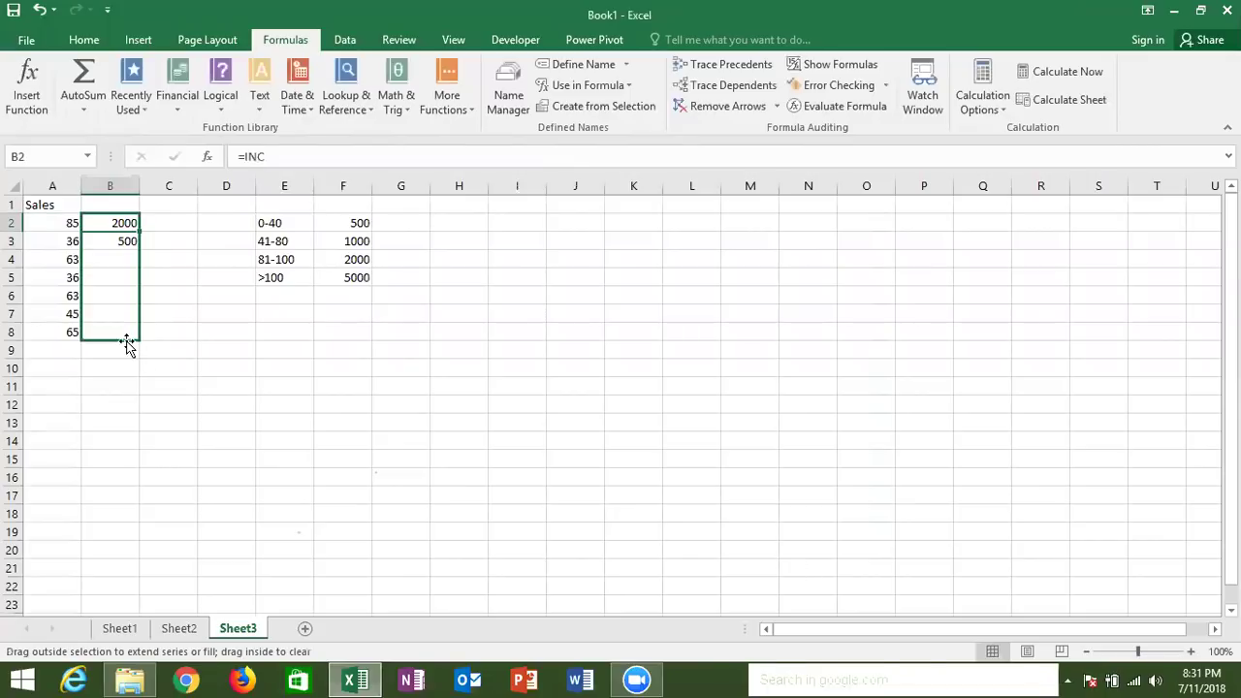
Select the Sales figures in column A (A1:A8).
left_click(285, 572)
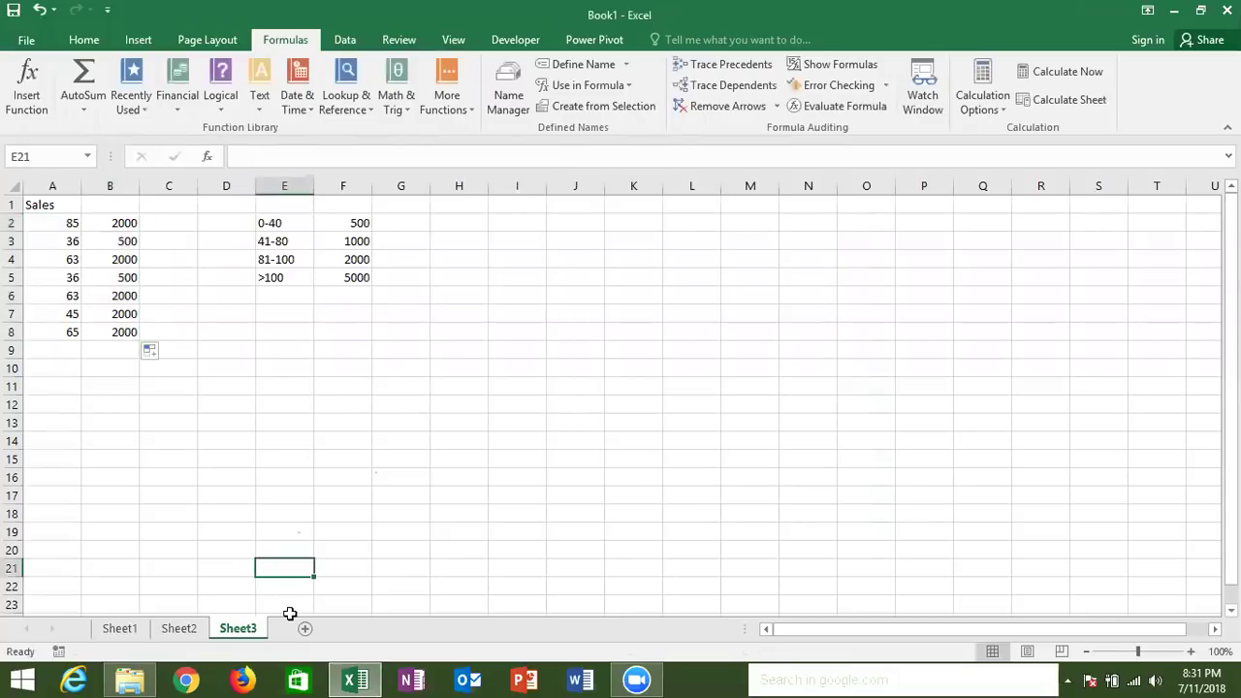
left_click_drag(244, 636, 310, 635)
left_click_drag(53, 189, 61, 326)
Paste the Sales figures into H4:H11 and the 0-40 to 81-100 labels into L4:L6.
key("ctrl+c")
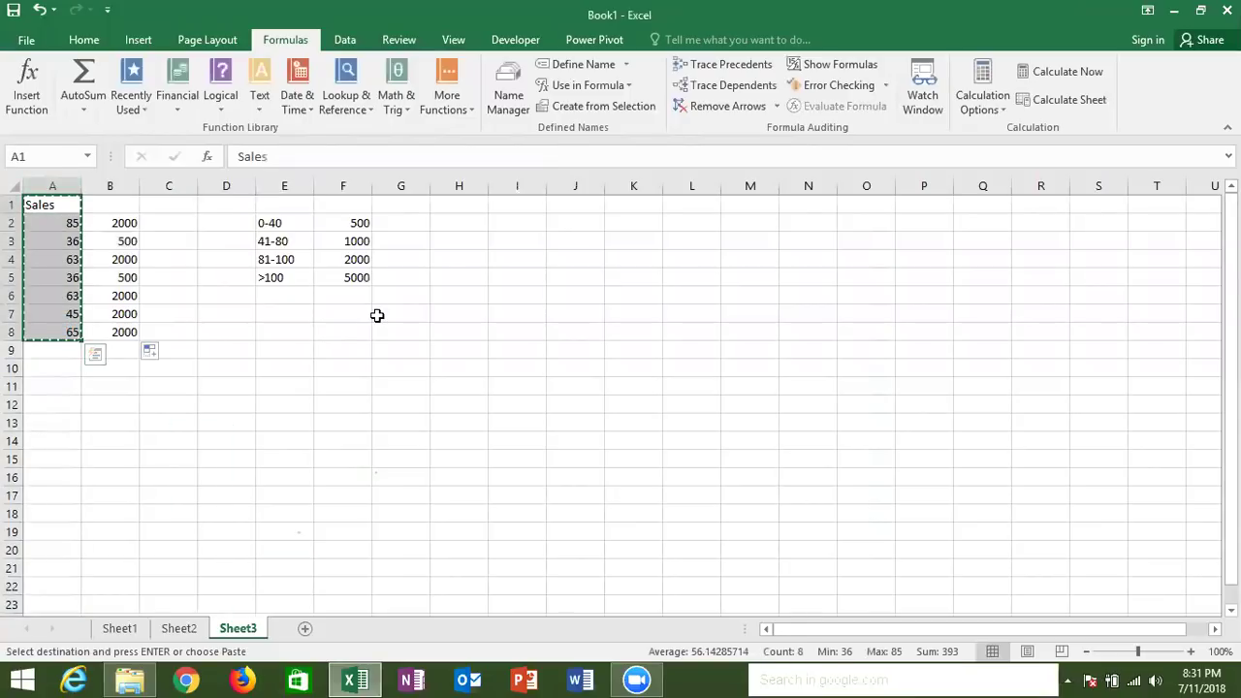
left_click(441, 261)
key("ctrl+v")
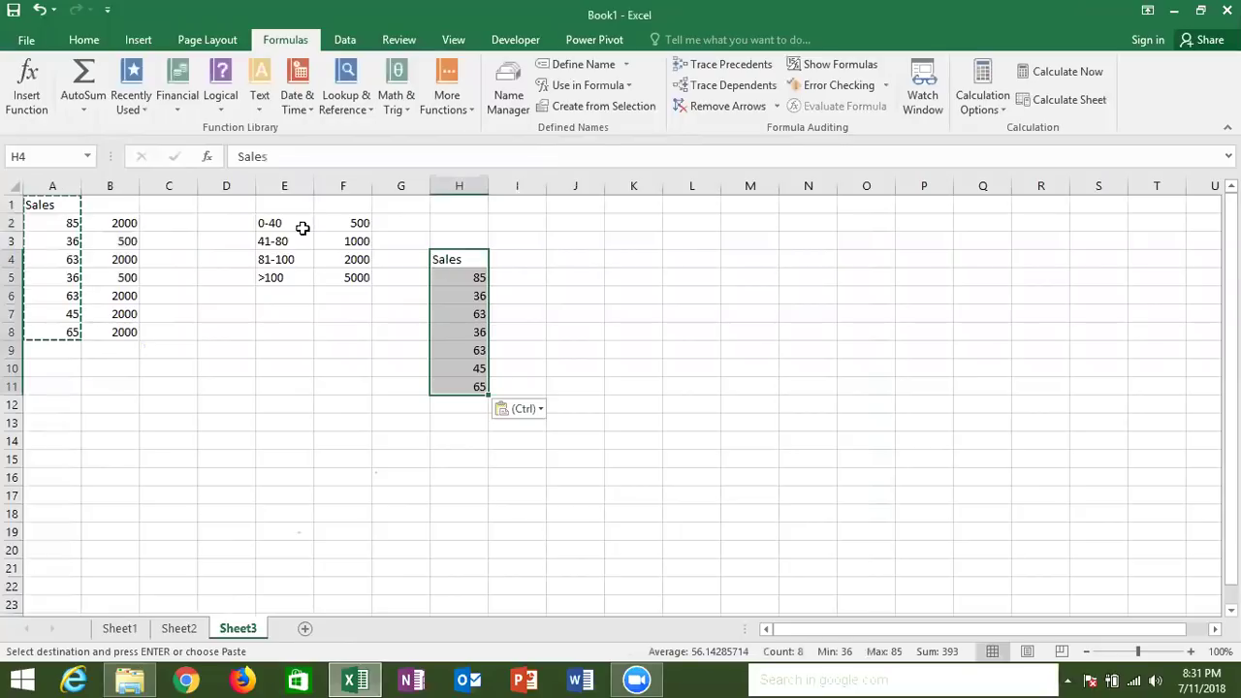
left_click_drag(295, 225, 300, 264)
key("ctrl+c")
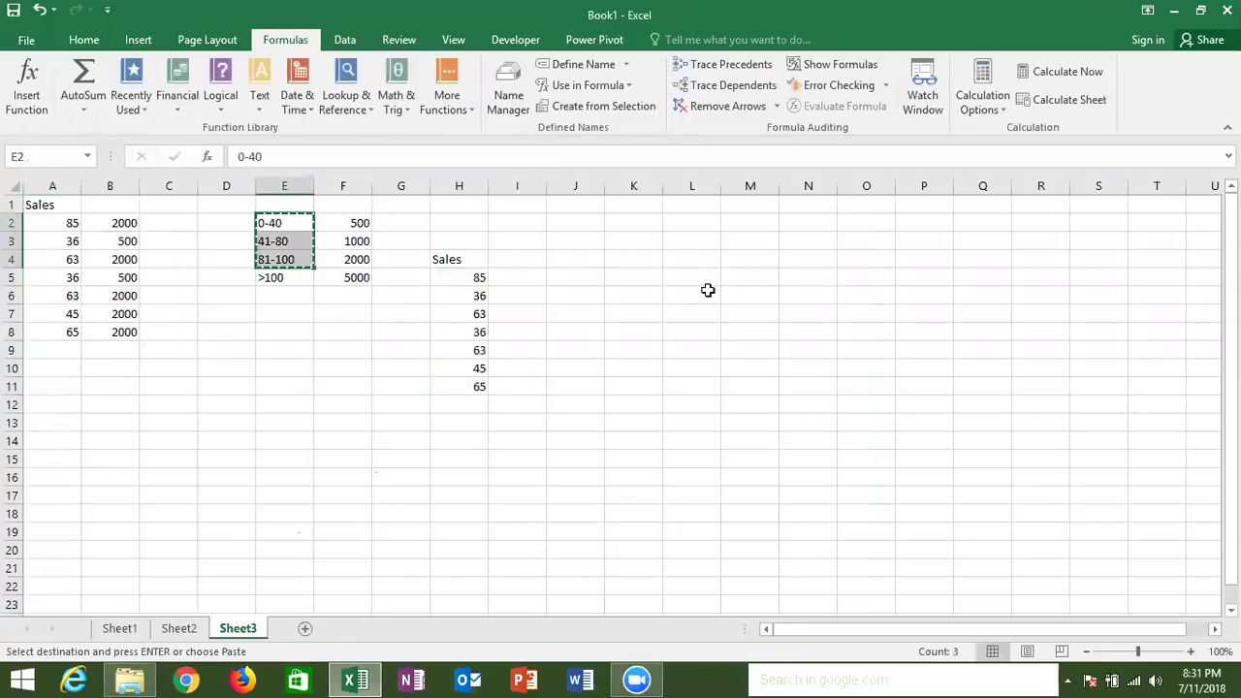
left_click(670, 260)
key("ctrl+v")
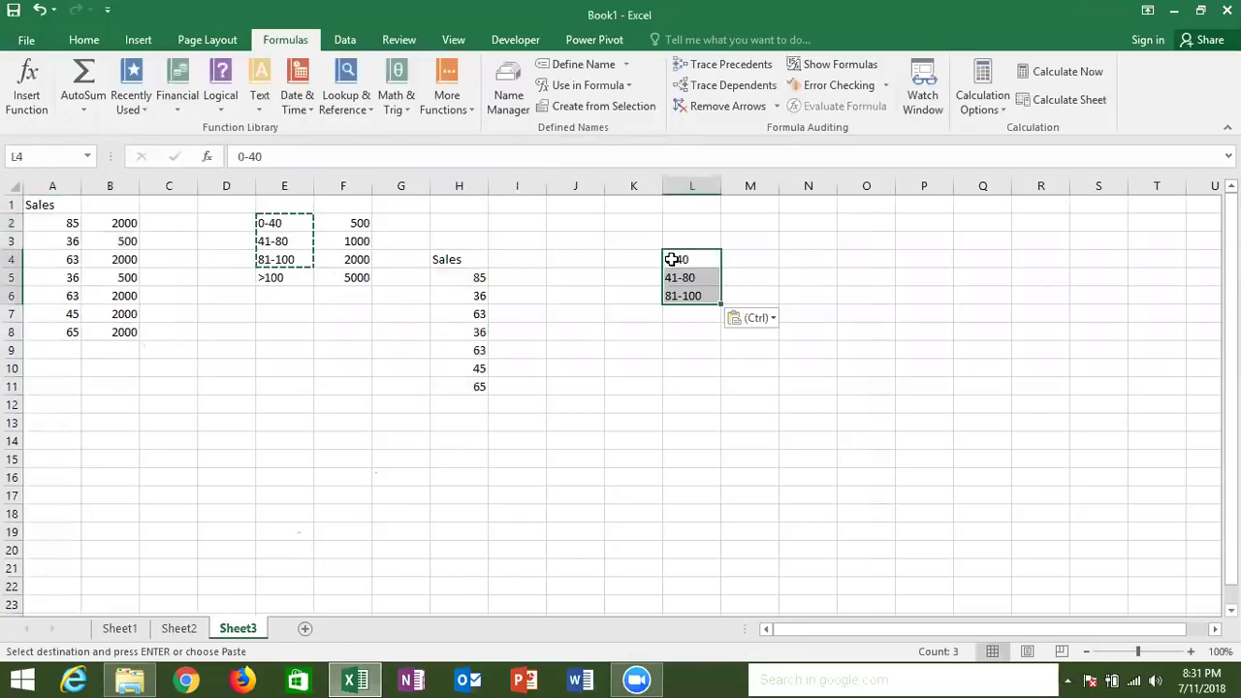
key("Escape")
Enter the tier rates 20U, 80U, 100 and 500 into M4:M7.
left_click(749, 258)
type("20")
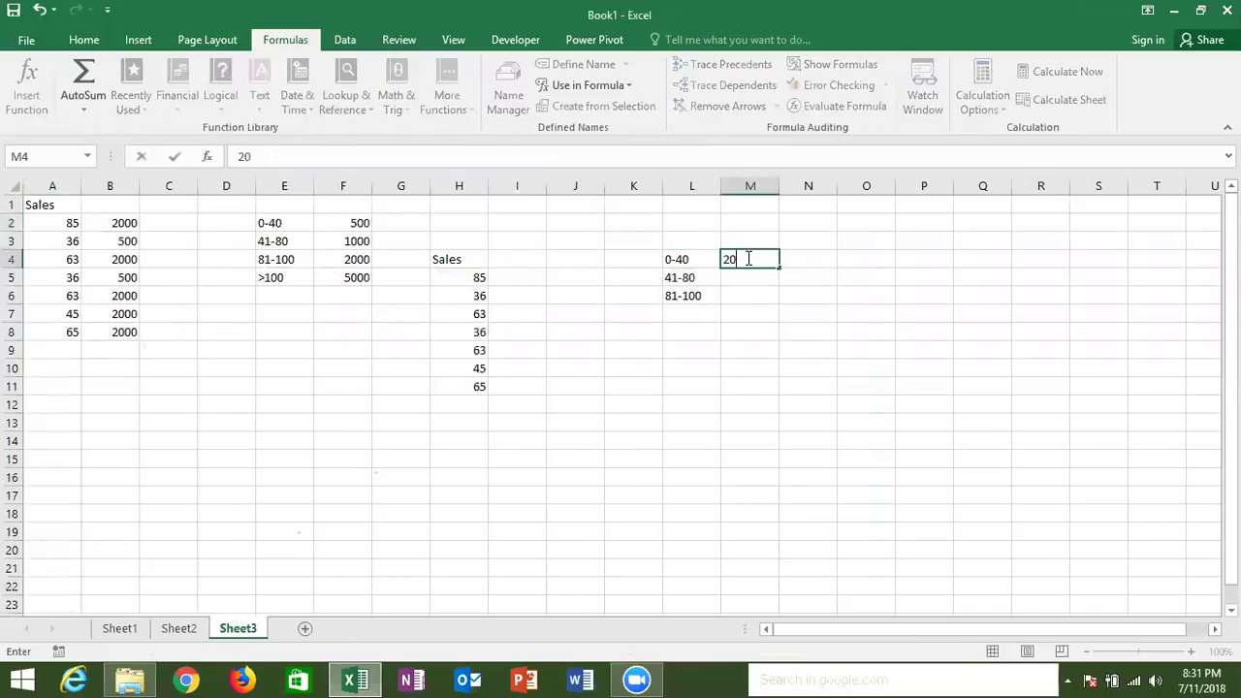
type("0")
key("Return")
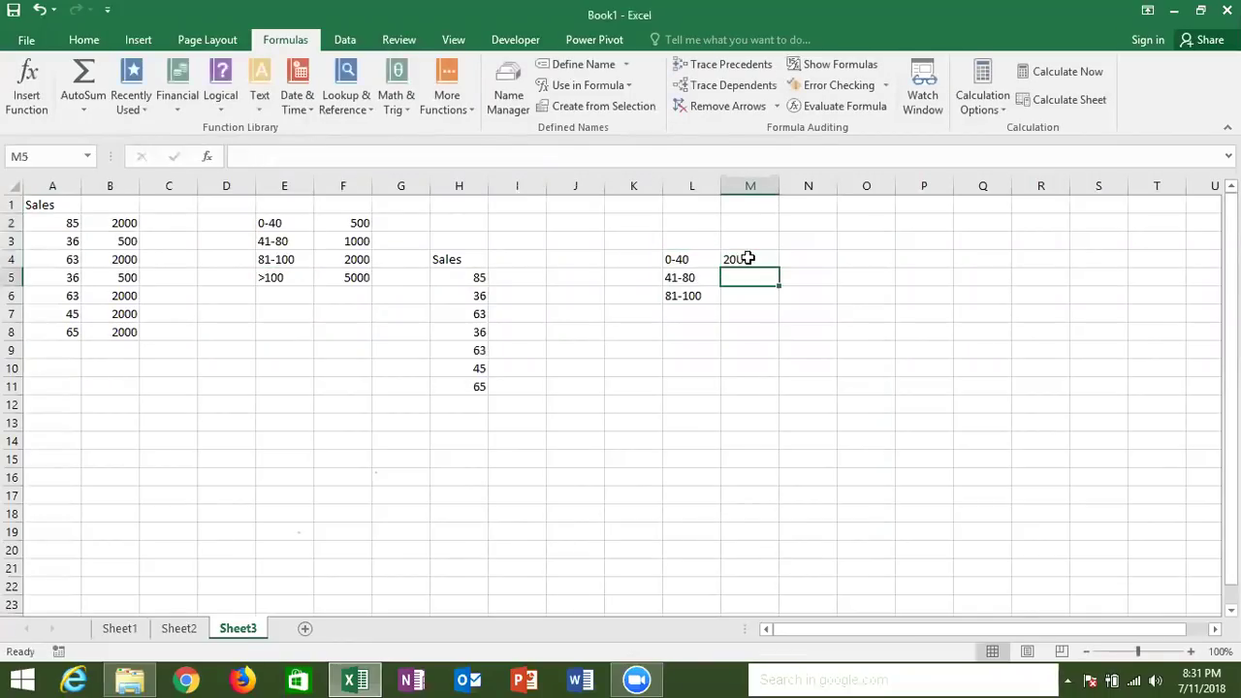
type("80")
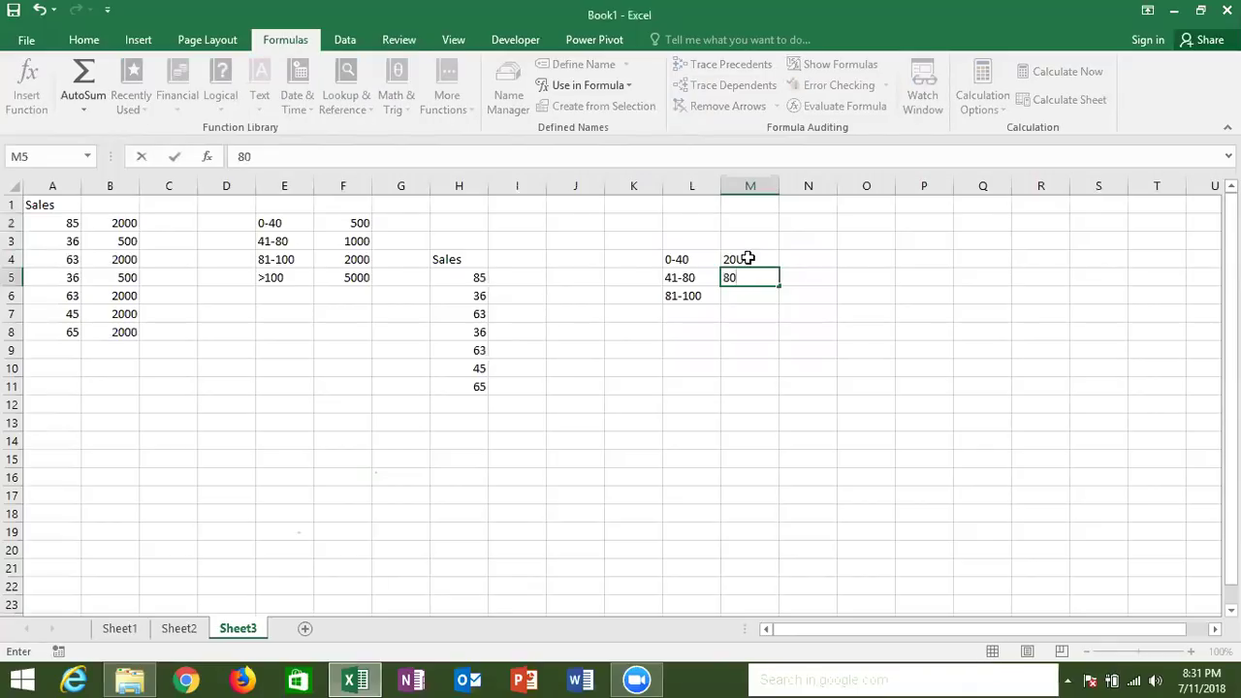
type("0")
key("Return")
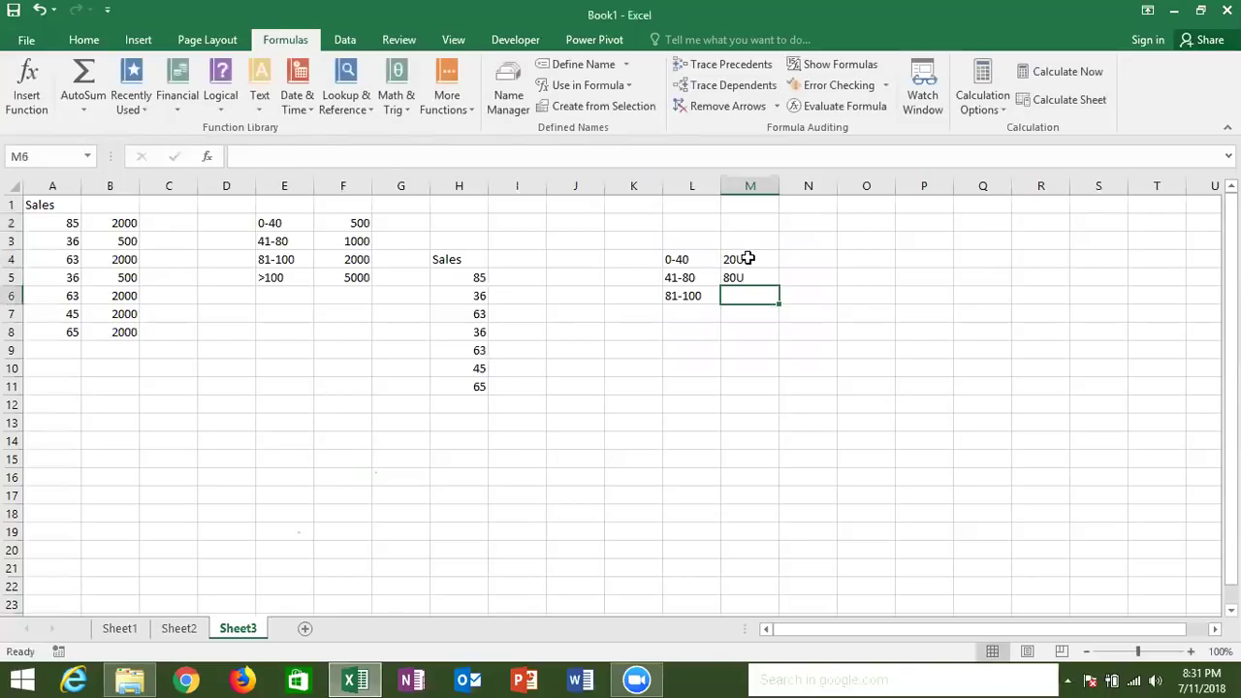
type("100")
key("Return")
type("500")
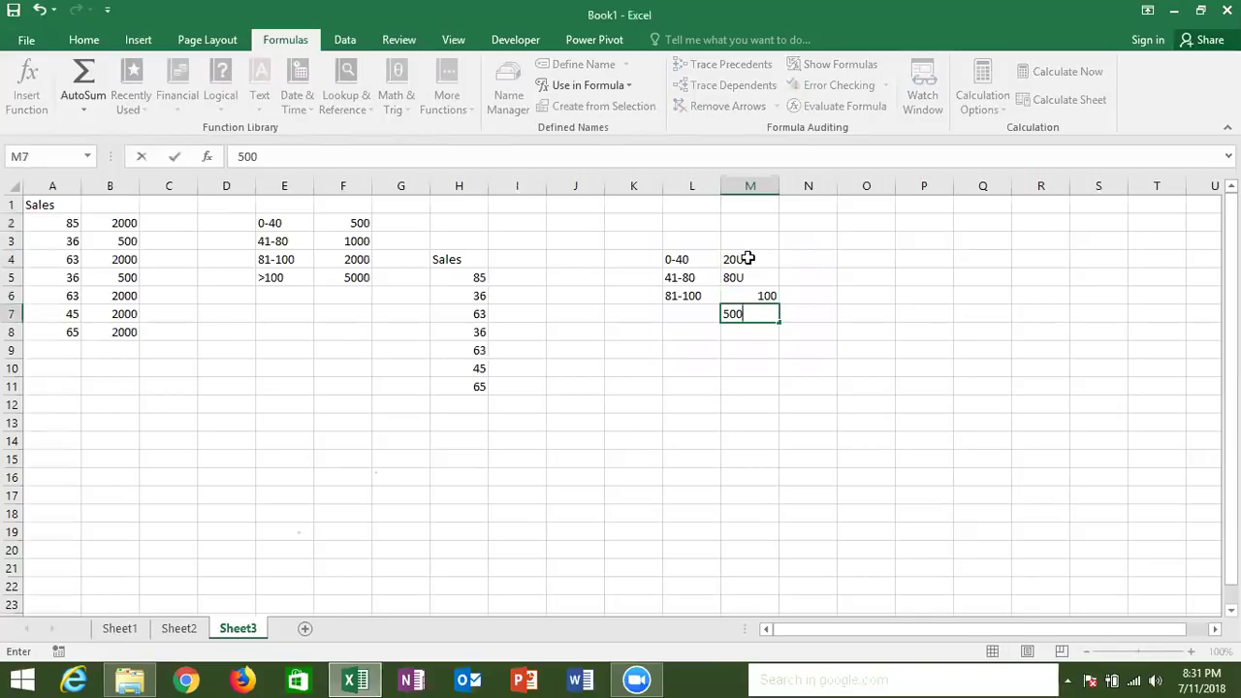
key("Left")
Copy the >100 label from E5 into L7.
key("Left")
key("Left")
key("Left")
key("Left")
key("Left")
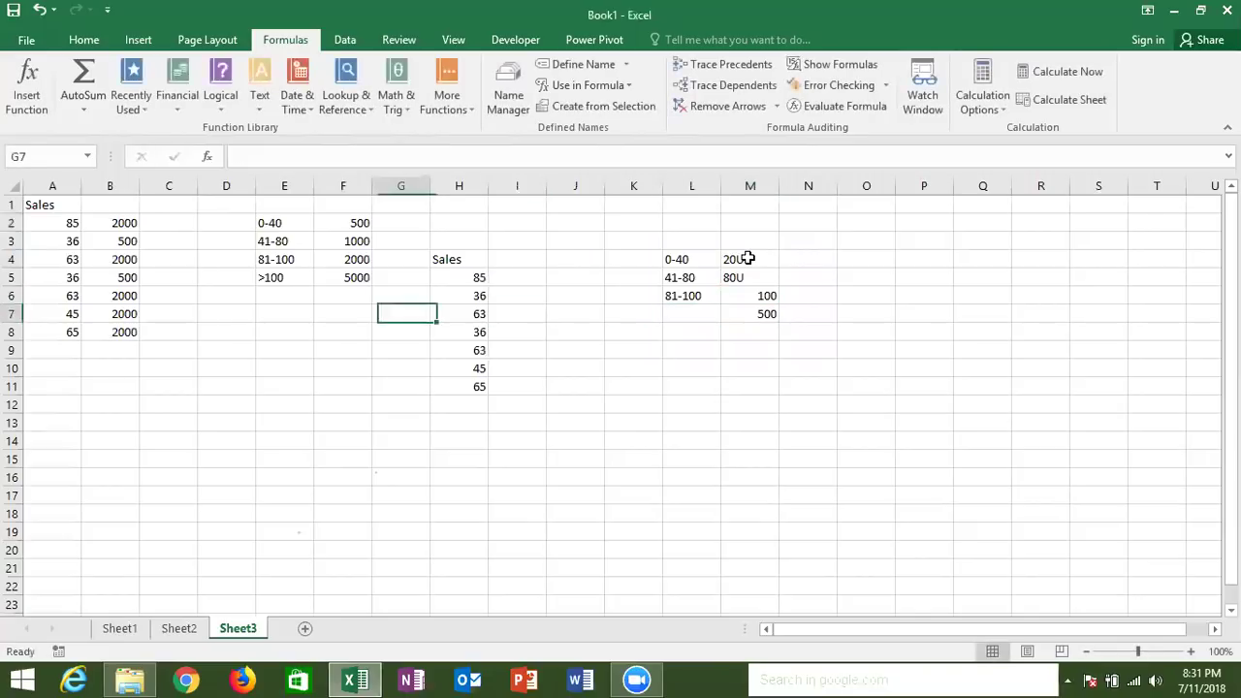
key("Left")
key("Left")
key("Up")
key("Up")
key("ctrl+c")
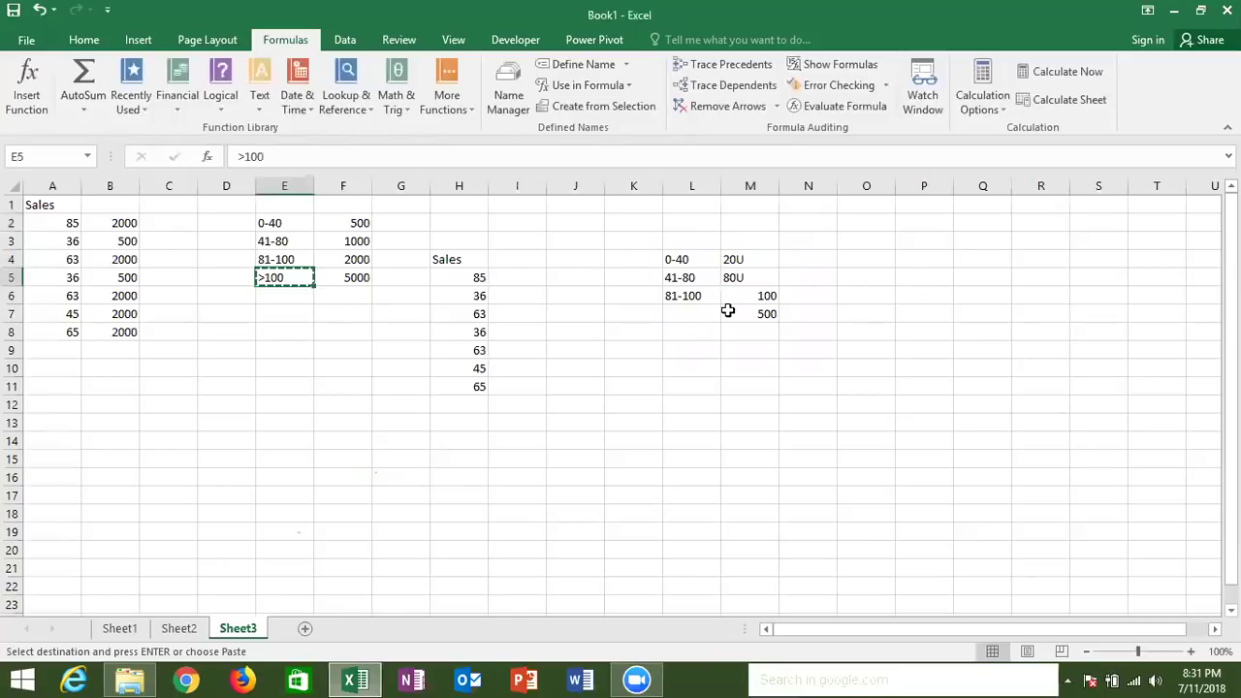
left_click(728, 311)
left_click(690, 310)
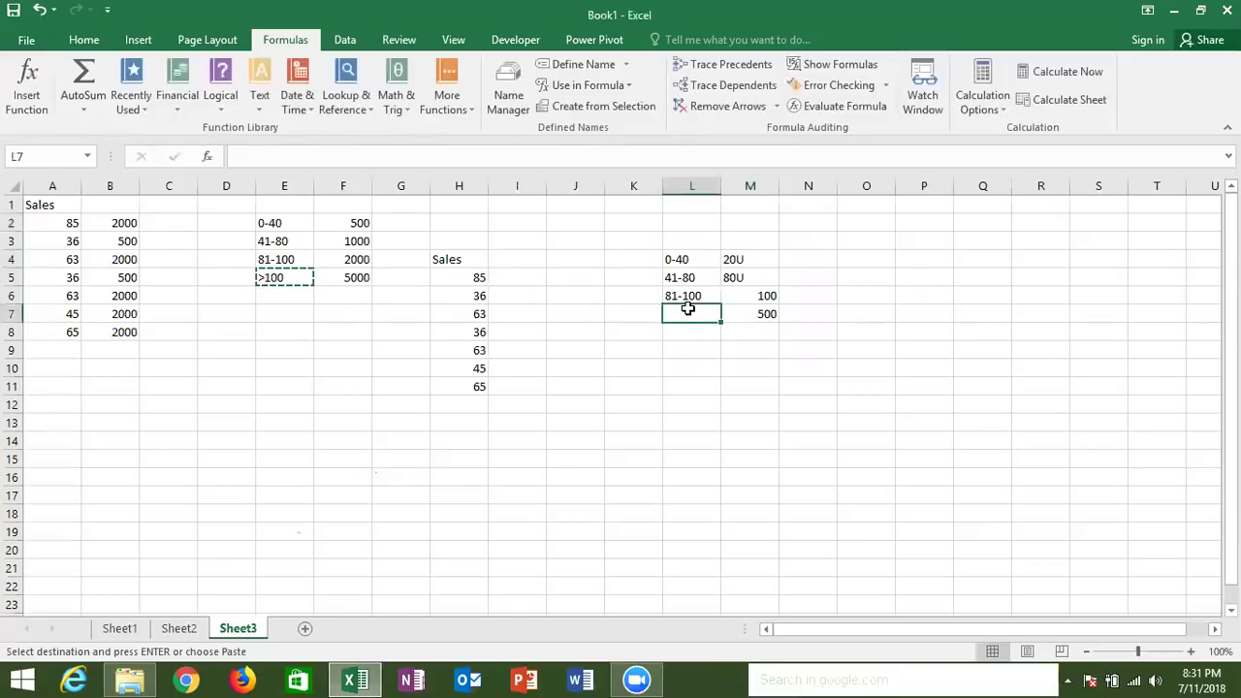
key("ctrl+v")
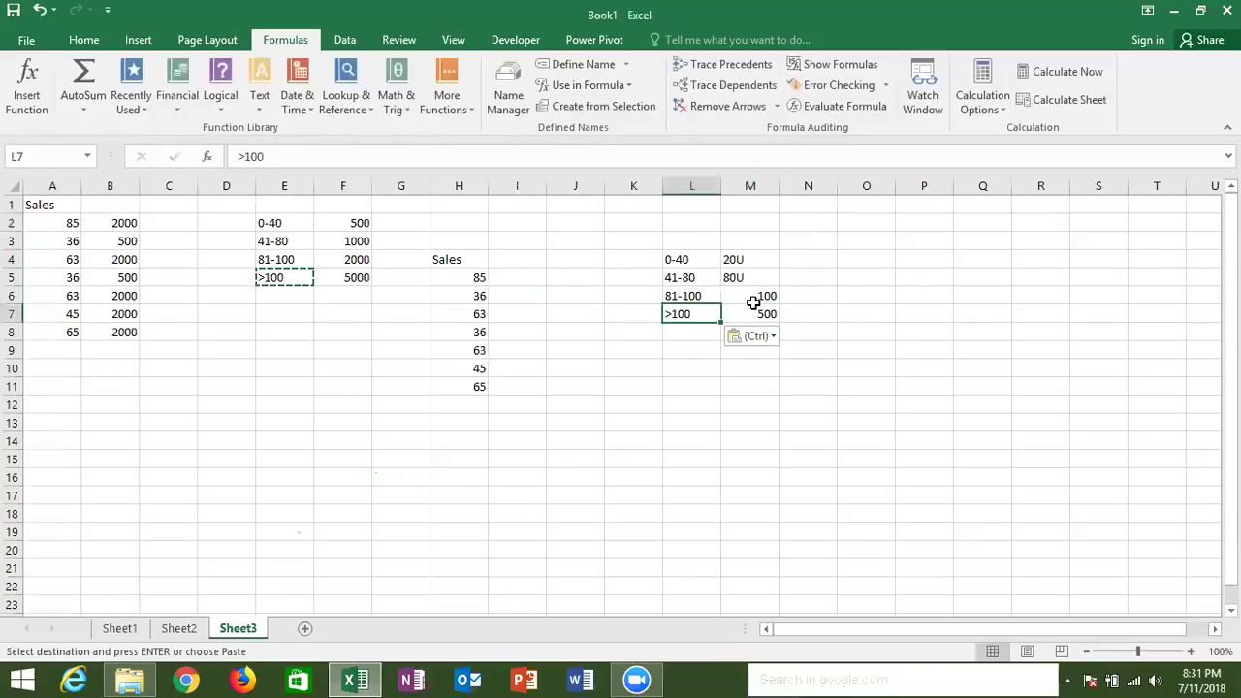
Add the U suffix to M6 and M7, making them 100U and 500U.
left_click(764, 297)
left_click(335, 149)
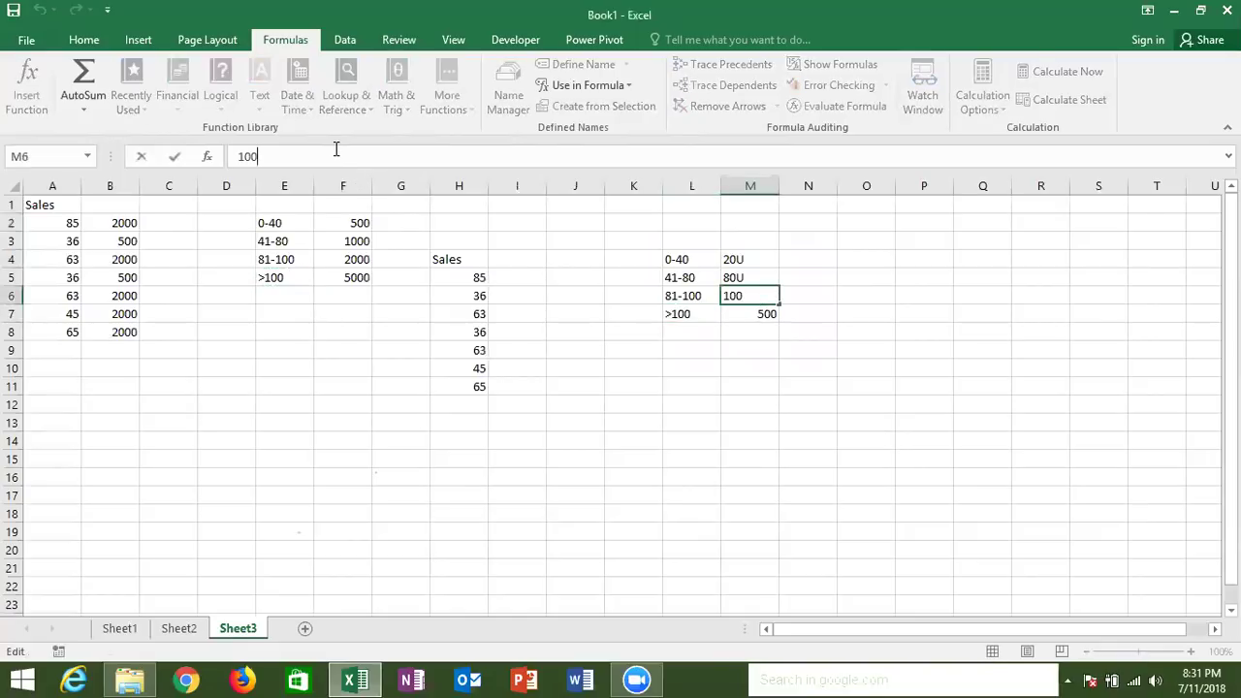
type("U")
key("Return")
left_click(394, 160)
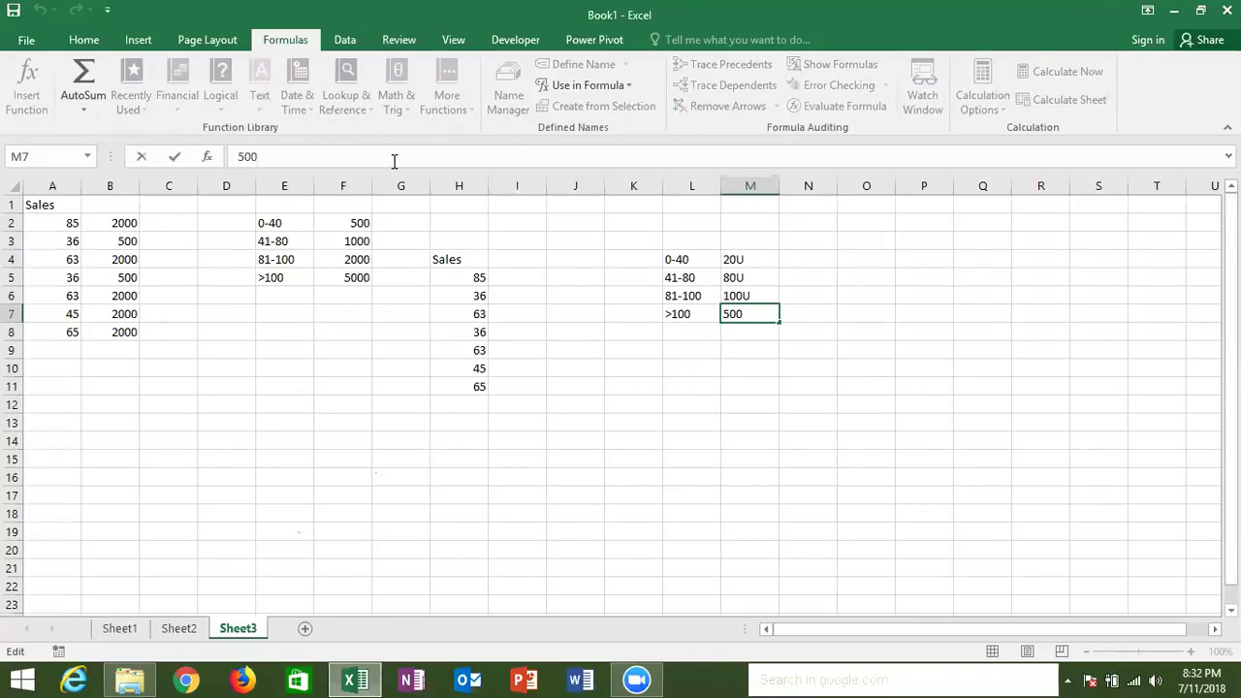
type("U")
left_click(667, 368)
Enter 45 in L10 with its worked calculation 40*20+5*80 in M10.
type("45")
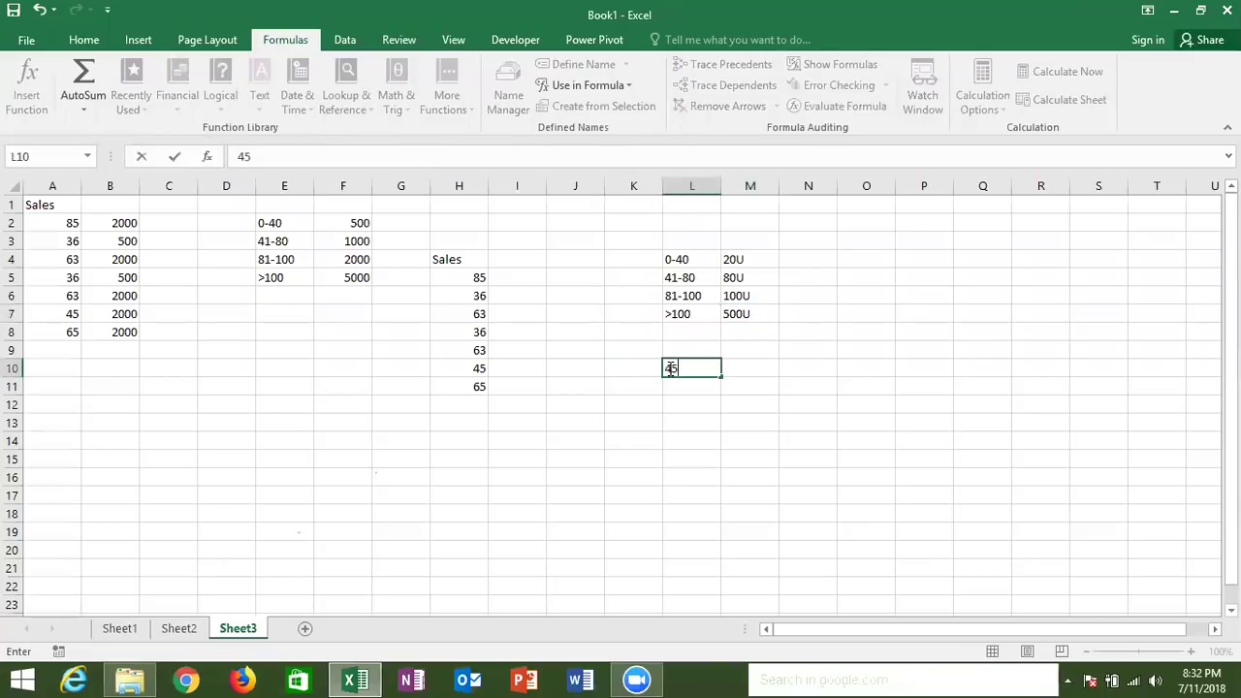
key("Tab")
type("40*20+5*80")
key("Return")
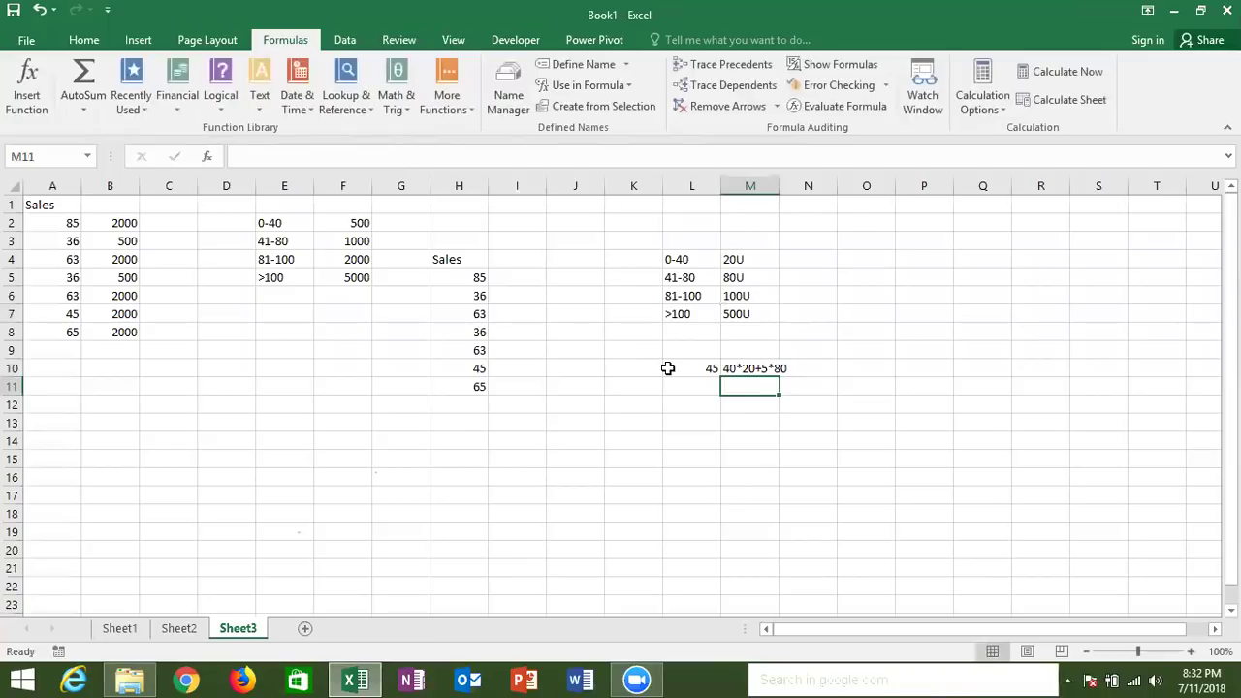
Enter 85 in L11 with its worked calculation 40*20+40*80+5*100 in M11.
key("Left")
type("85")
key("Return")
key("Up")
key("Right")
type("40*20+")
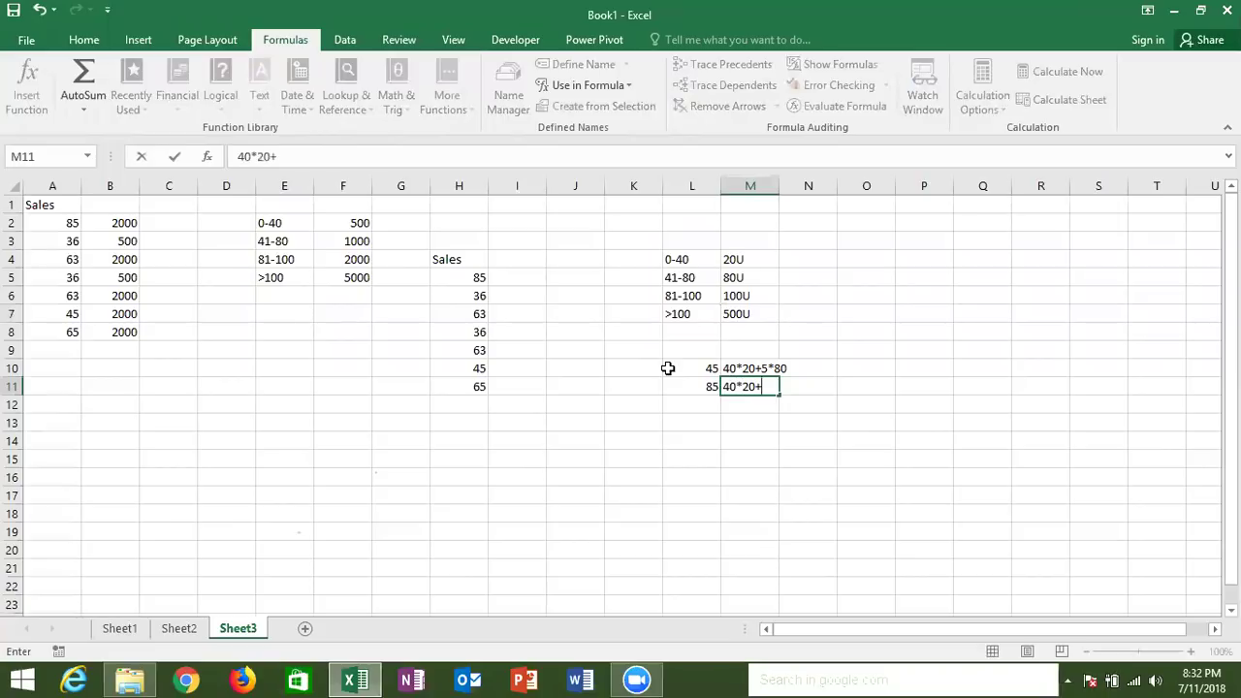
type("40*80")
type("+")
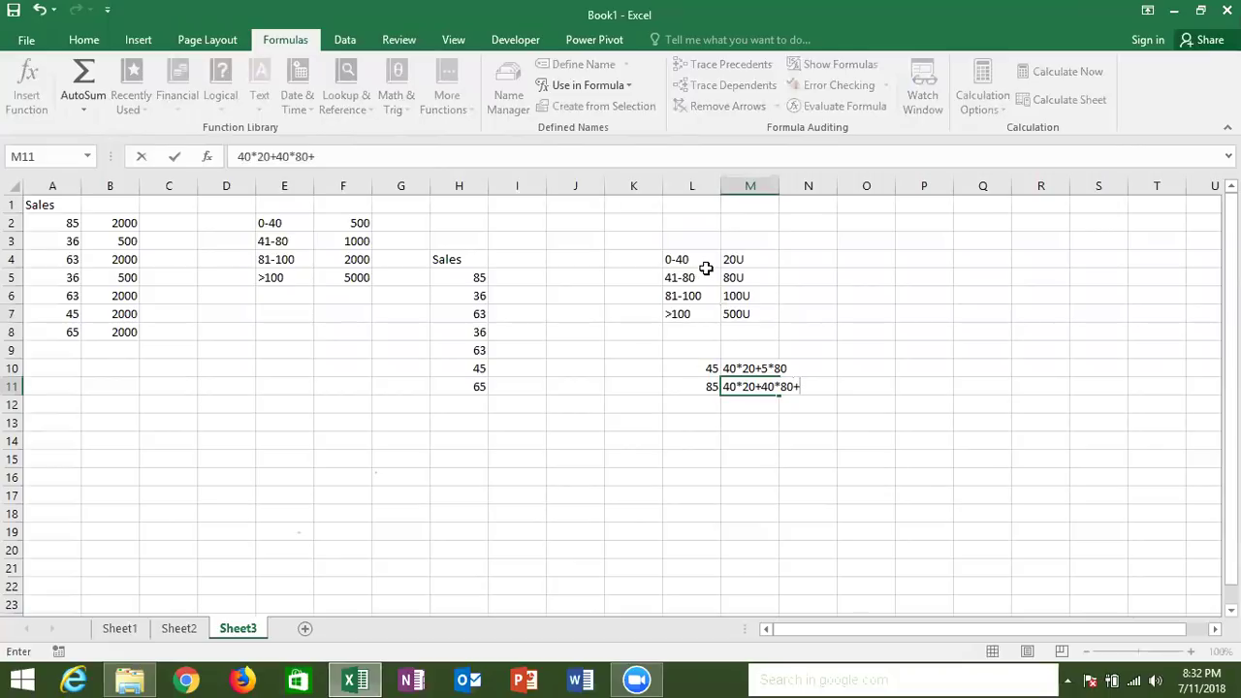
type("5*100")
key("Return")
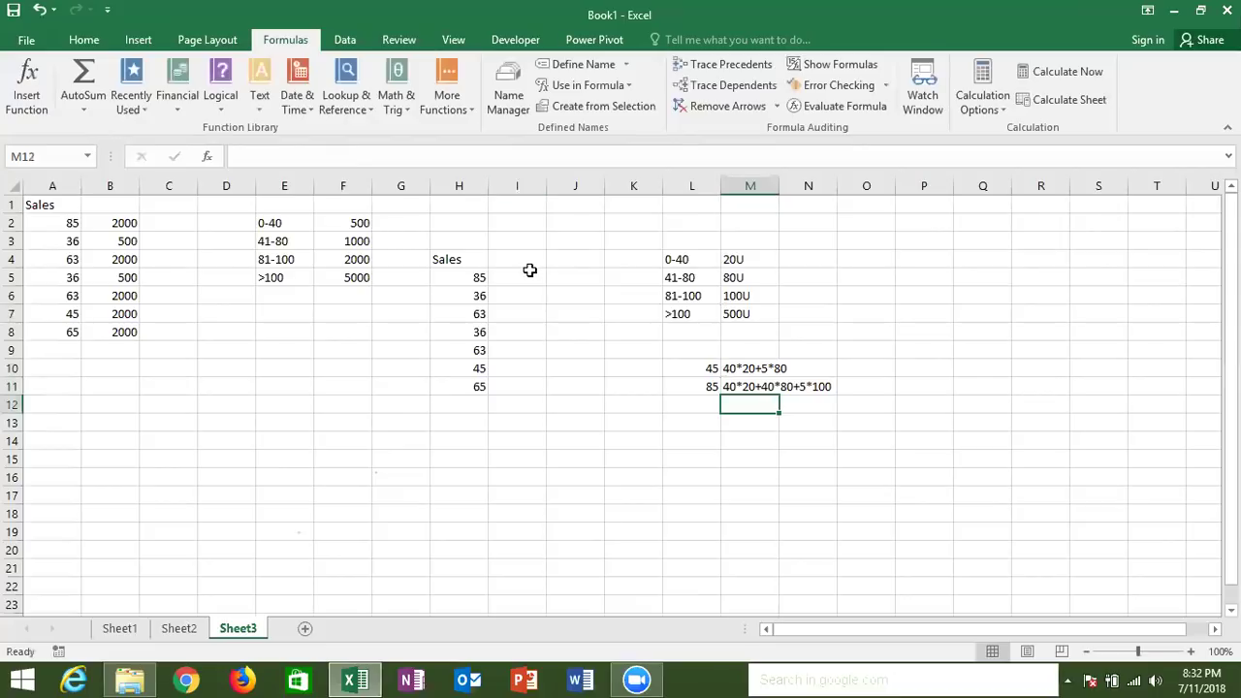
left_click(530, 275)
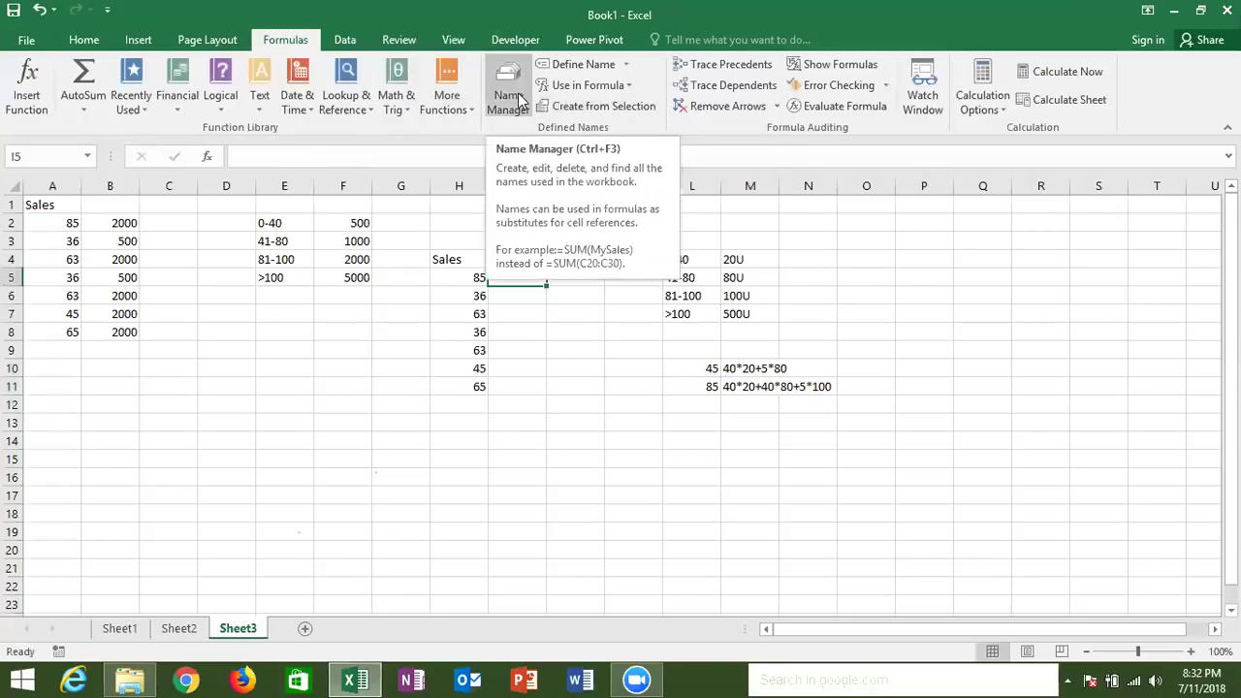
Create the workbook name S_1 referring to =Sheet3!H5*20.
left_click(528, 93)
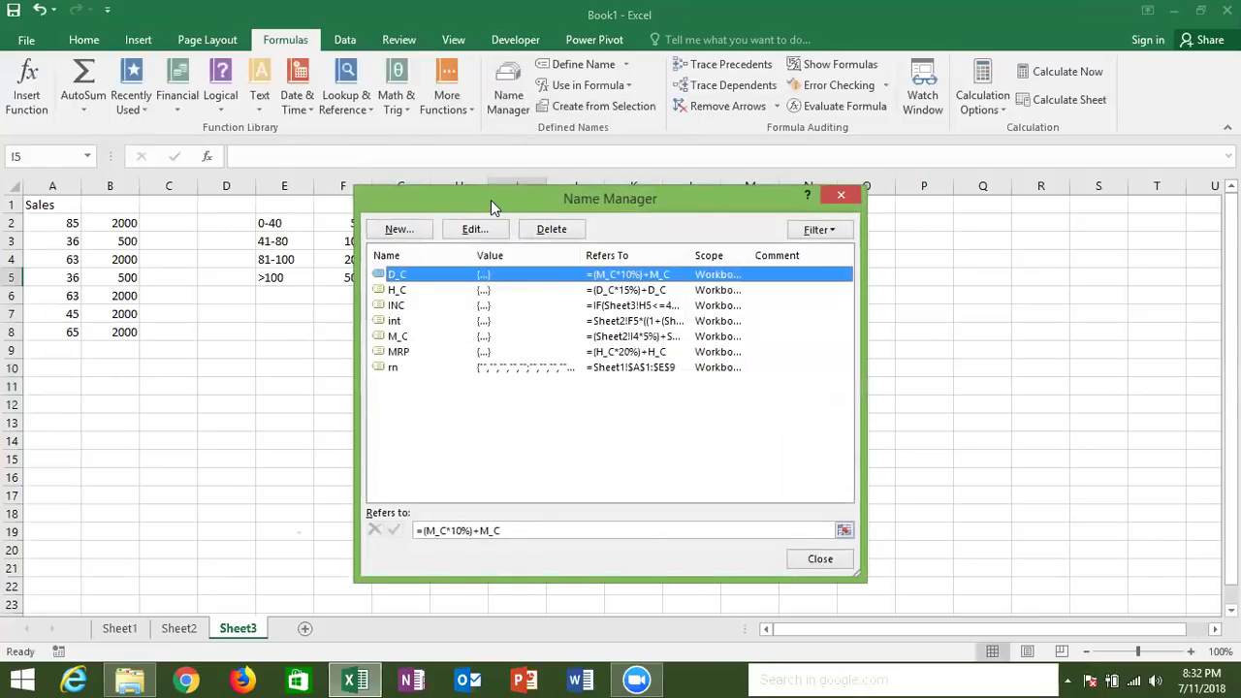
left_click_drag(490, 200, 761, 182)
left_click(668, 212)
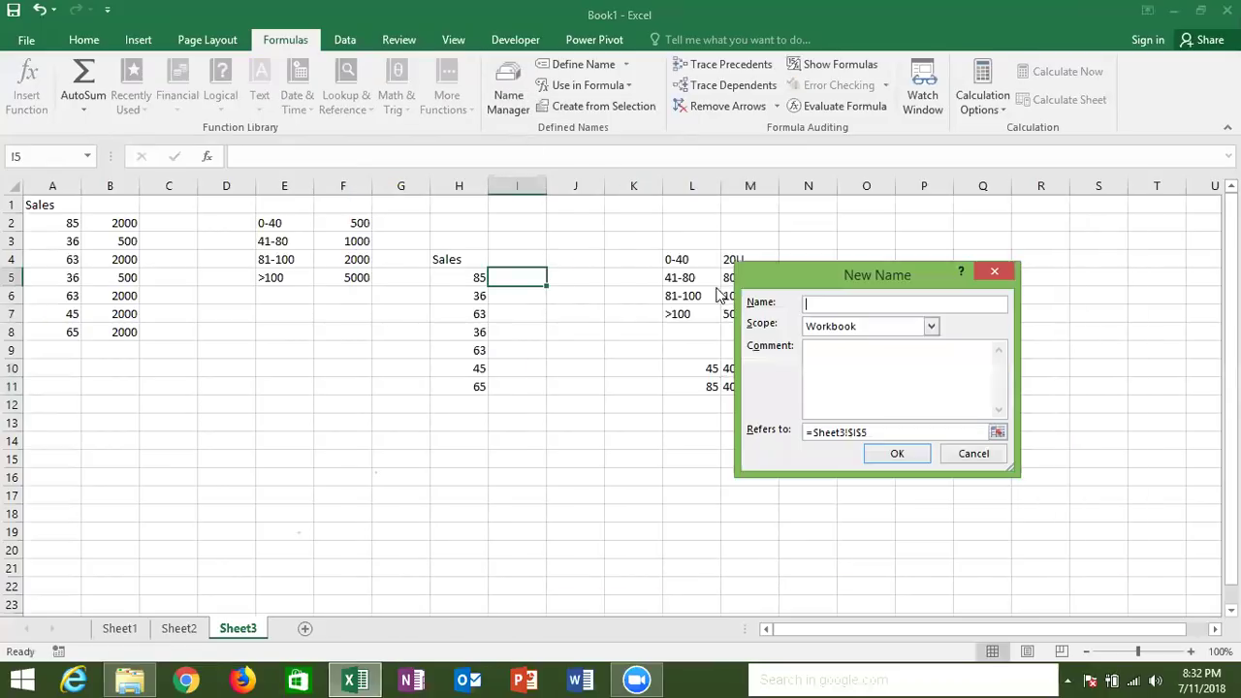
type("S_1")
left_click_drag(866, 433, 792, 438)
type("=")
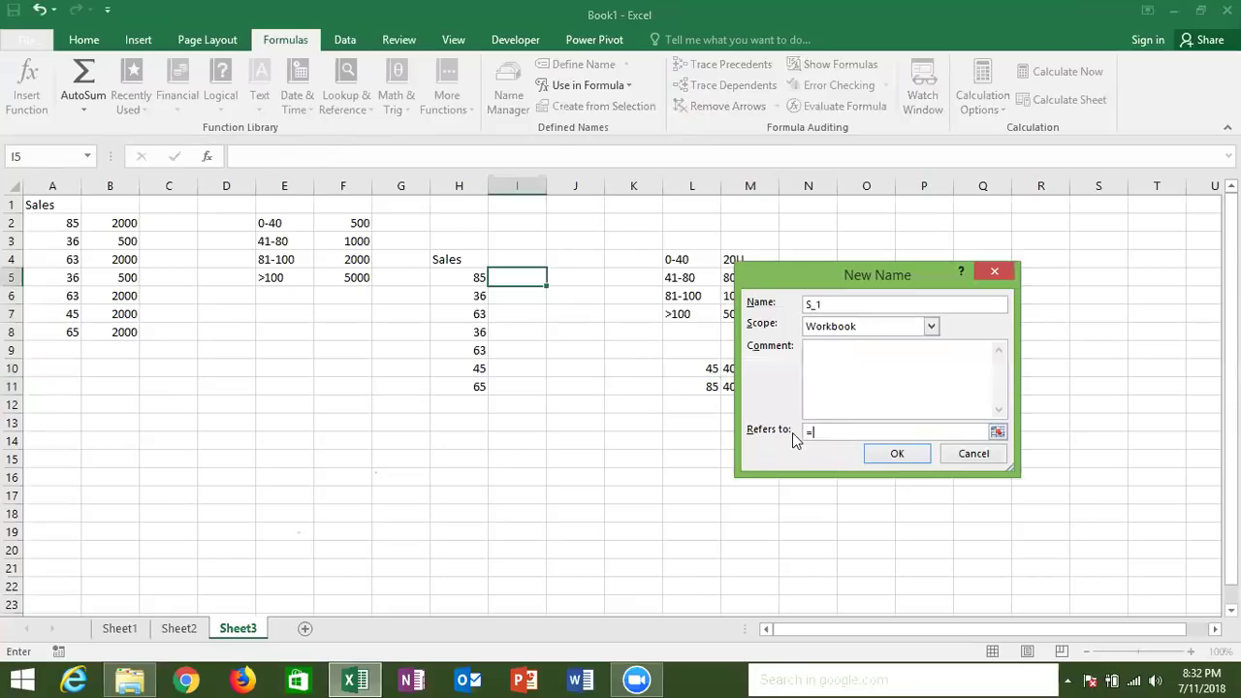
left_click(463, 276)
key("BackSpace")
key("BackSpace")
key("BackSpace")
key("BackSpace")
key("BackSpace")
type("H5*")
type("20")
left_click(884, 454)
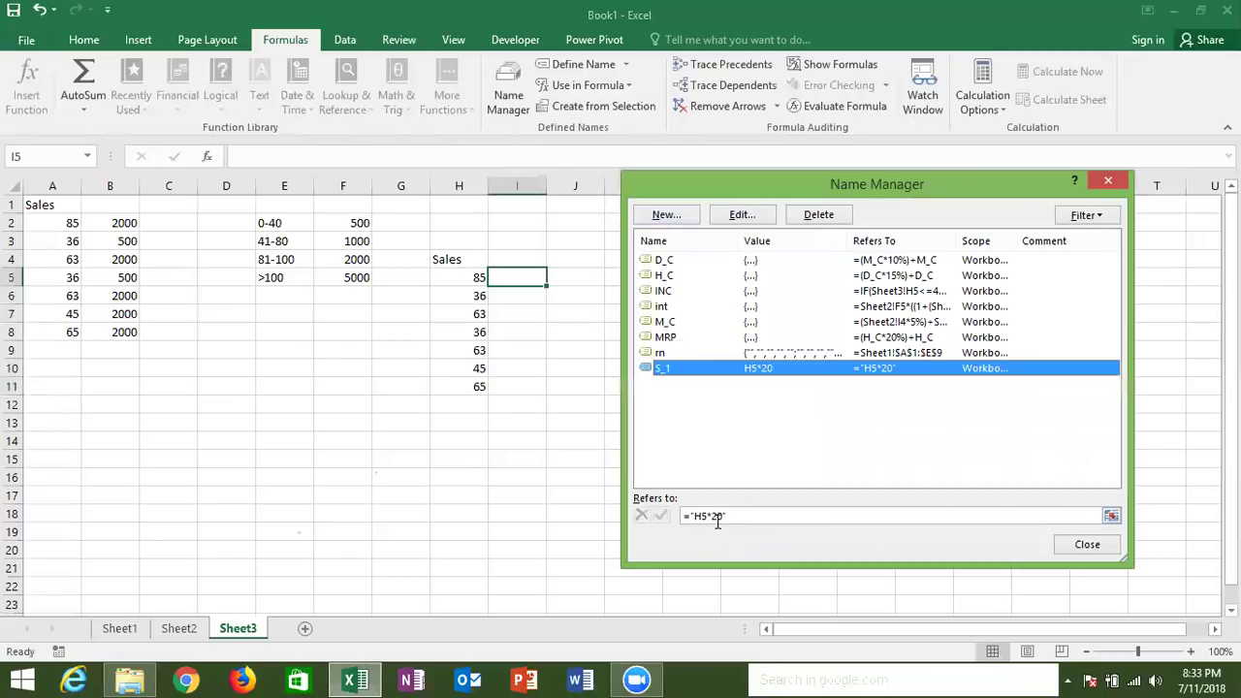
Remove the stray quotes from S_1's formula so it evaluates to 1700.
left_click(712, 517)
left_click(694, 517)
key("BackSpace")
key("BackSpace")
left_click(662, 515)
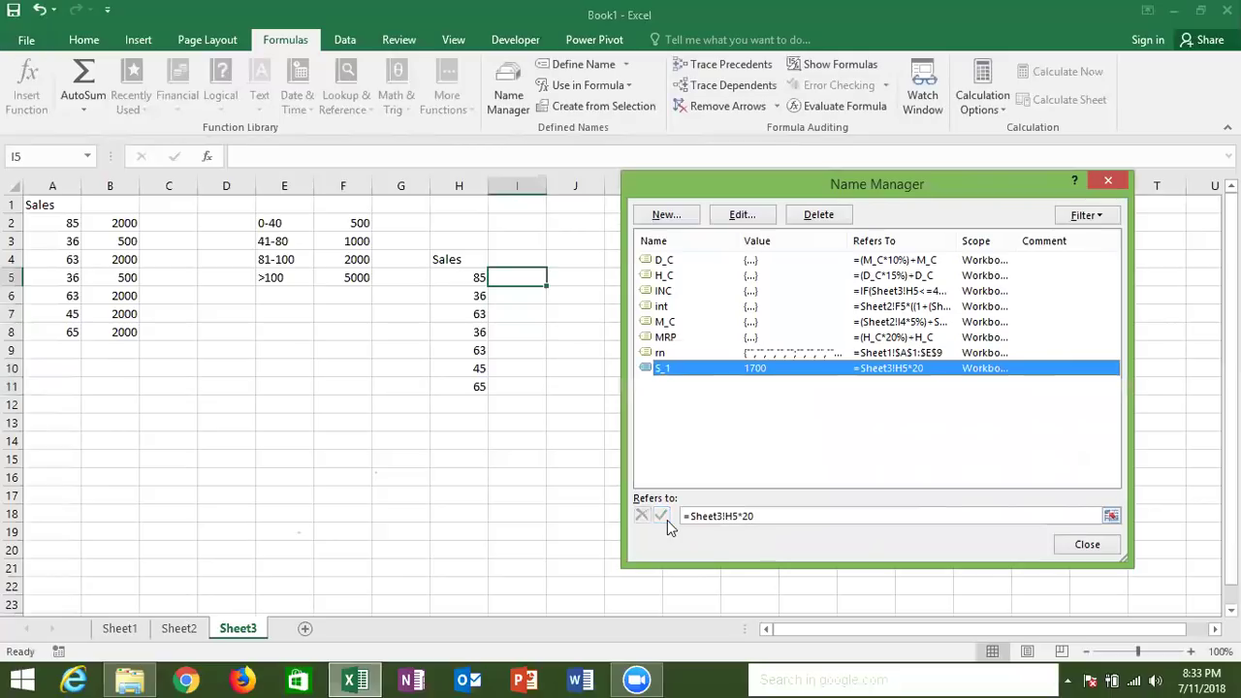
left_click(716, 519)
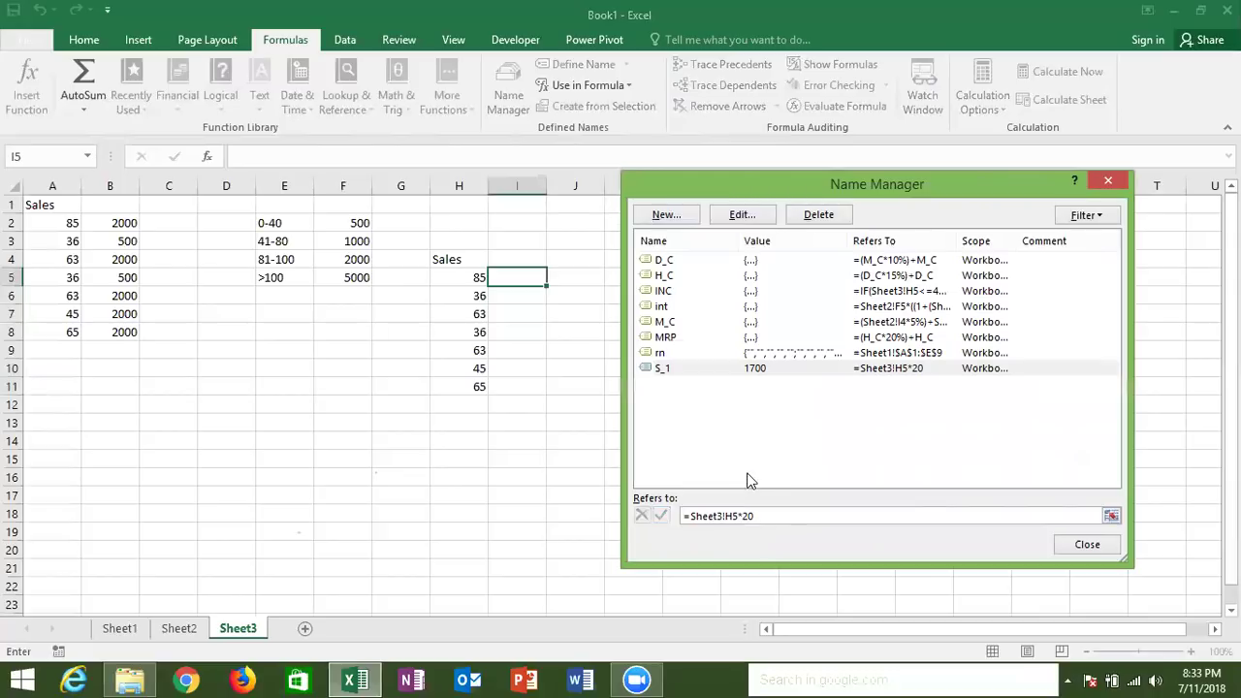
Create the name S_2 with the formula =(40*20)+((H5-40))*80.
left_click(663, 216)
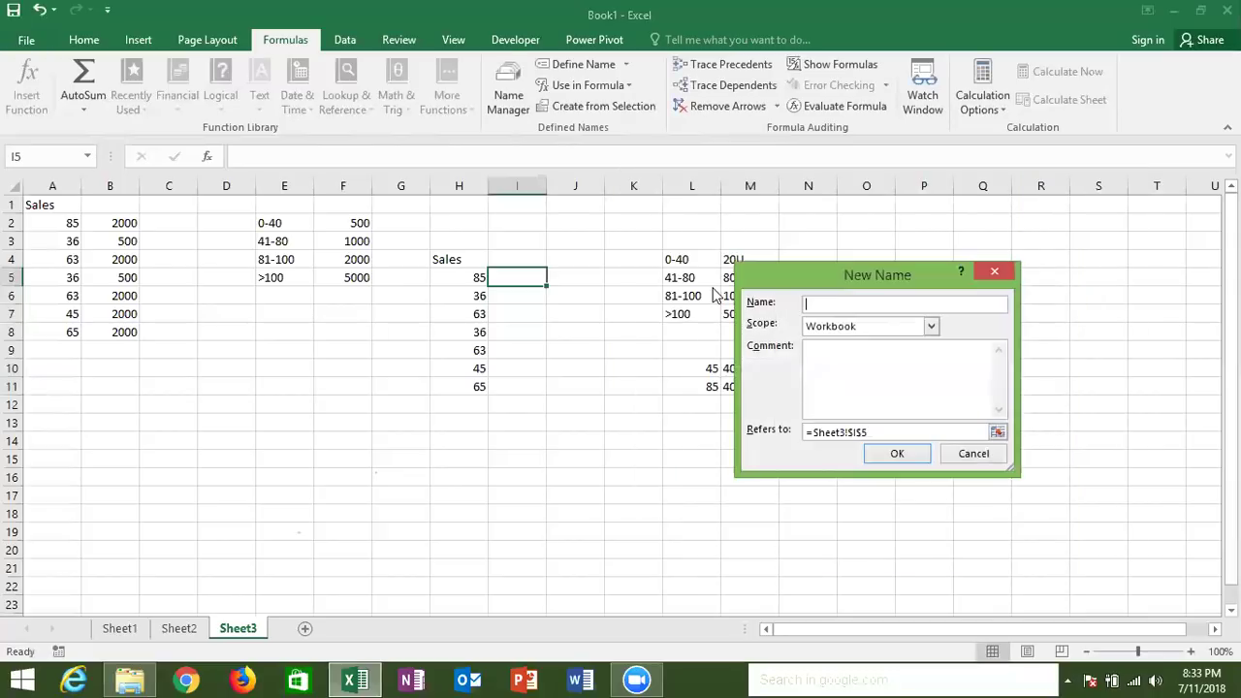
type("S_2")
left_click_drag(874, 433, 773, 437)
type("=(40")
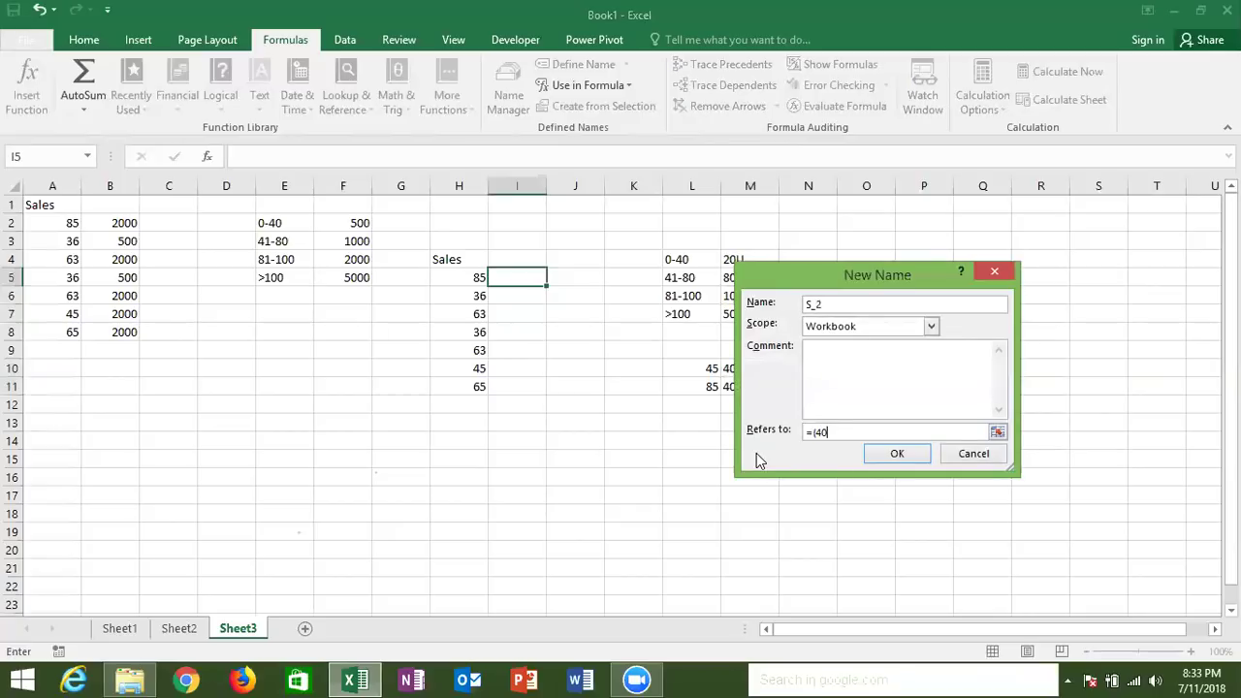
type("*20")
type(")+(")
type("h")
type("5")
key("BackSpace")
type("40)")
left_click(853, 433)
type("(")
type(")*")
type("80")
left_click(877, 458)
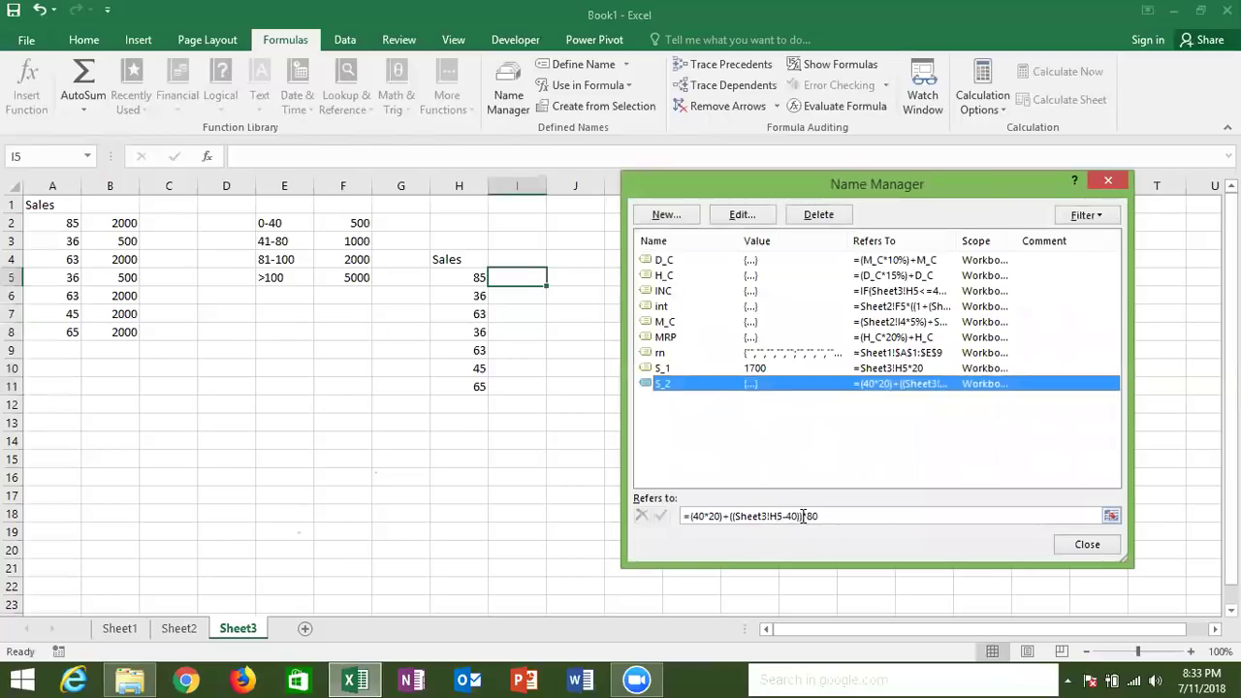
left_click(803, 516)
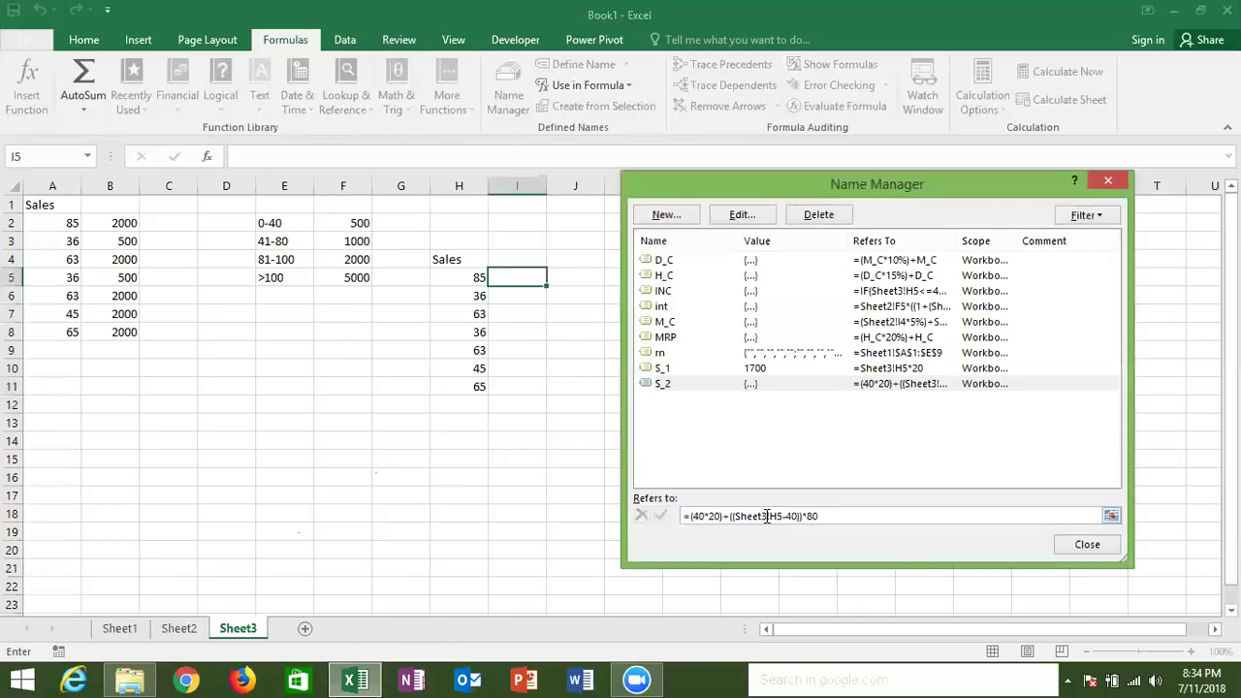
Create the name S_3 with the formula =(40*20)+(40*80)+(H5-80)*100.
key("Return")
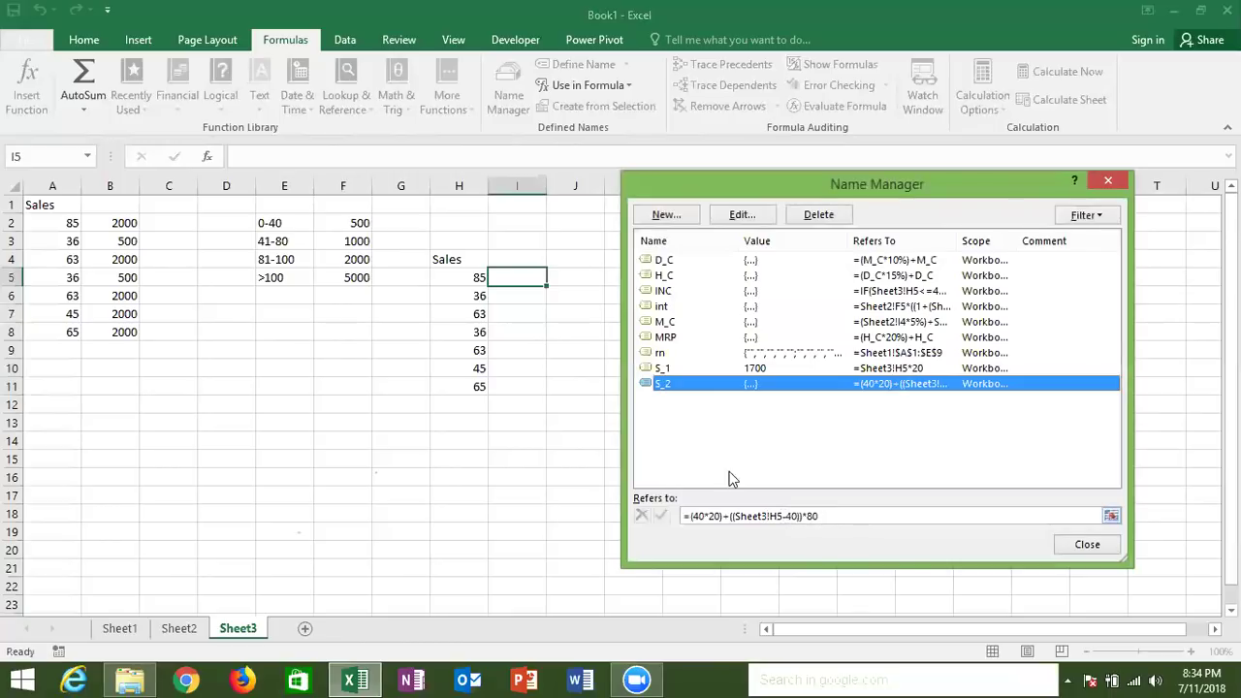
left_click(666, 214)
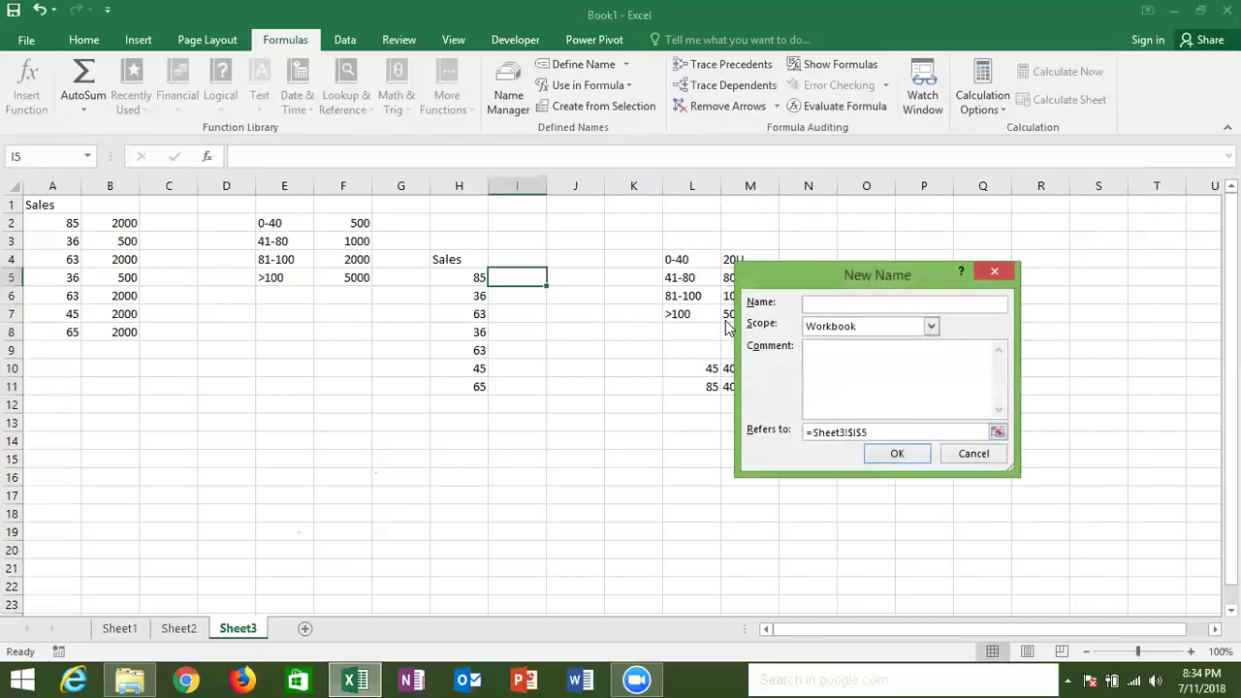
type("S_3")
left_click_drag(880, 433, 803, 433)
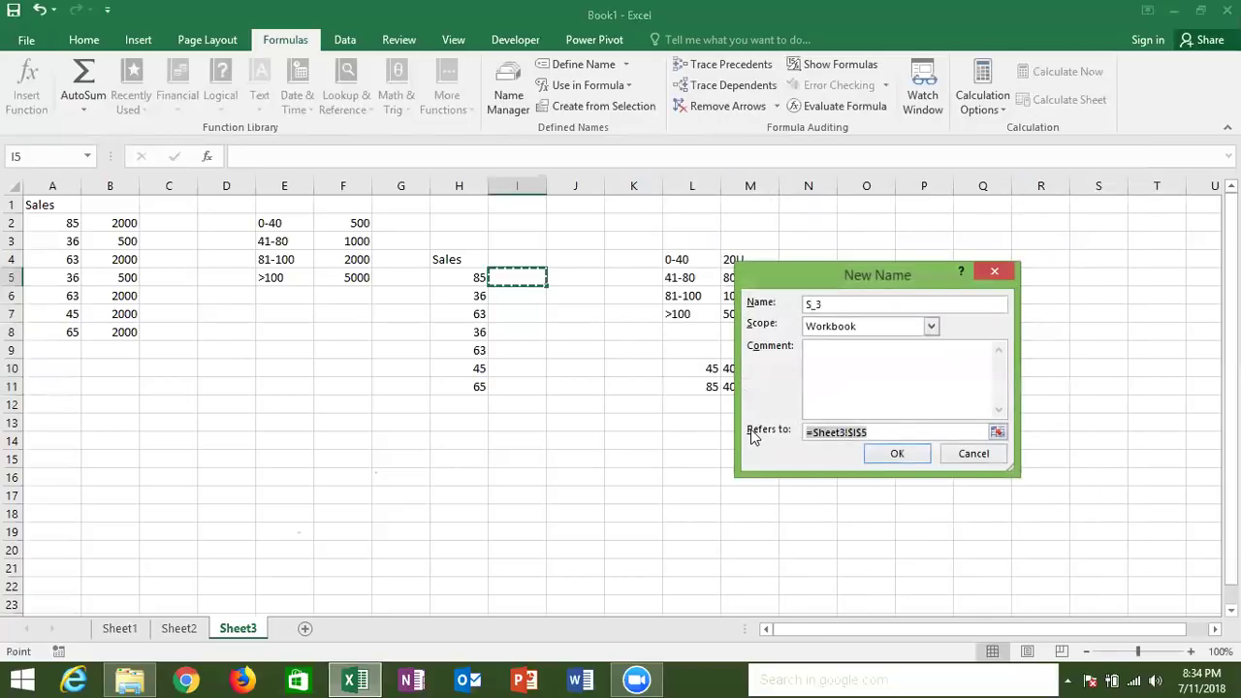
type("==")
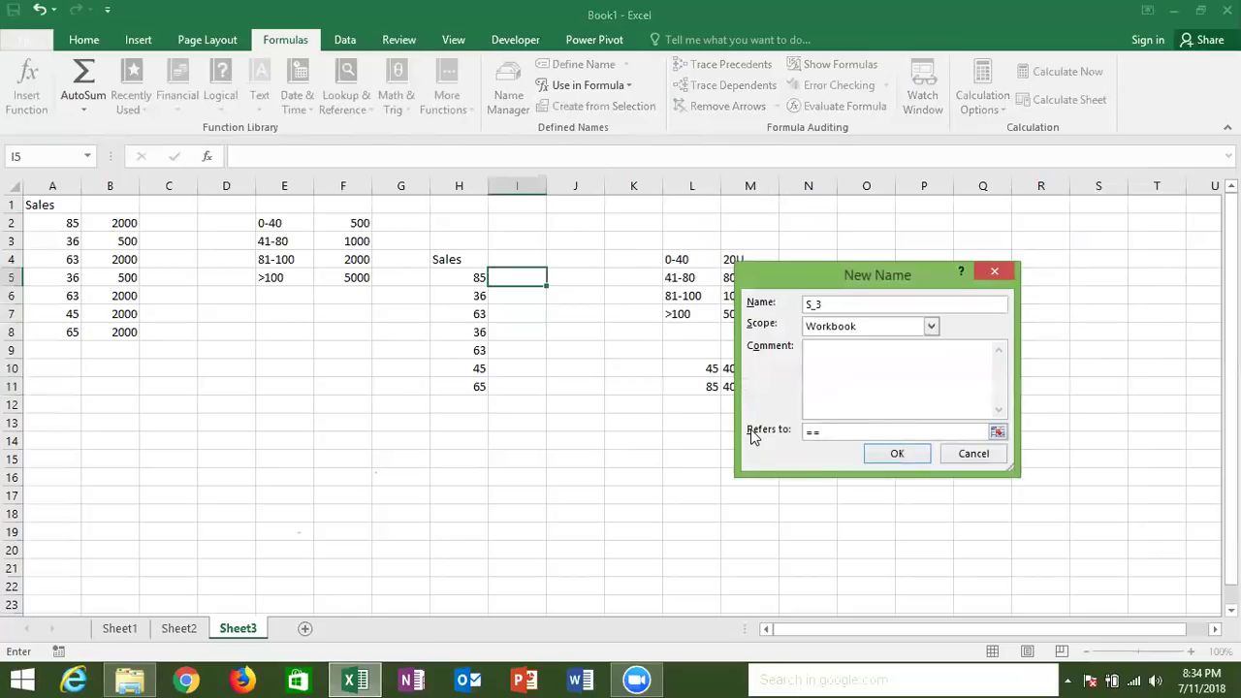
type("{40*20")
type("+")
type("(40")
type("*80)+(")
type("h")
type("5-8")
type("0)*100")
left_click(917, 456)
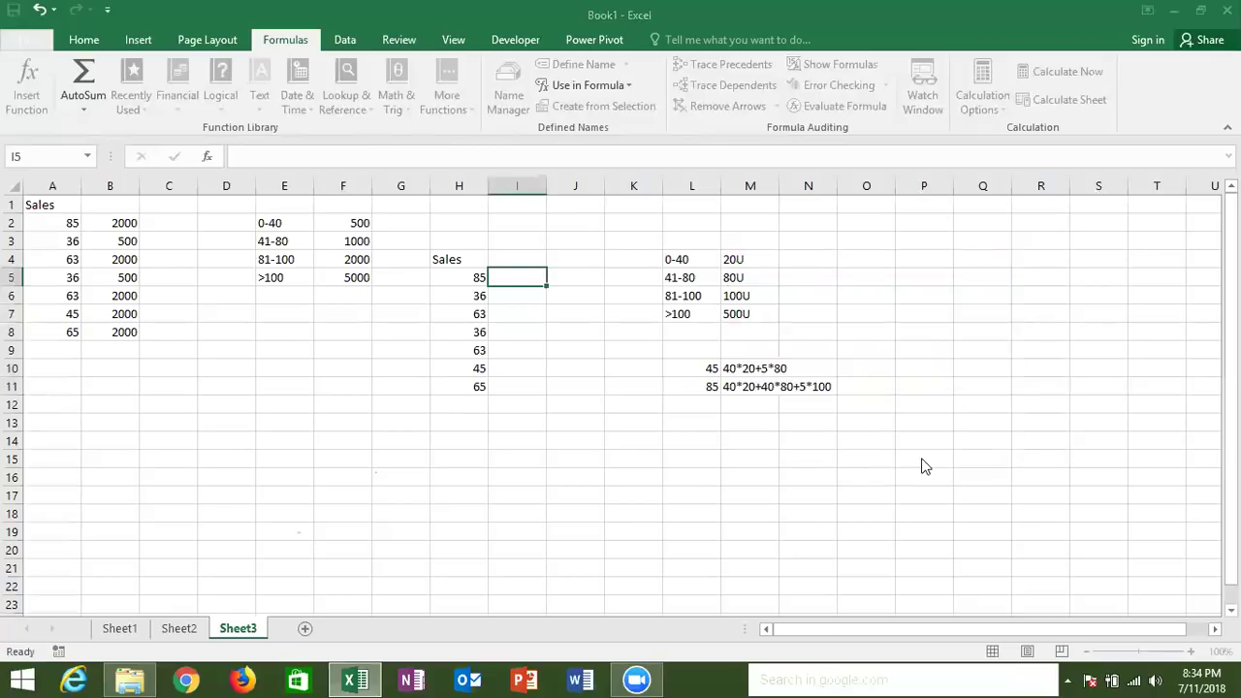
key("ctrl+F3")
left_click(667, 215)
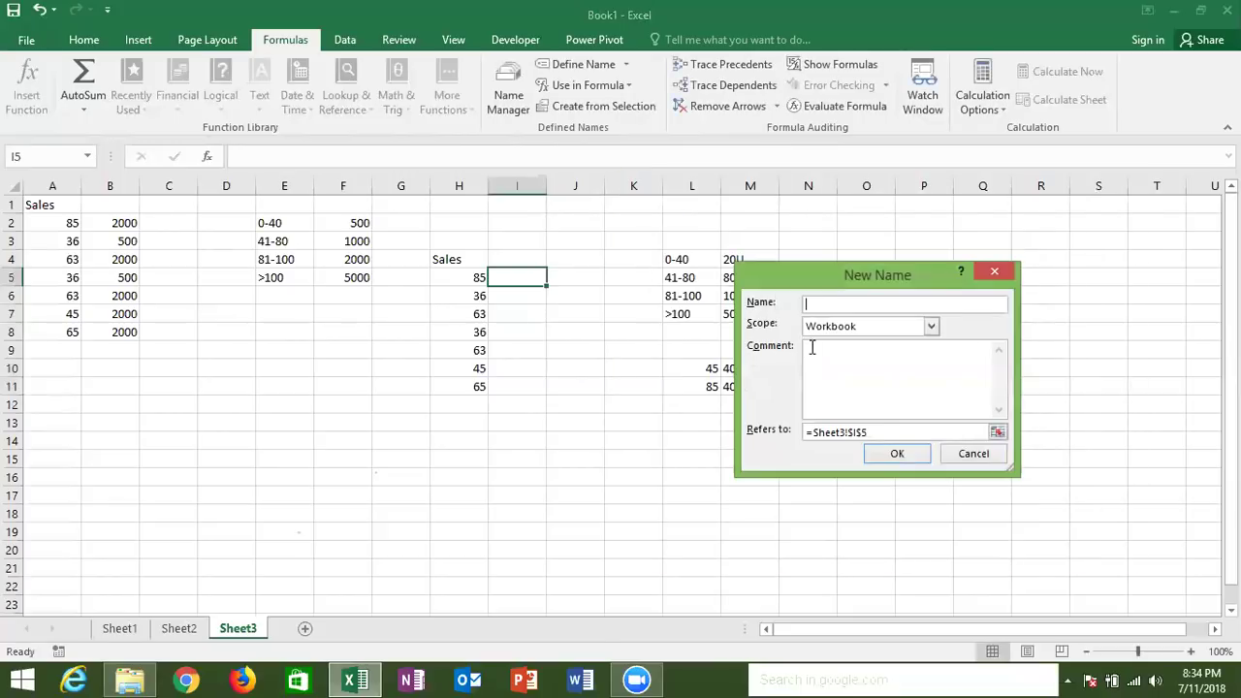
type("S_3")
left_click_drag(876, 432, 798, 431)
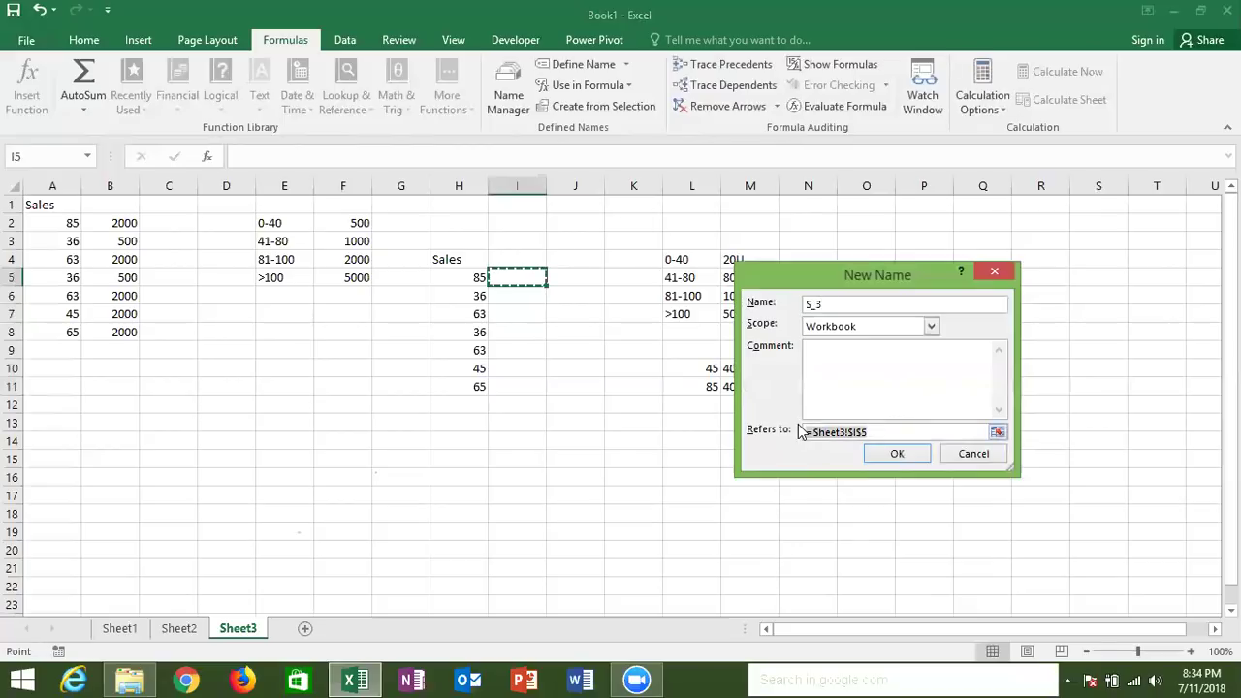
type("=(")
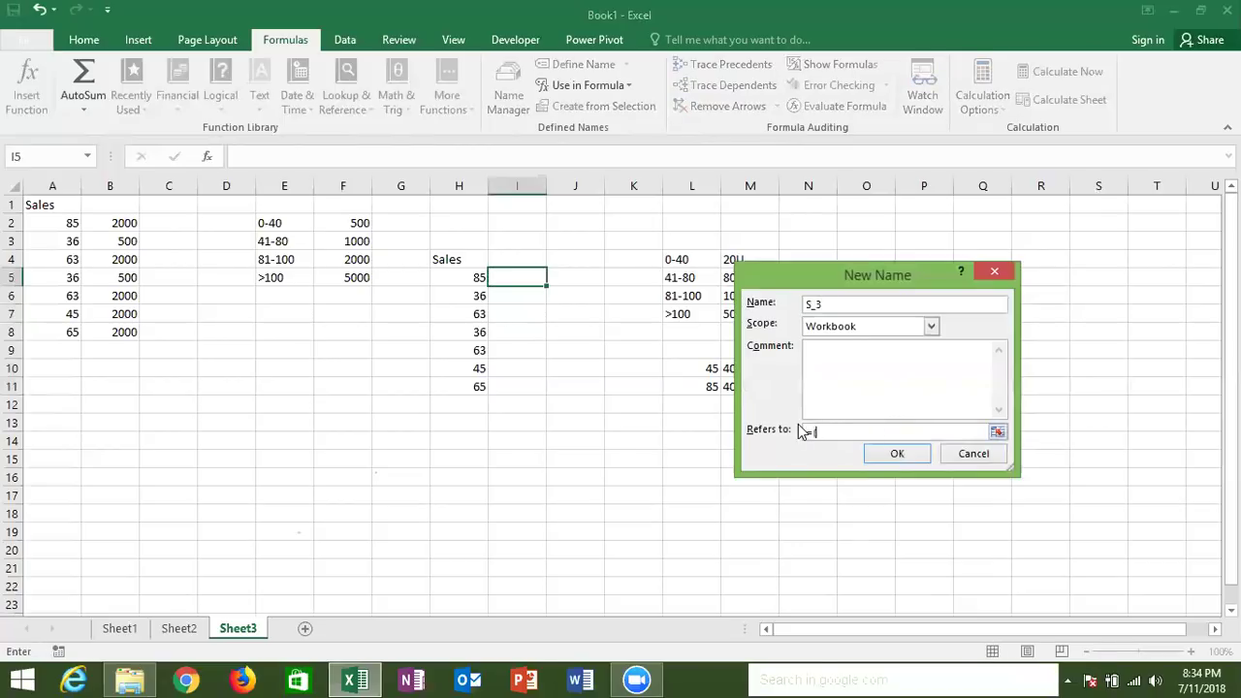
type("40*")
type("20")
type(")")
type("+(")
type("40*")
type("80")
type(")+(")
type("40")
key("BackSpace")
key("BackSpace")
type("20*100)+(")
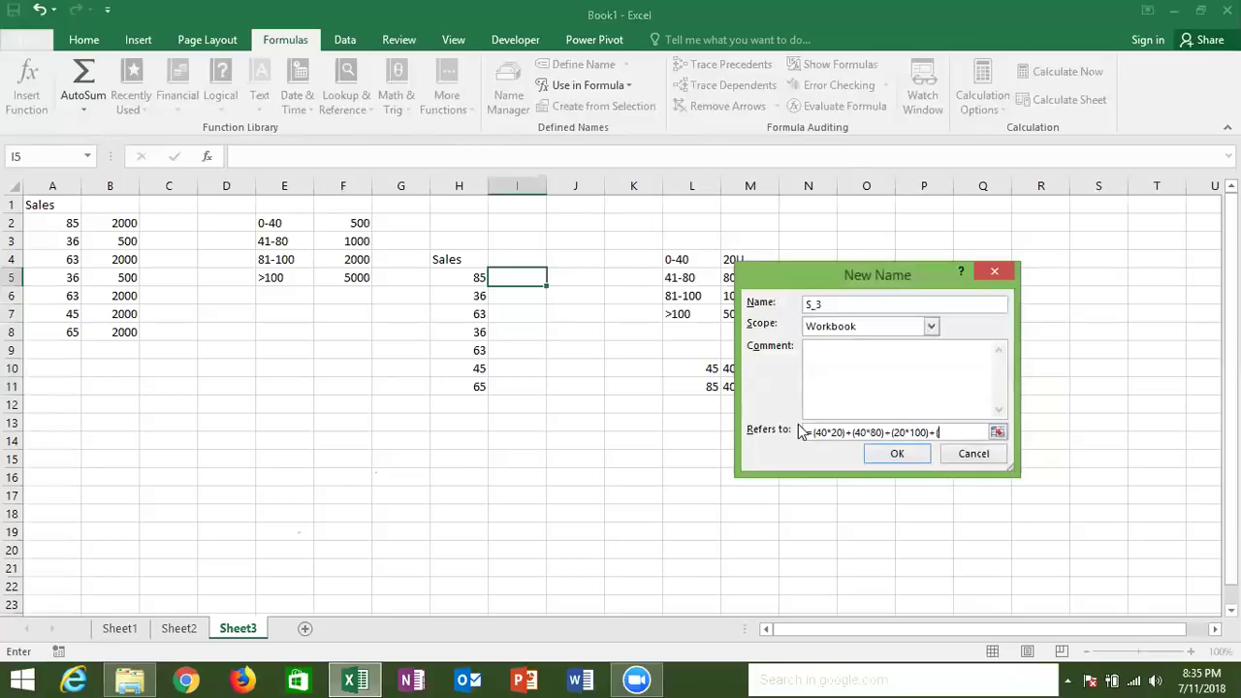
type("h5-100)*")
type("500")
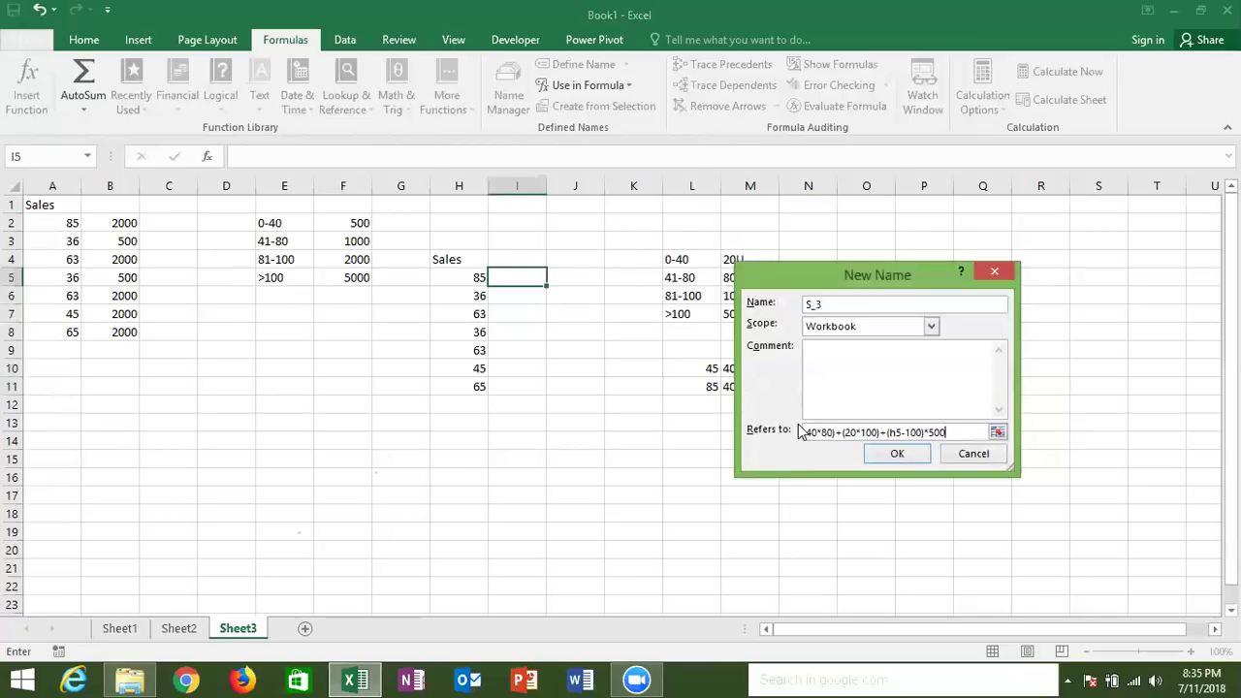
left_click(885, 459)
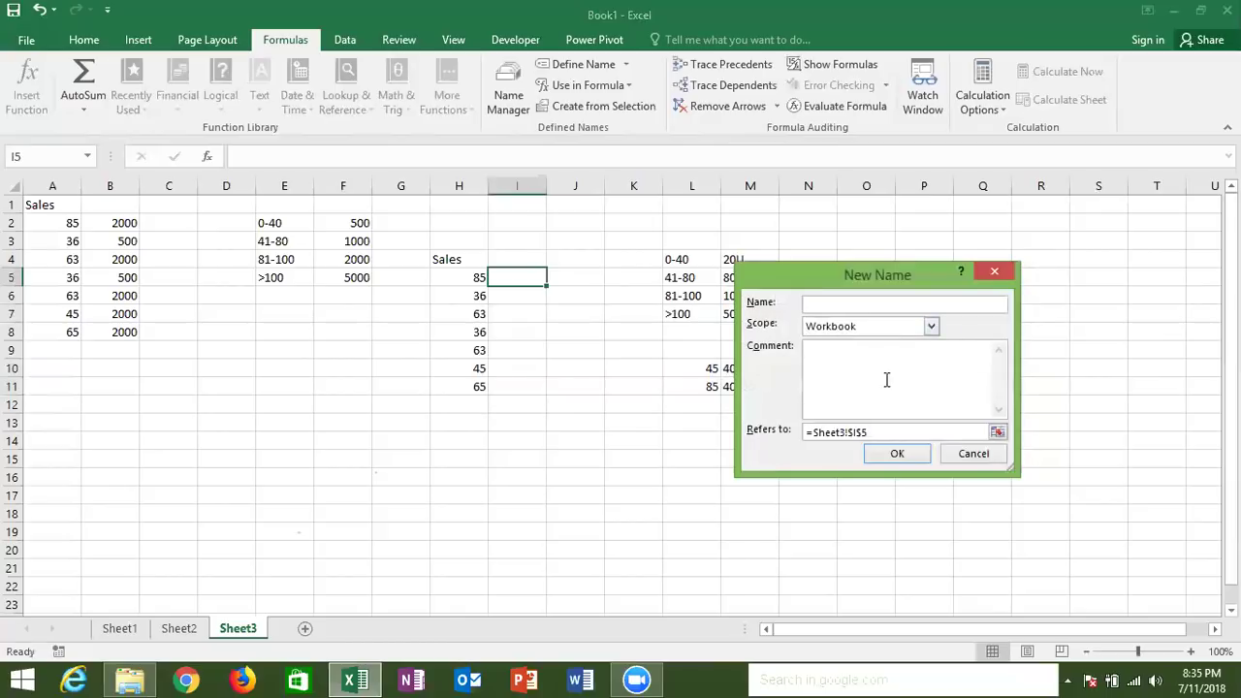
left_click(968, 454)
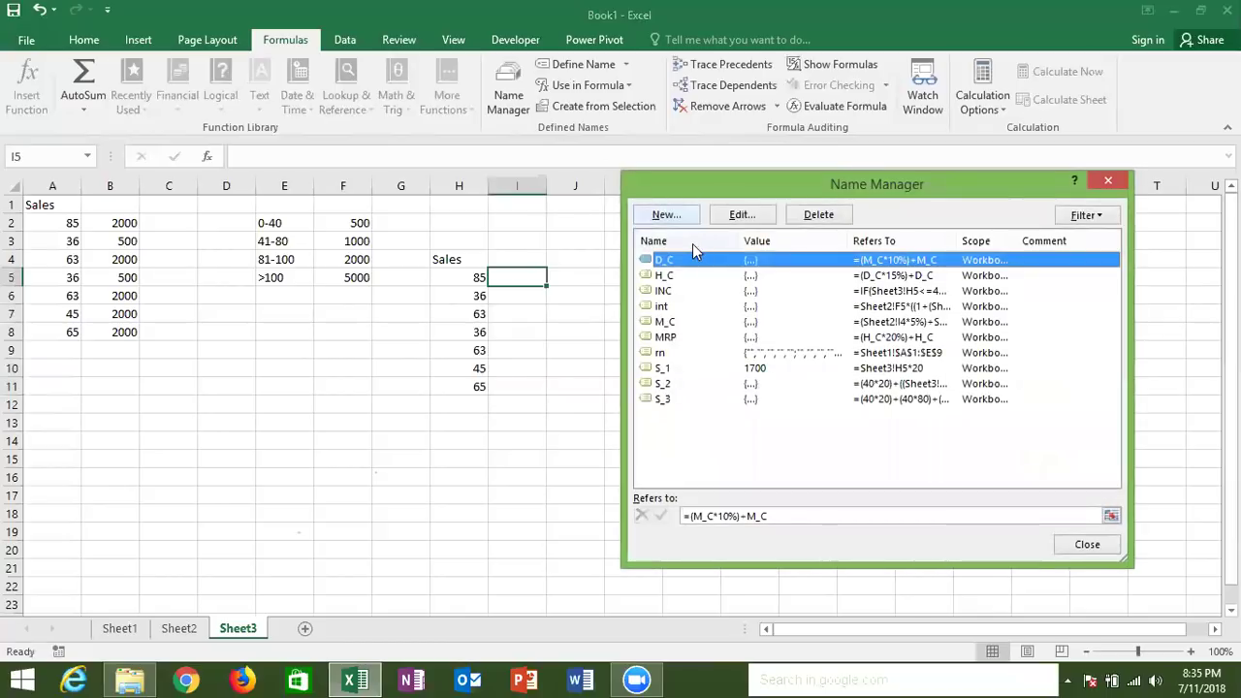
Create the name S_4 as =(40*20)+(40*80)+(20*100)+(H5-100)*500 for sales above 100.
left_click(720, 399)
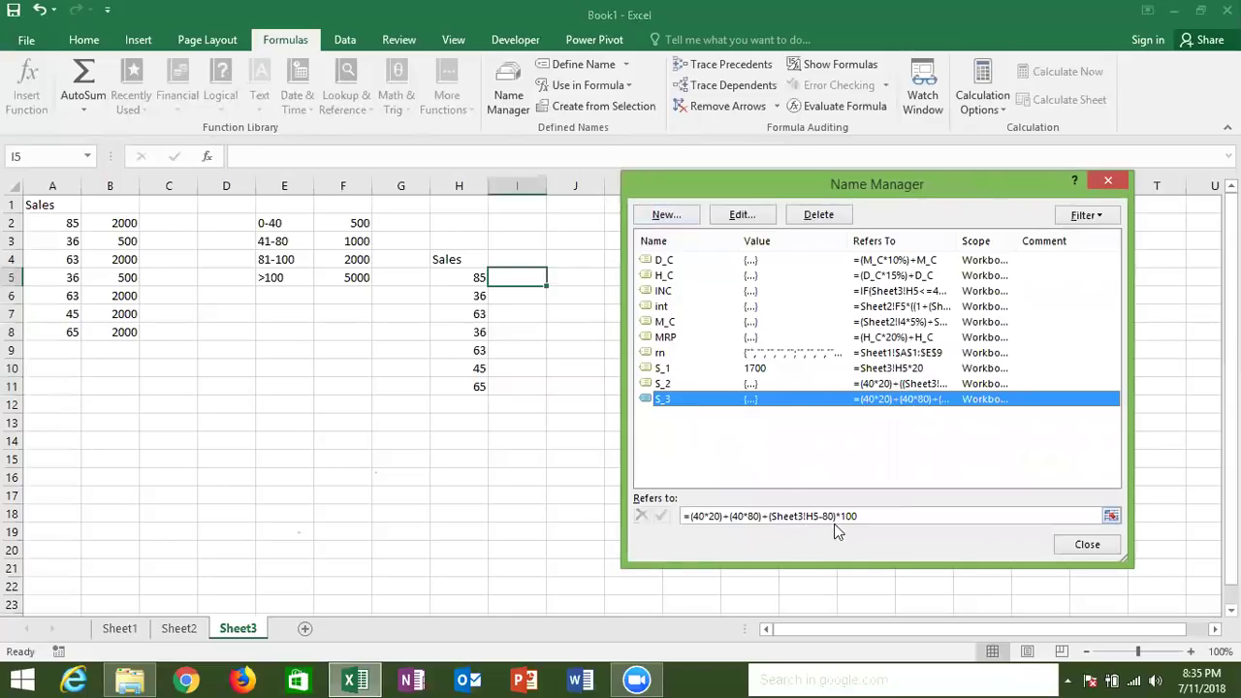
left_click_drag(763, 516, 691, 516)
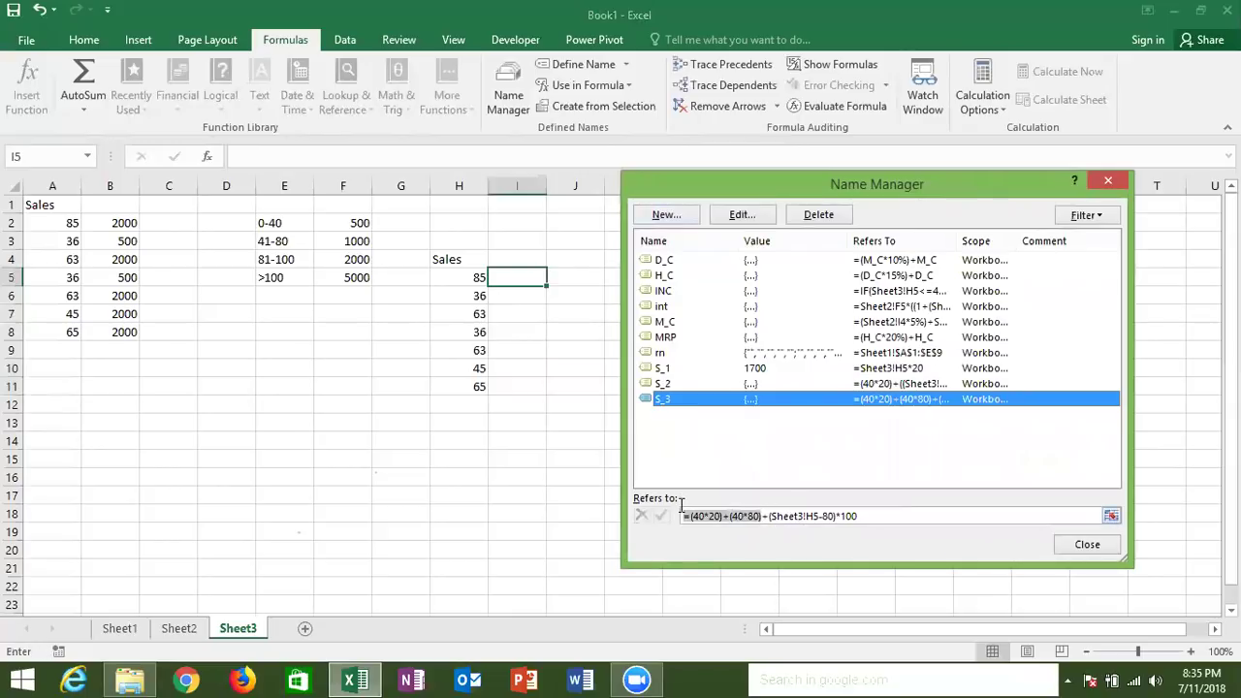
left_click(672, 216)
type("S_4")
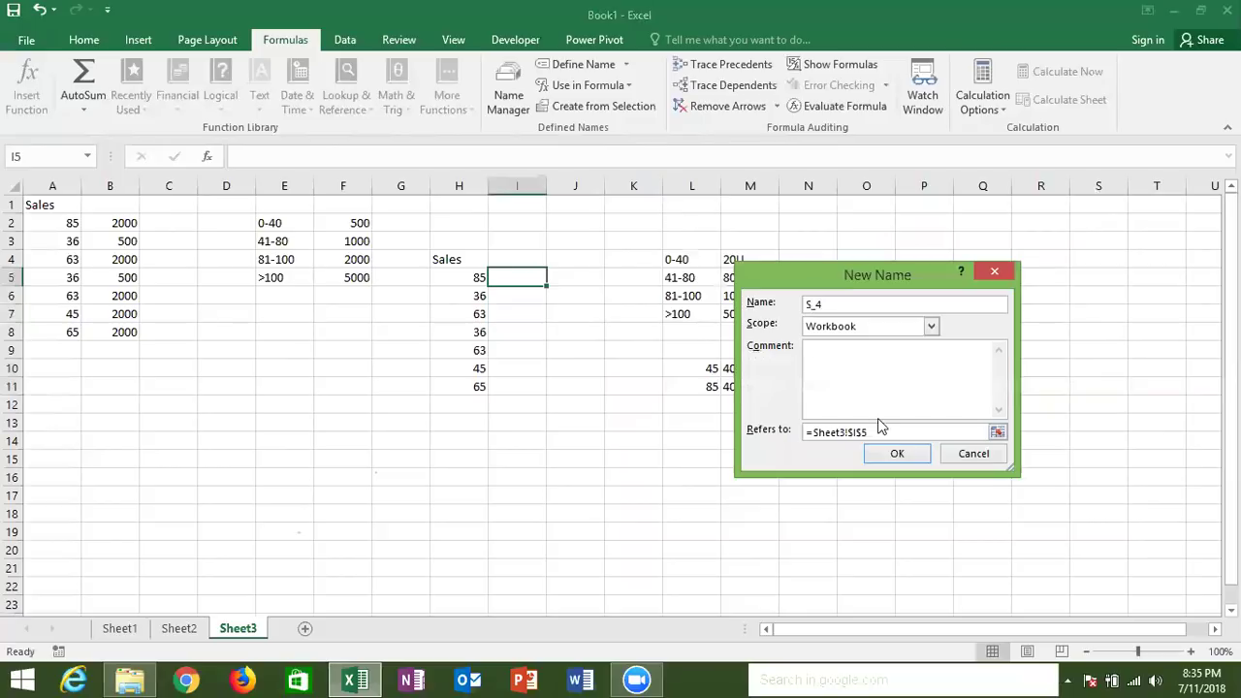
left_click(883, 430)
type("=(40*20)+(40*80")
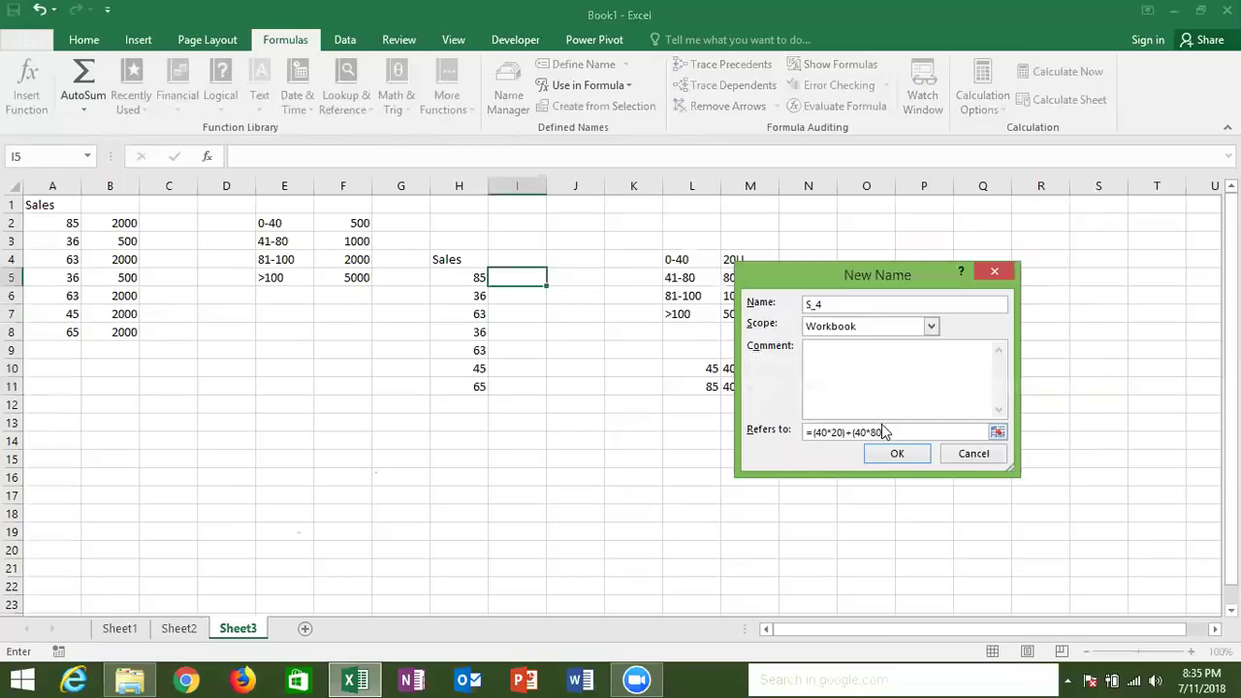
type(")+(")
type("20*")
type("100)+")
type("h5-100)")
type("500")
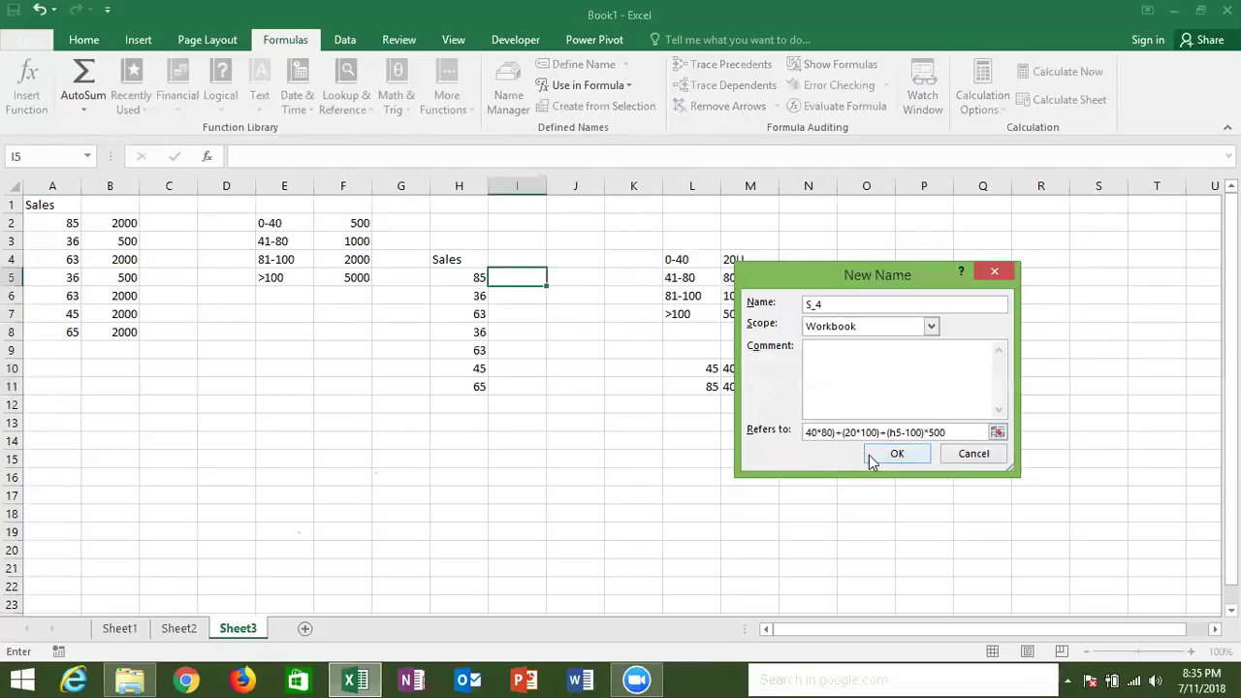
left_click(884, 455)
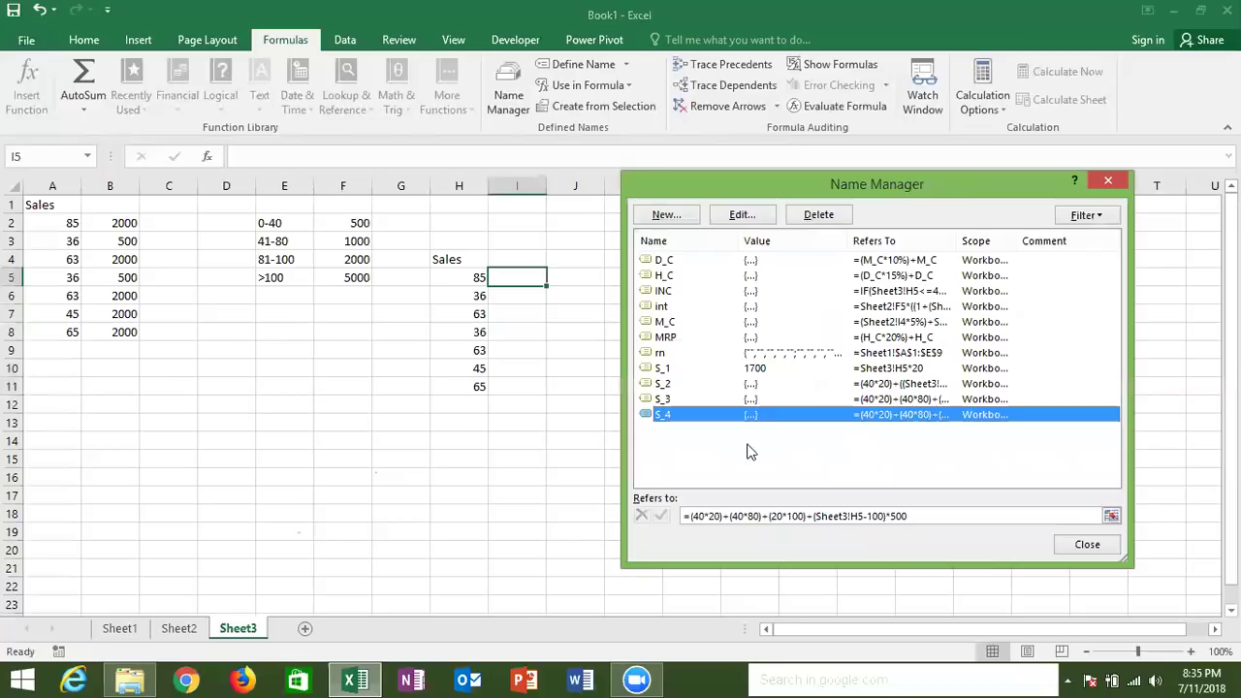
Start I5's nested IF: H5<=40 returns S_1, H5<=80 returns S_2.
left_click(1088, 546)
type("=IF(")
key("Left")
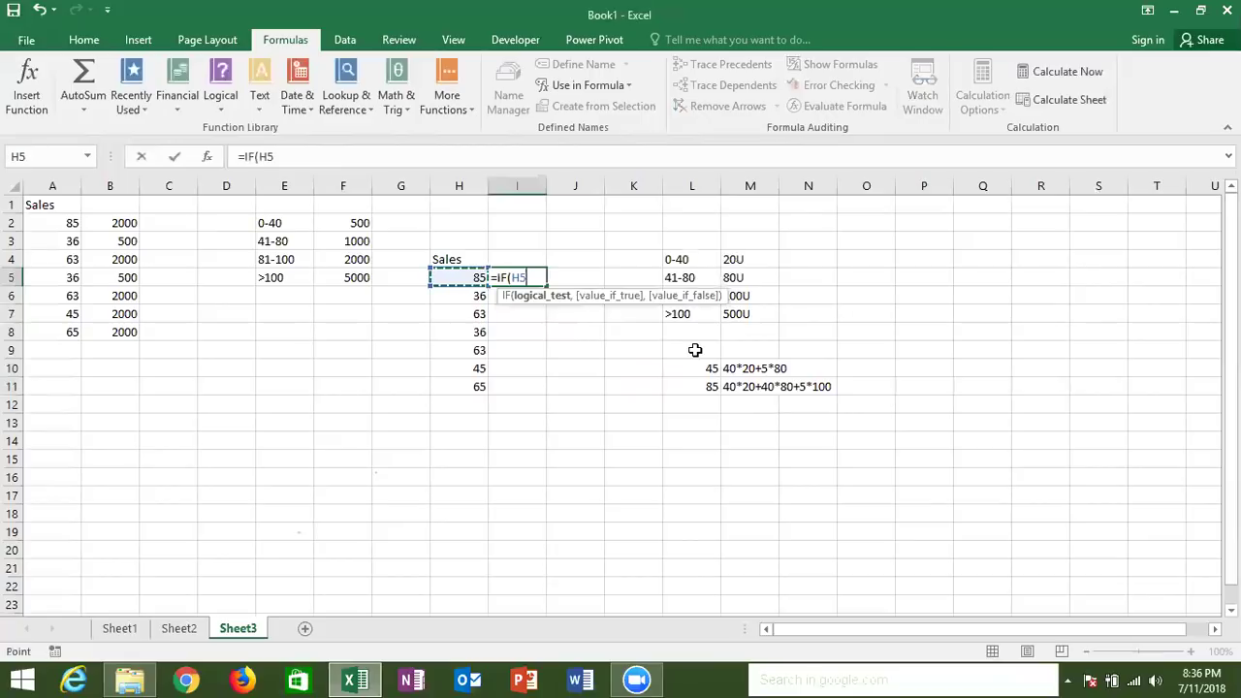
type("<=40,ss")
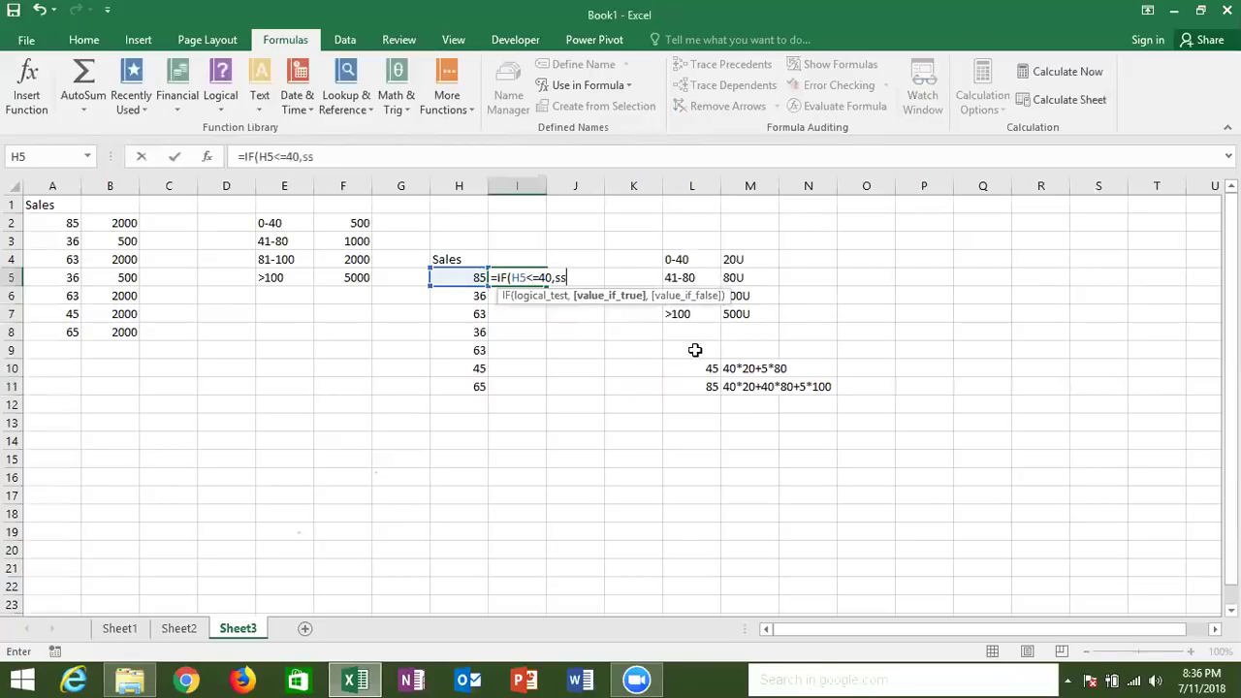
key("BackSpace")
key("BackSpace")
type("S_1")
type(",IF")
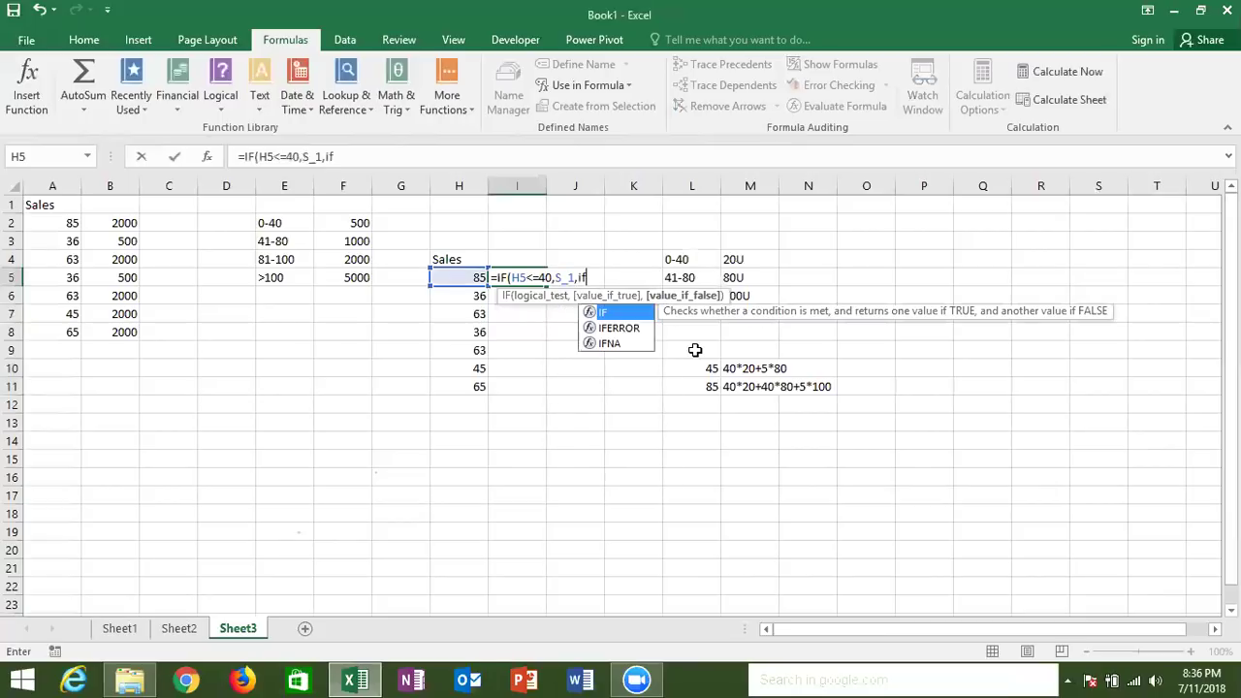
type("(")
left_click(468, 277)
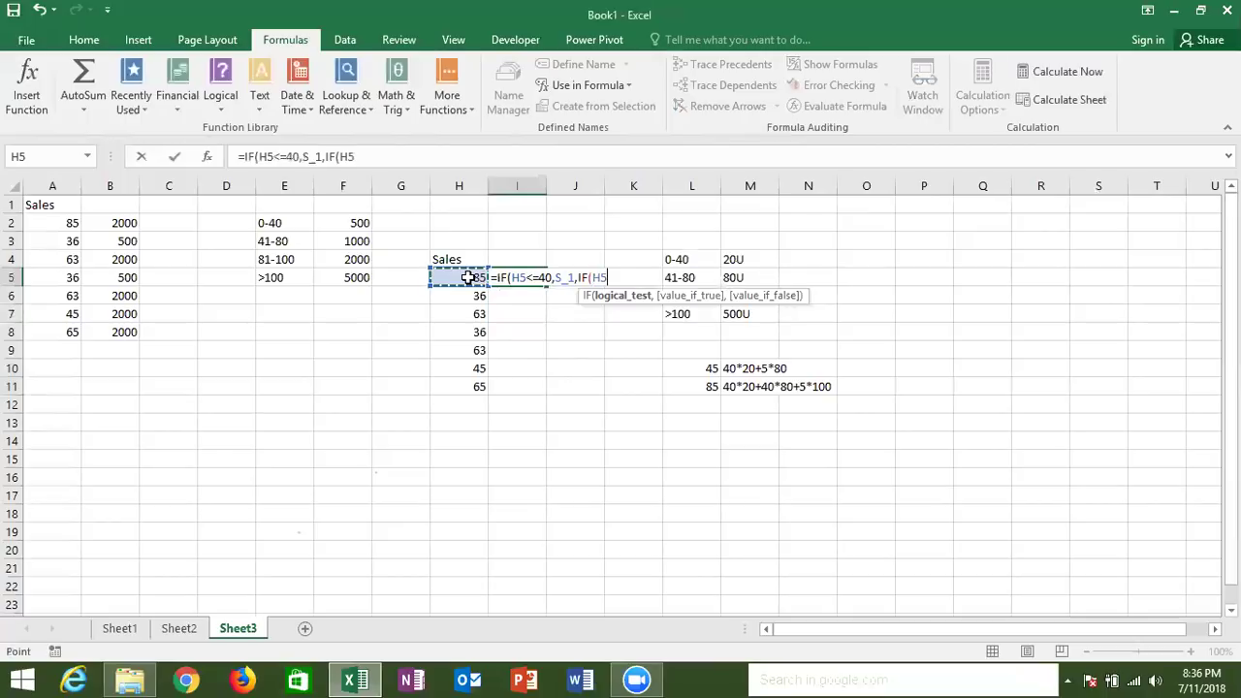
type("<=")
type("80,")
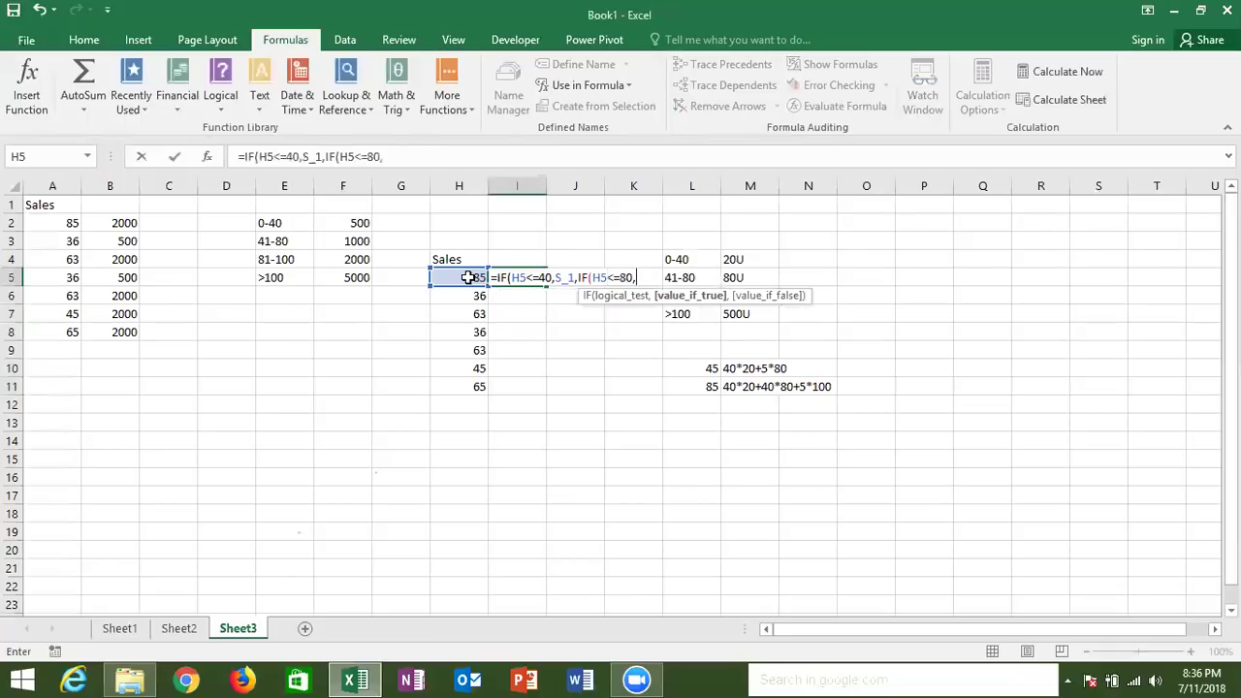
type("S_2")
type(",if")
key("Tab")
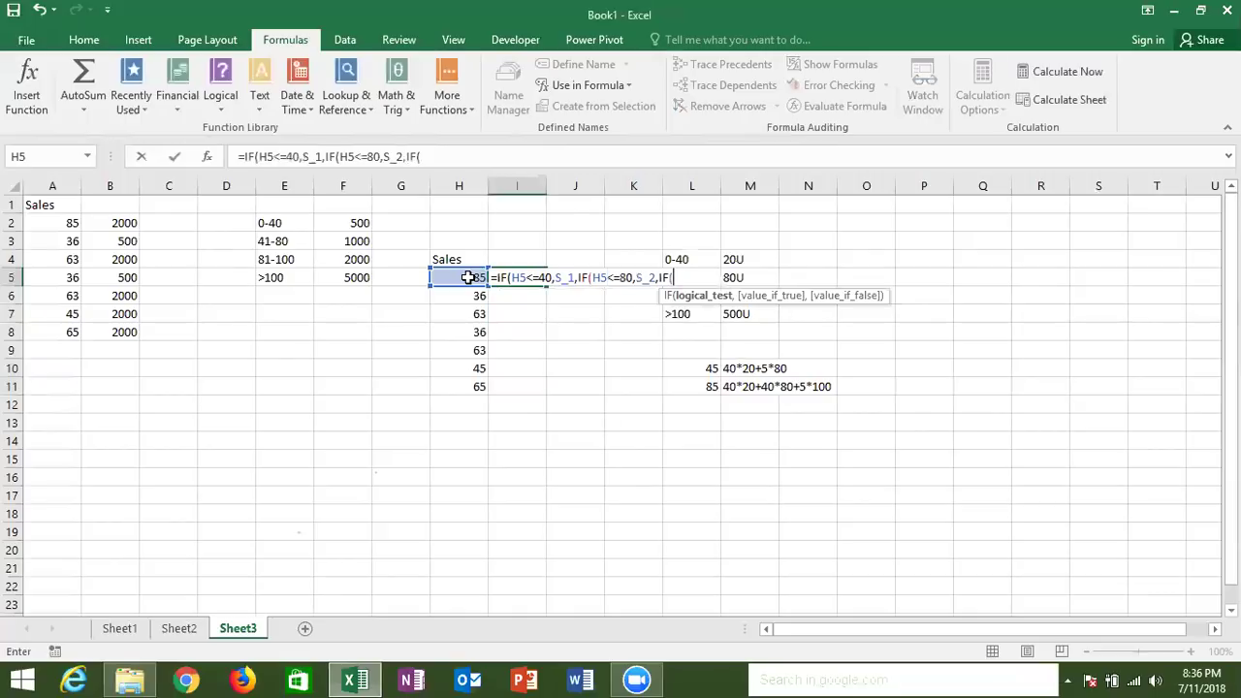
Finish the IF with H5<=100 returning S_3, otherwise S_4, and commit it to get 4500.
left_click(468, 277)
type("<")
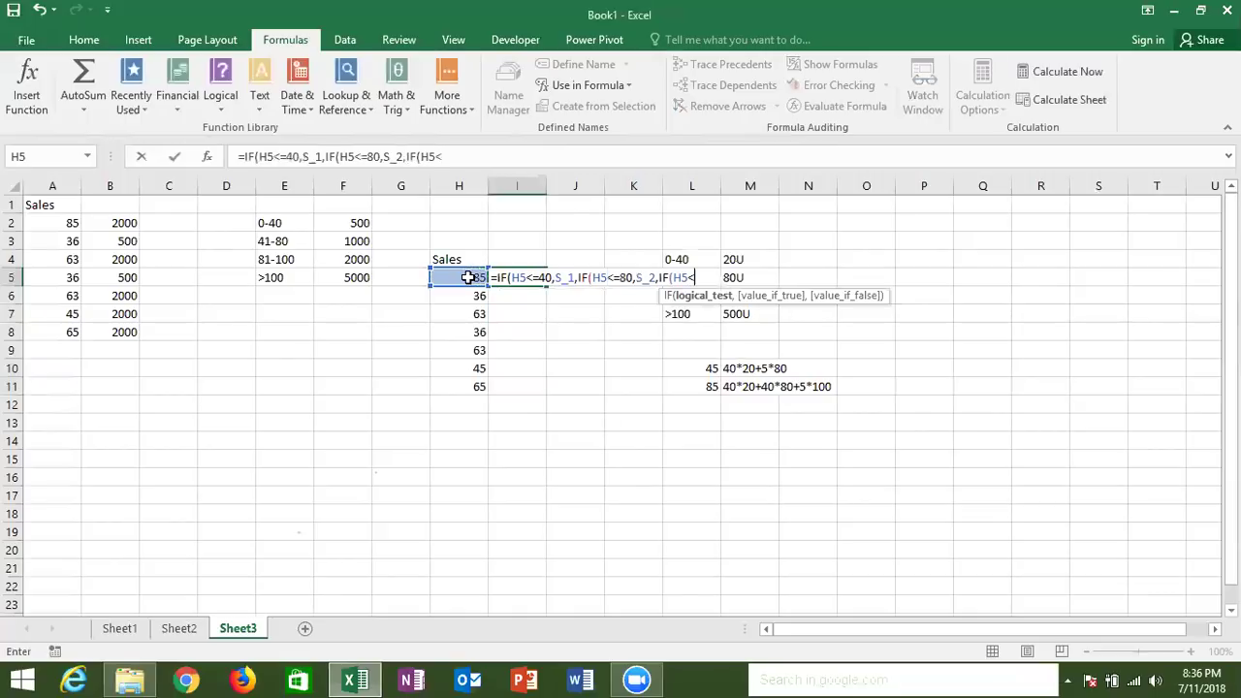
type("=100")
type(",s")
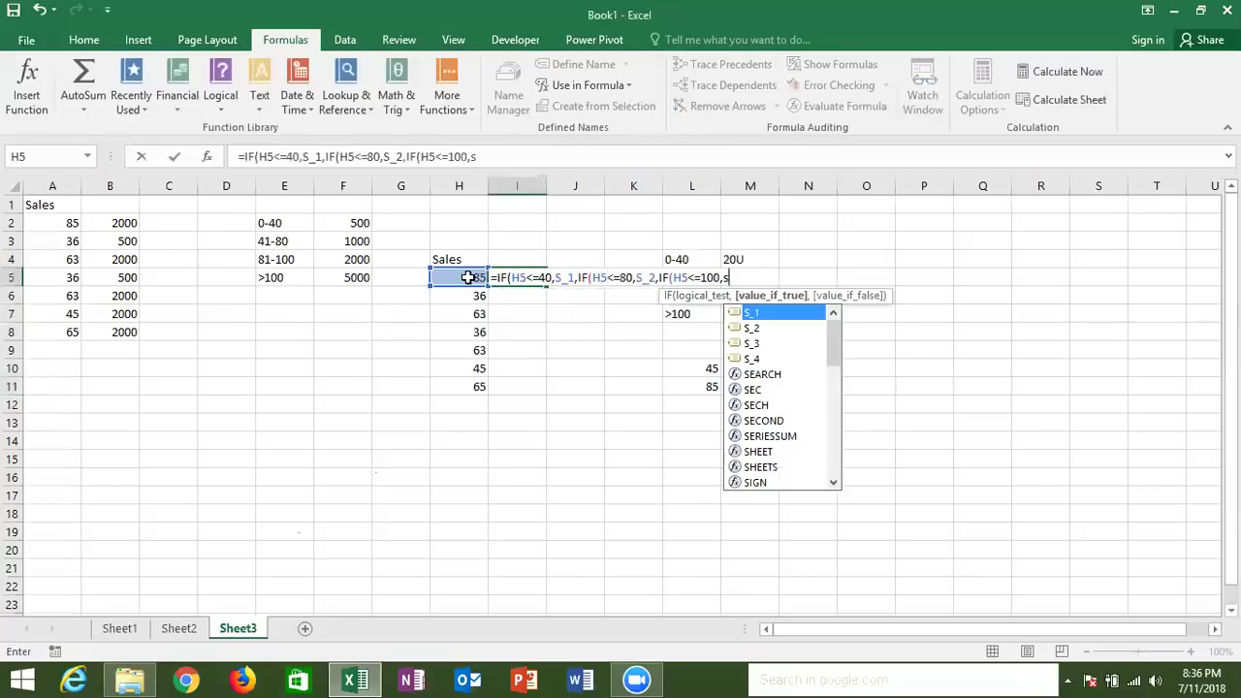
key("Down")
key("Down")
key("Tab")
type(",")
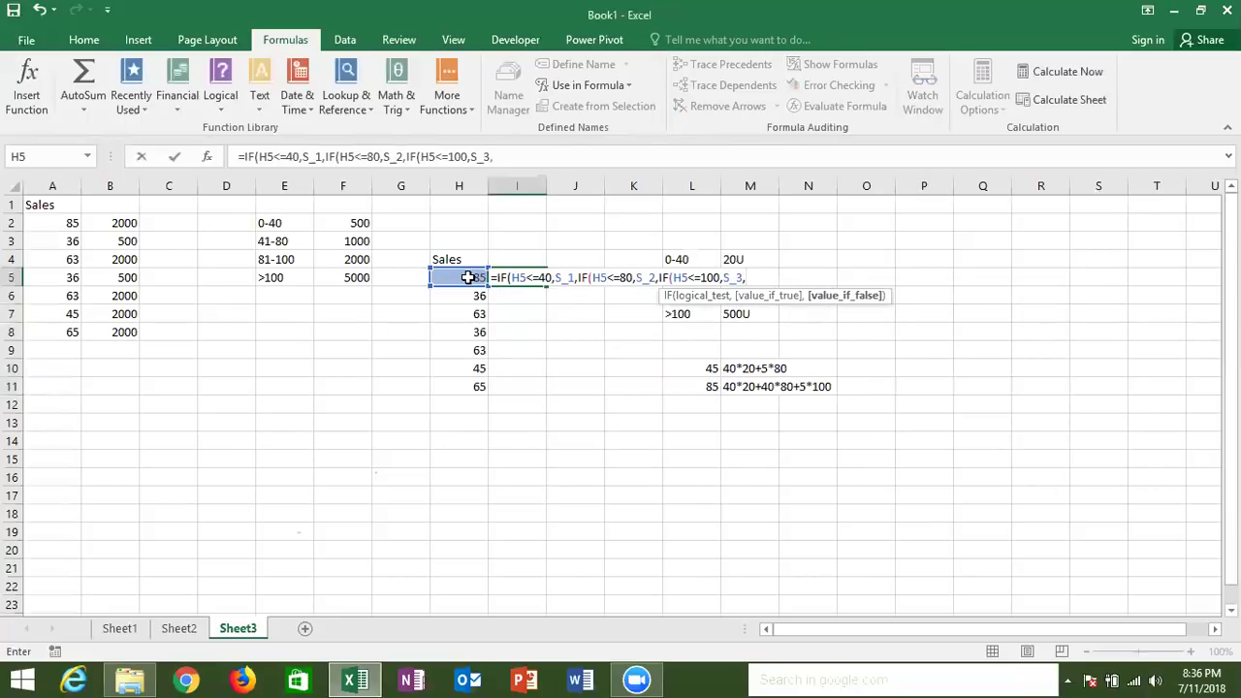
type("s4")
key("BackSpace")
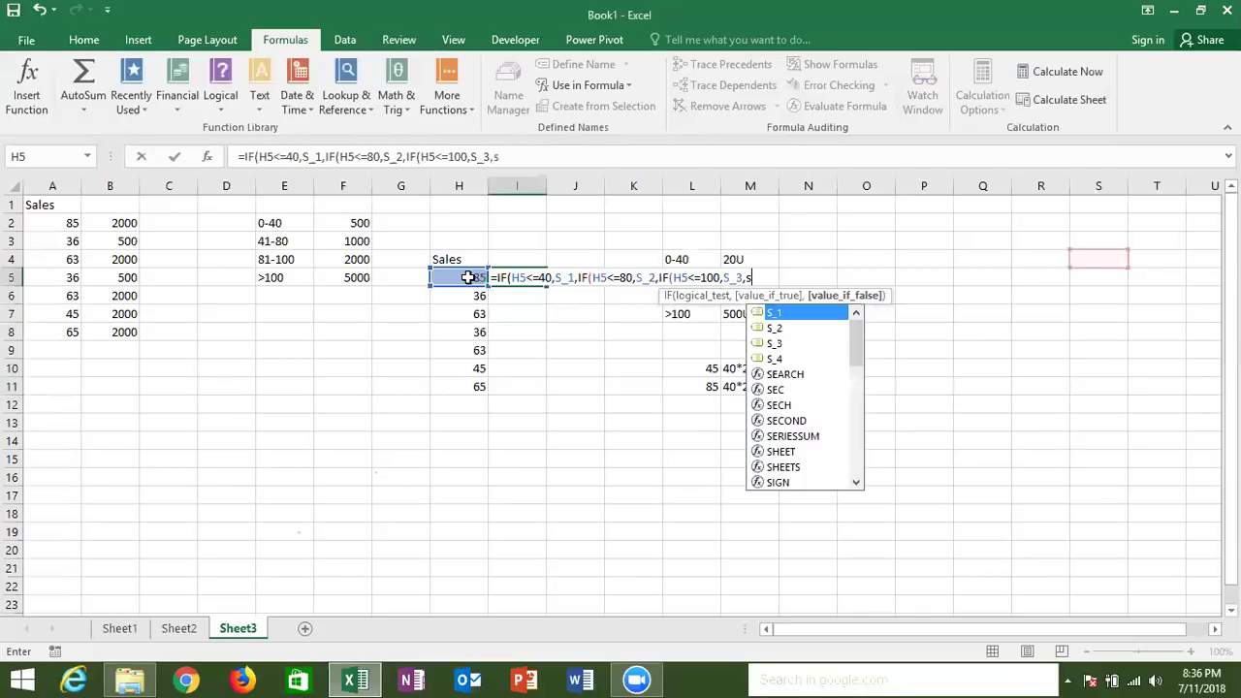
key("Down")
key("Down")
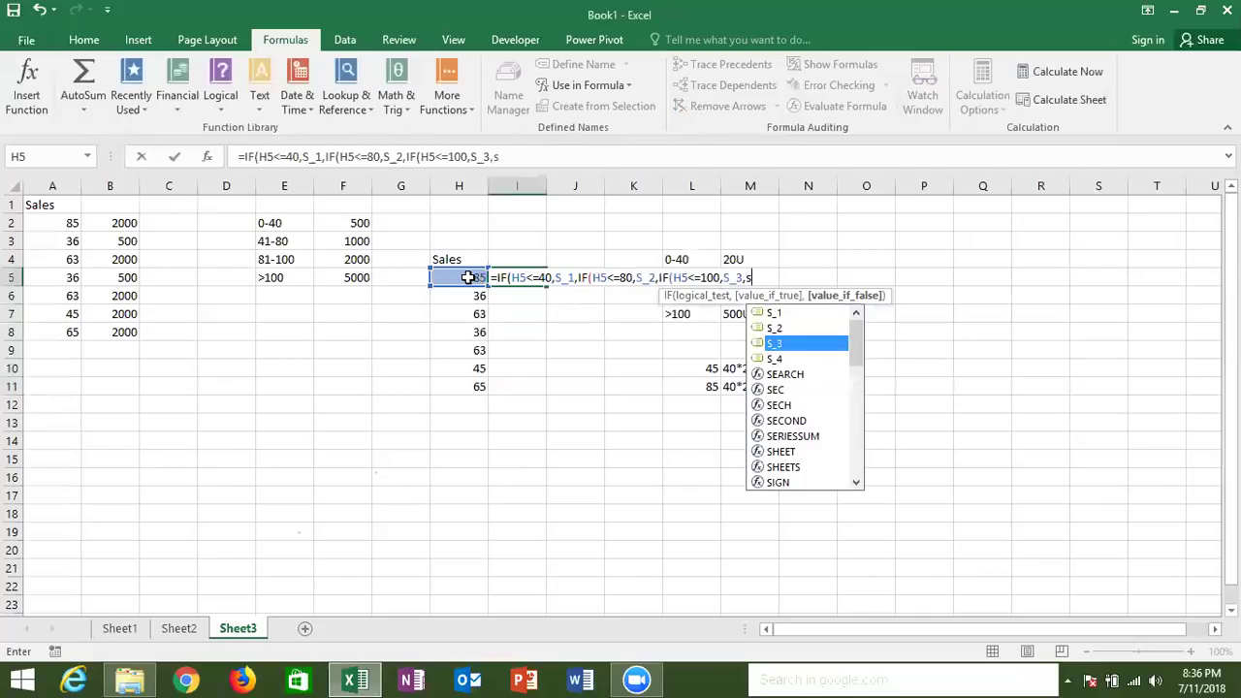
key("Down")
key("Tab")
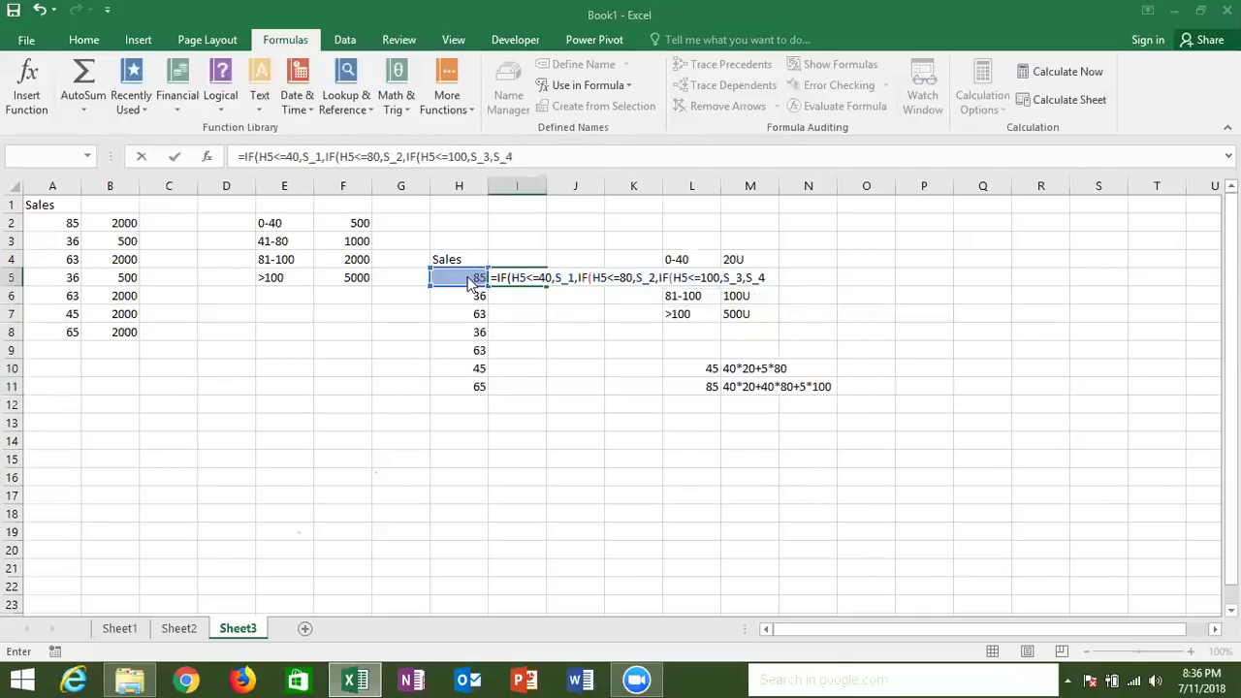
key("Return")
key("Return")
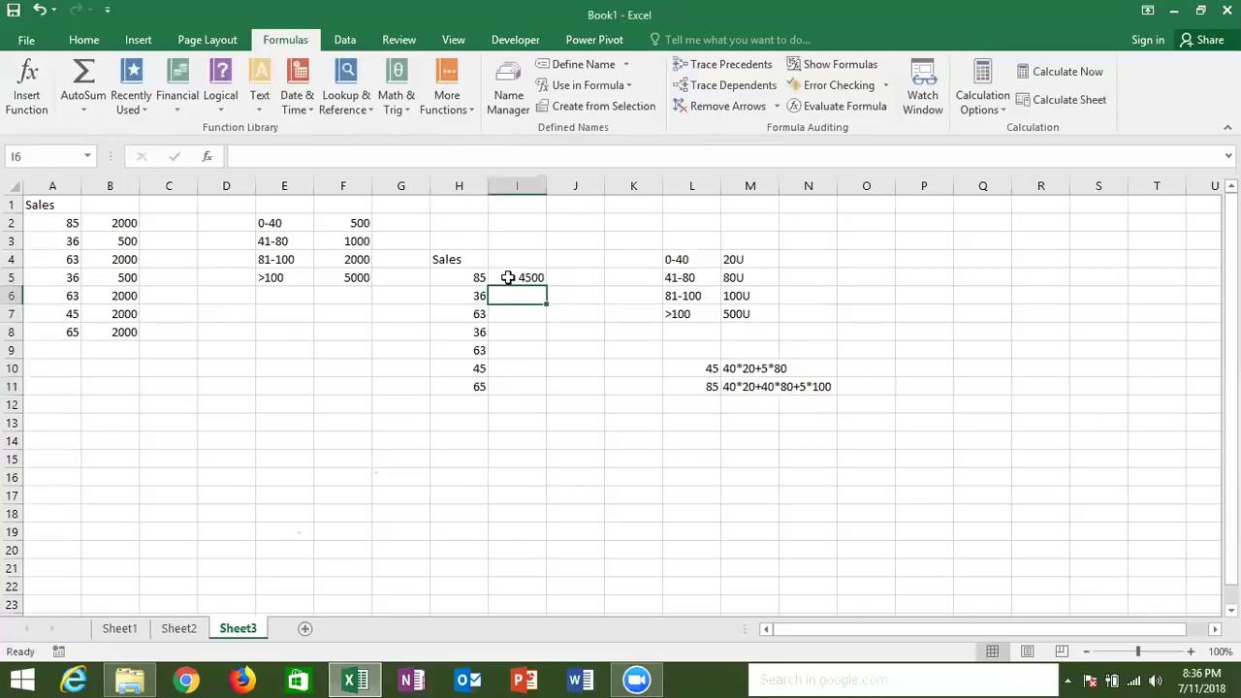
left_click(505, 278)
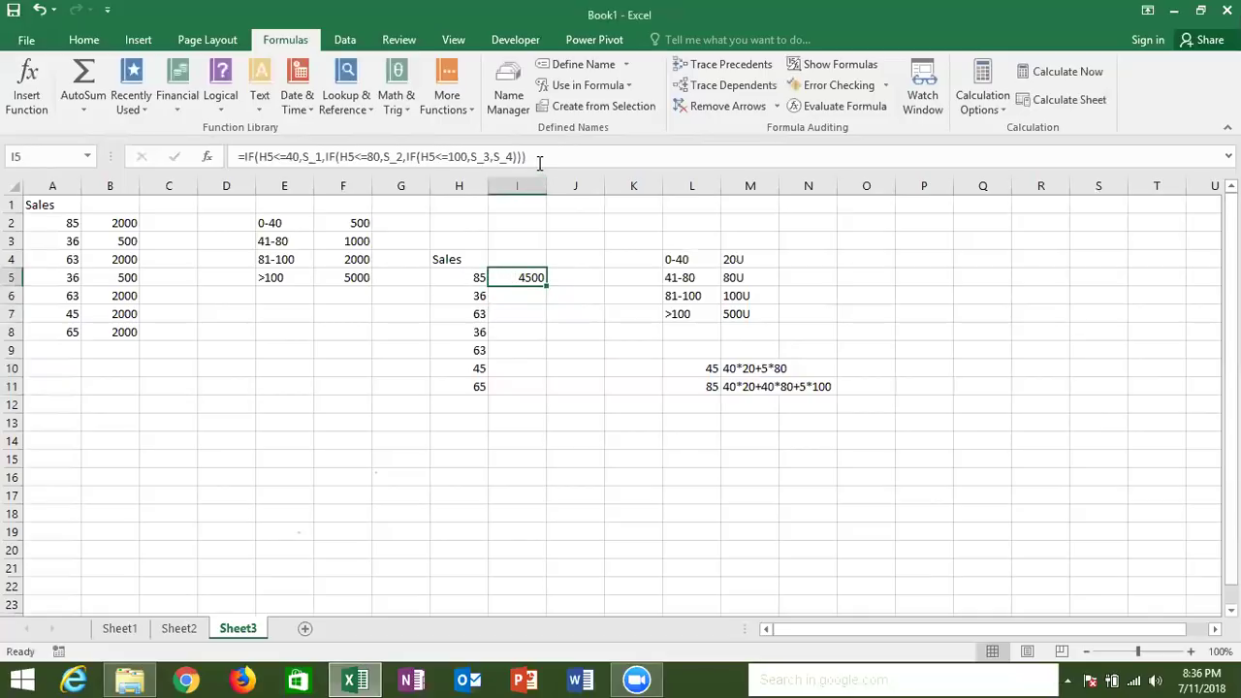
Copy I5's nested IF formula and define the name SINC with it, removing the duplicate =.
left_click(524, 158)
triple_click(229, 157)
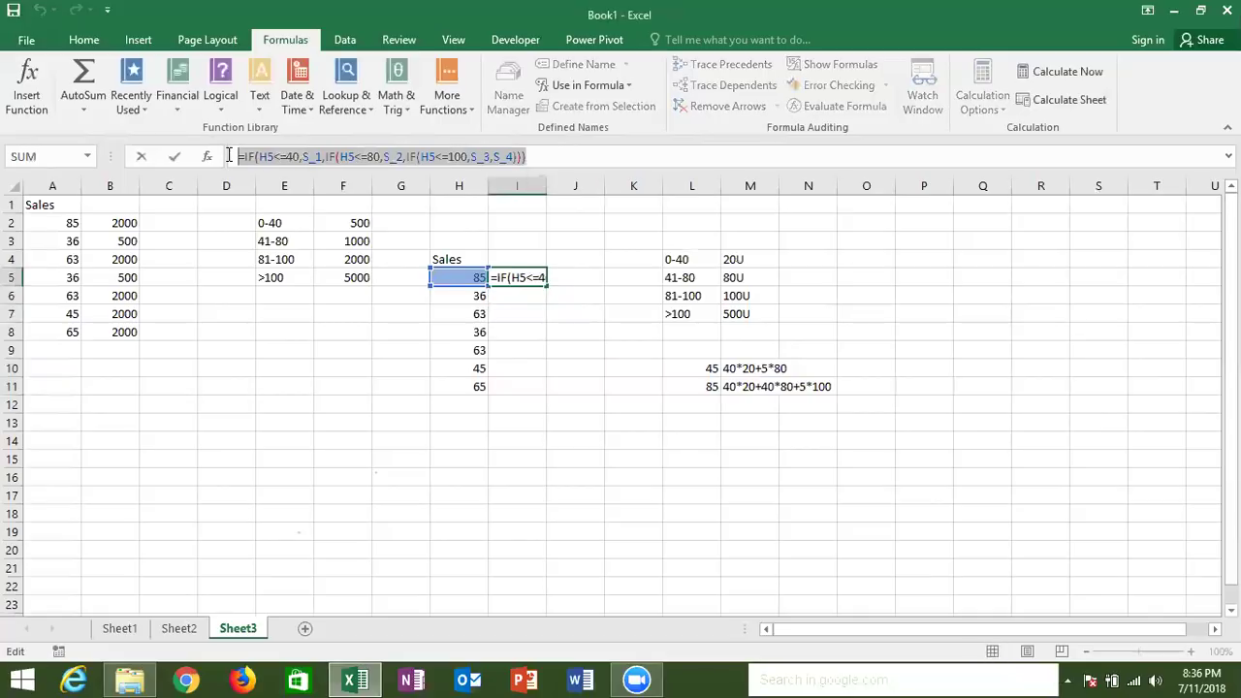
key("Escape")
left_click(561, 65)
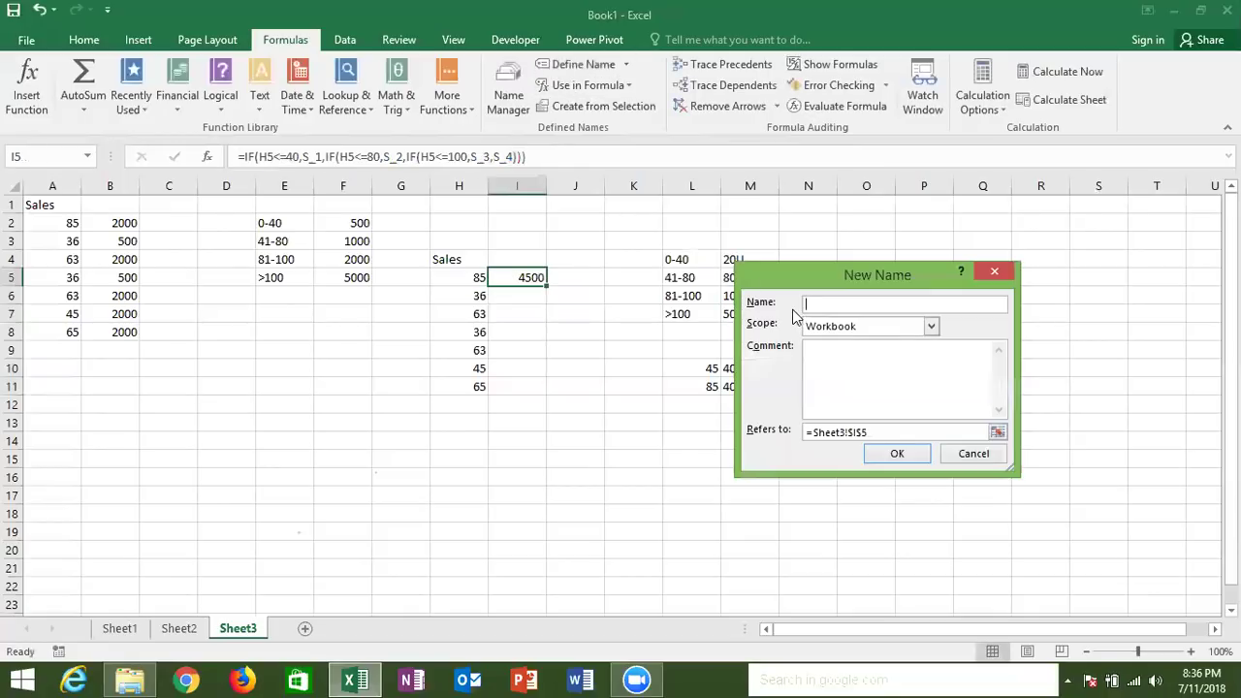
type("SINC")
left_click_drag(903, 432, 706, 421)
type("=")
key("ctrl+v")
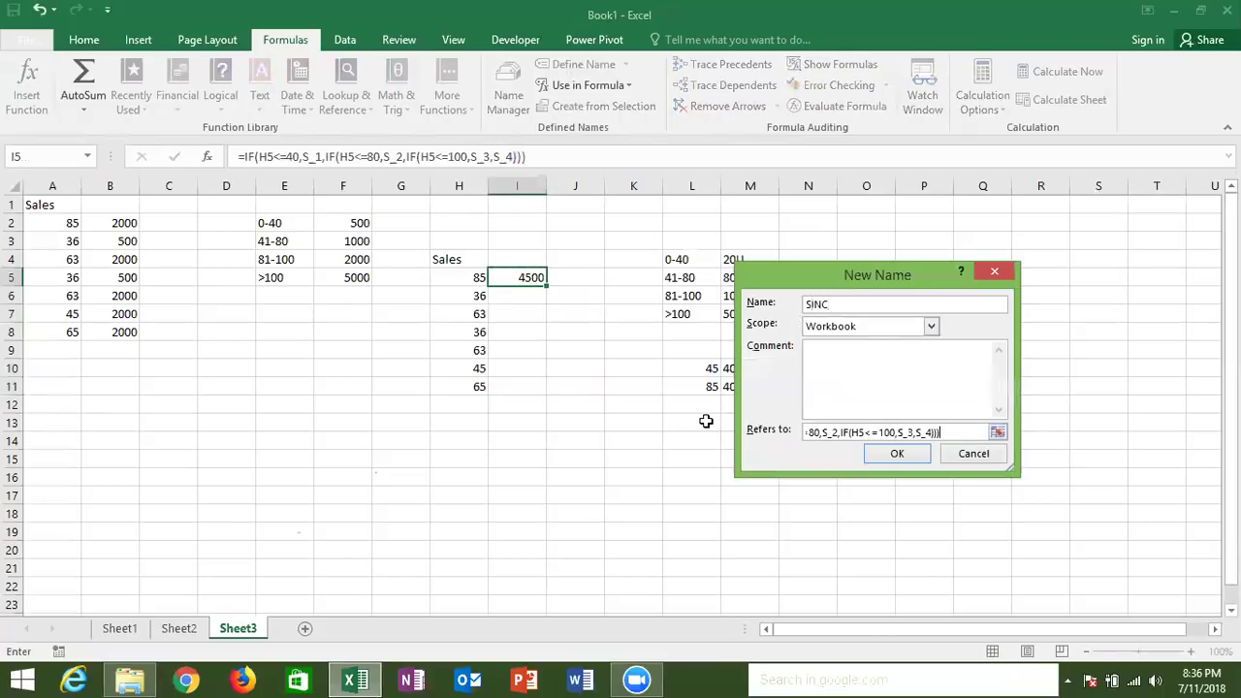
key("Home")
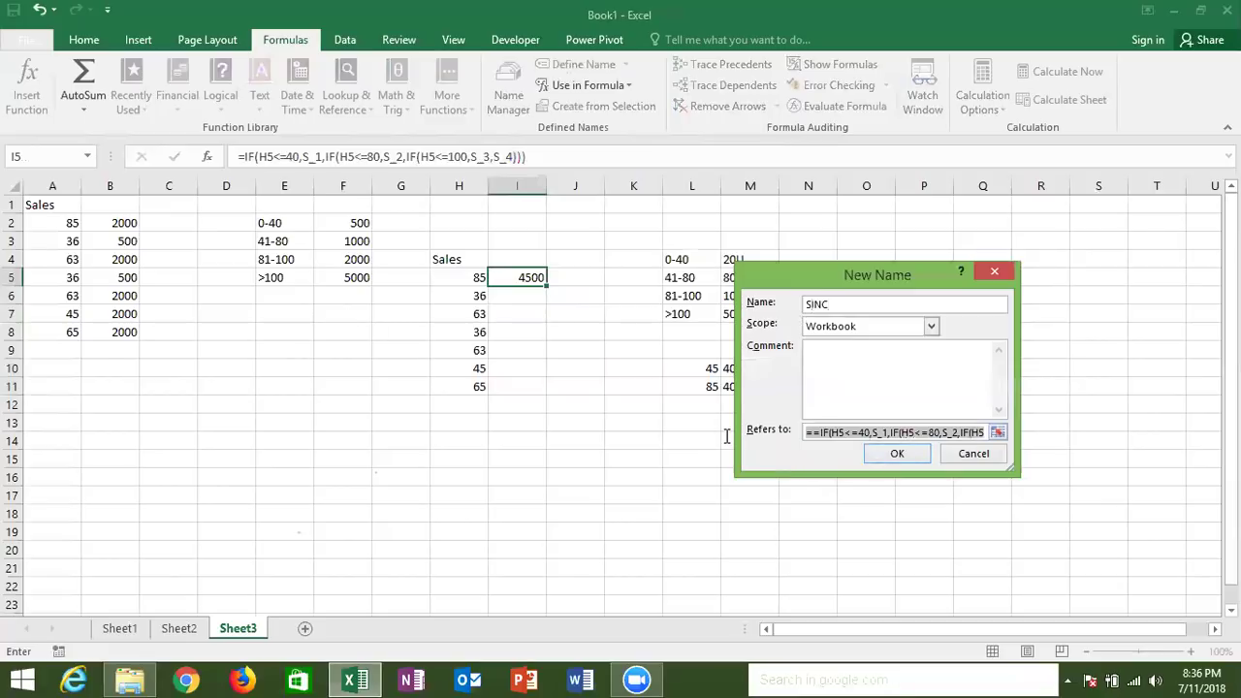
key("Delete")
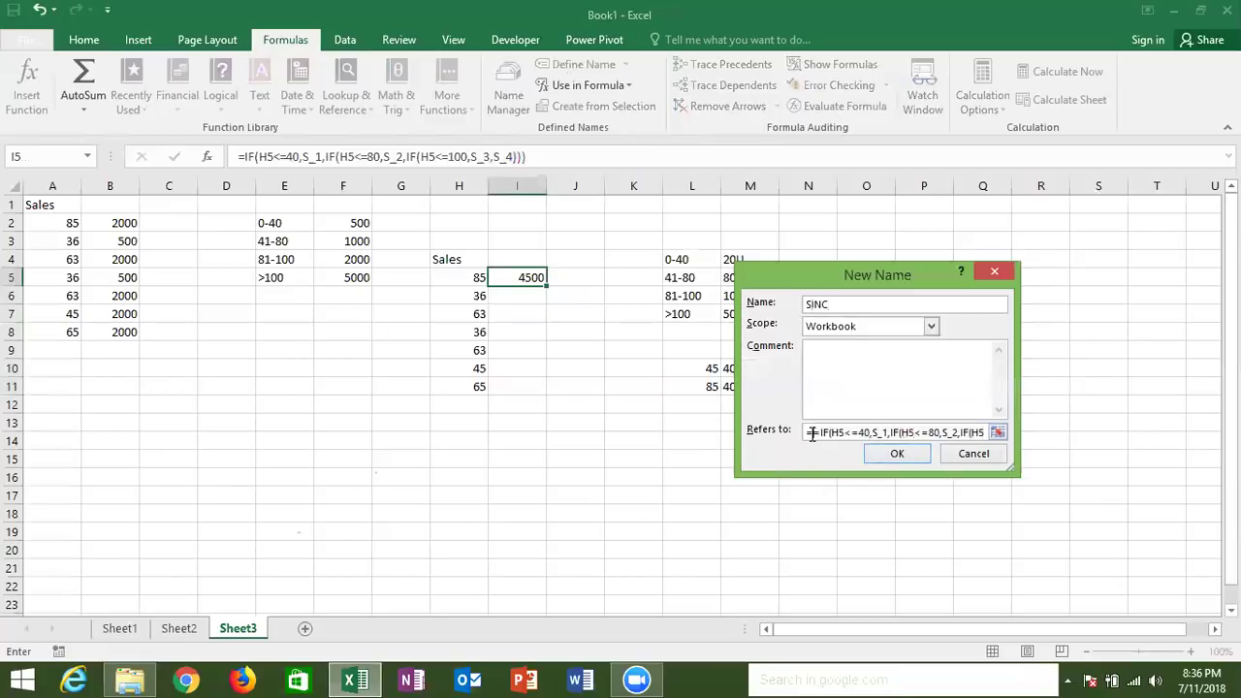
left_click(885, 454)
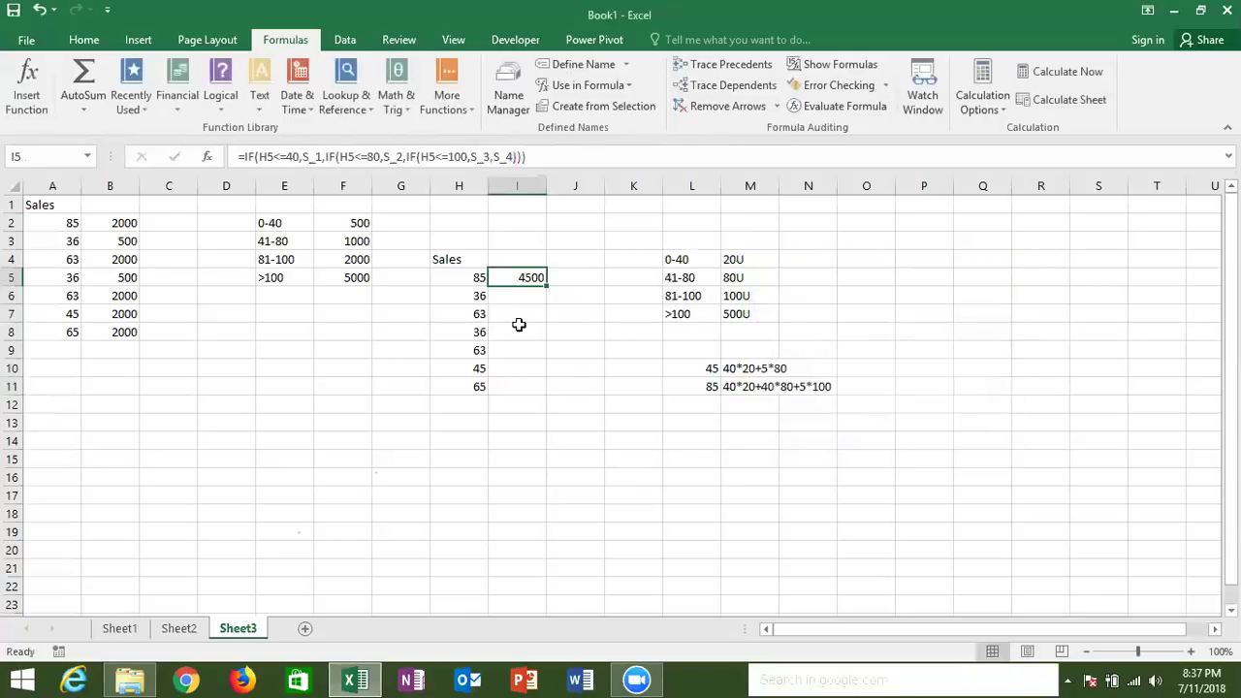
Enter the formula =SINC in I6 so it returns 720 for the 36 sales in H6.
left_click(514, 295)
type("=s")
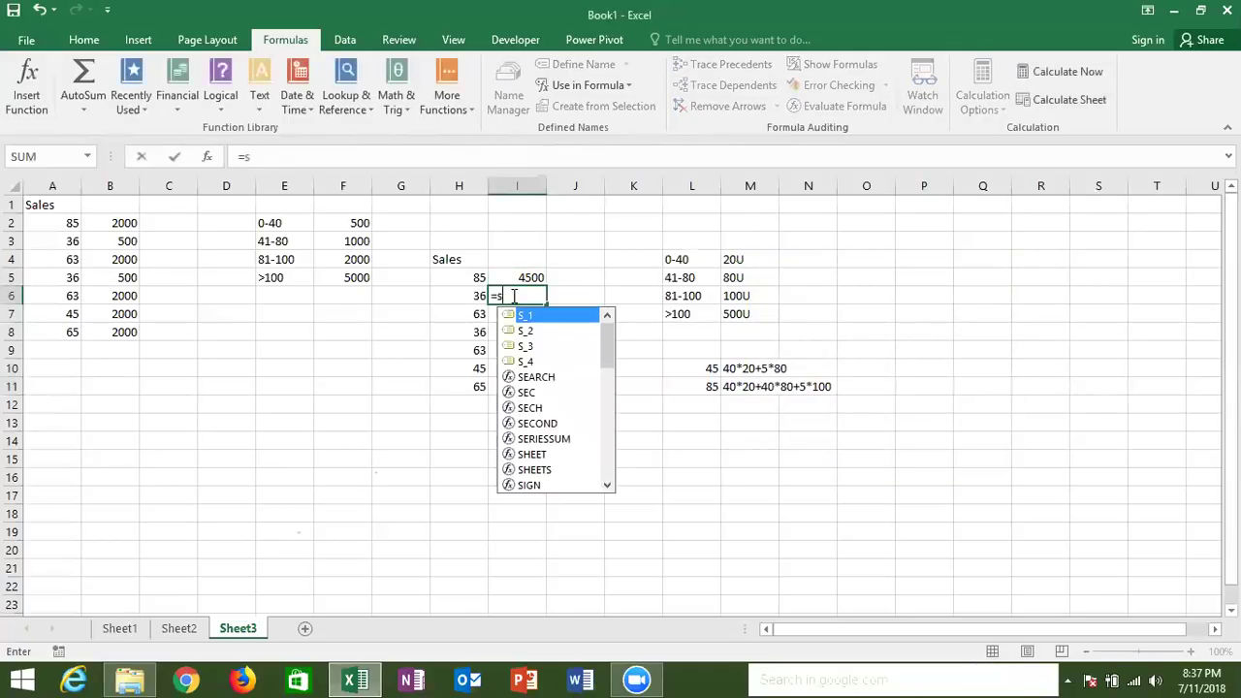
type("i")
key("Down")
key("Down")
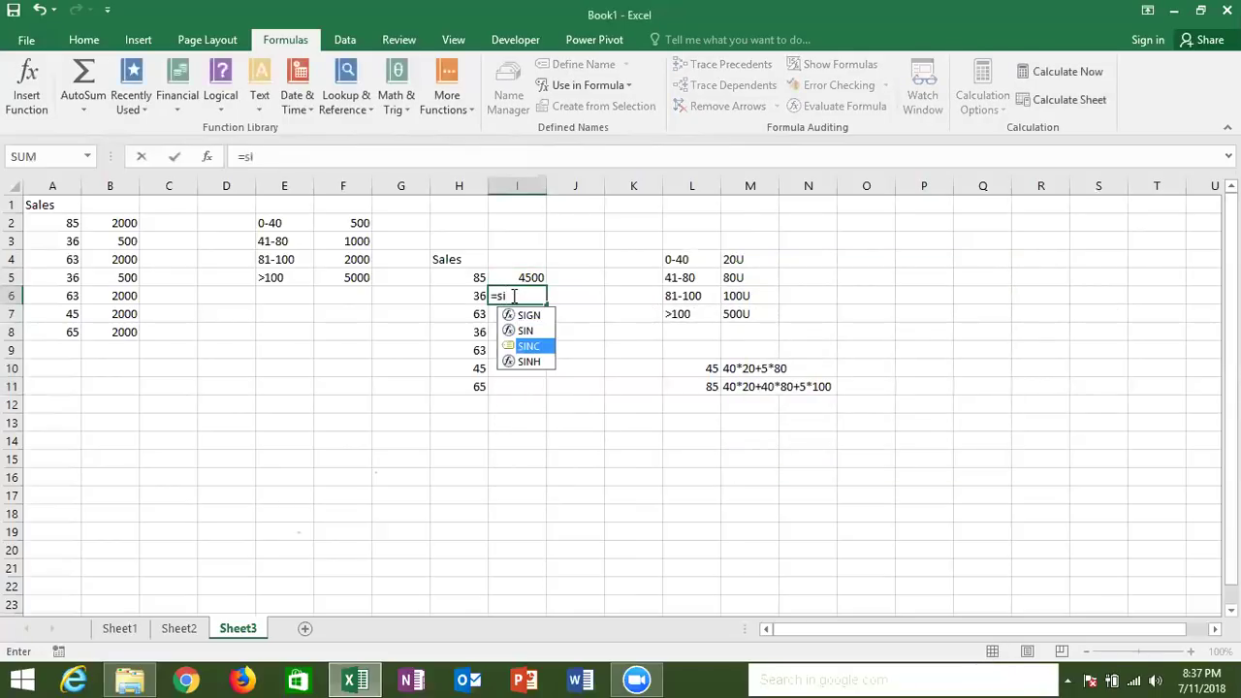
key("Tab")
key("Return")
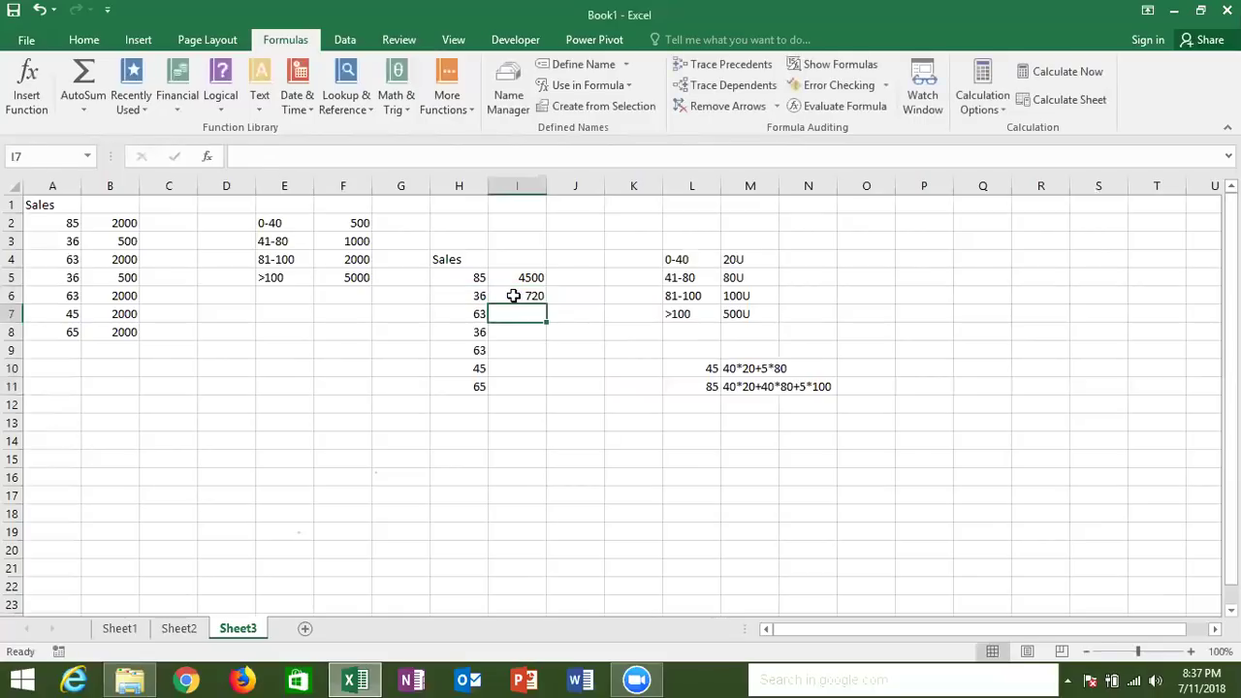
left_click(513, 296)
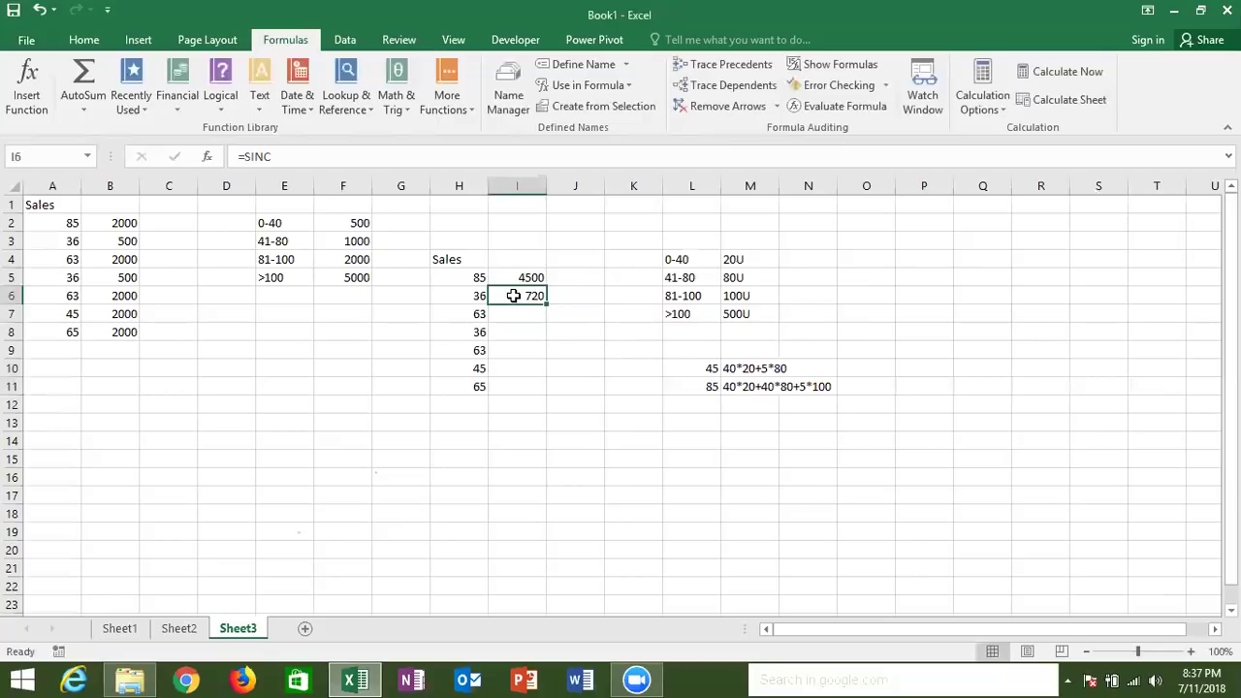
Save the workbook as 'Naming Method', an Excel Macro-Enabled Workbook, in D:\DVD\Excel.
left_click(36, 41)
left_click(69, 206)
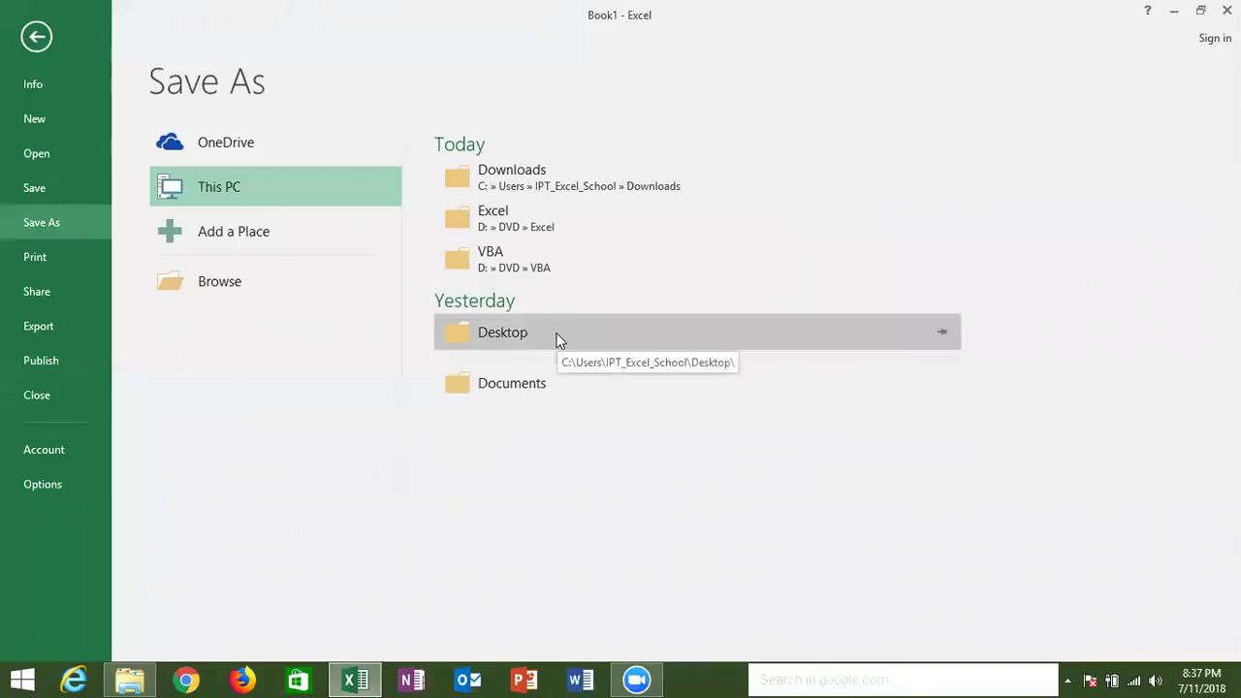
left_click(530, 233)
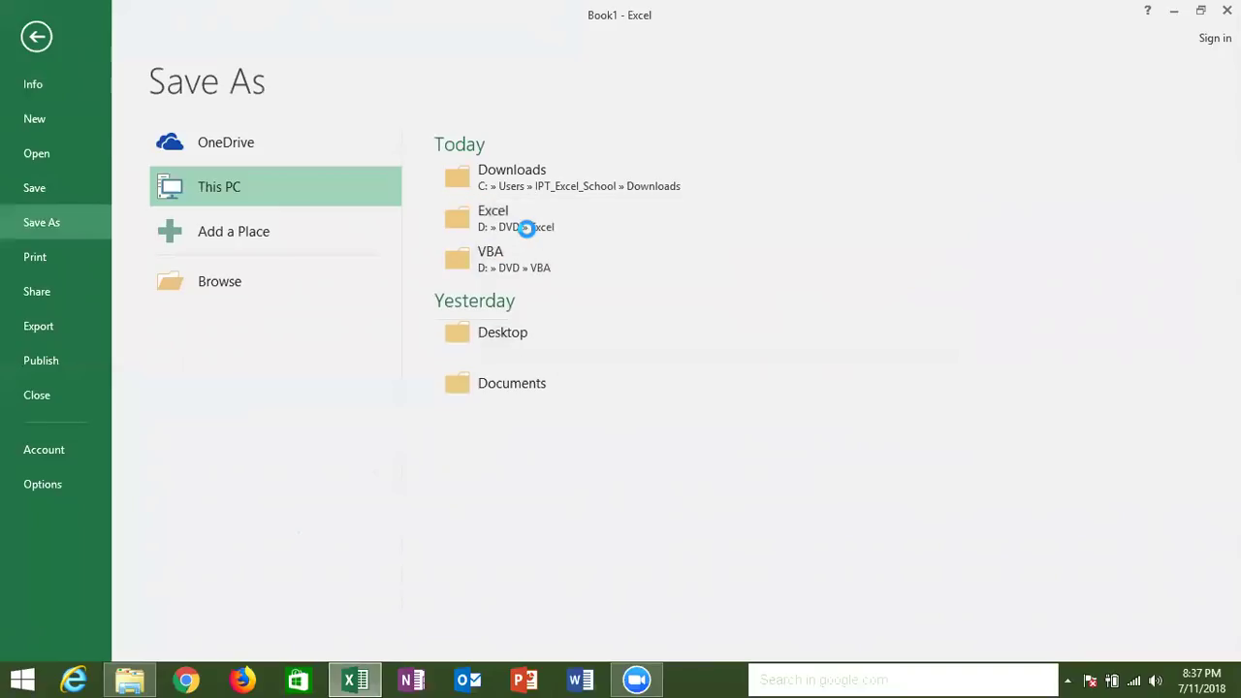
type("Name")
key("BackSpace")
type("ing Method")
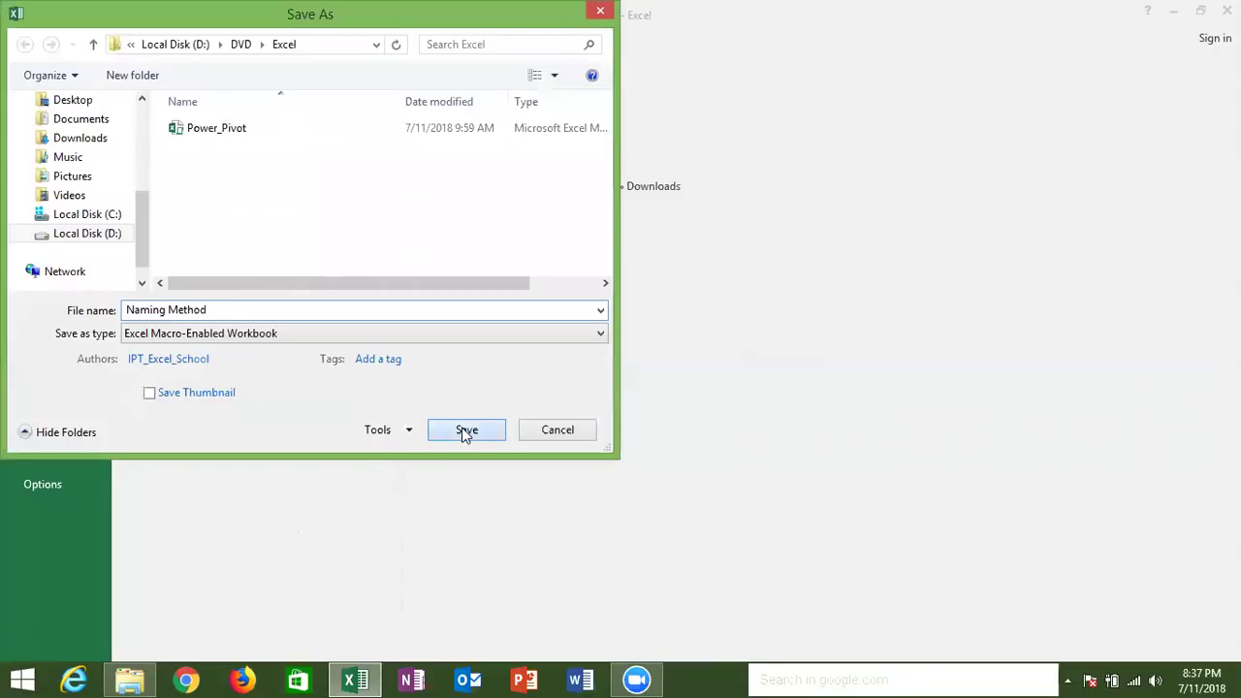
left_click(463, 428)
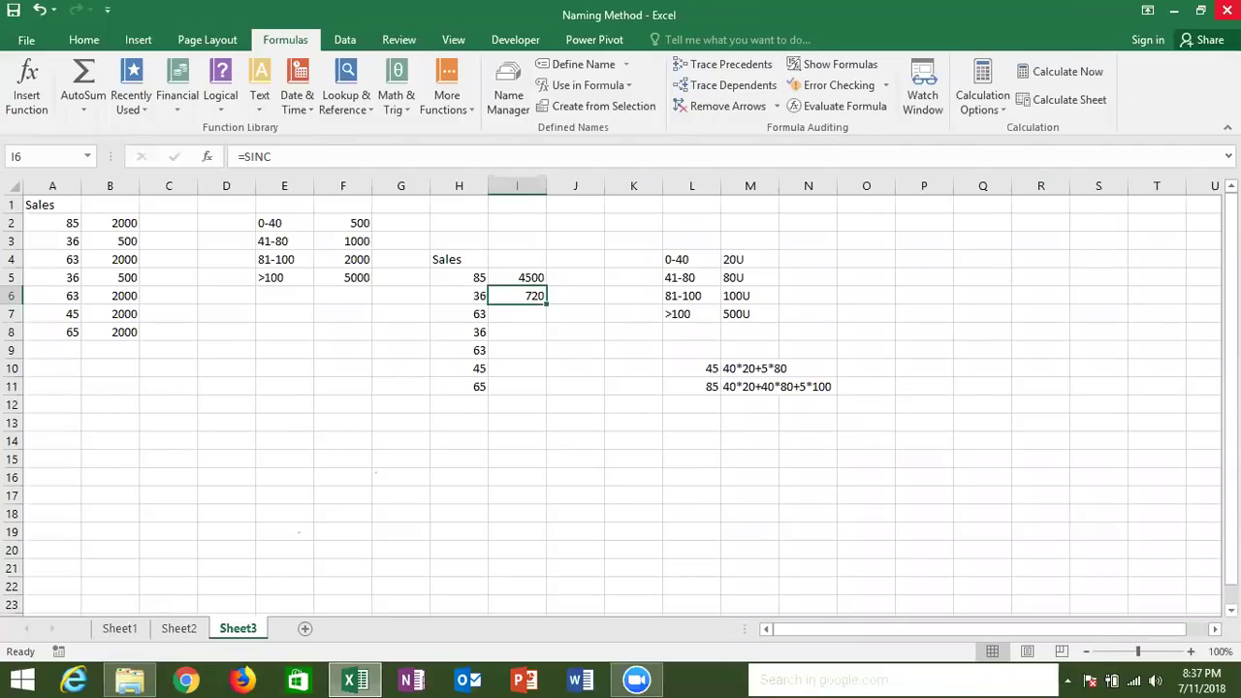
Close Excel, then open gmail.com in Chrome.
left_click(1226, 10)
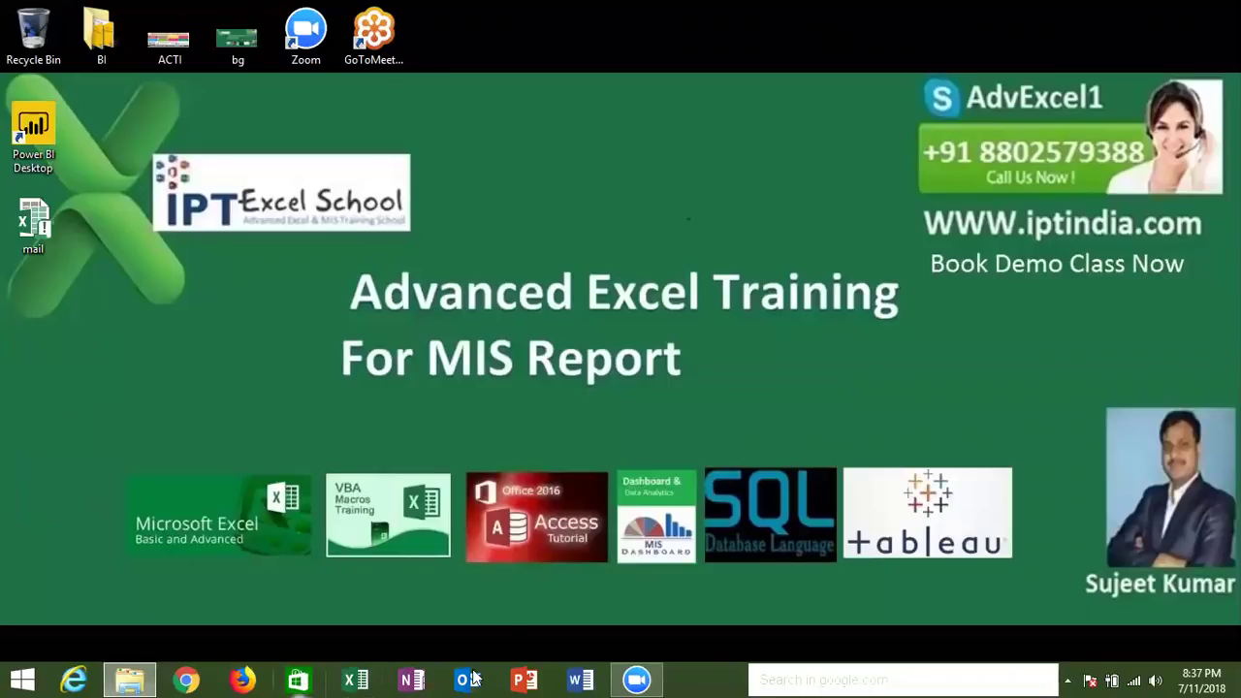
left_click(187, 679)
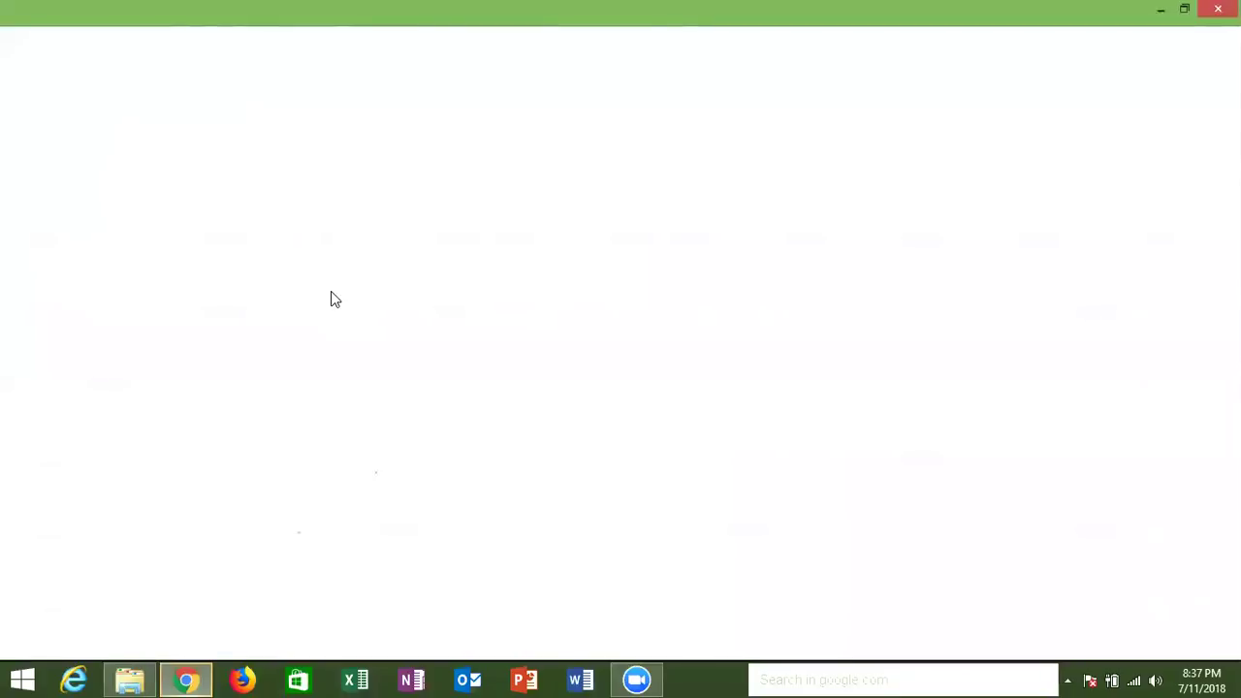
type("gmail.com")
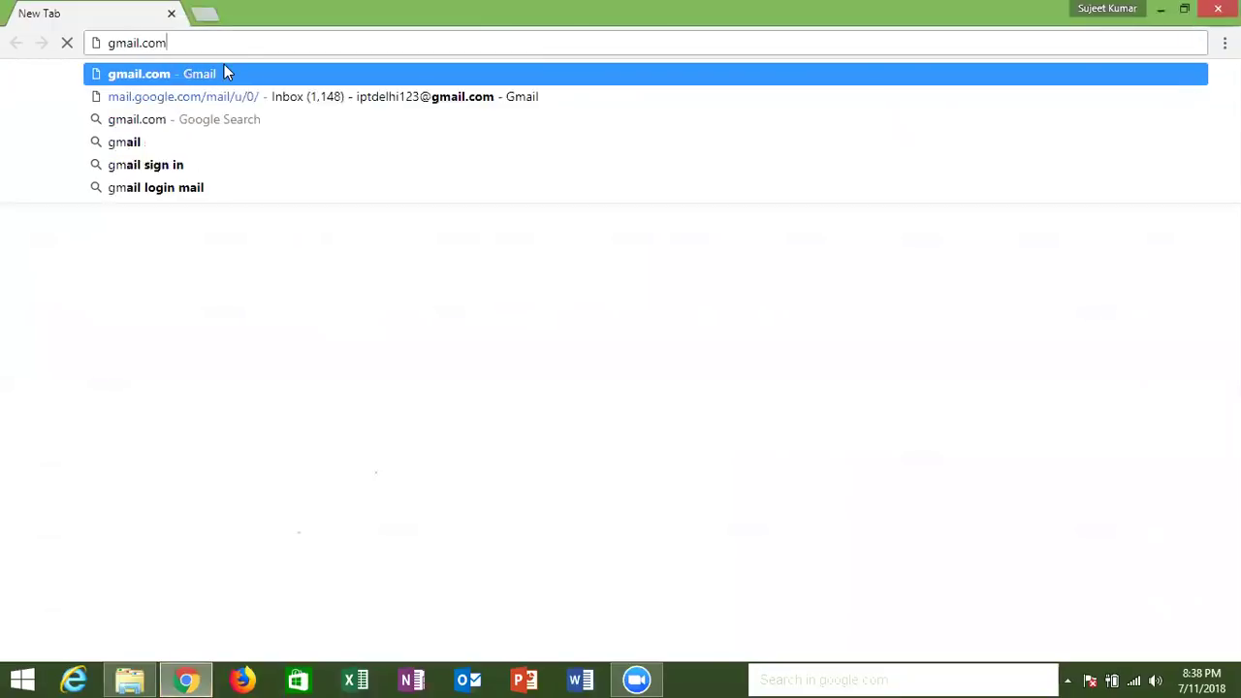
key("Return")
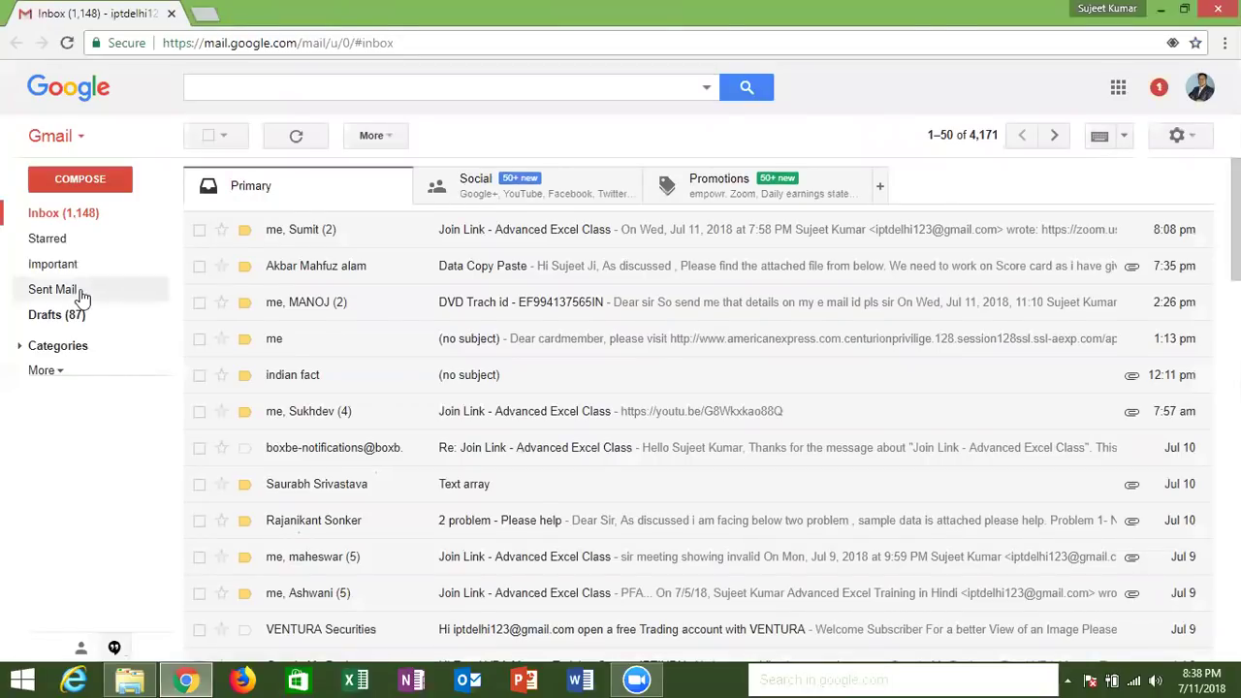
Open the latest sent Join Link - Advanced Excel Class message and start a reply to all.
left_click(75, 295)
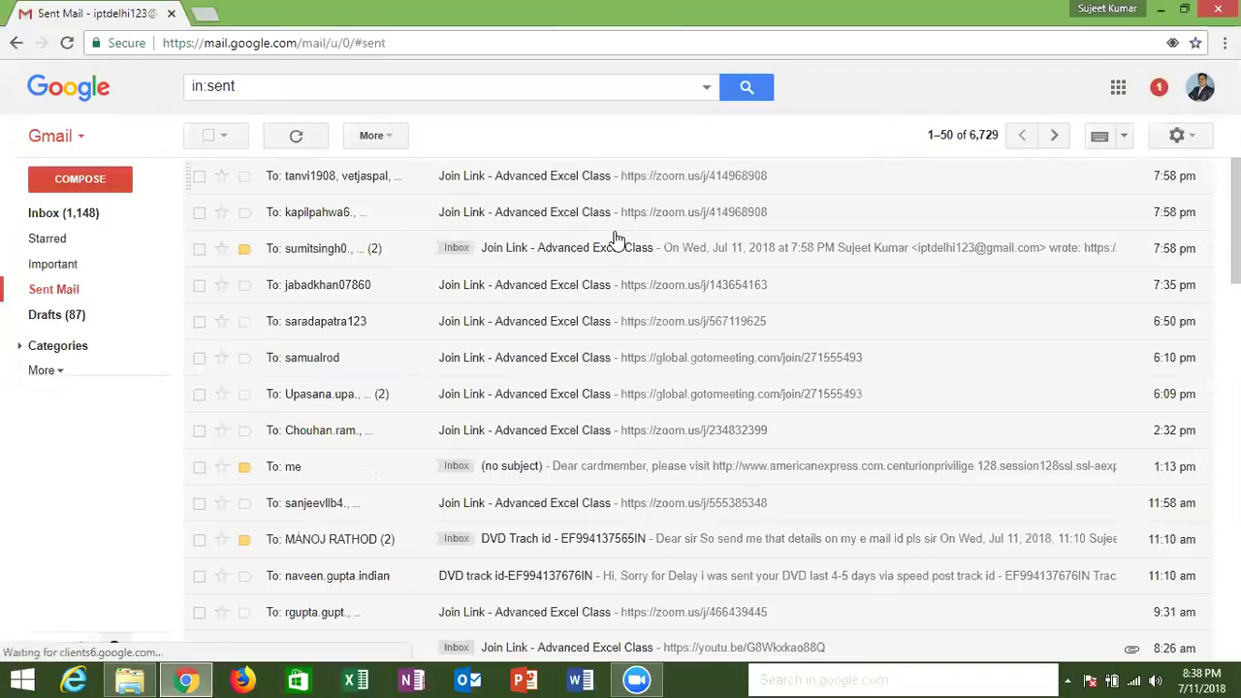
left_click(628, 182)
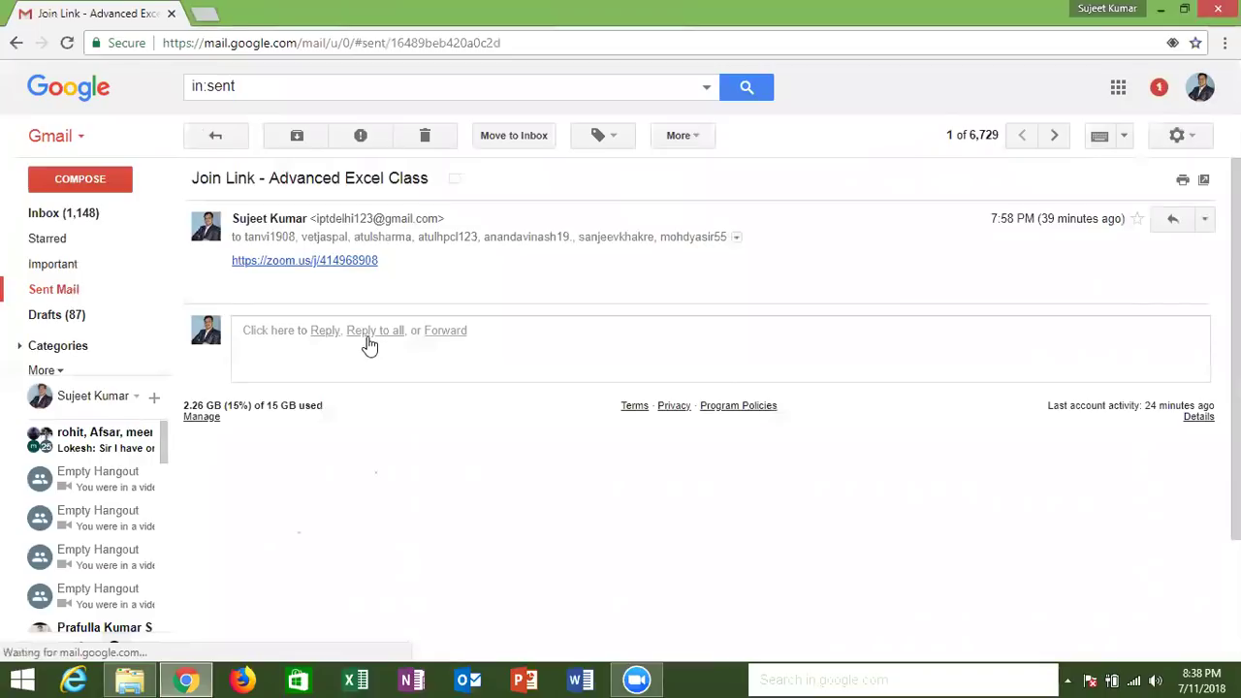
left_click(367, 341)
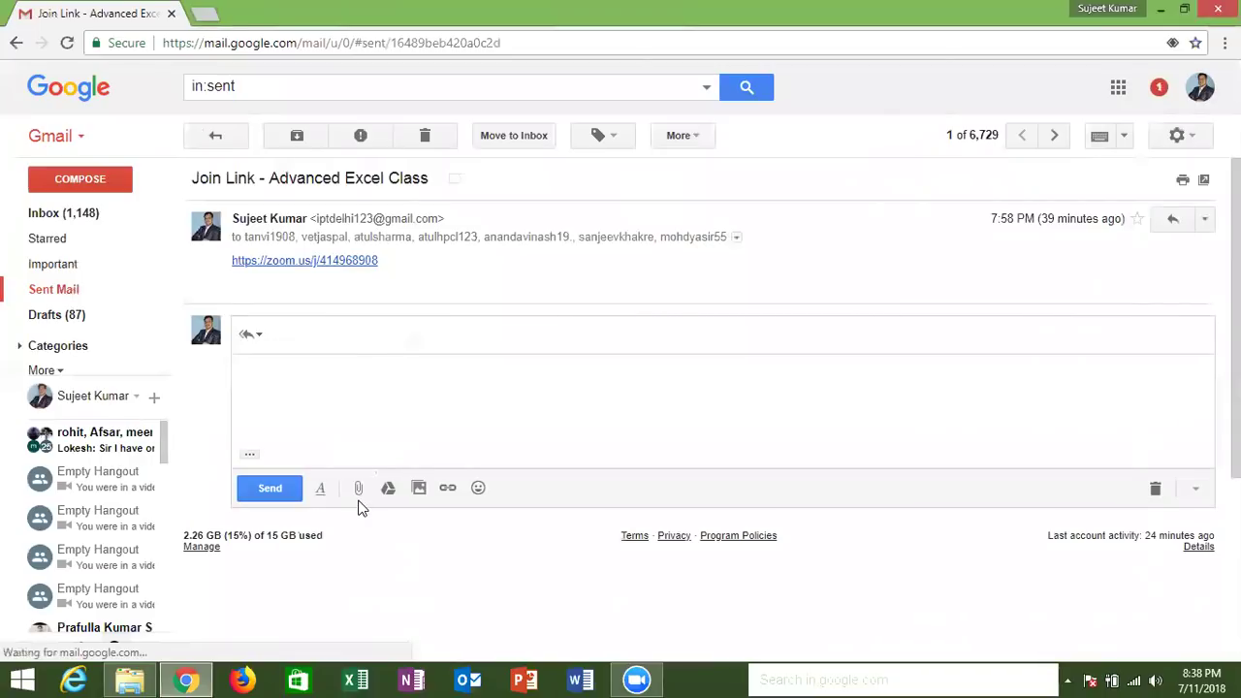
Attach Naming Method.xlsm from D:\DVD\Excel, send the reply, and return to the inbox.
left_click(359, 498)
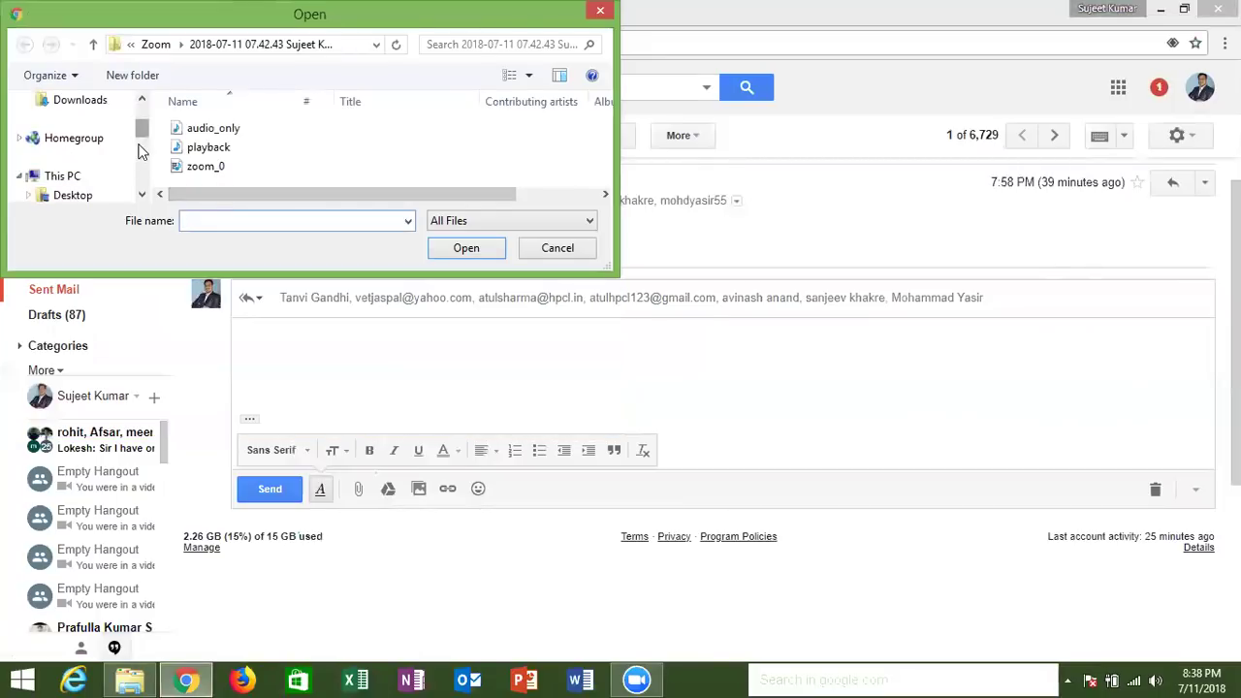
scroll(136, 146, "down", 1)
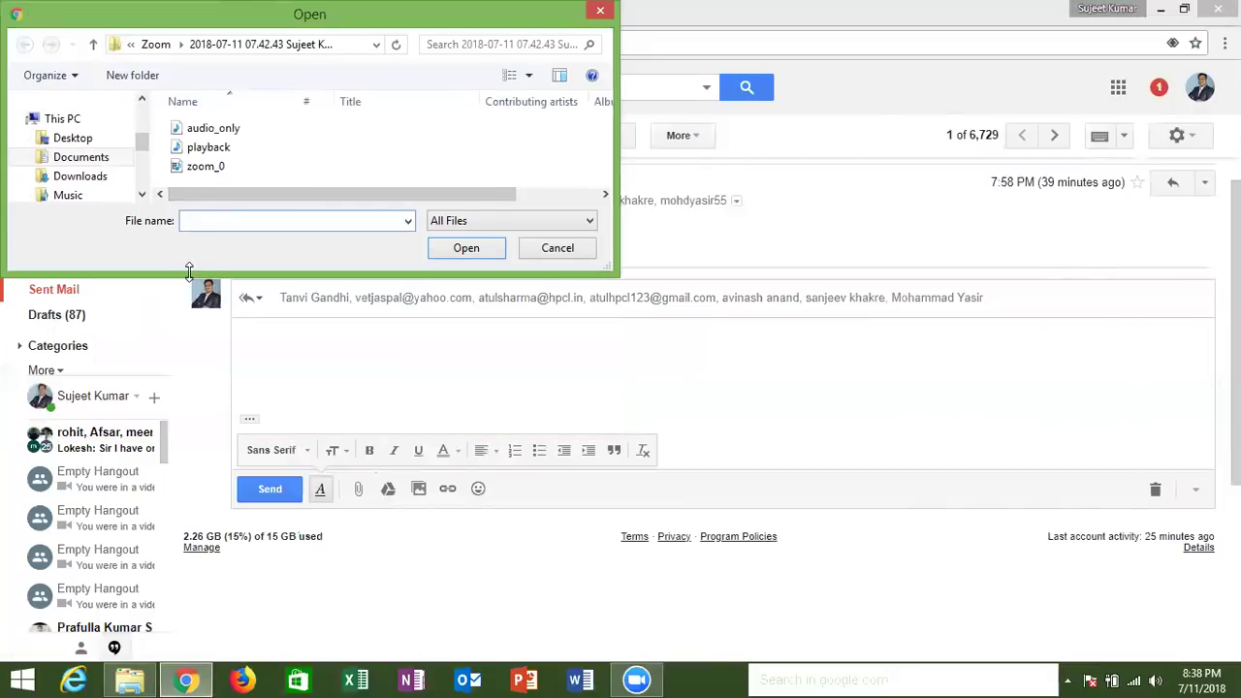
left_click_drag(189, 271, 174, 376)
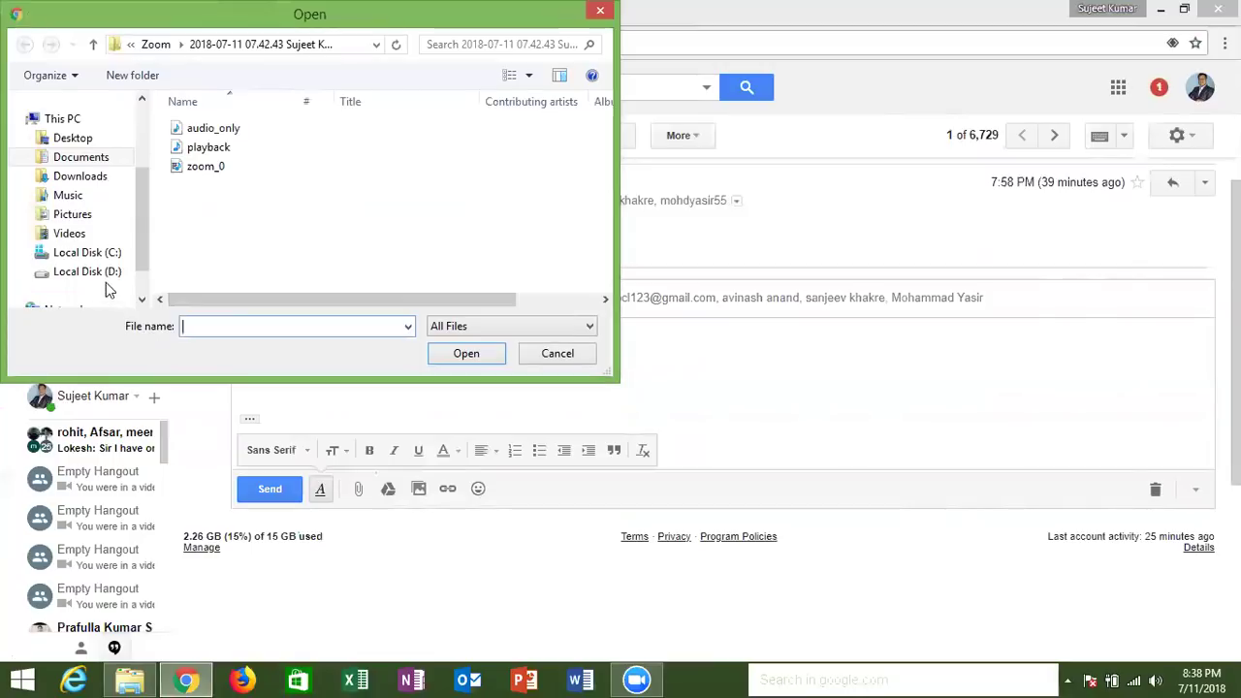
left_click(107, 279)
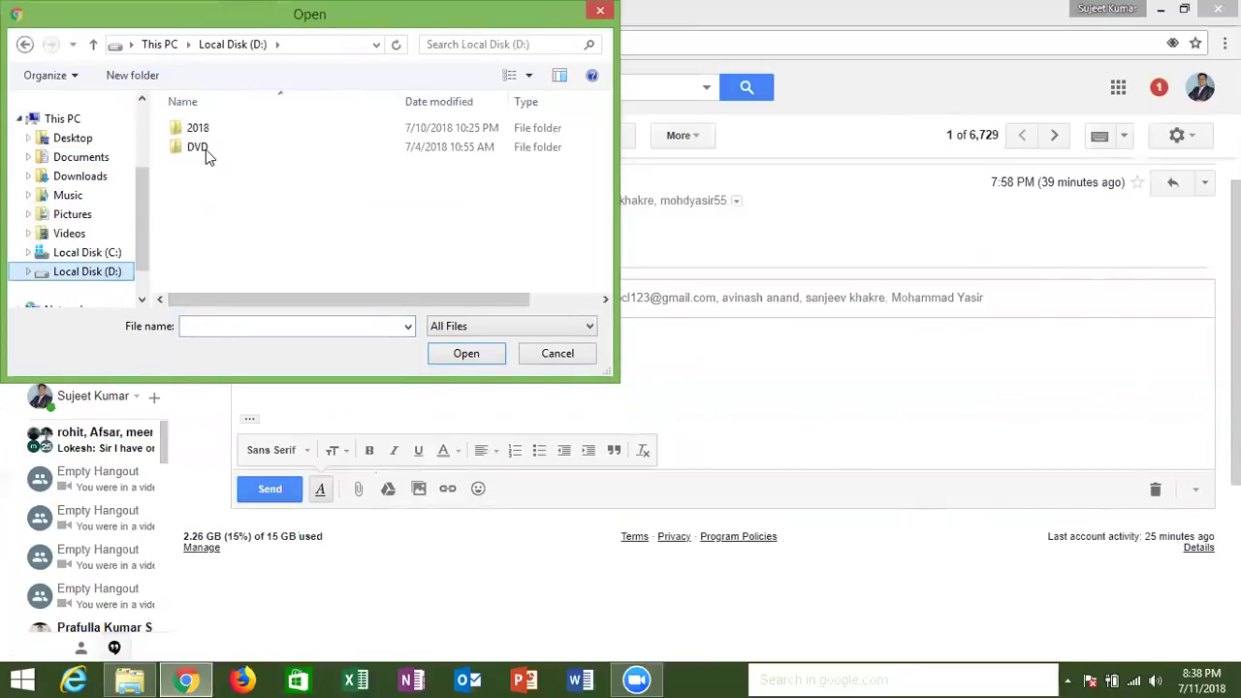
double_click(206, 149)
double_click(202, 148)
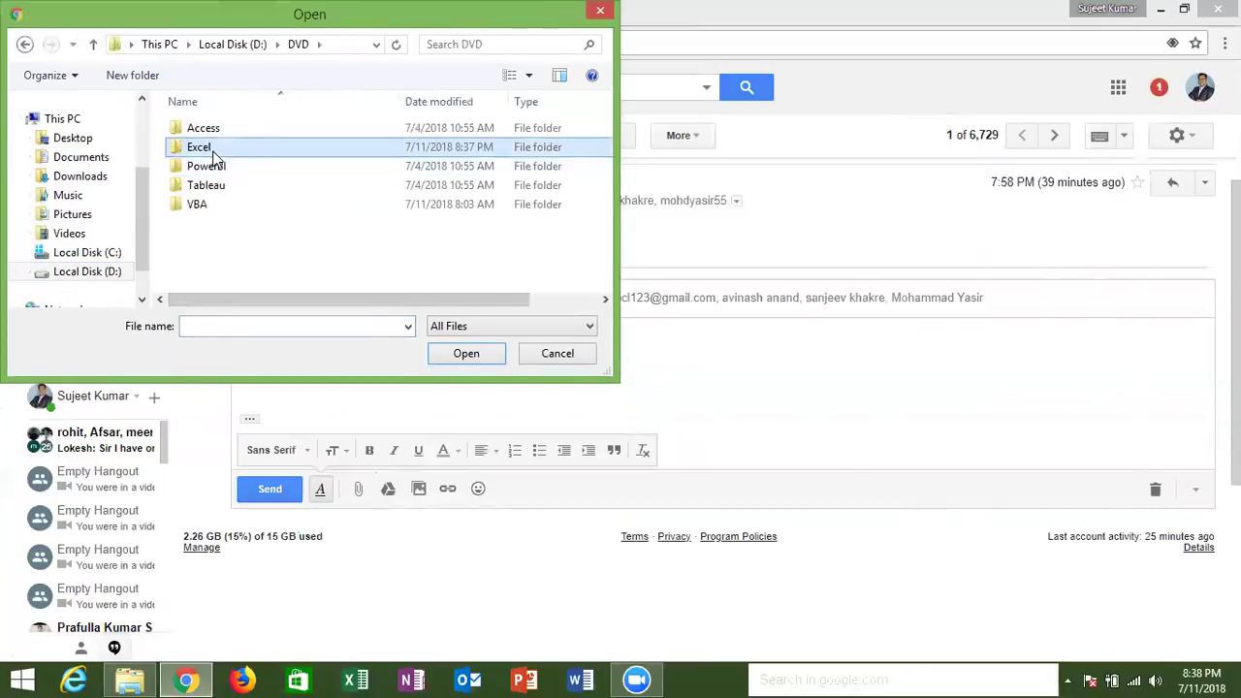
left_click(230, 169)
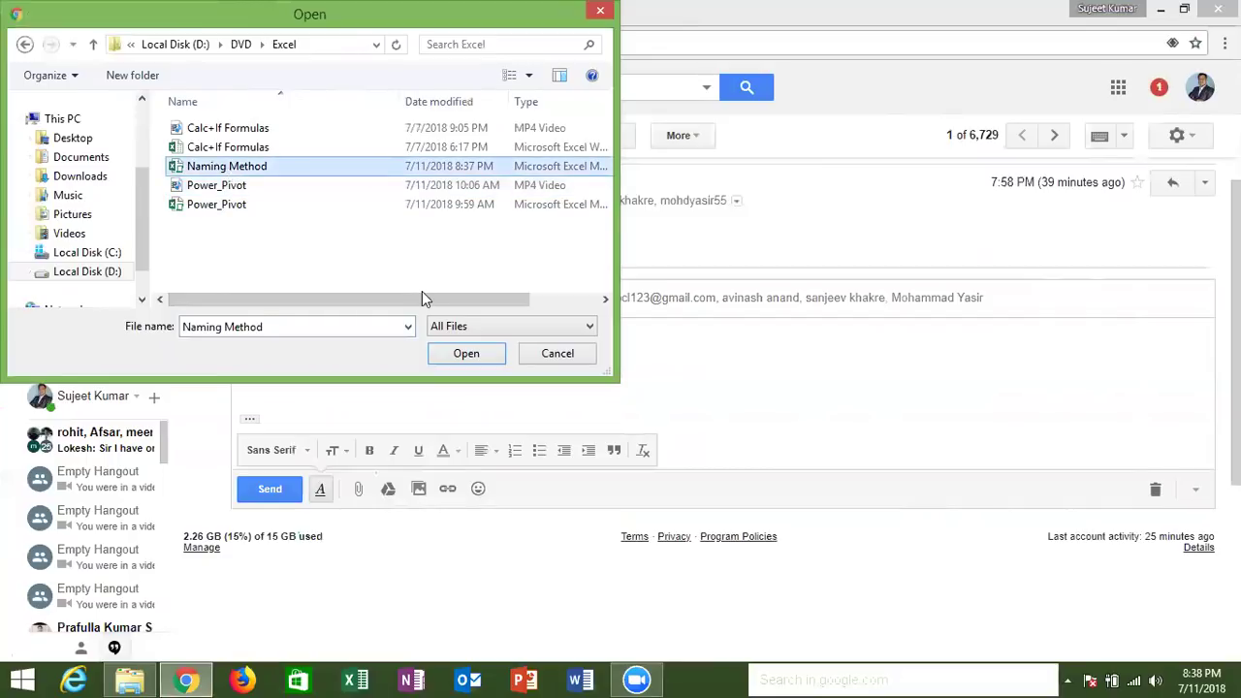
left_click(466, 353)
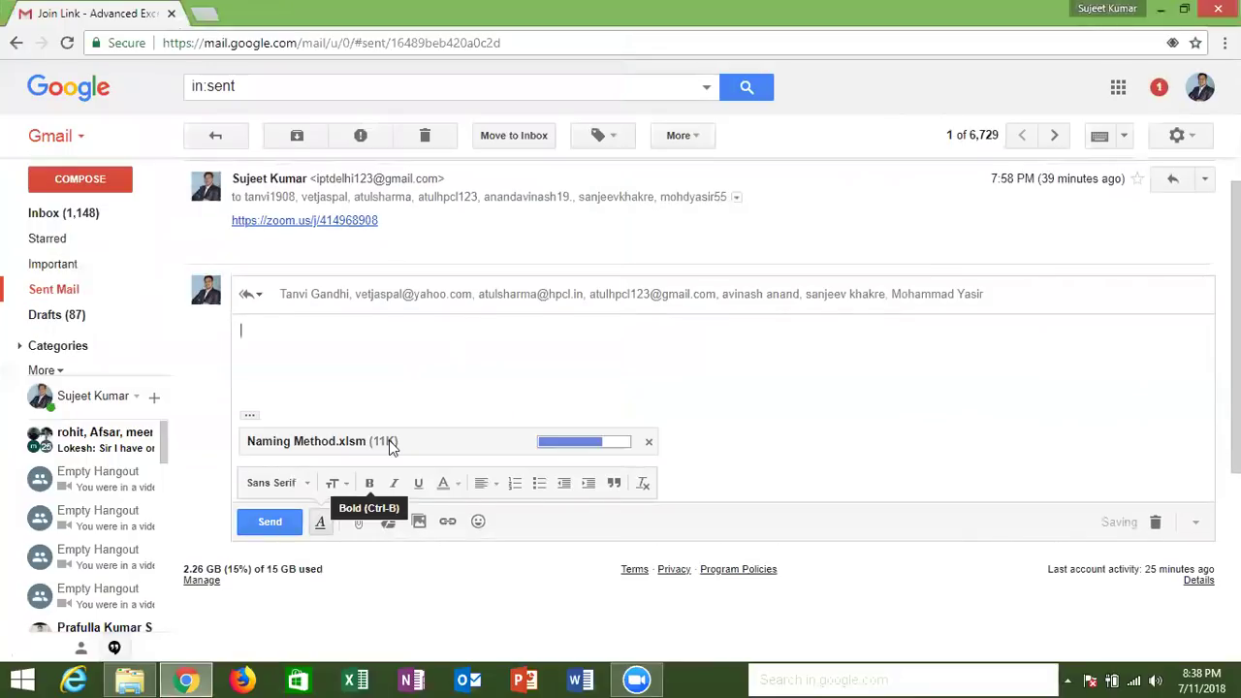
left_click(284, 523)
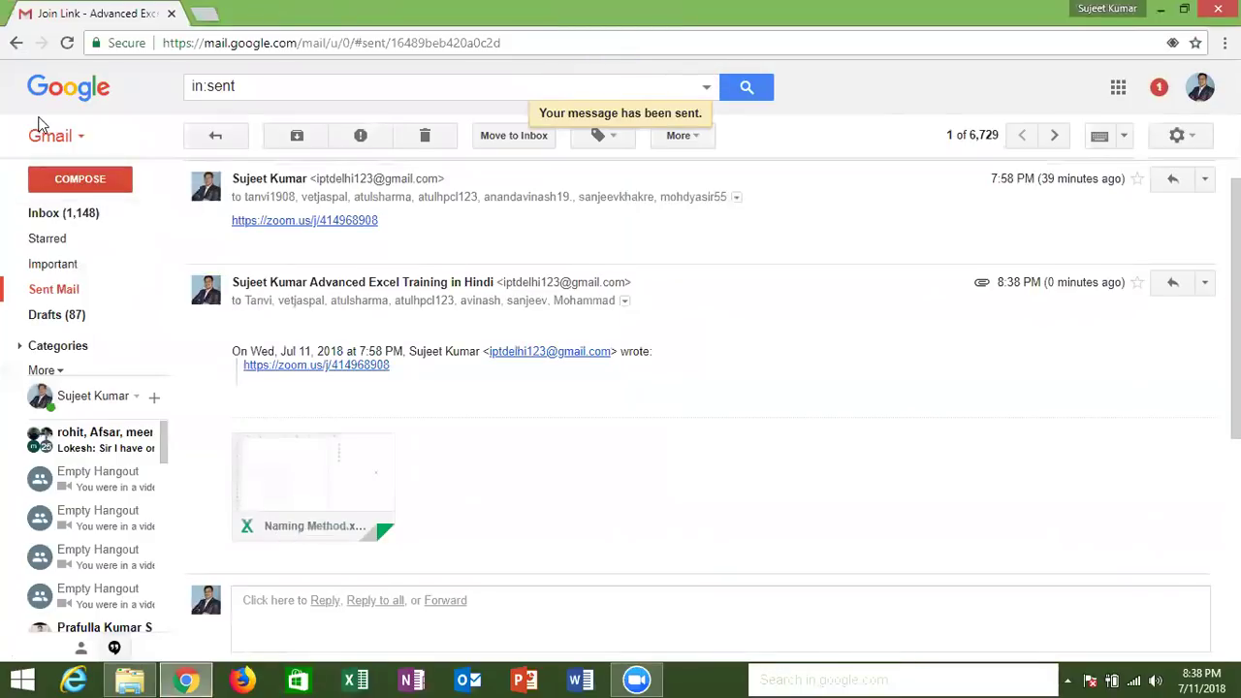
left_click(64, 221)
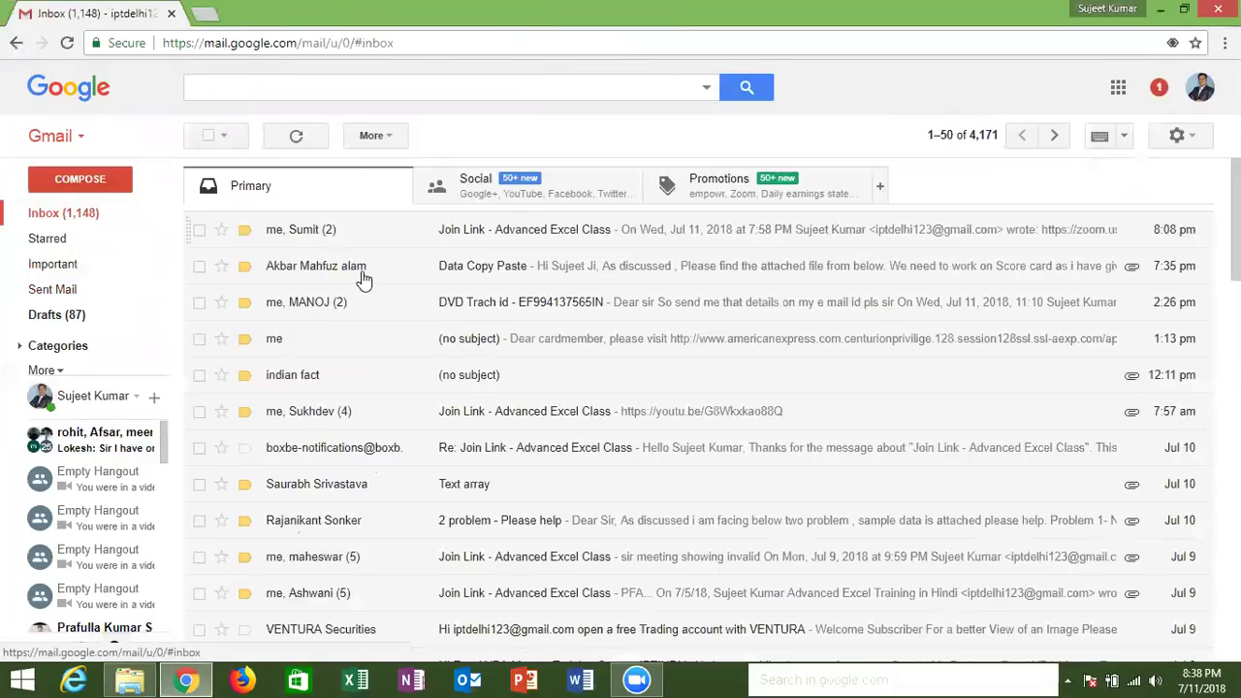
Reply to all on the second sent Join Link message with Naming Method.xlsm attached, then return to the inbox.
left_click(105, 288)
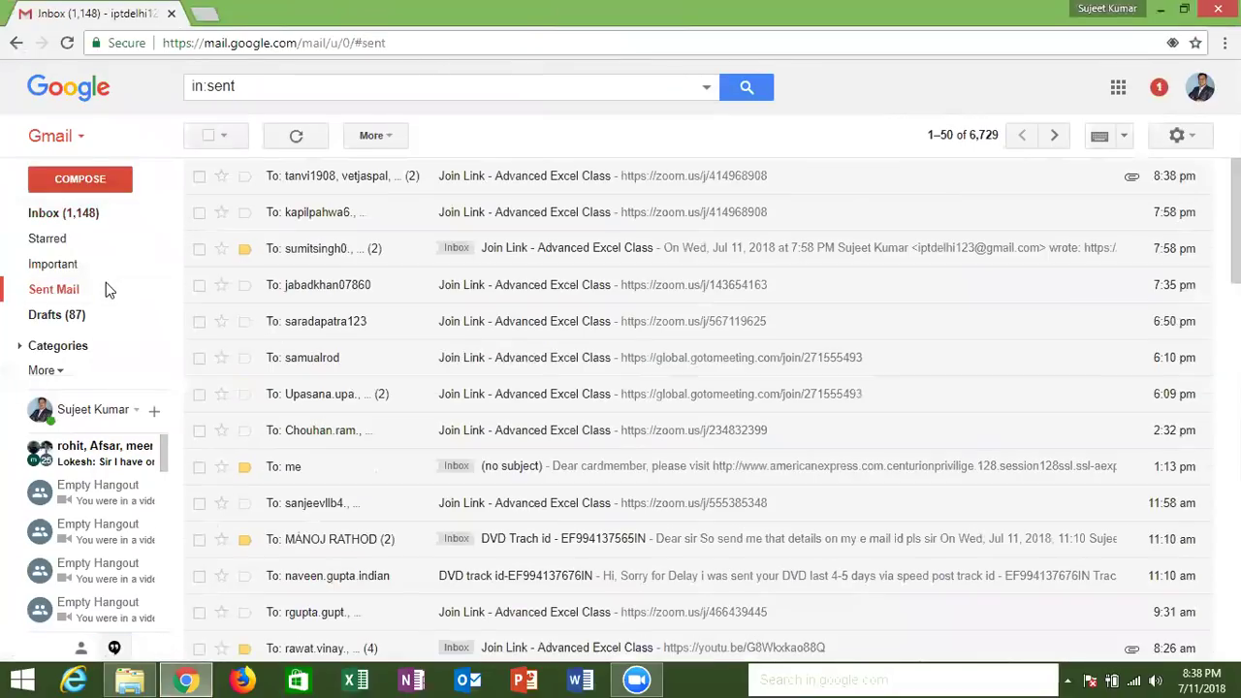
left_click(402, 223)
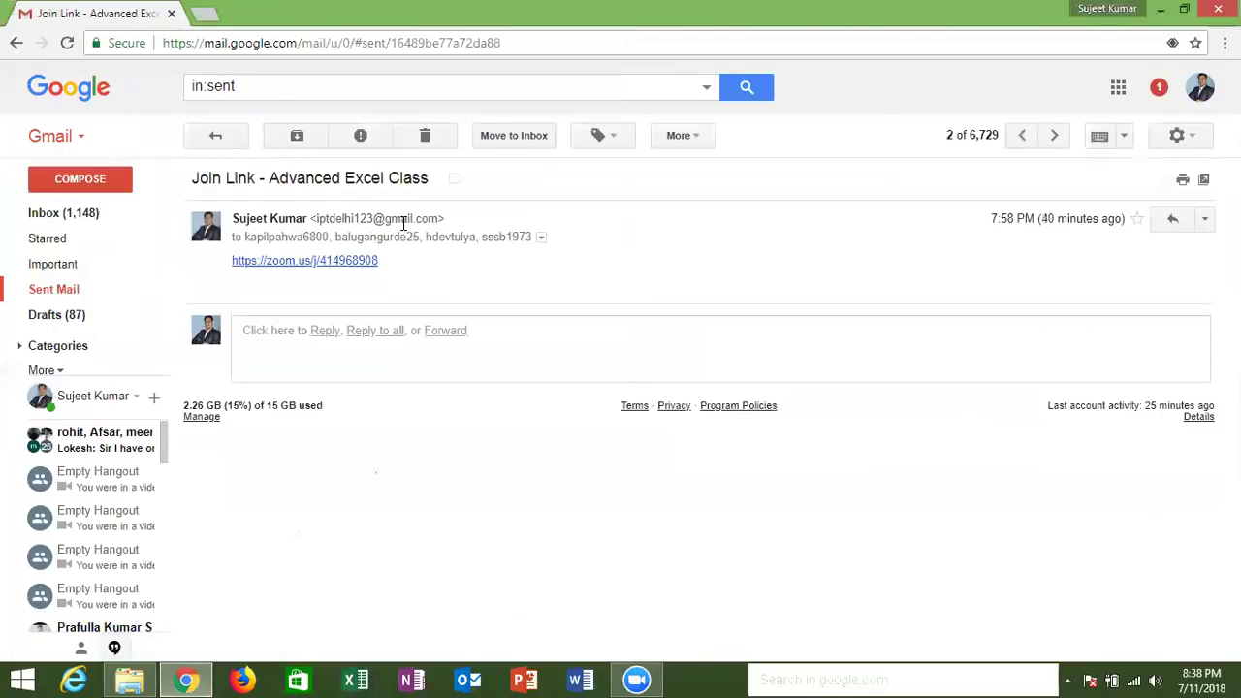
left_click(372, 331)
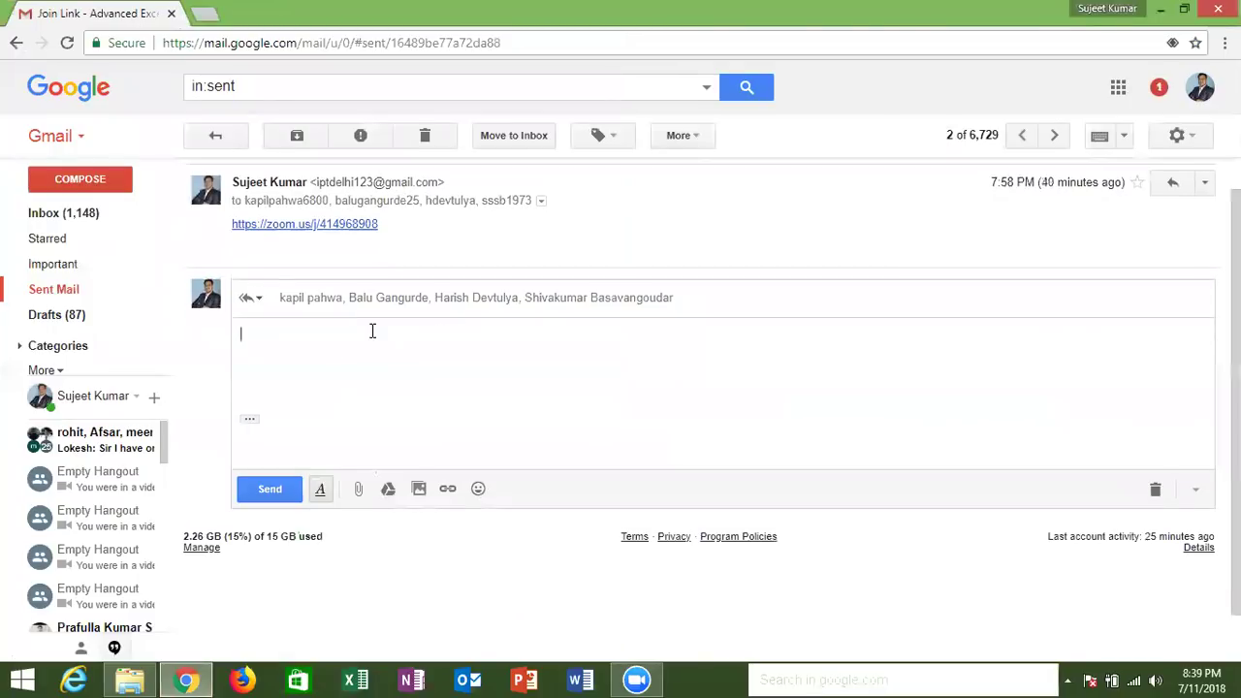
left_click(320, 488)
left_click(358, 488)
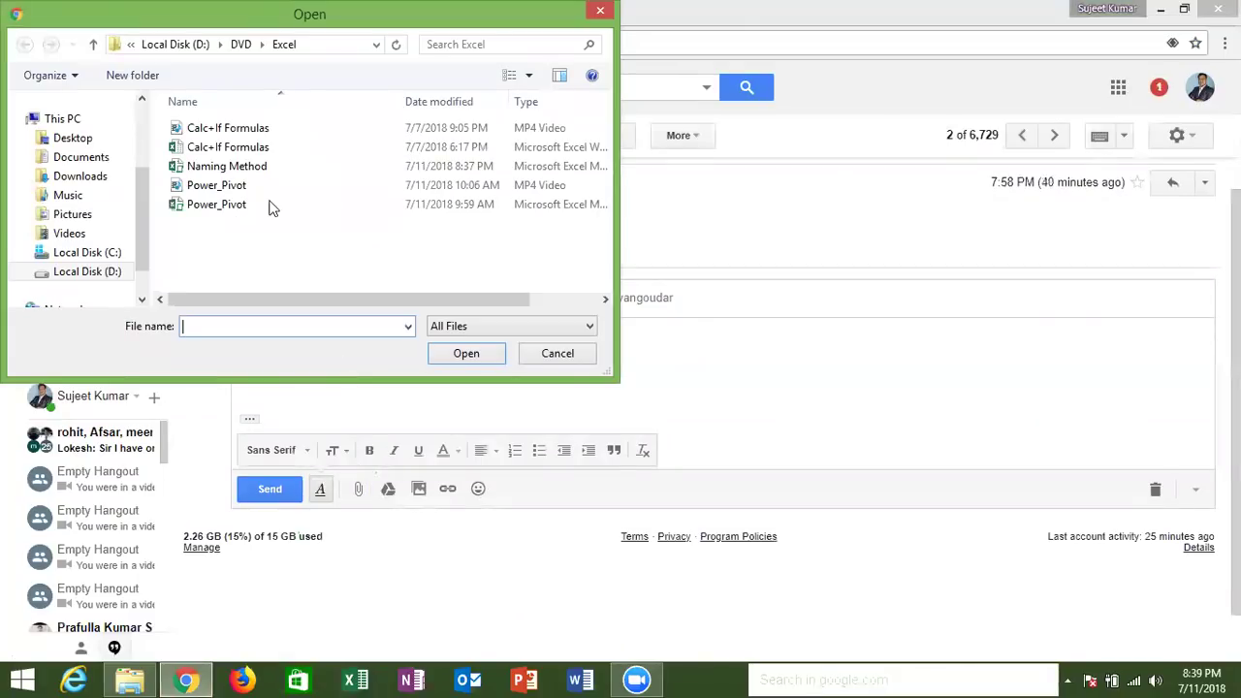
left_click(245, 171)
double_click(245, 171)
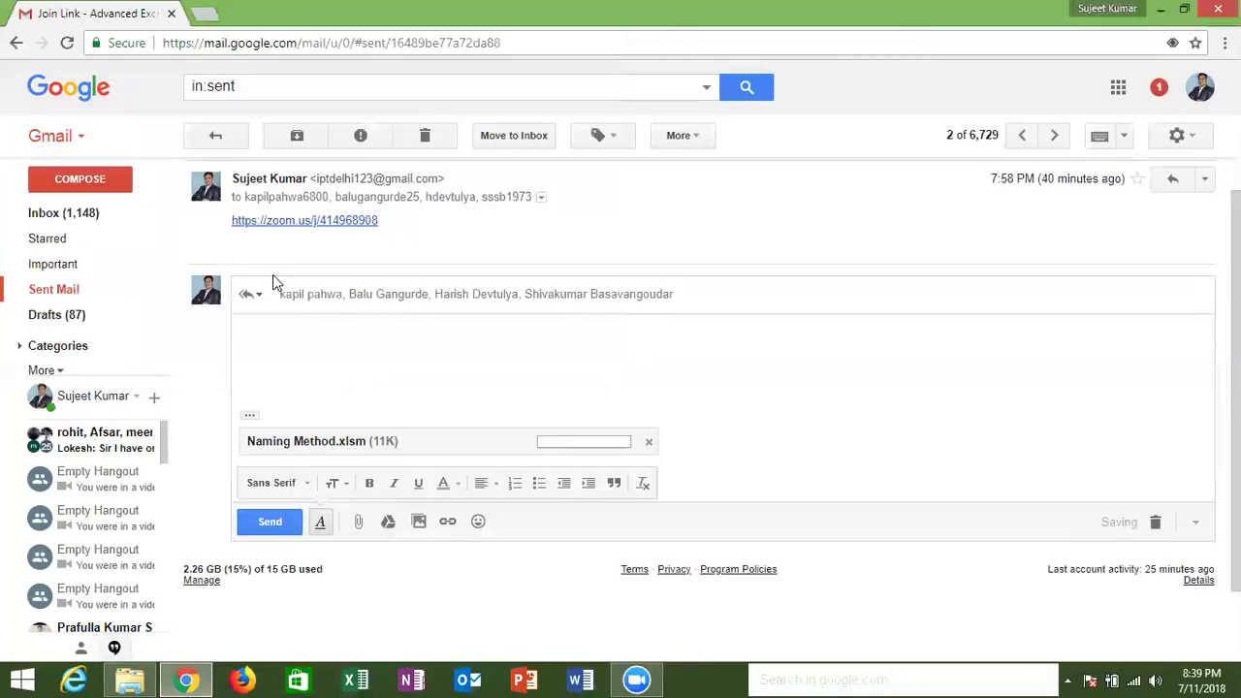
left_click(280, 525)
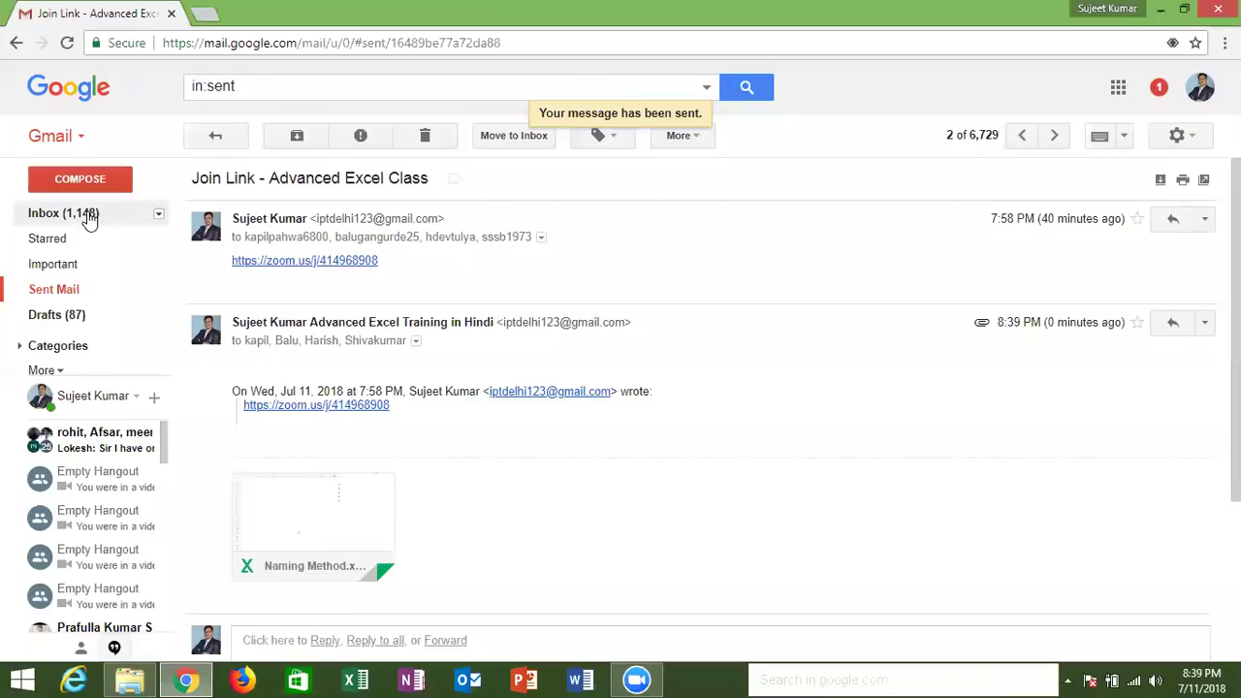
left_click(92, 217)
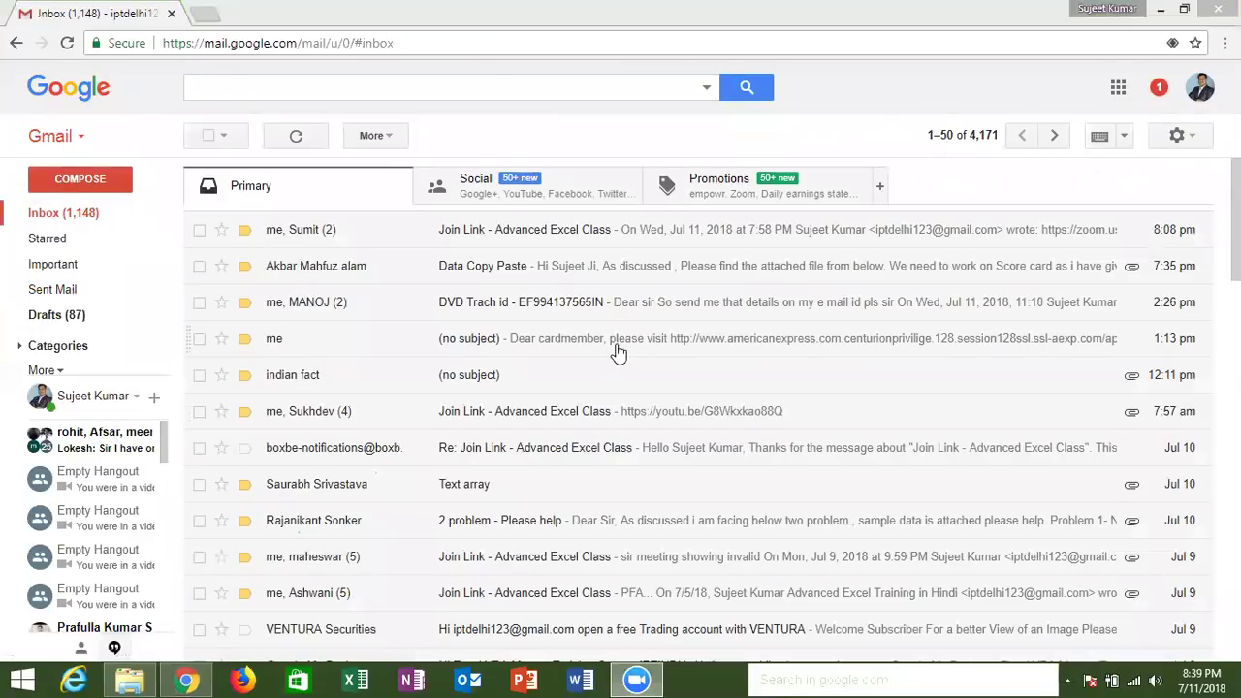
Open the third Join Link conversation in Sent Mail and start a reply to its first message.
left_click(101, 291)
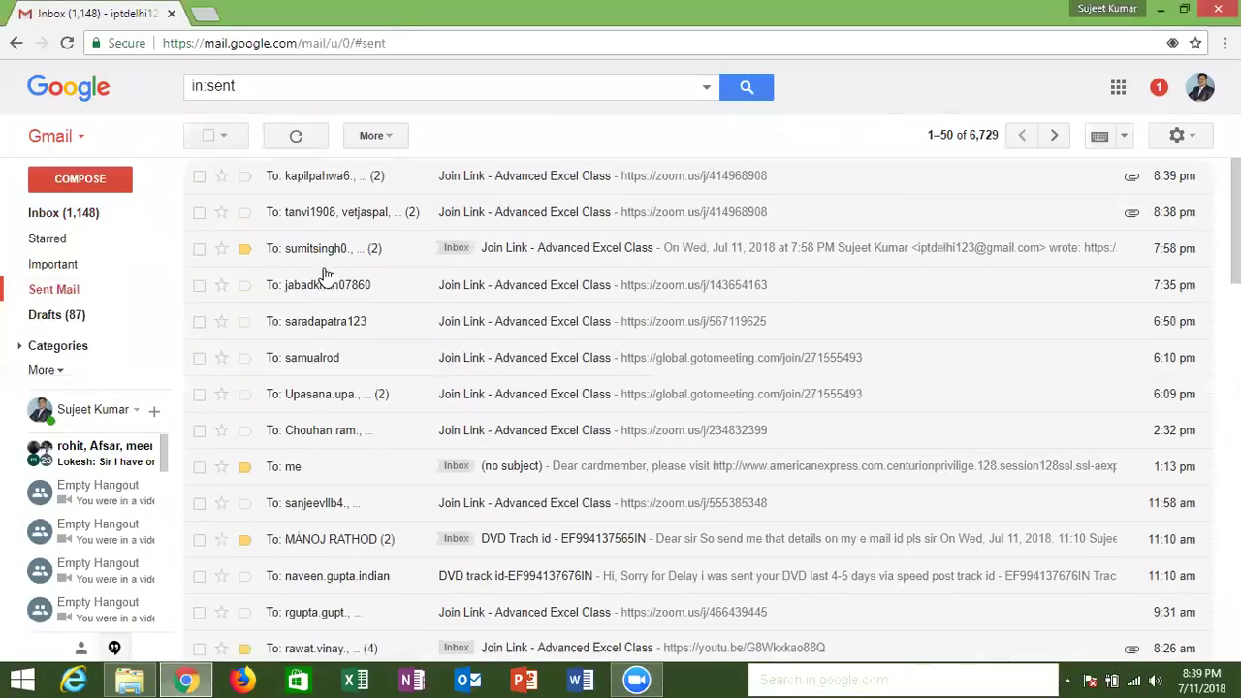
left_click(392, 253)
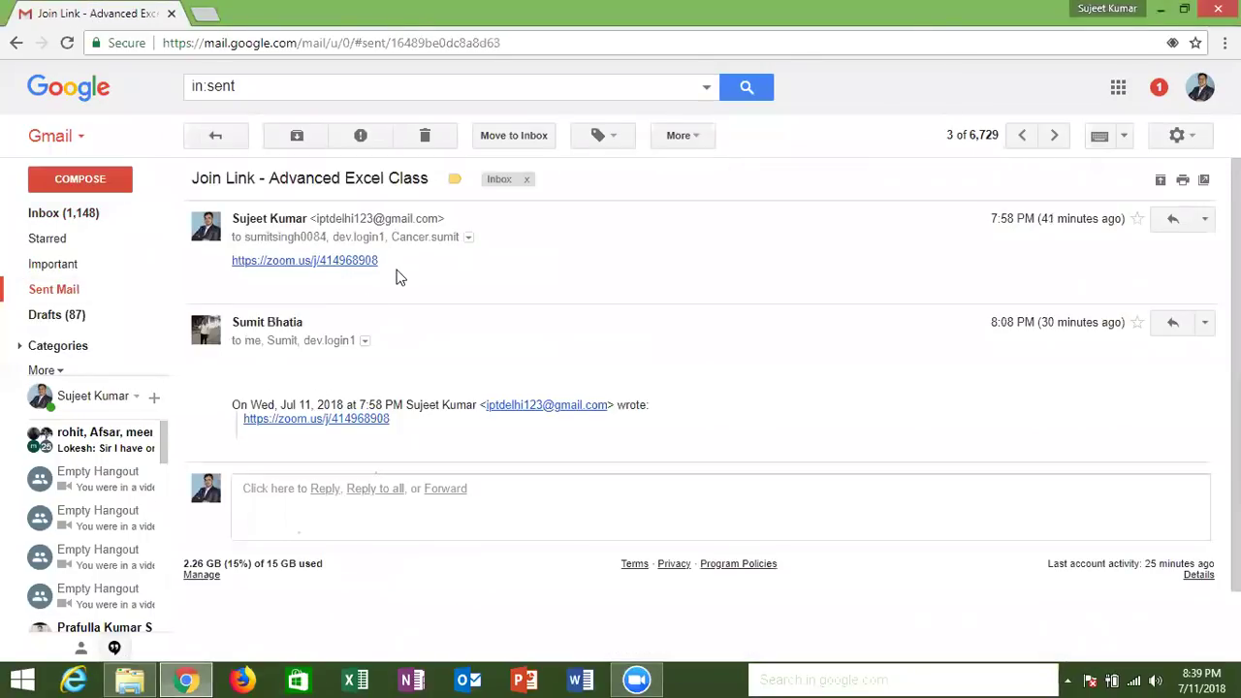
left_click(613, 238)
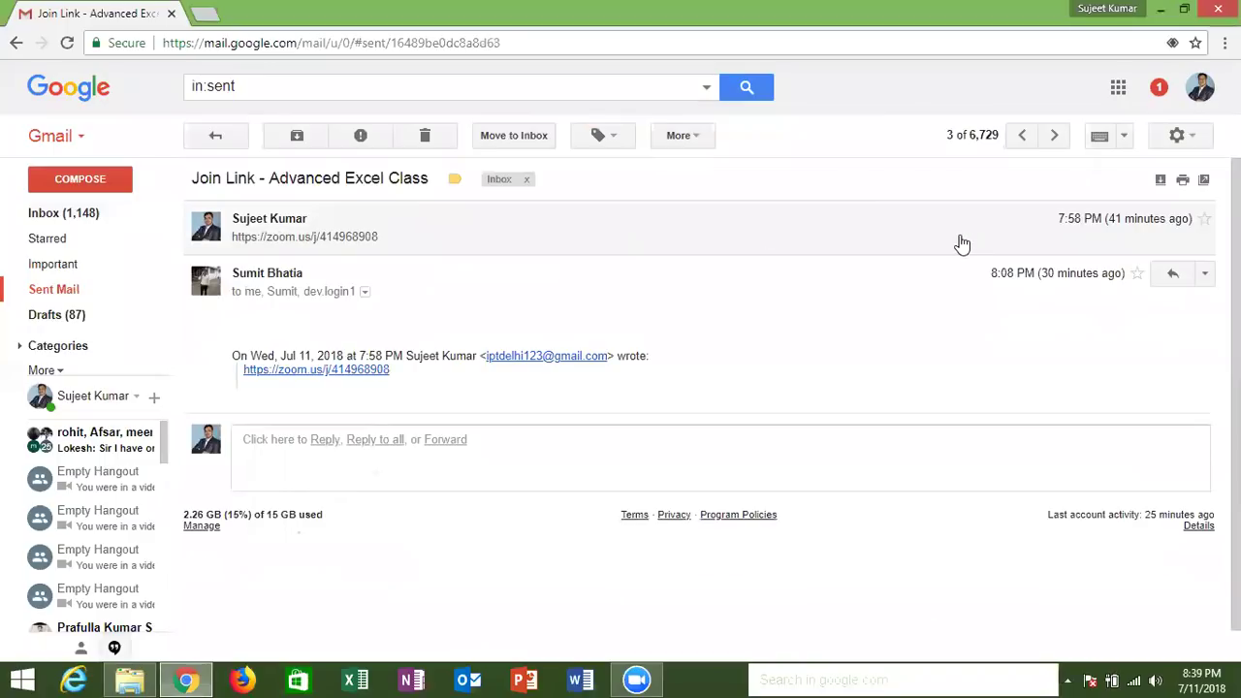
left_click(962, 242)
left_click(1171, 220)
Attach Naming Method.xlsm, send the reply, return to the inbox, and close Chrome.
left_click(359, 490)
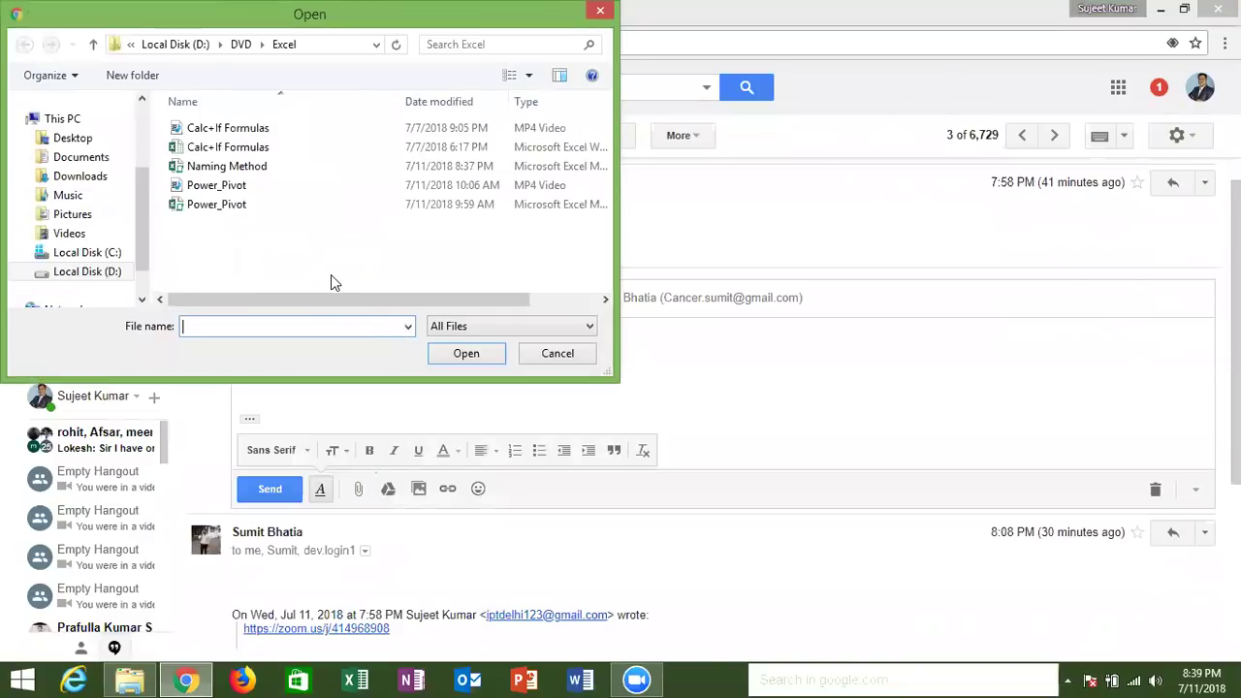
left_click(248, 167)
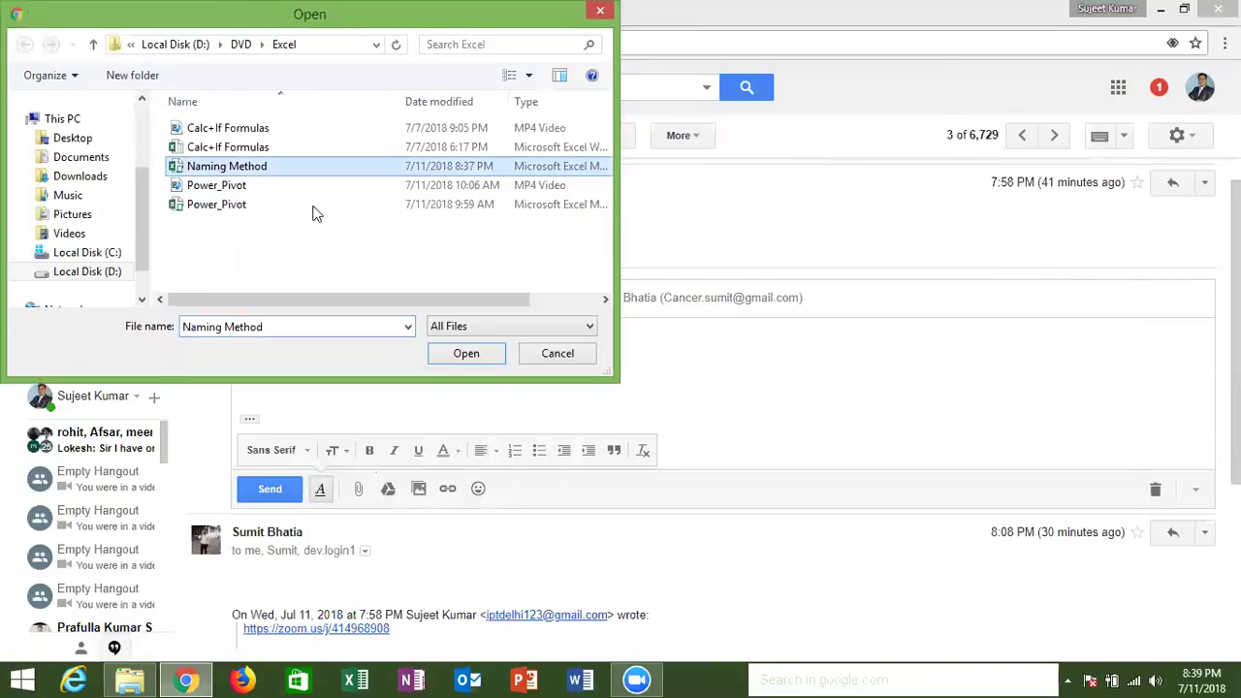
left_click(472, 354)
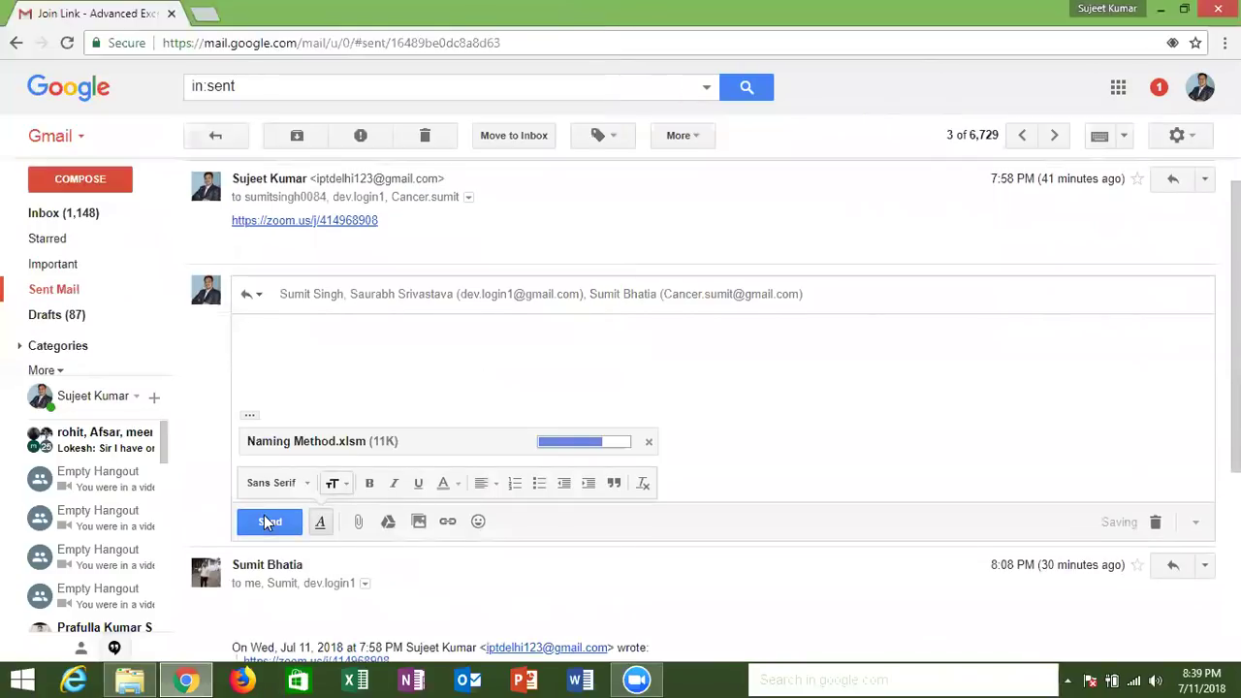
left_click(267, 523)
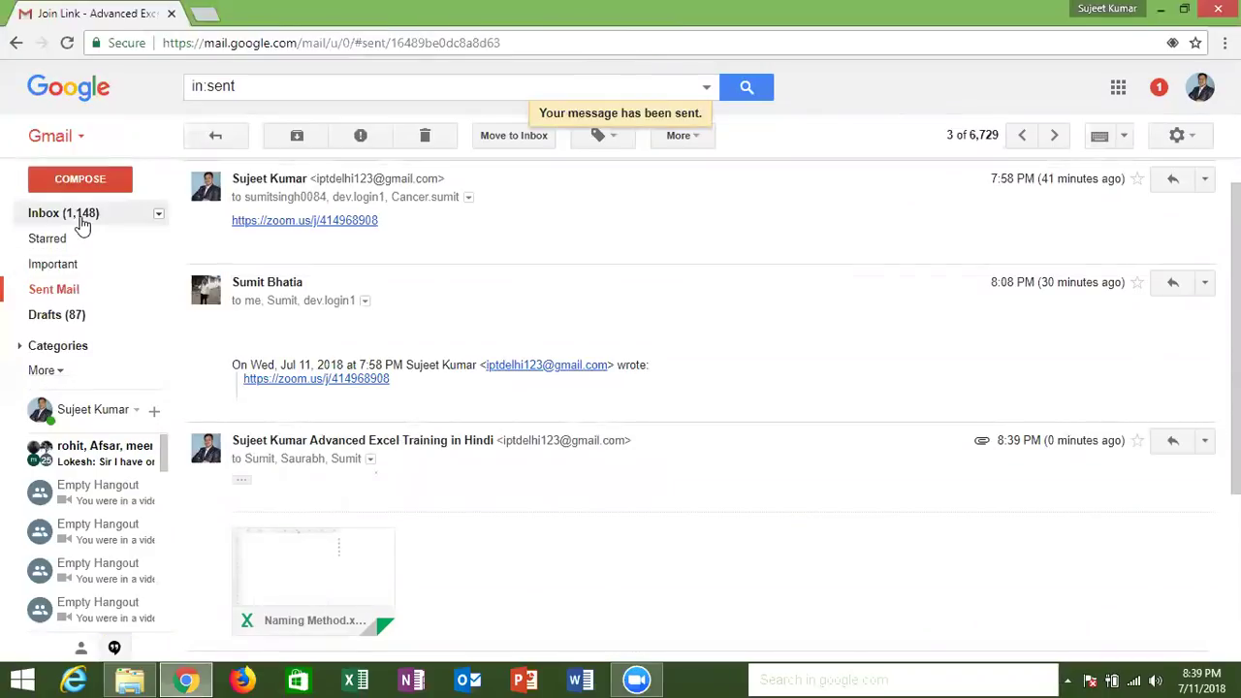
left_click(80, 224)
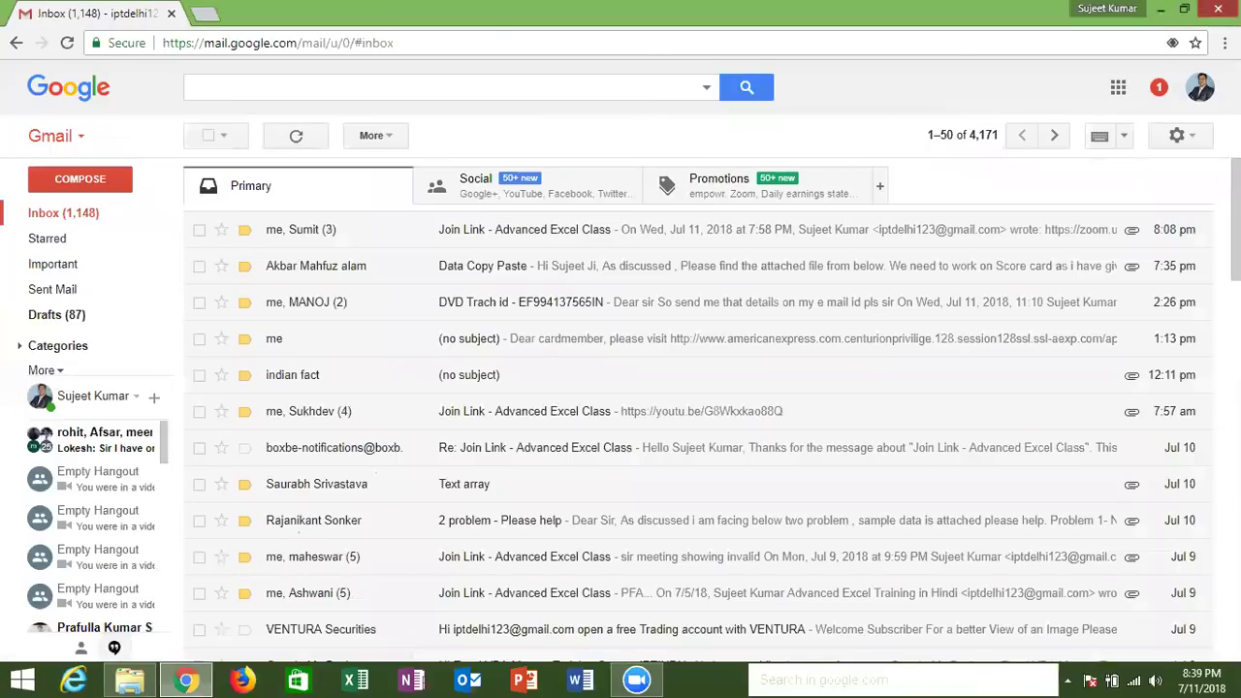
left_click(1210, 8)
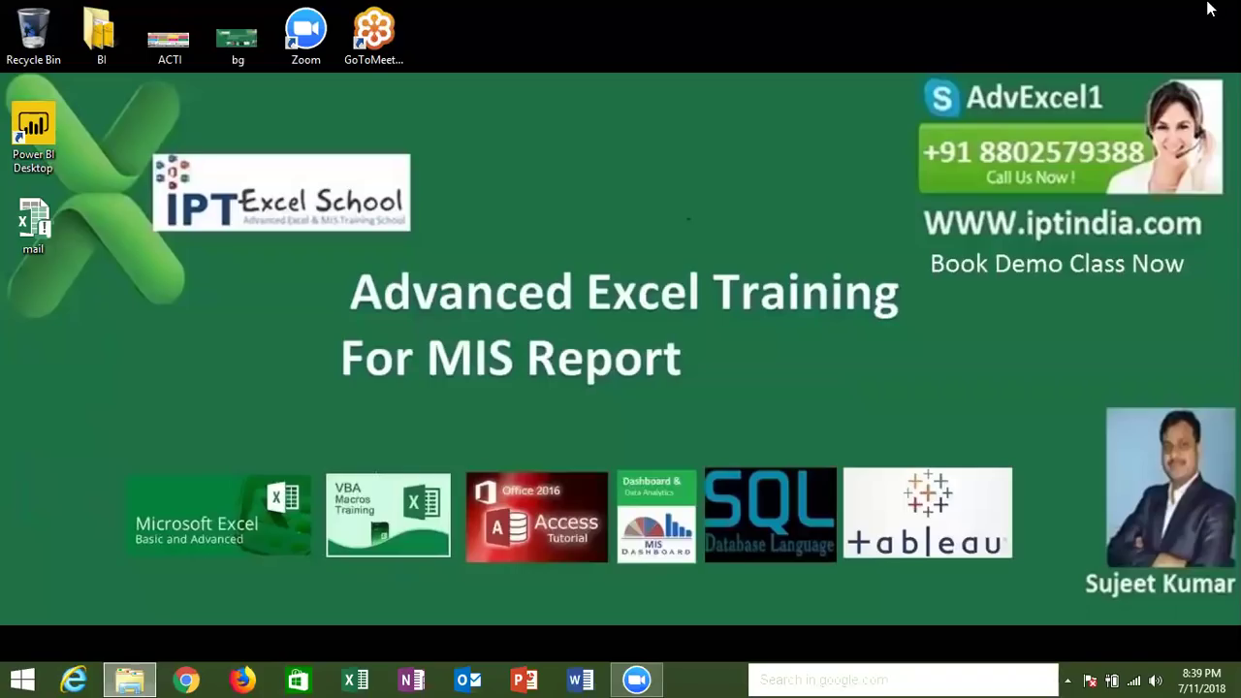